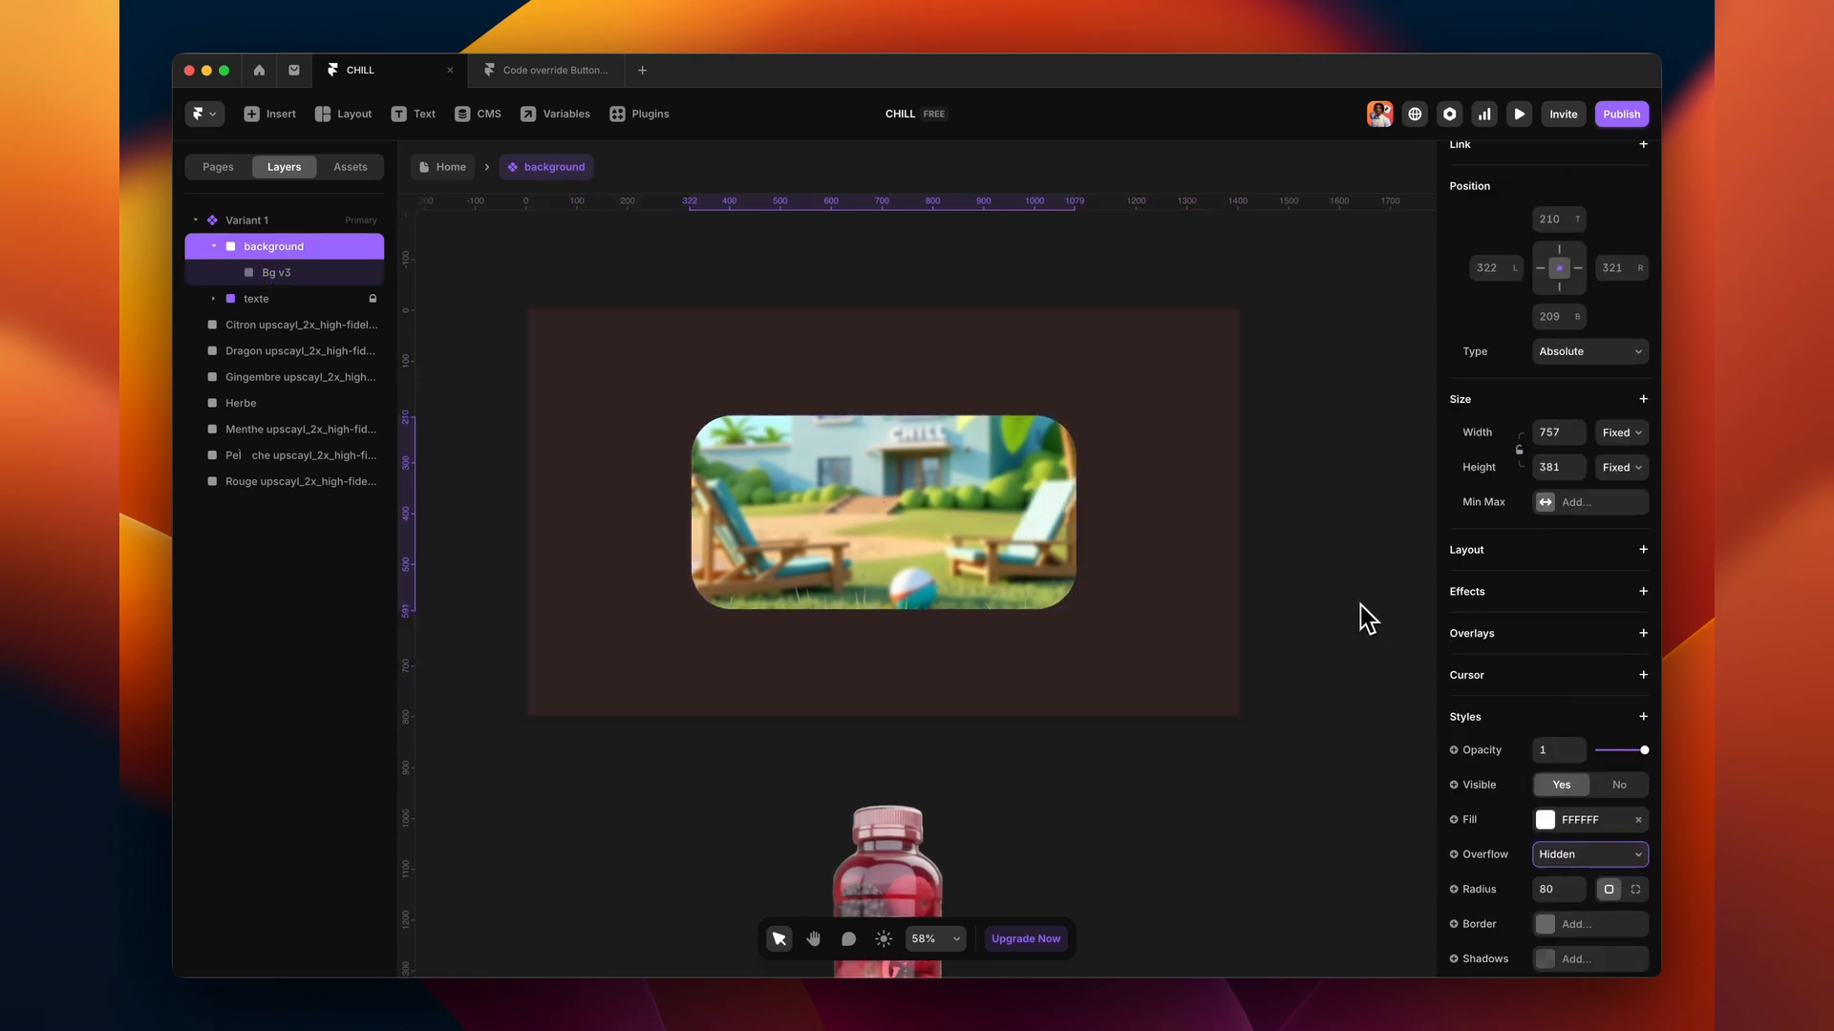
# - Move the texte layer above the background and fade the beach background to 0 opacity
pyautogui.moveTo(256, 272); pyautogui.dragTo(255, 233)
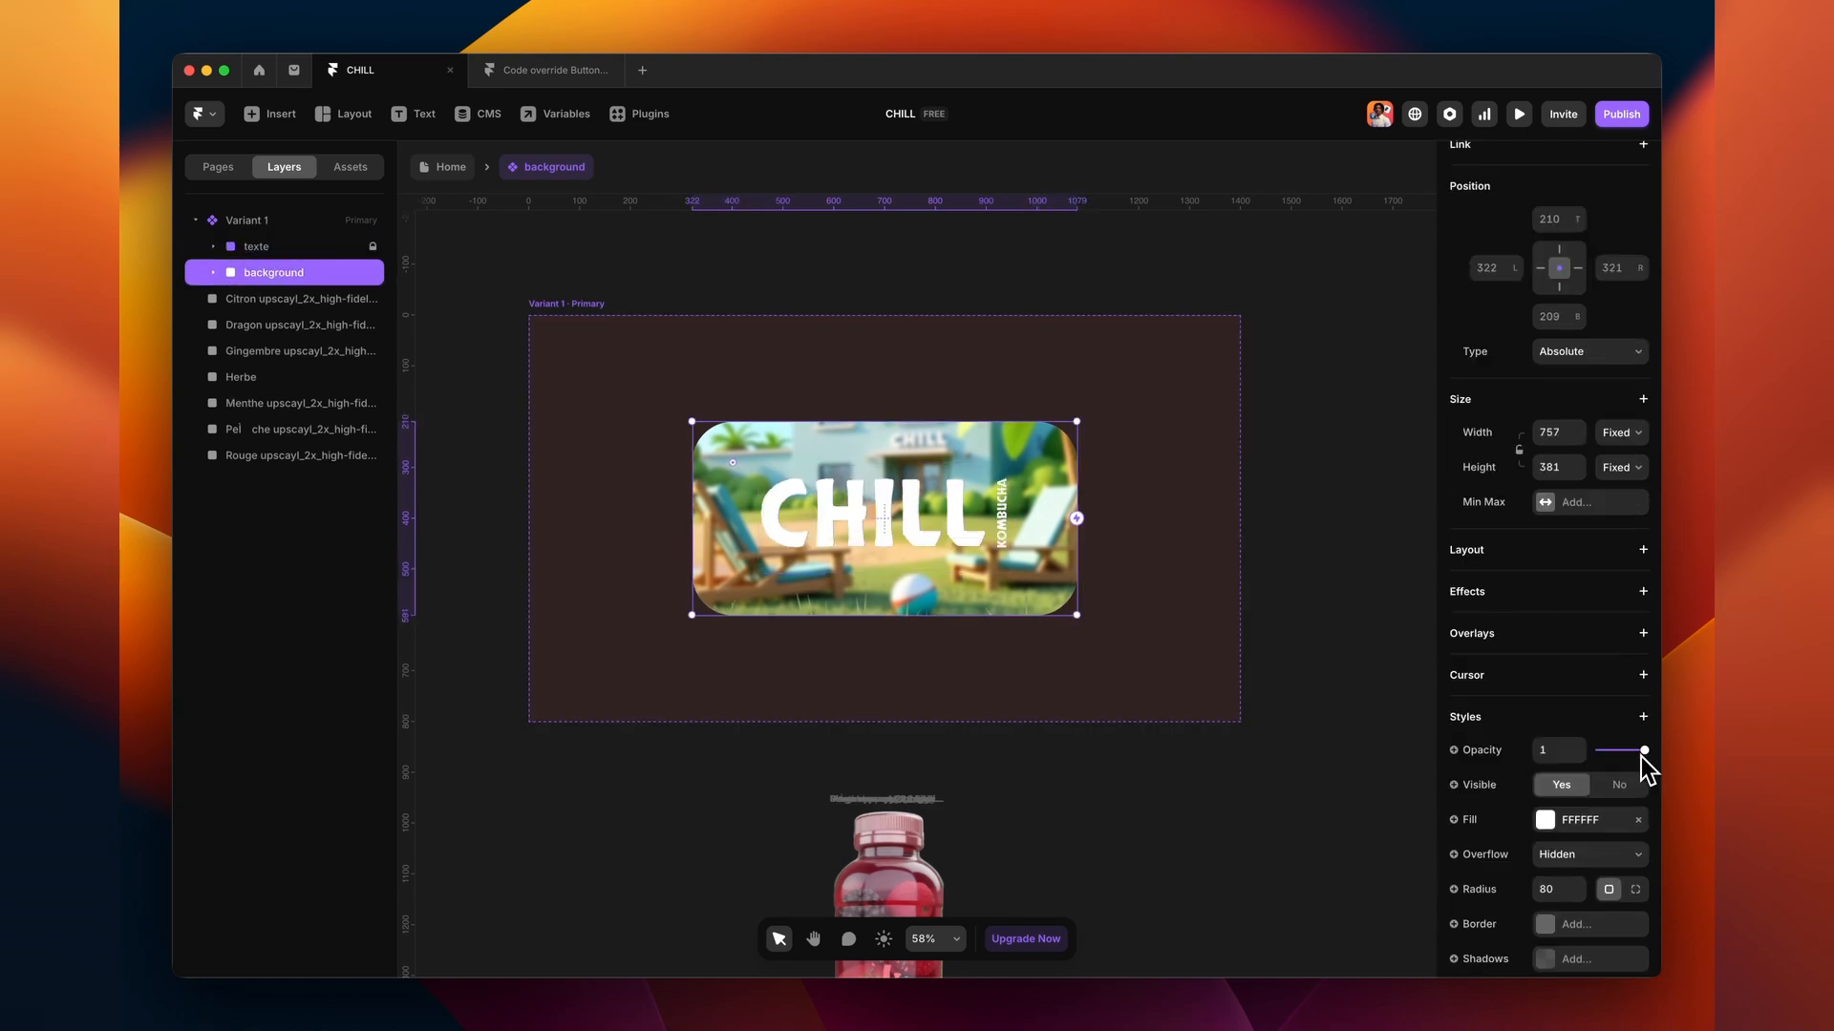
pyautogui.moveTo(1644, 756); pyautogui.dragTo(1593, 757)
pyautogui.click(1349, 587)
pyautogui.hscroll(2, 1345, 581)
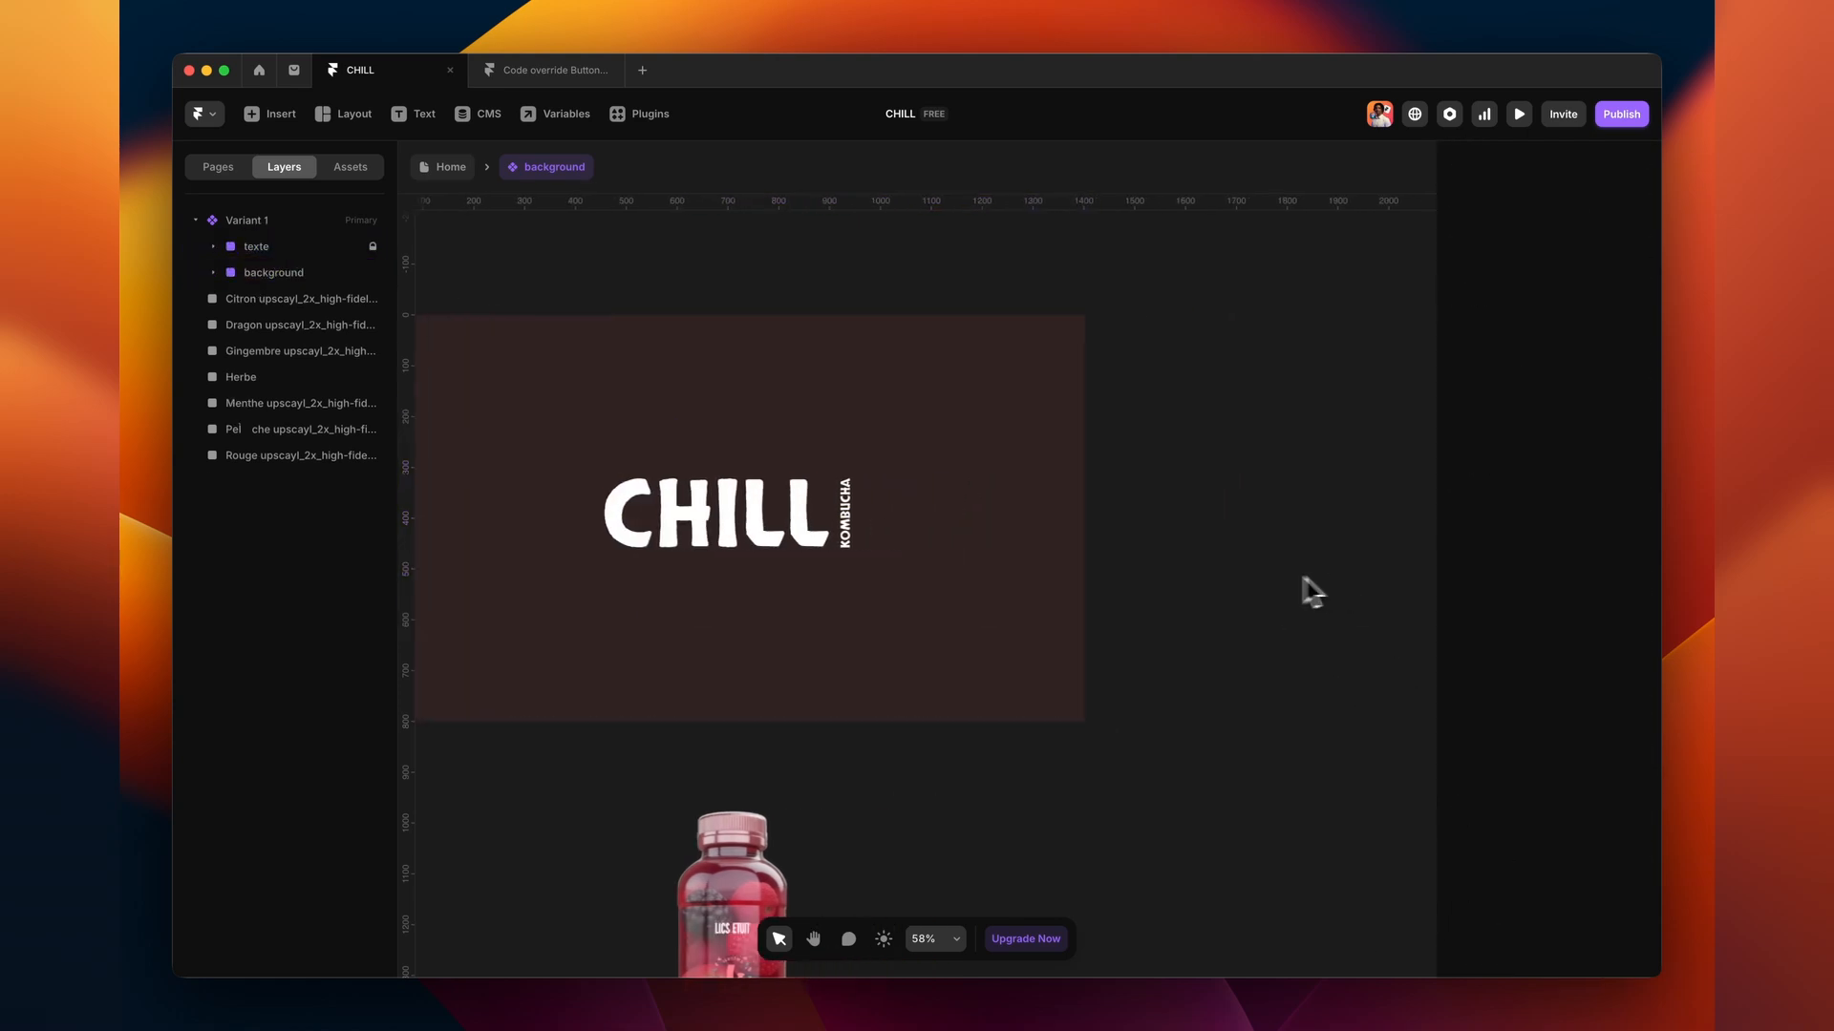
pyautogui.scroll(-3, 1252, 590)
pyautogui.hscroll(2, 1241, 578)
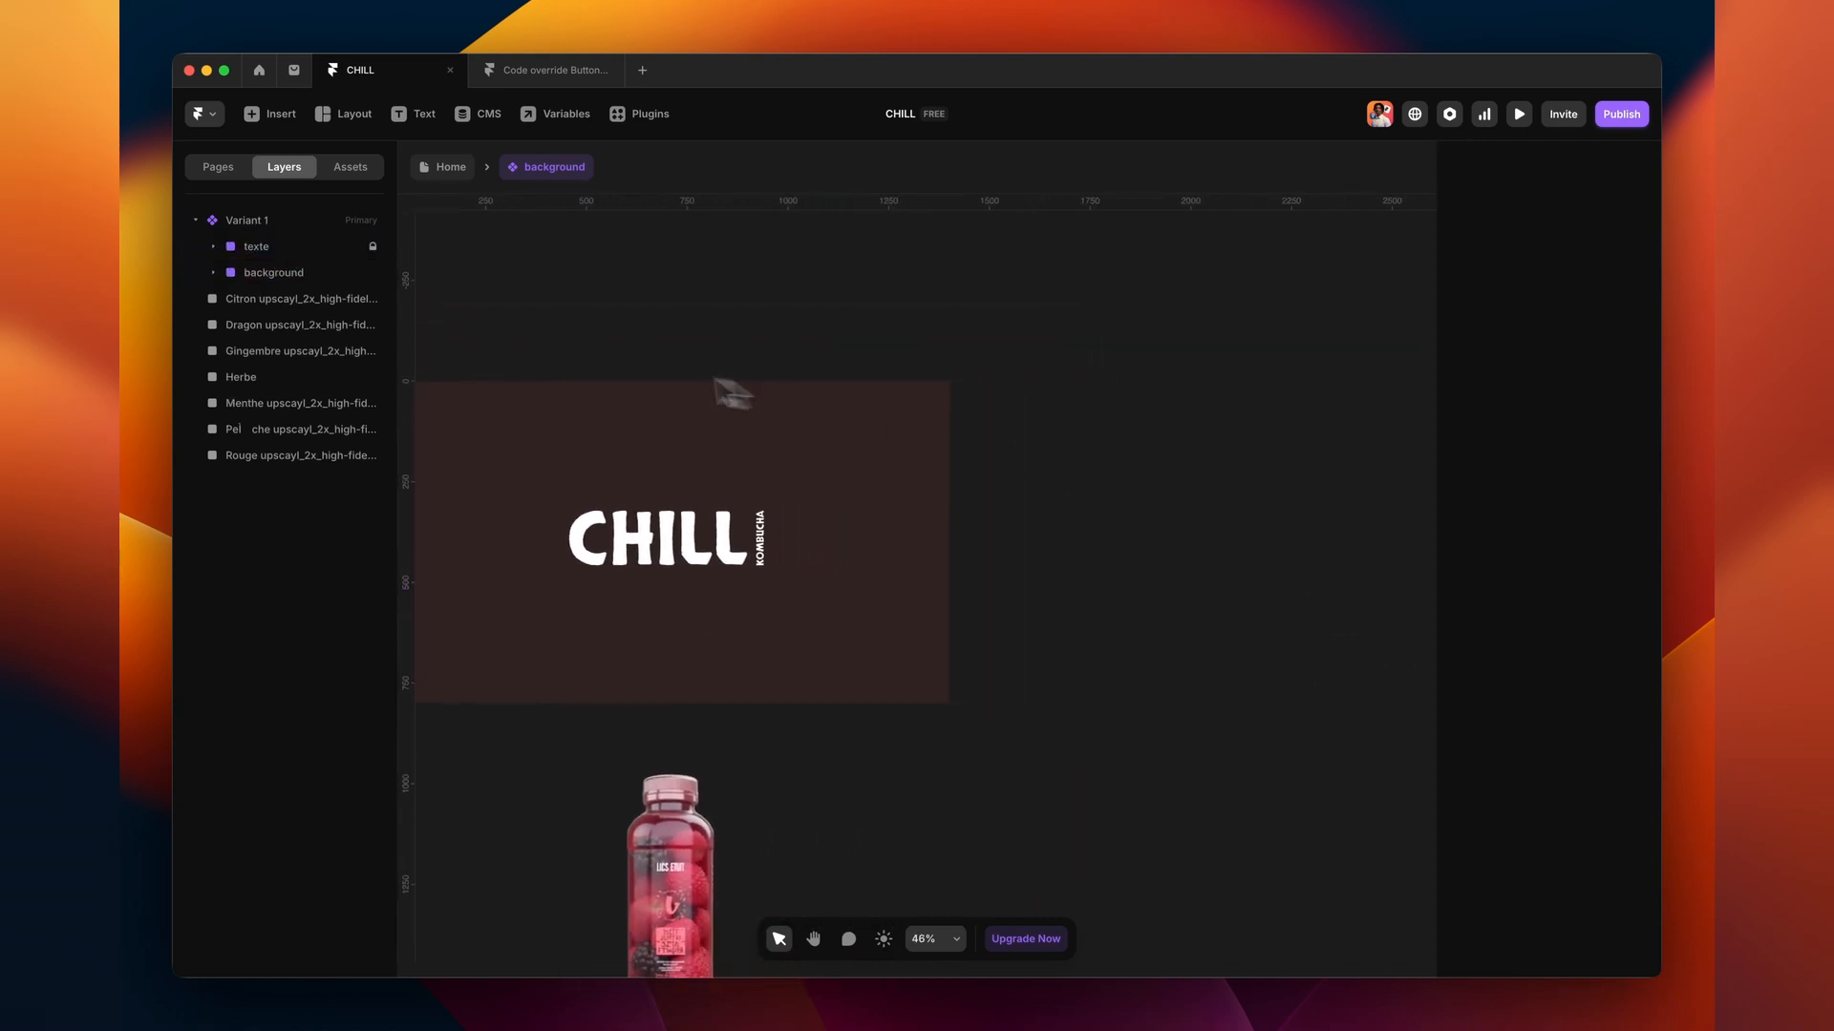
# - Duplicate Variant 1 into a new 1400×800 Variant 2
pyautogui.click(273, 225)
pyautogui.click(1271, 535)
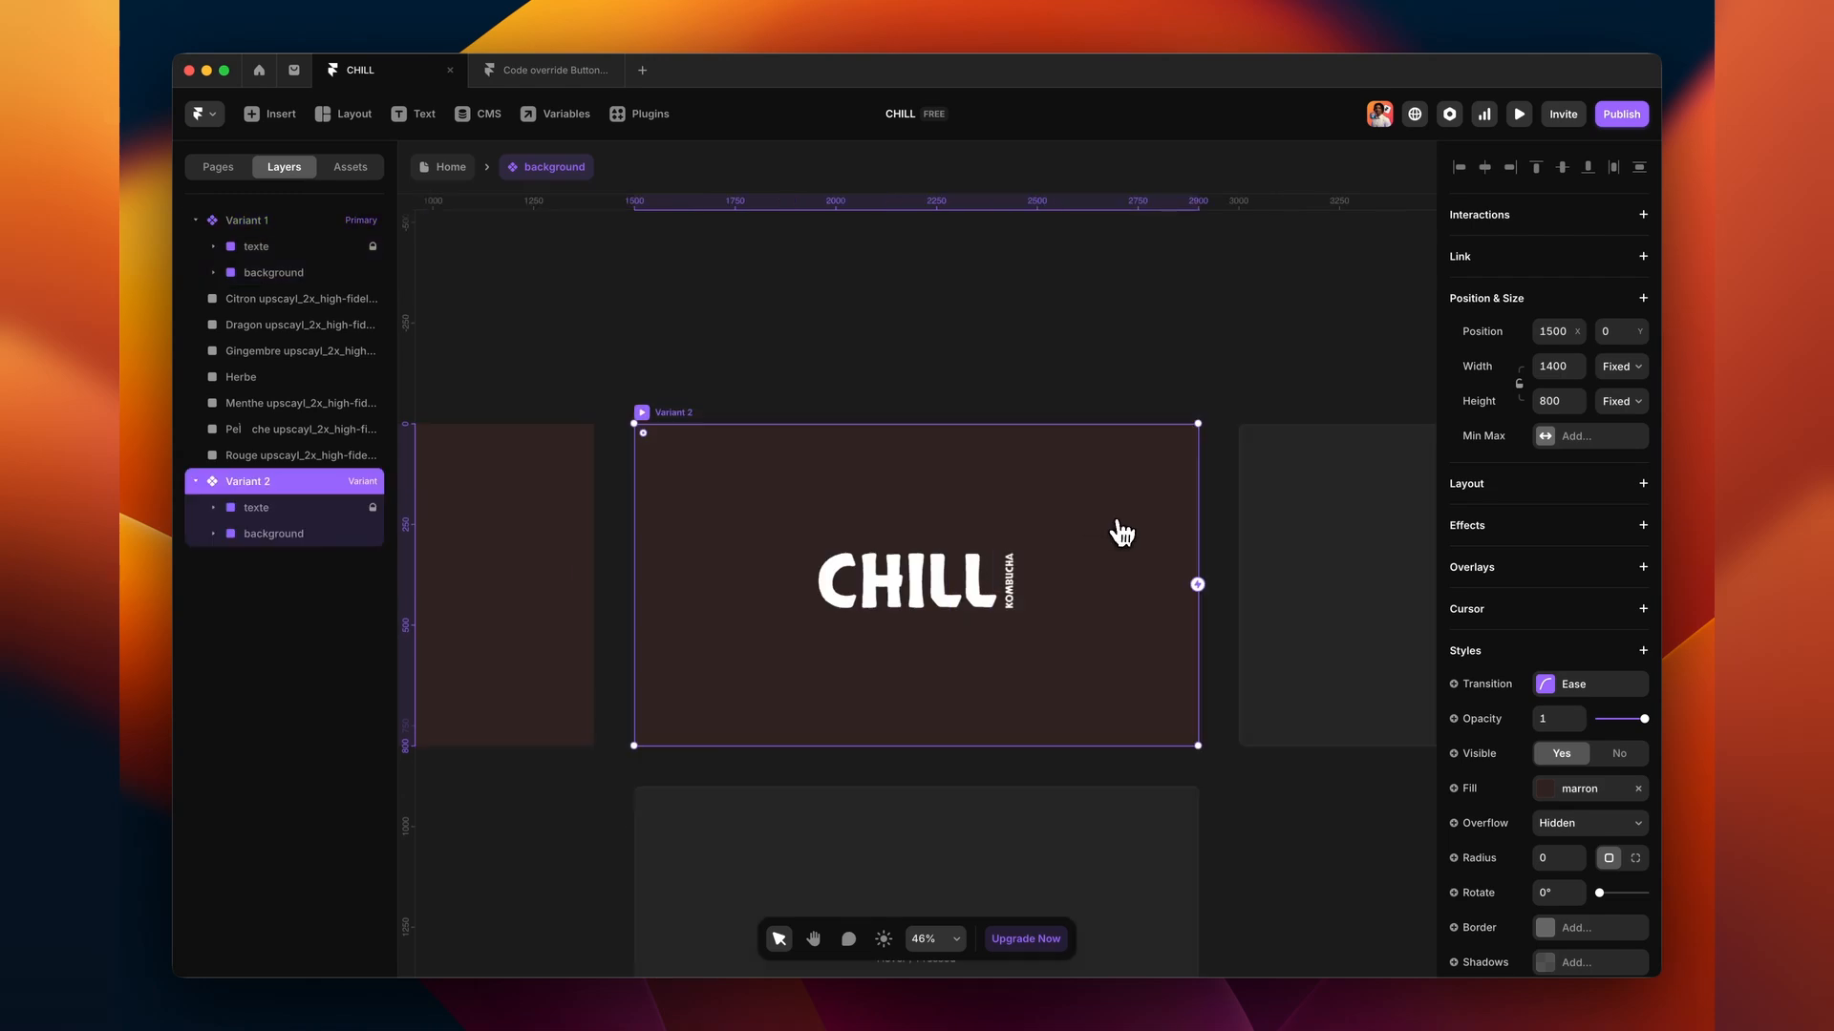
pyautogui.hscroll(-3, 833, 435)
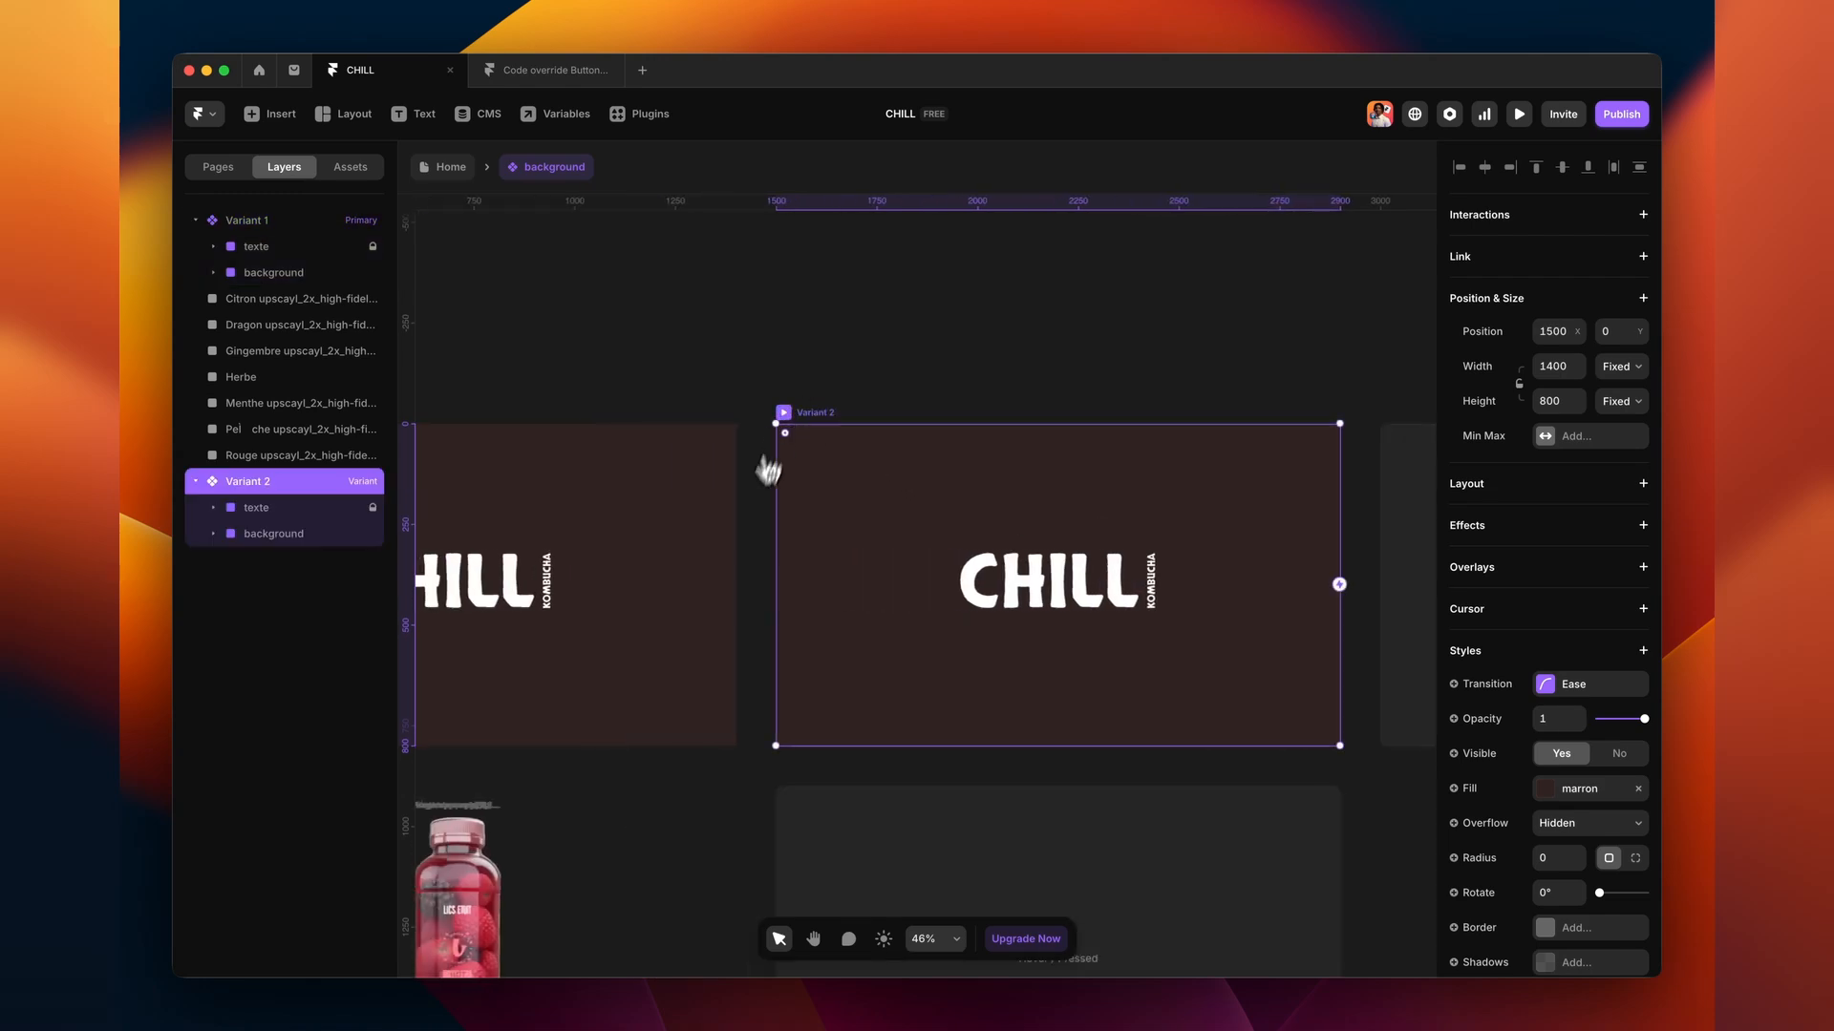
pyautogui.click(273, 225)
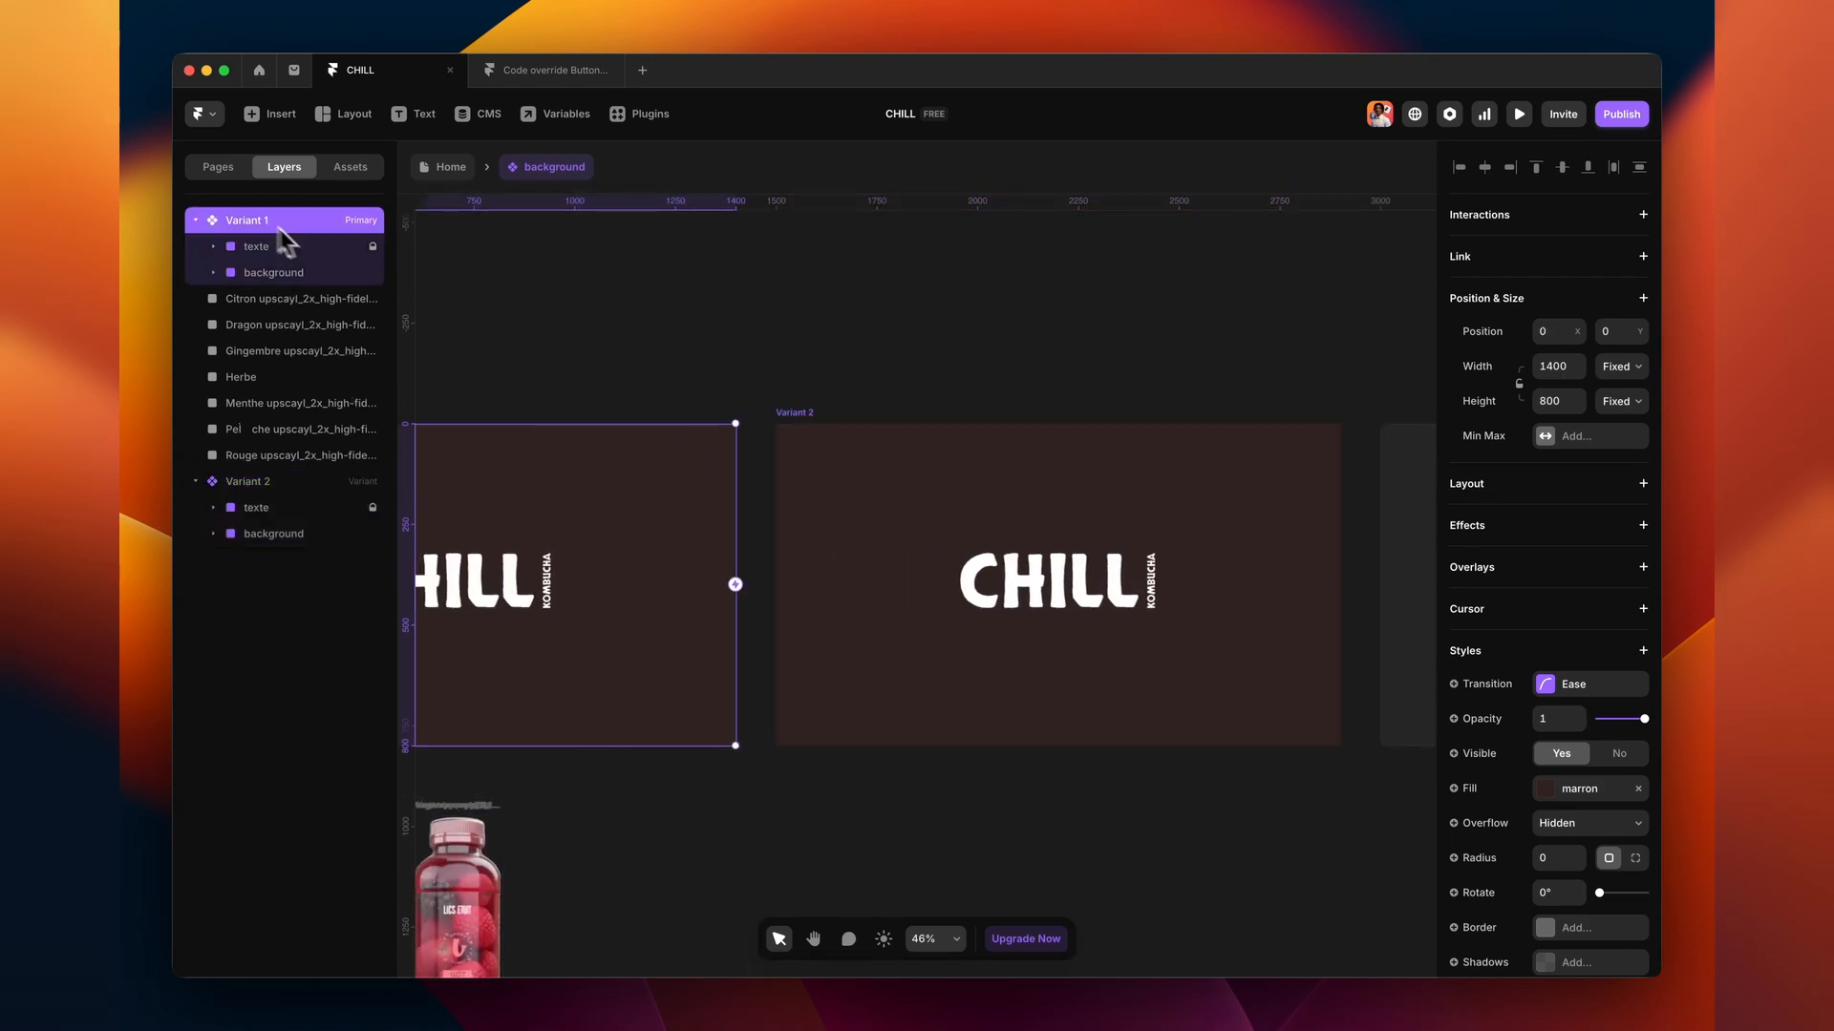
# - Link Variant 1 to Variant 2 on Appear and adjust the Ease transition's top bezier handle
pyautogui.moveTo(737, 585); pyautogui.dragTo(785, 587)
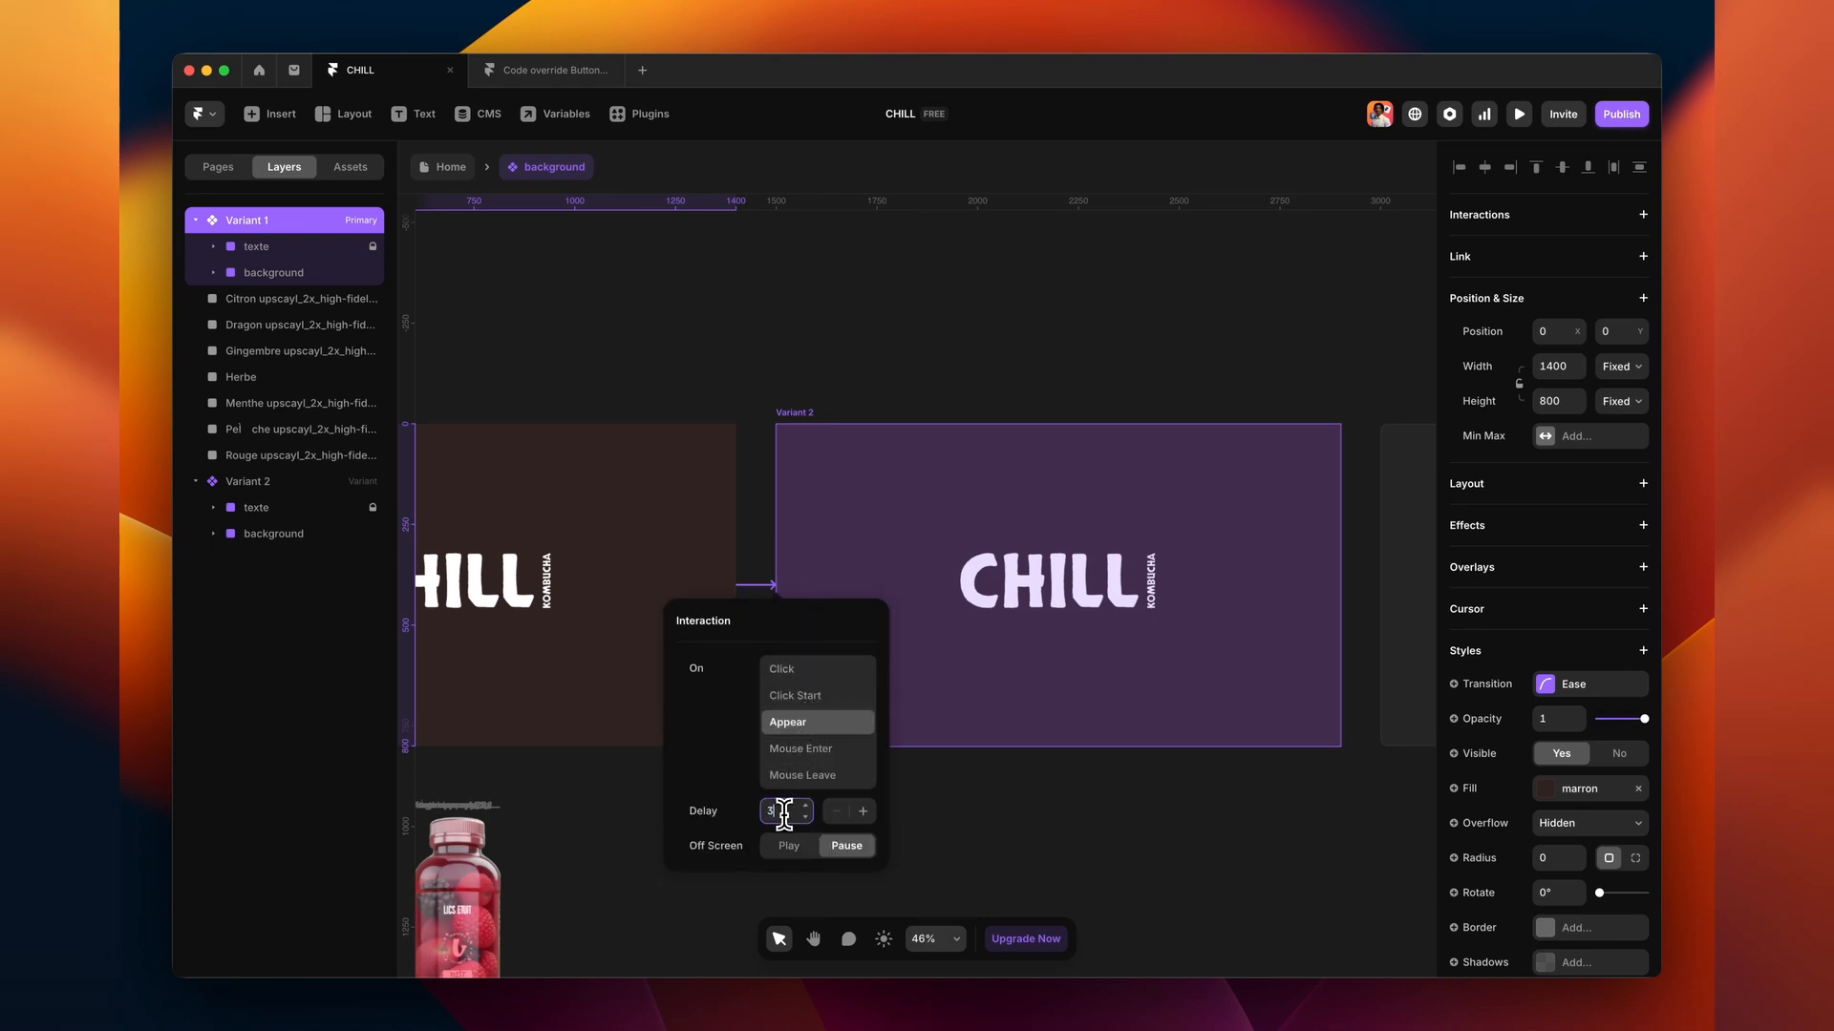
pyautogui.click(984, 829)
pyautogui.click(1560, 728)
pyautogui.moveTo(1281, 679); pyautogui.dragTo(1278, 680)
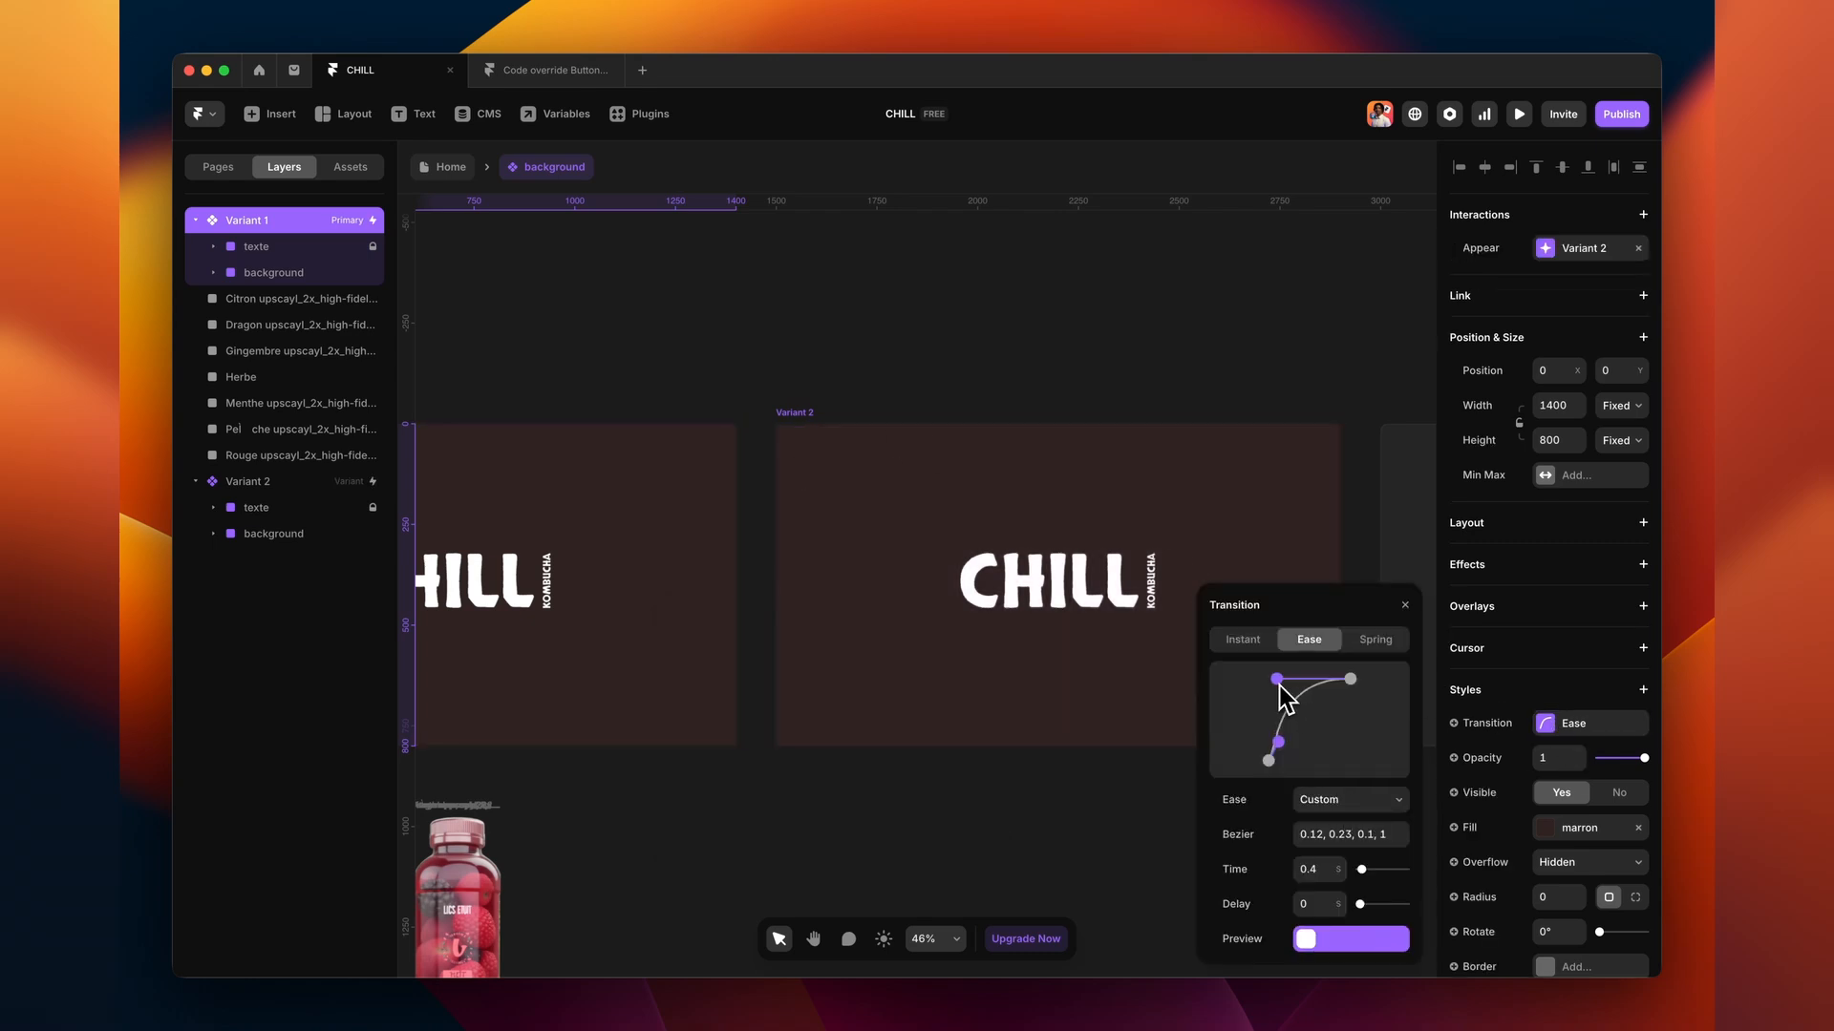
pyautogui.click(909, 385)
pyautogui.hscroll(-3, 916, 363)
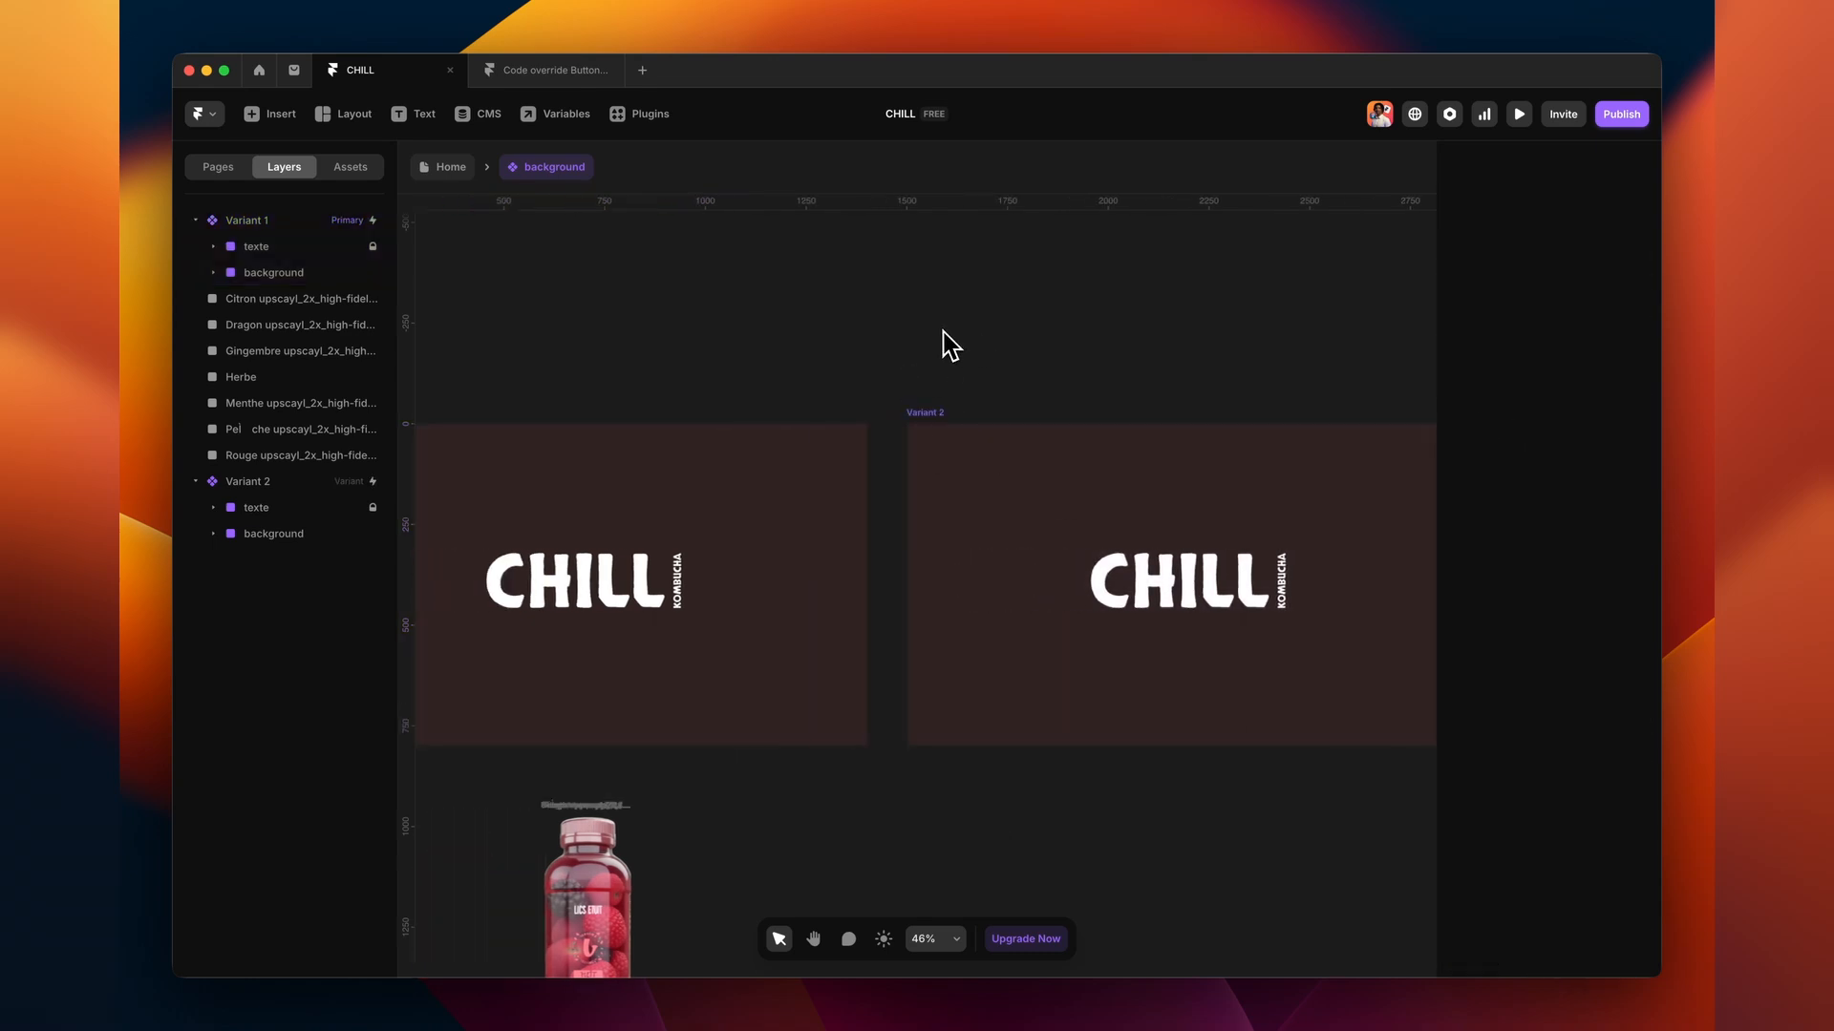
pyautogui.click(942, 415)
# - Restore Variant 2's beach background to full opacity 1
pyautogui.click(325, 535)
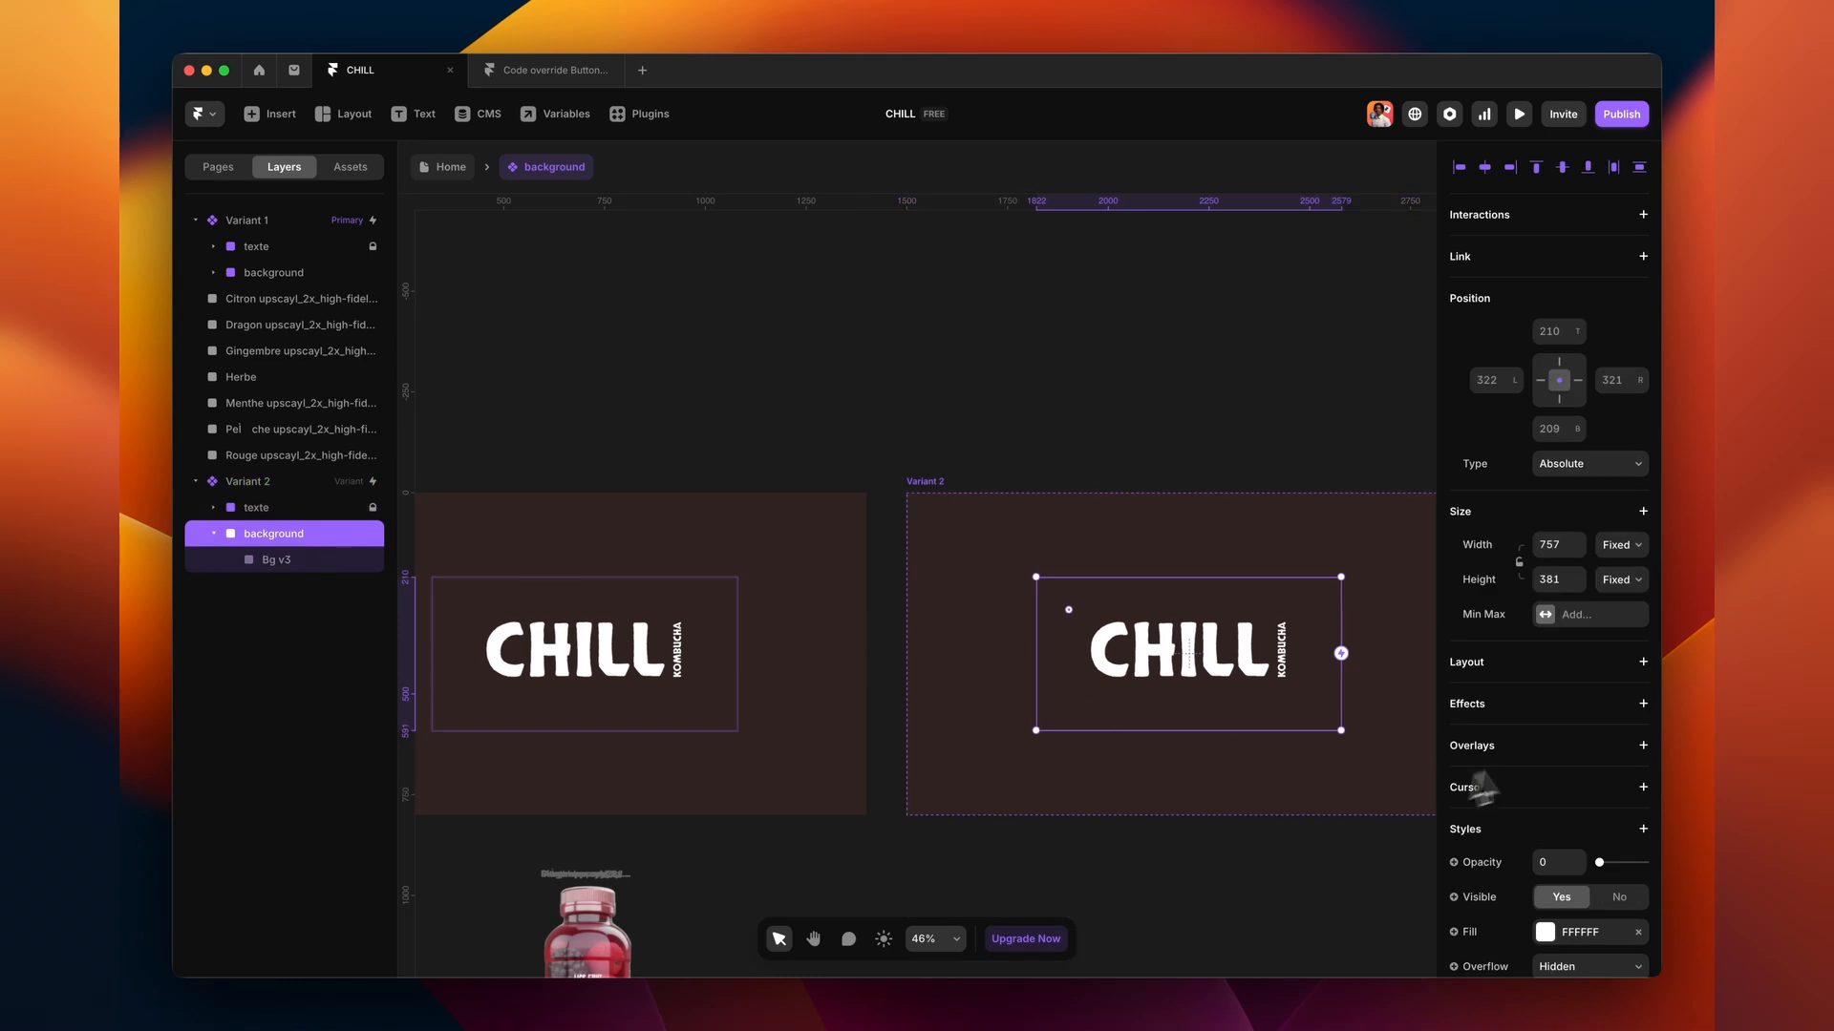
pyautogui.moveTo(1612, 864); pyautogui.dragTo(1644, 863)
pyautogui.hscroll(2, 1220, 442)
# - Size the background to Relative 100% width and 100% height
pyautogui.click(1621, 547)
pyautogui.click(1636, 581)
pyautogui.click(1621, 580)
pyautogui.click(1614, 599)
pyautogui.click(1551, 548)
pyautogui.write('100')
pyautogui.click(1556, 577)
pyautogui.scroll(-1, 1556, 576)
pyautogui.write('100')
pyautogui.press('Return')
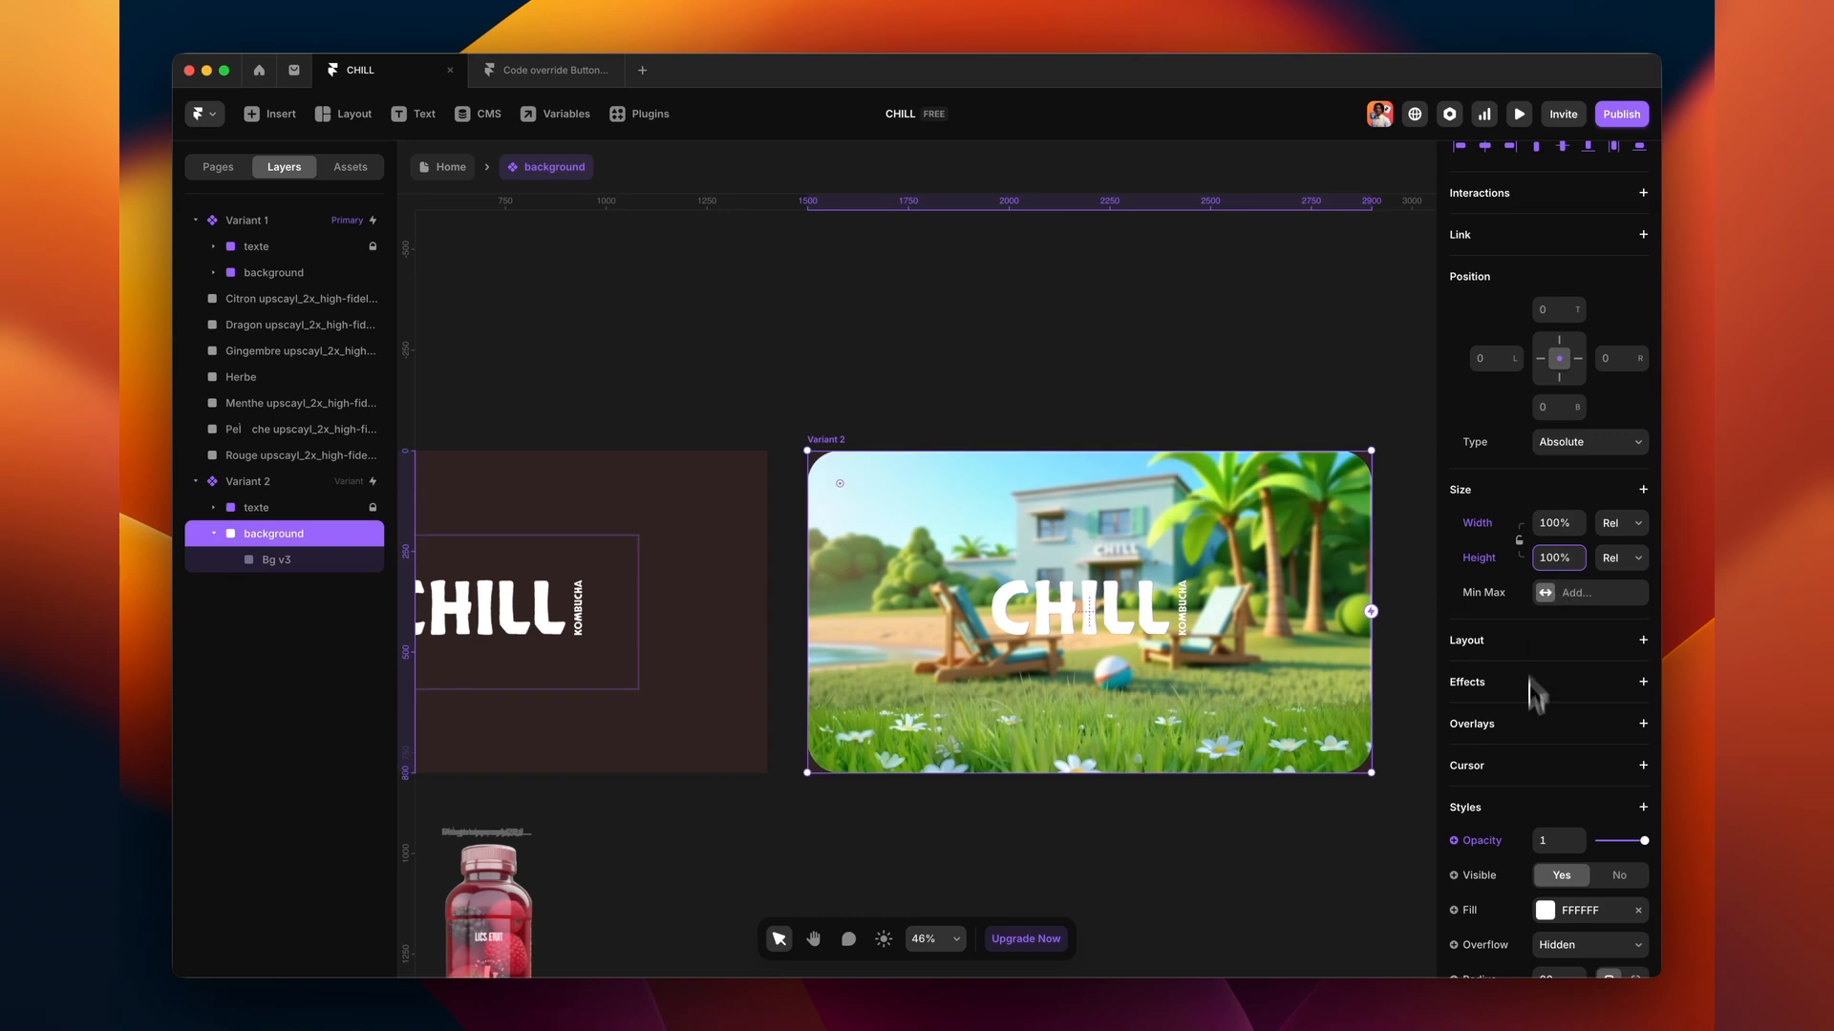
# - Set the background's corner radius to 0 and preview the hero
pyautogui.scroll(-3, 1557, 640)
pyautogui.click(1557, 655)
pyautogui.write('0')
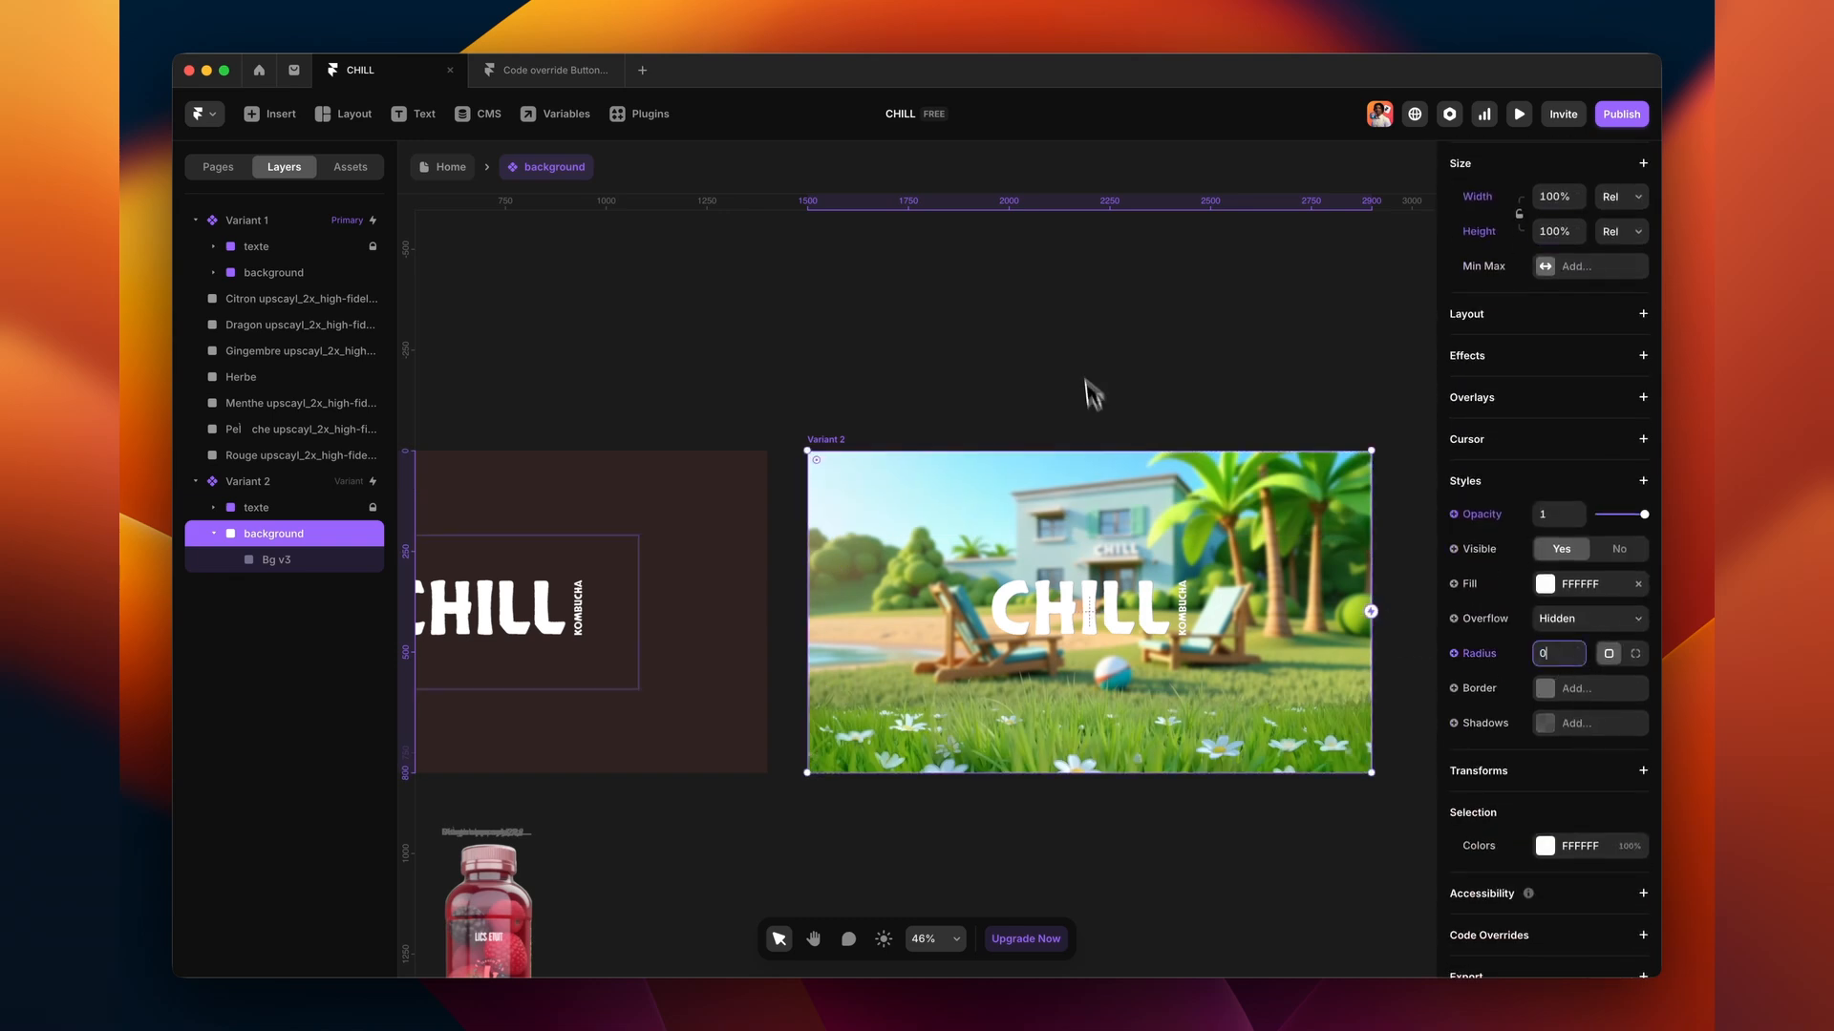
pyautogui.click(1519, 113)
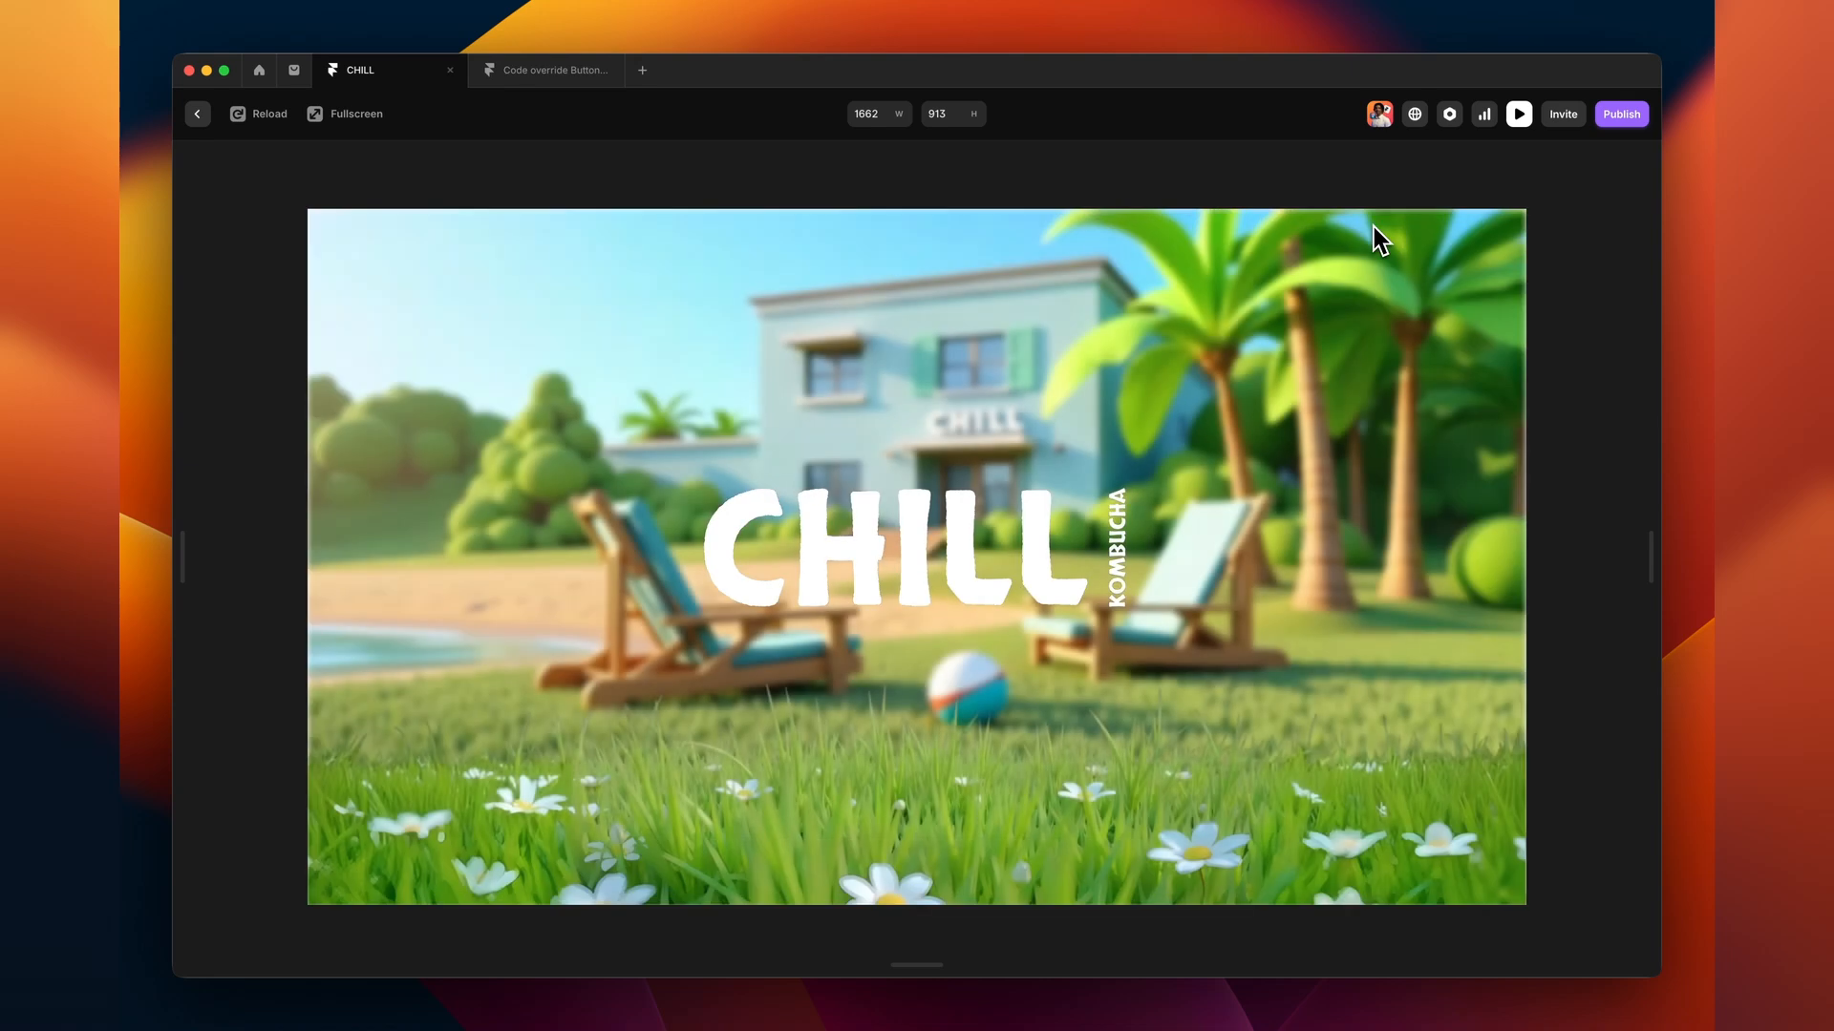
# - Return to the editor and inspect Variant 1's Set Variant Appear interaction
pyautogui.click(1518, 117)
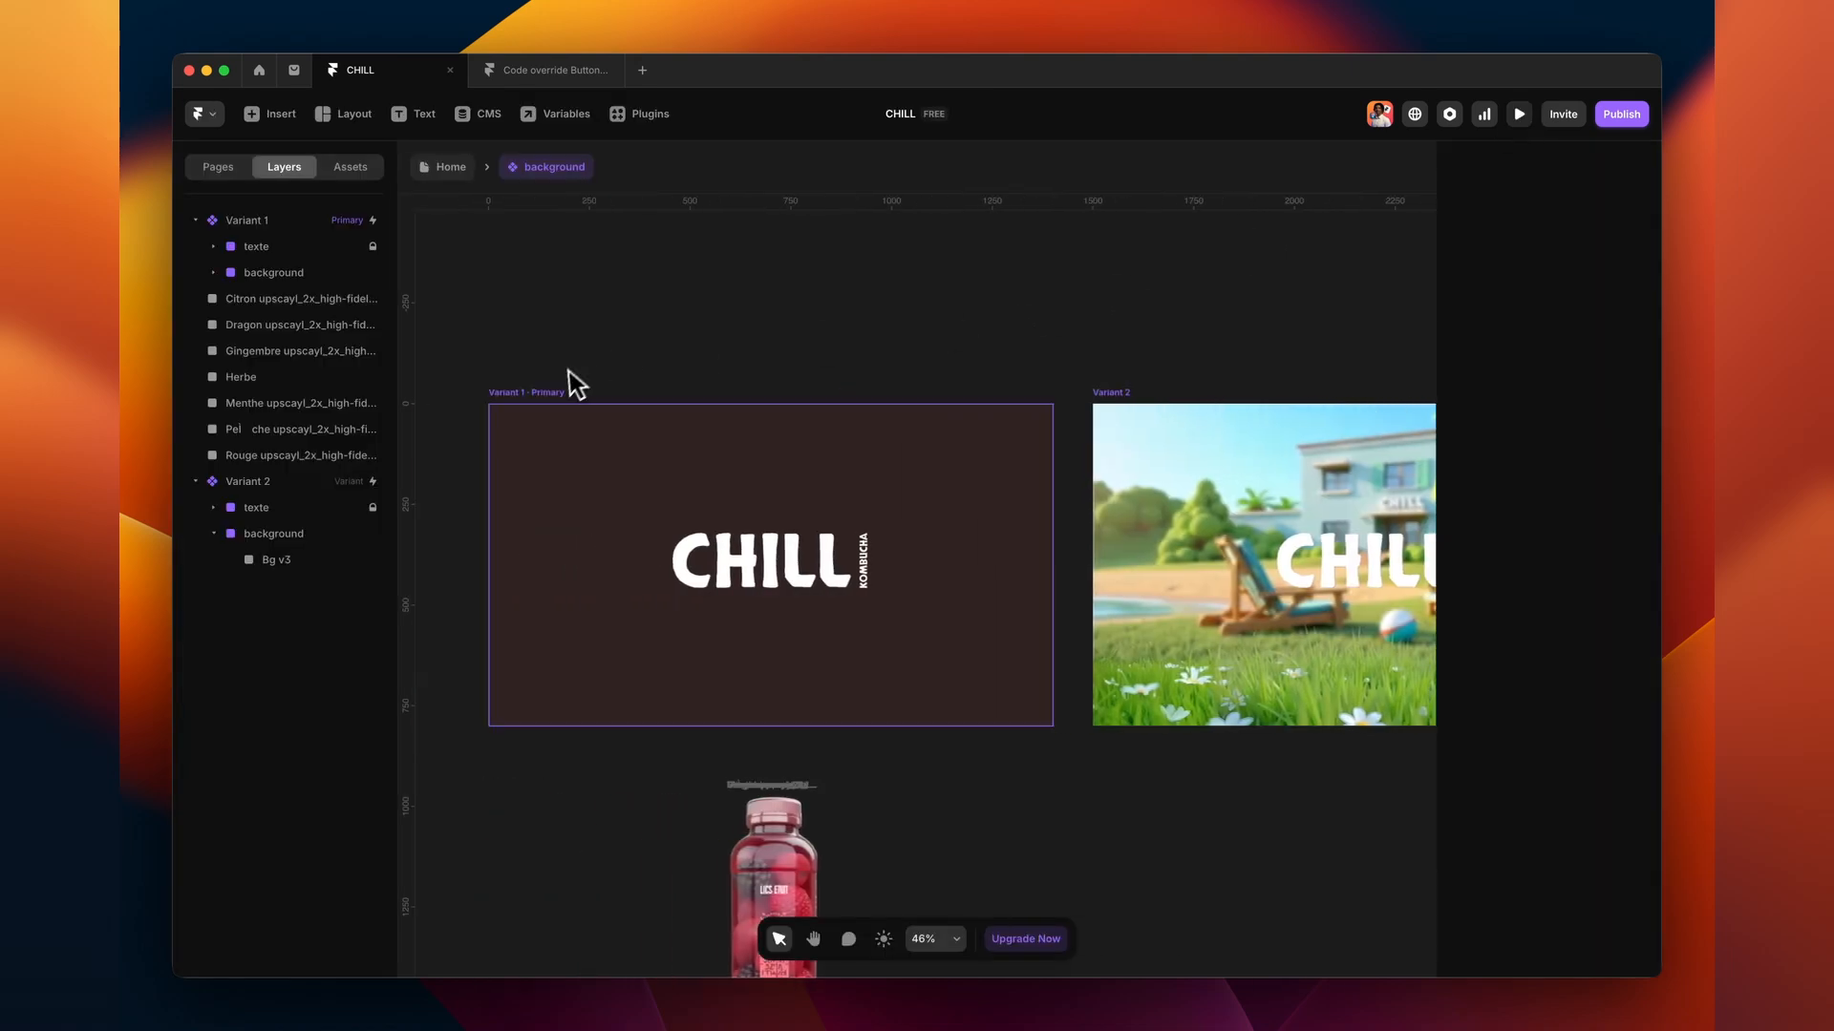
pyautogui.click(547, 393)
pyautogui.click(1557, 251)
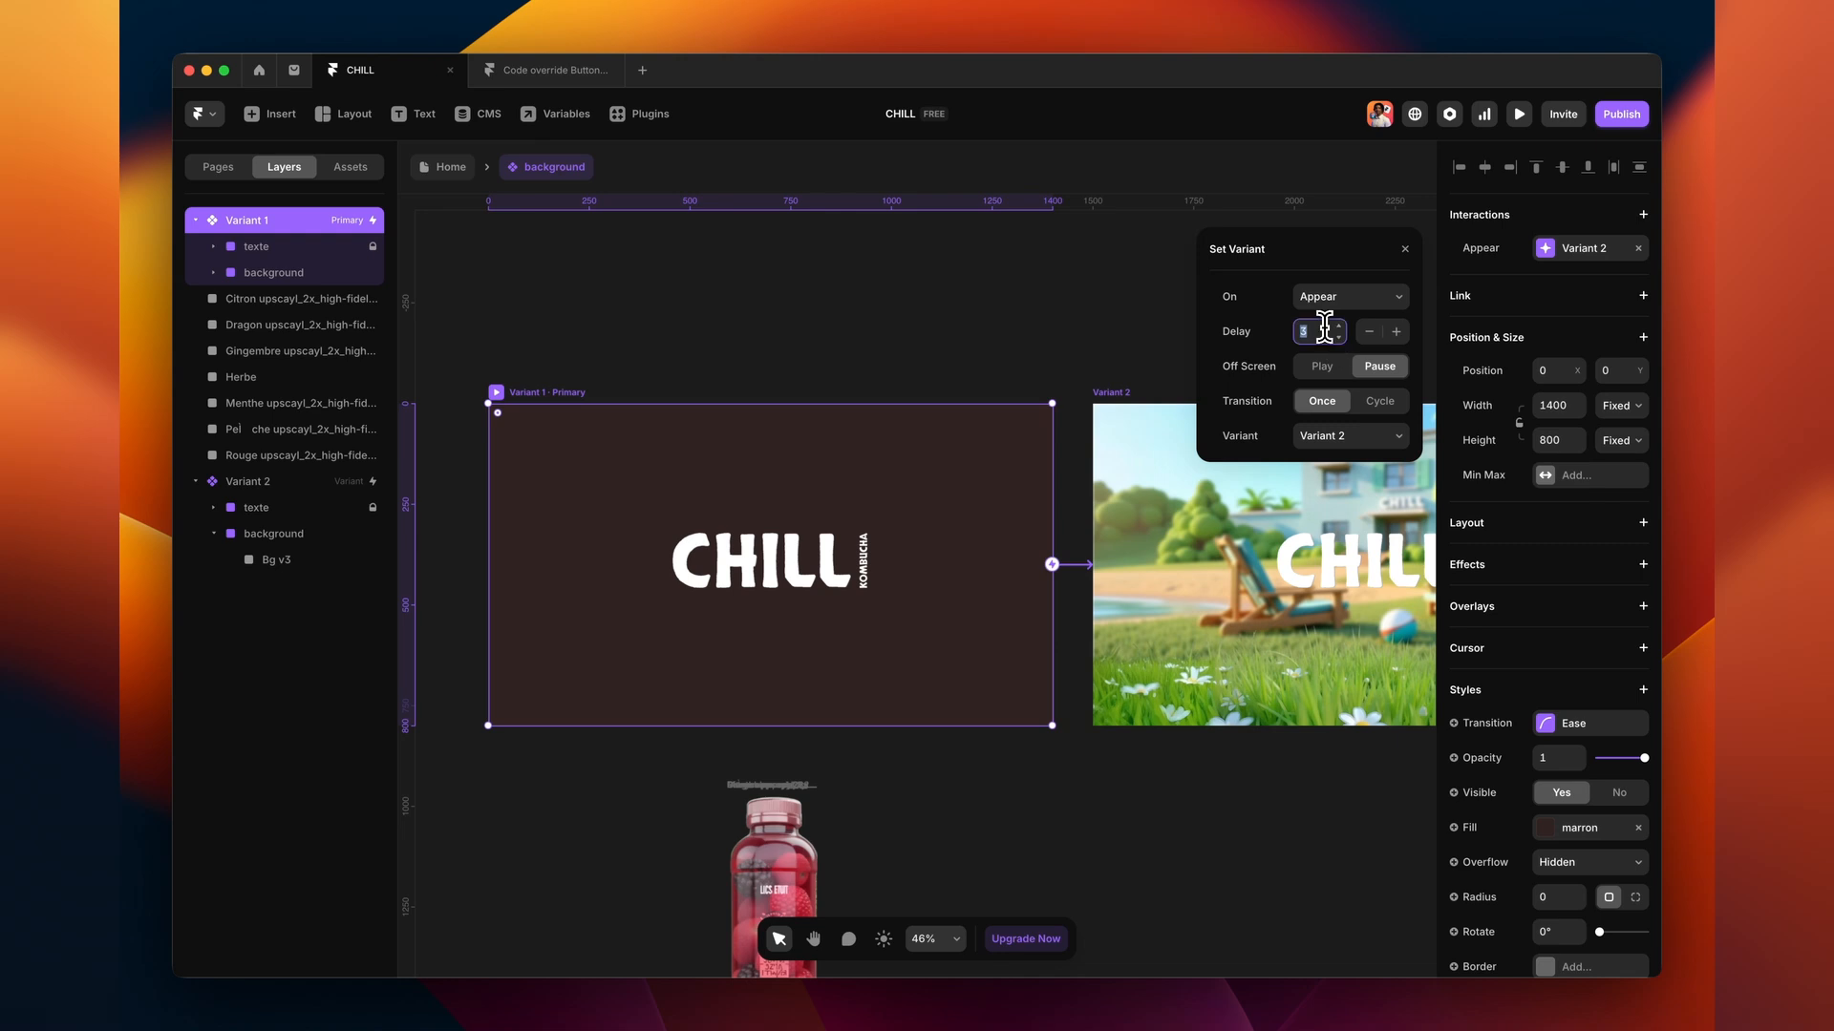
pyautogui.click(1150, 328)
# - Check Variant 1's transition easing, then replay the hero preview and close it
pyautogui.click(535, 391)
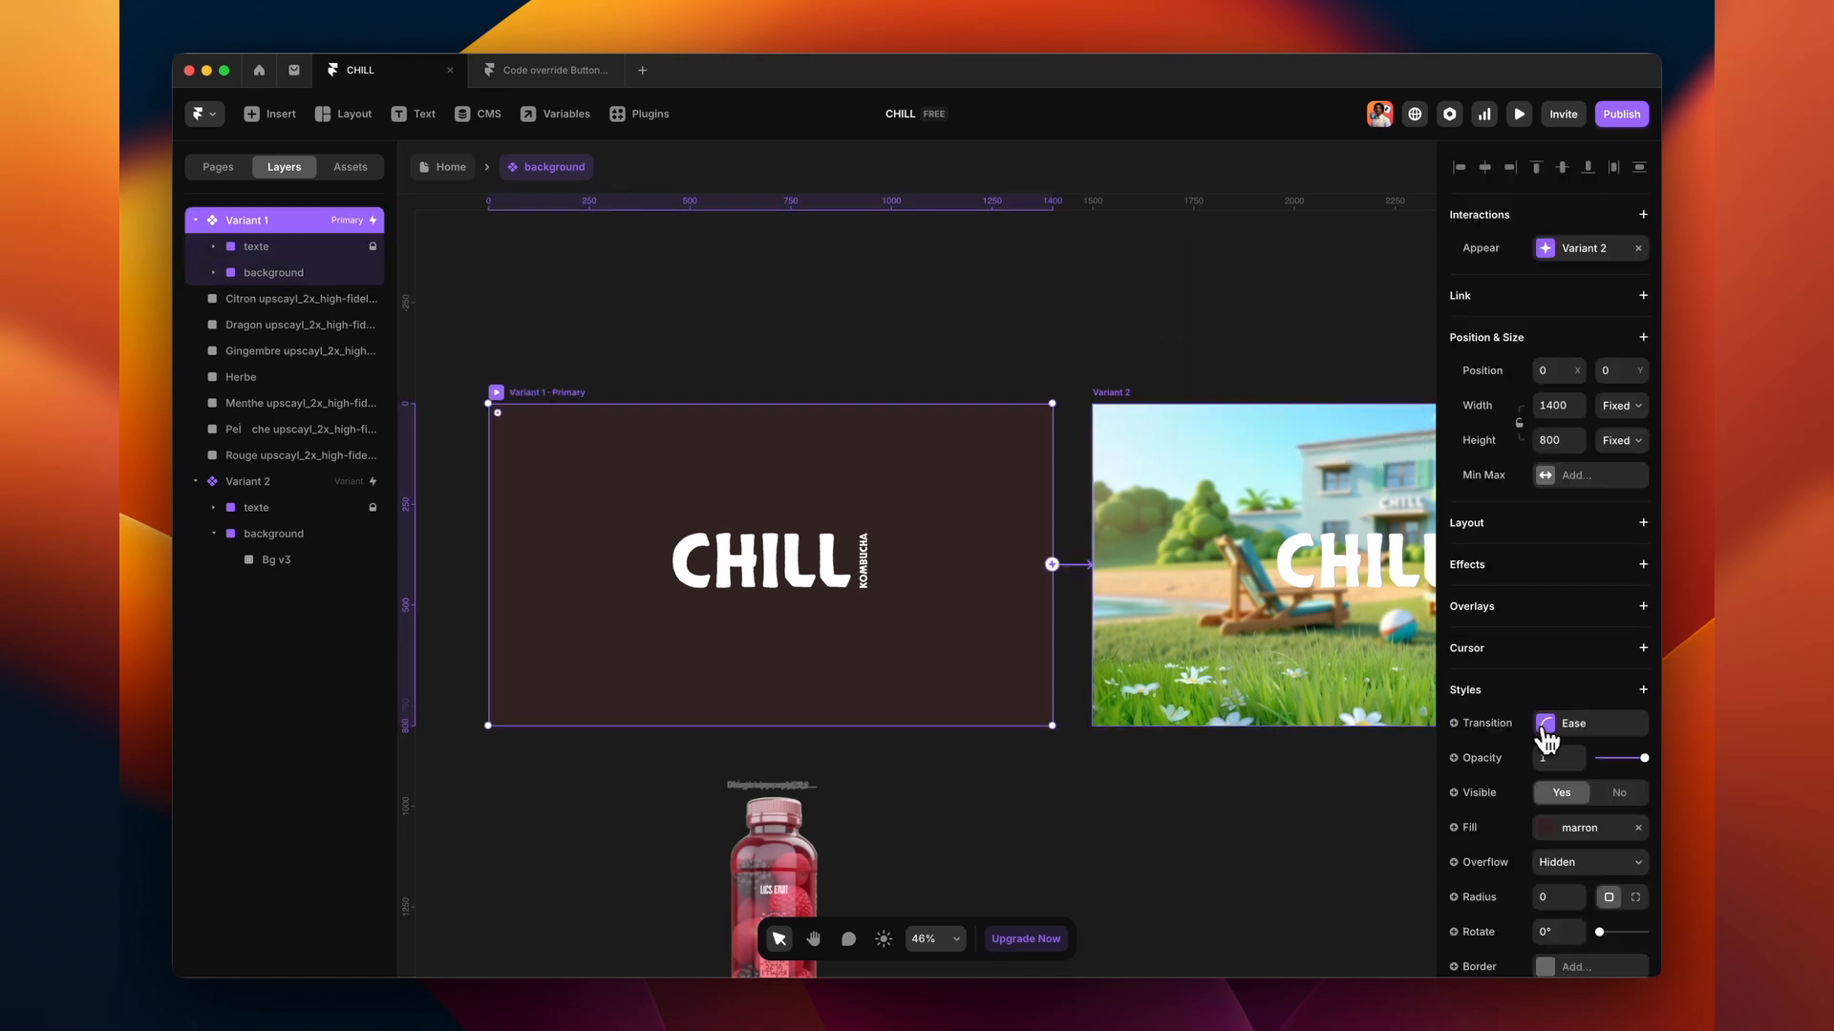
pyautogui.click(1539, 731)
pyautogui.click(1210, 329)
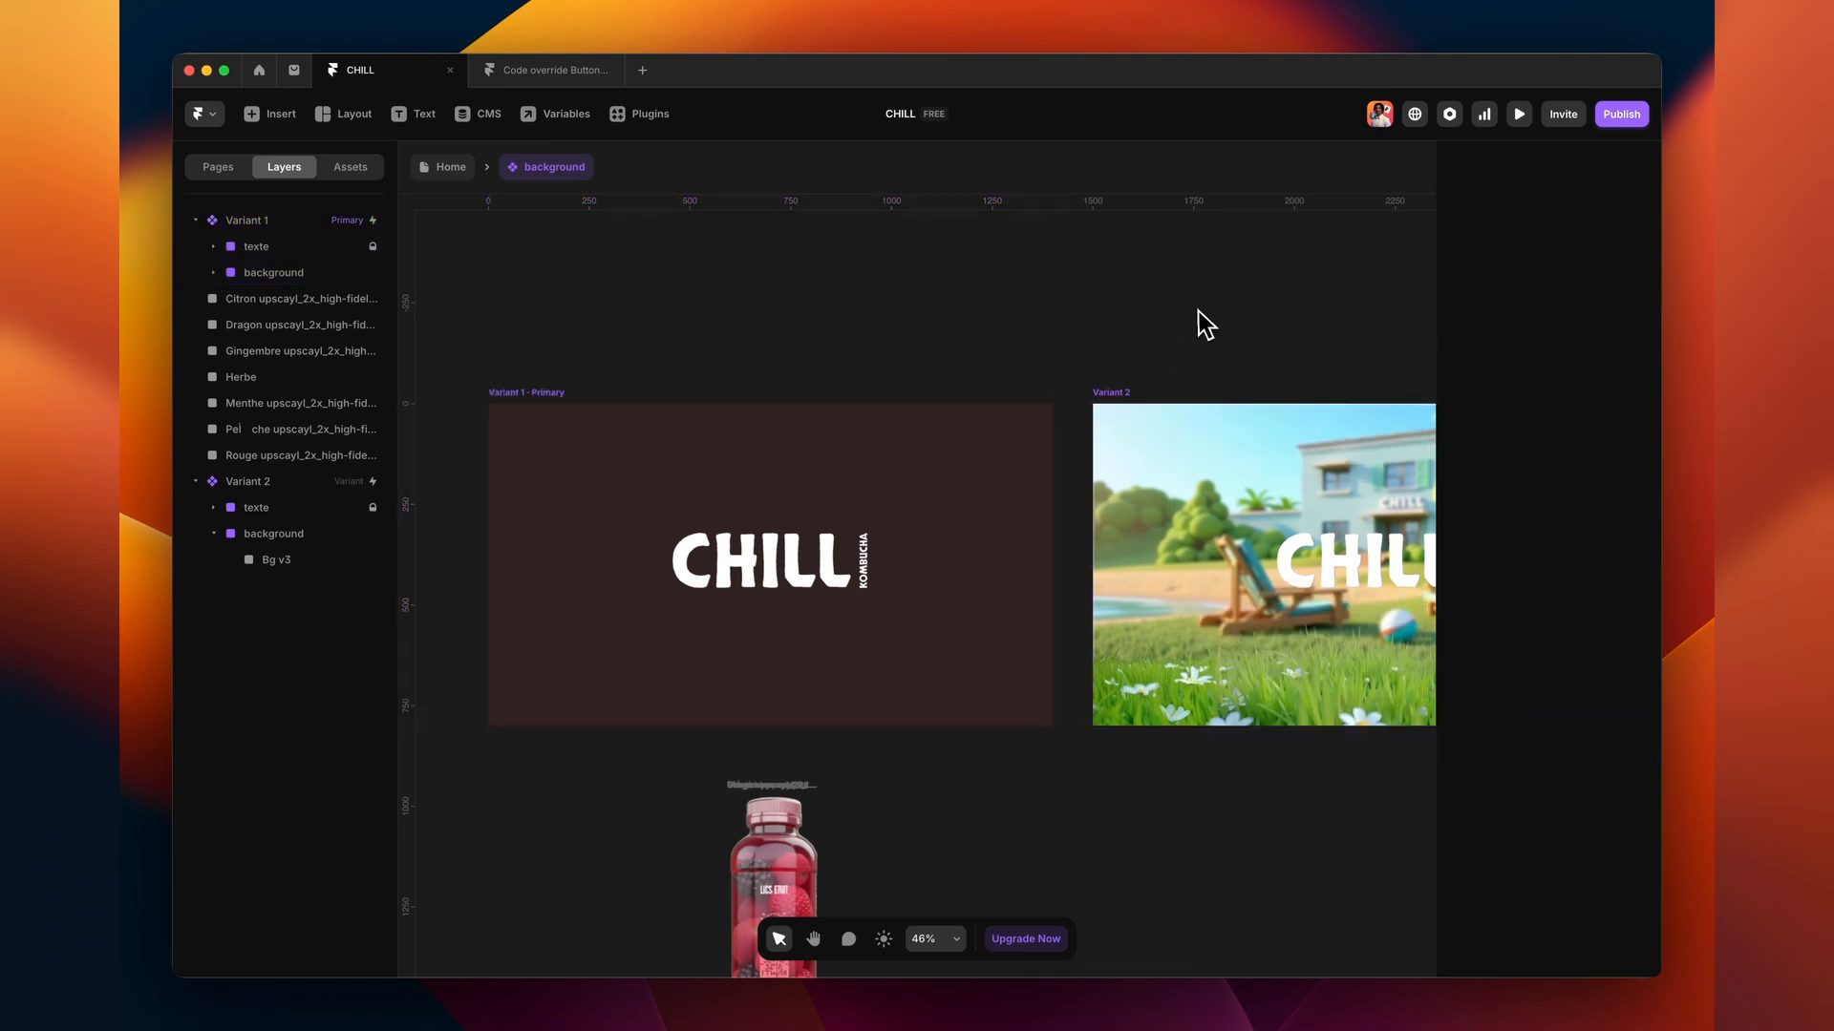
pyautogui.click(1518, 114)
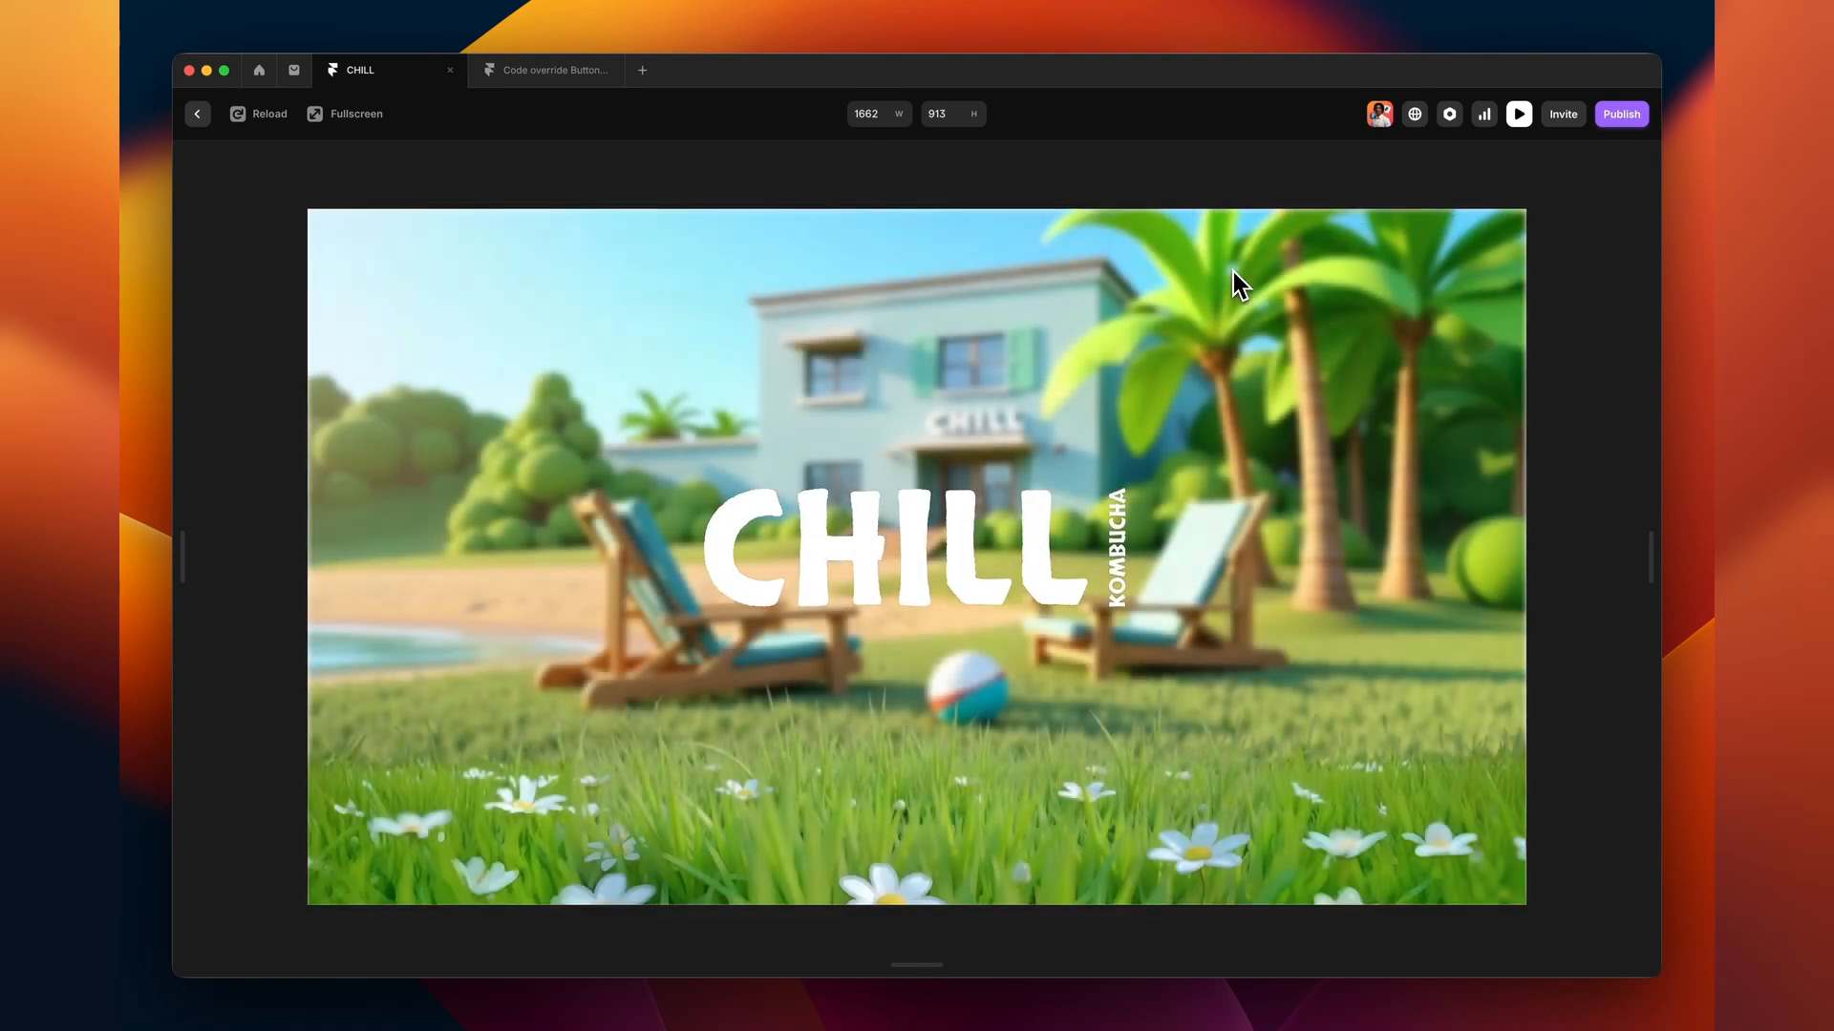
pyautogui.click(1519, 113)
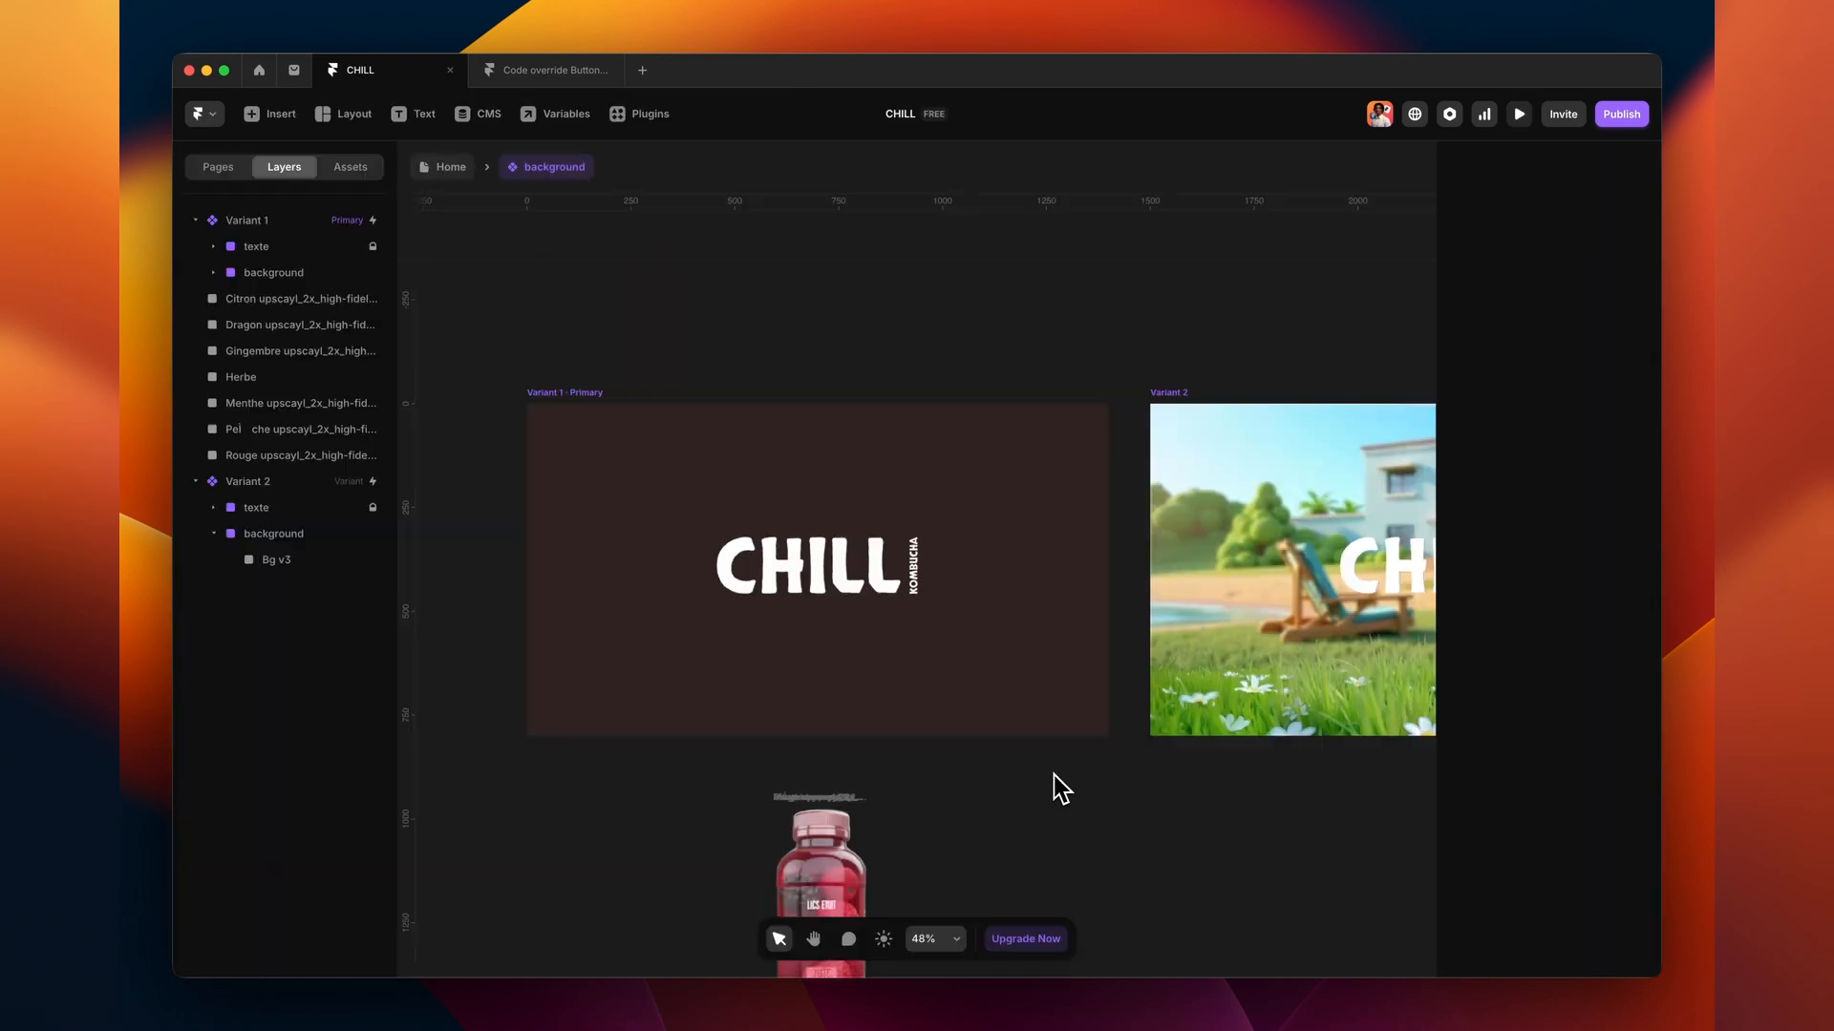
# - Add a Variant 3 based on Variant 2
pyautogui.hscroll(10, 1093, 790)
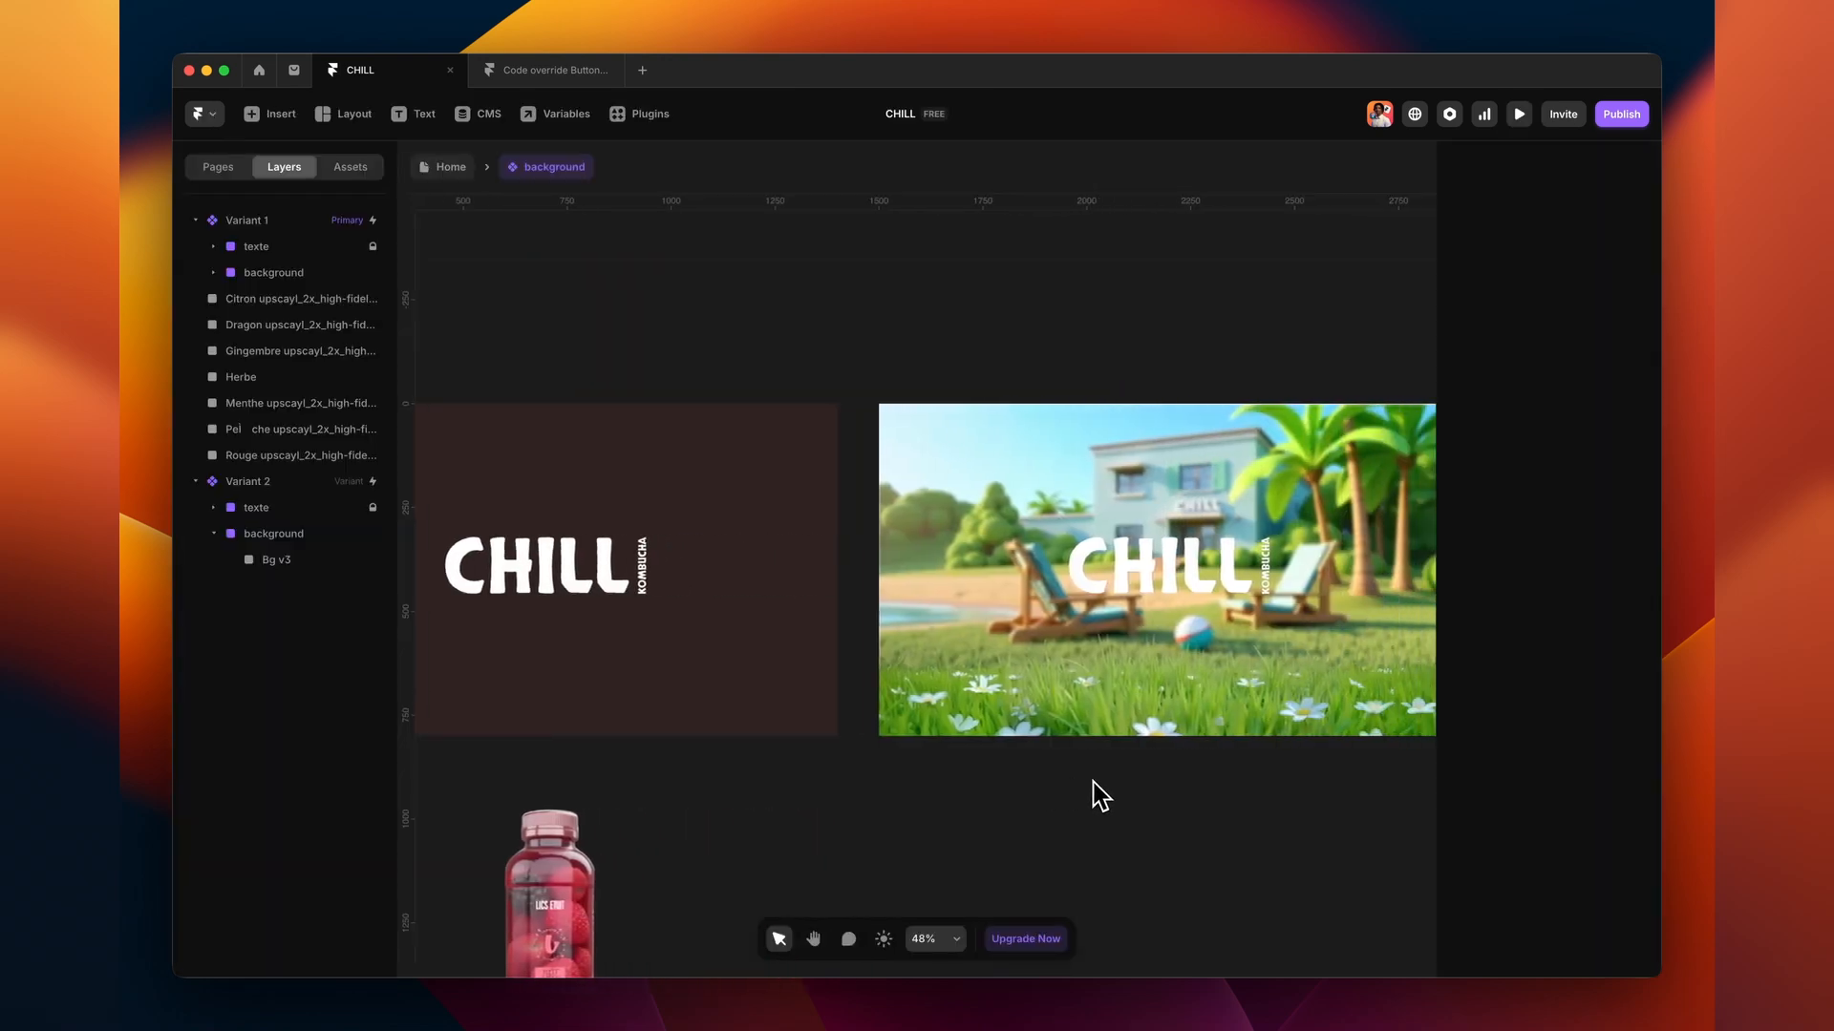
pyautogui.scroll(-2, 1137, 774)
pyautogui.scroll(-1, 1051, 621)
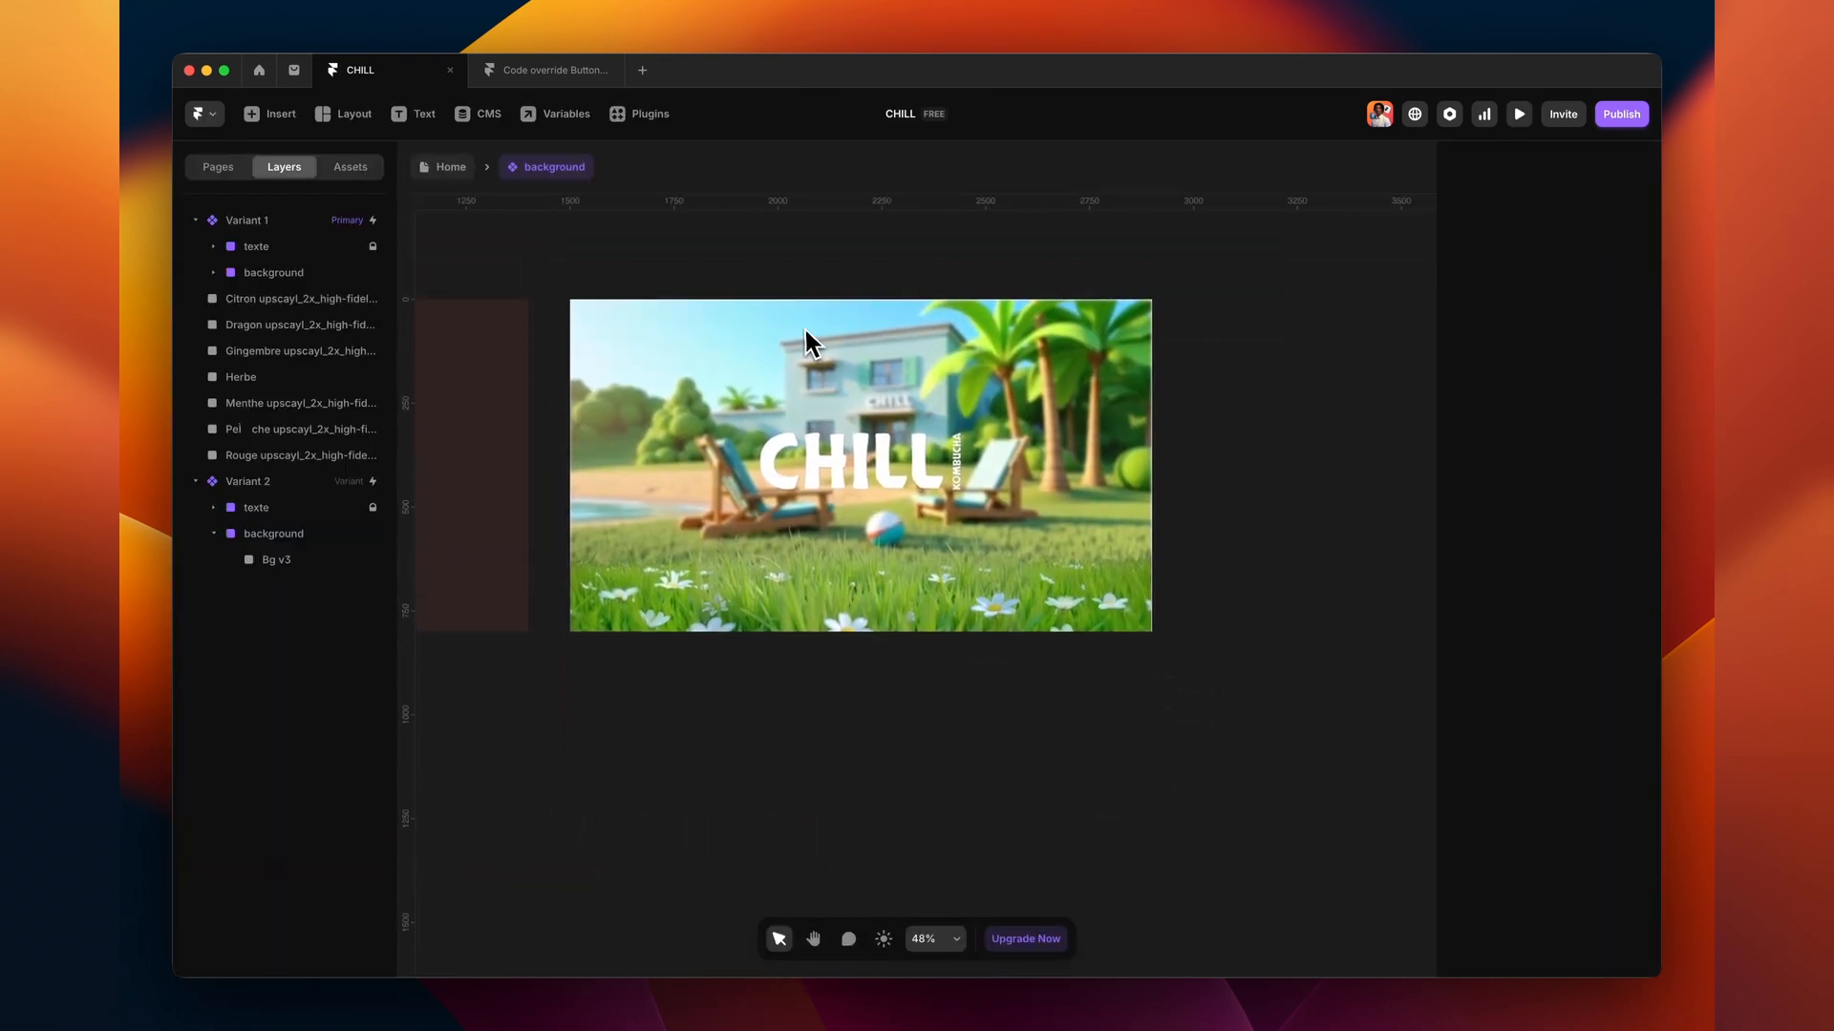
pyautogui.click(605, 286)
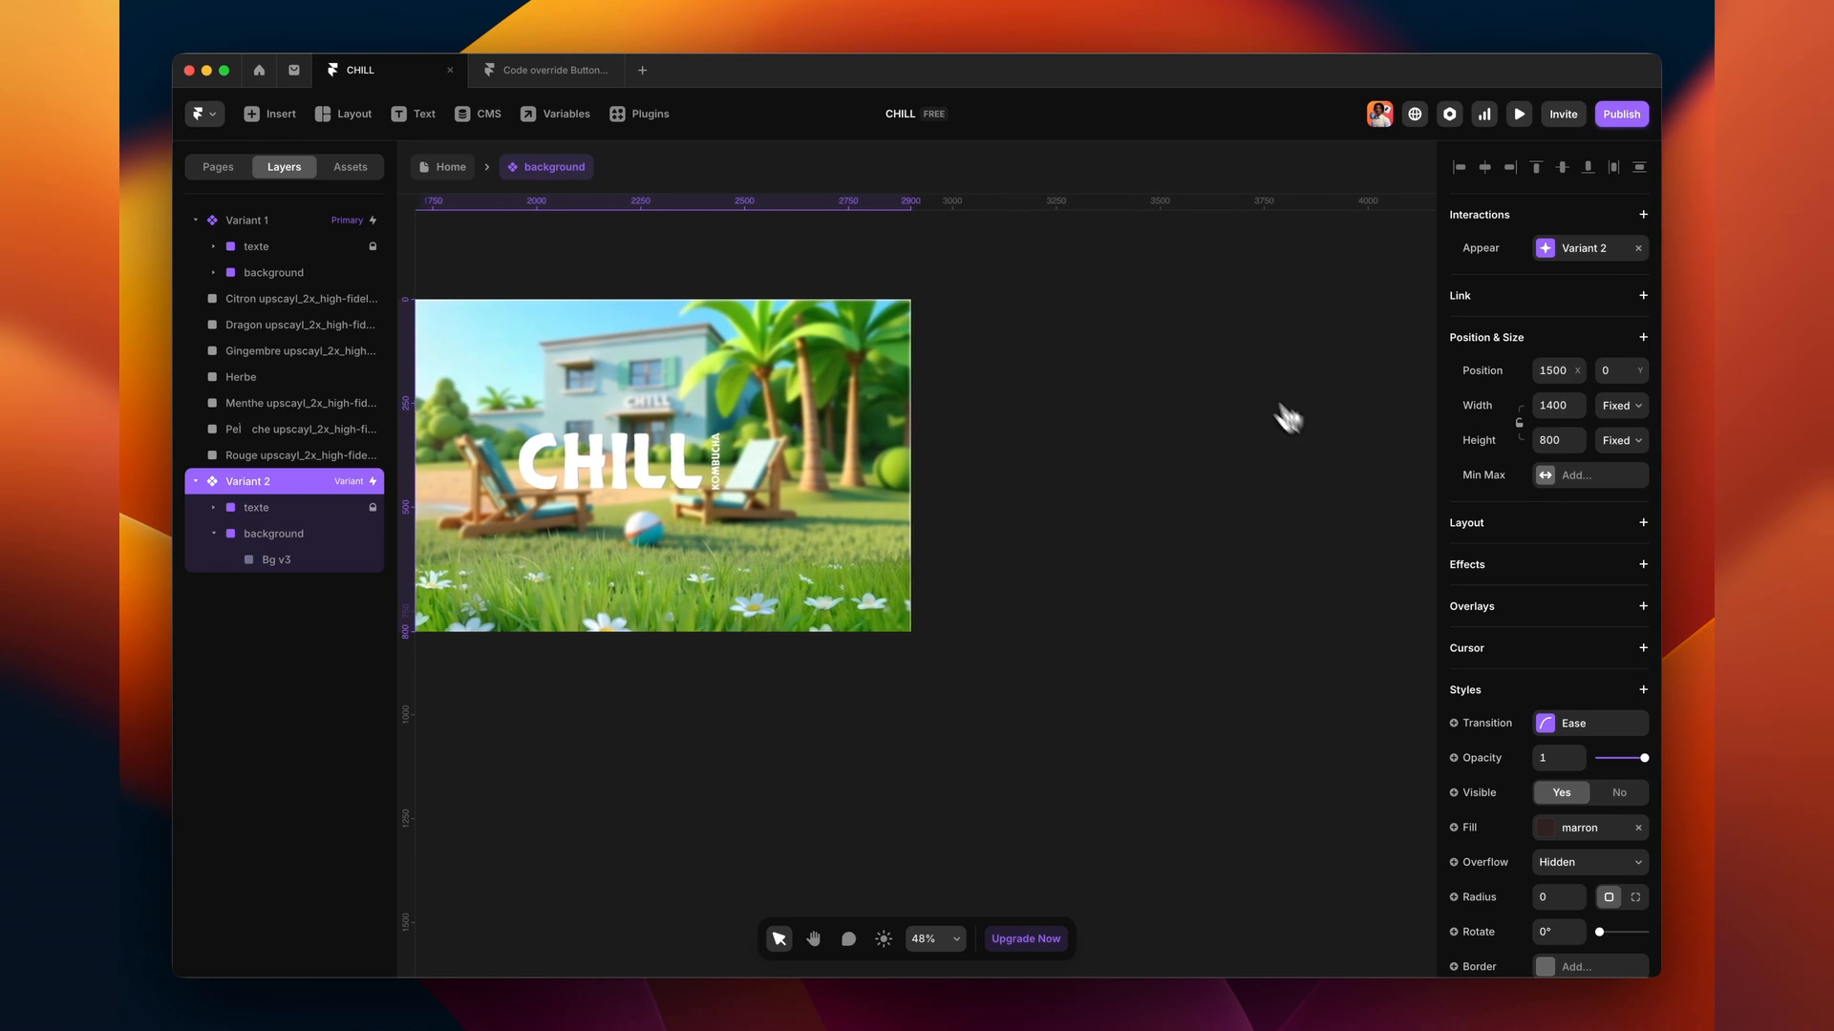
pyautogui.click(1191, 356)
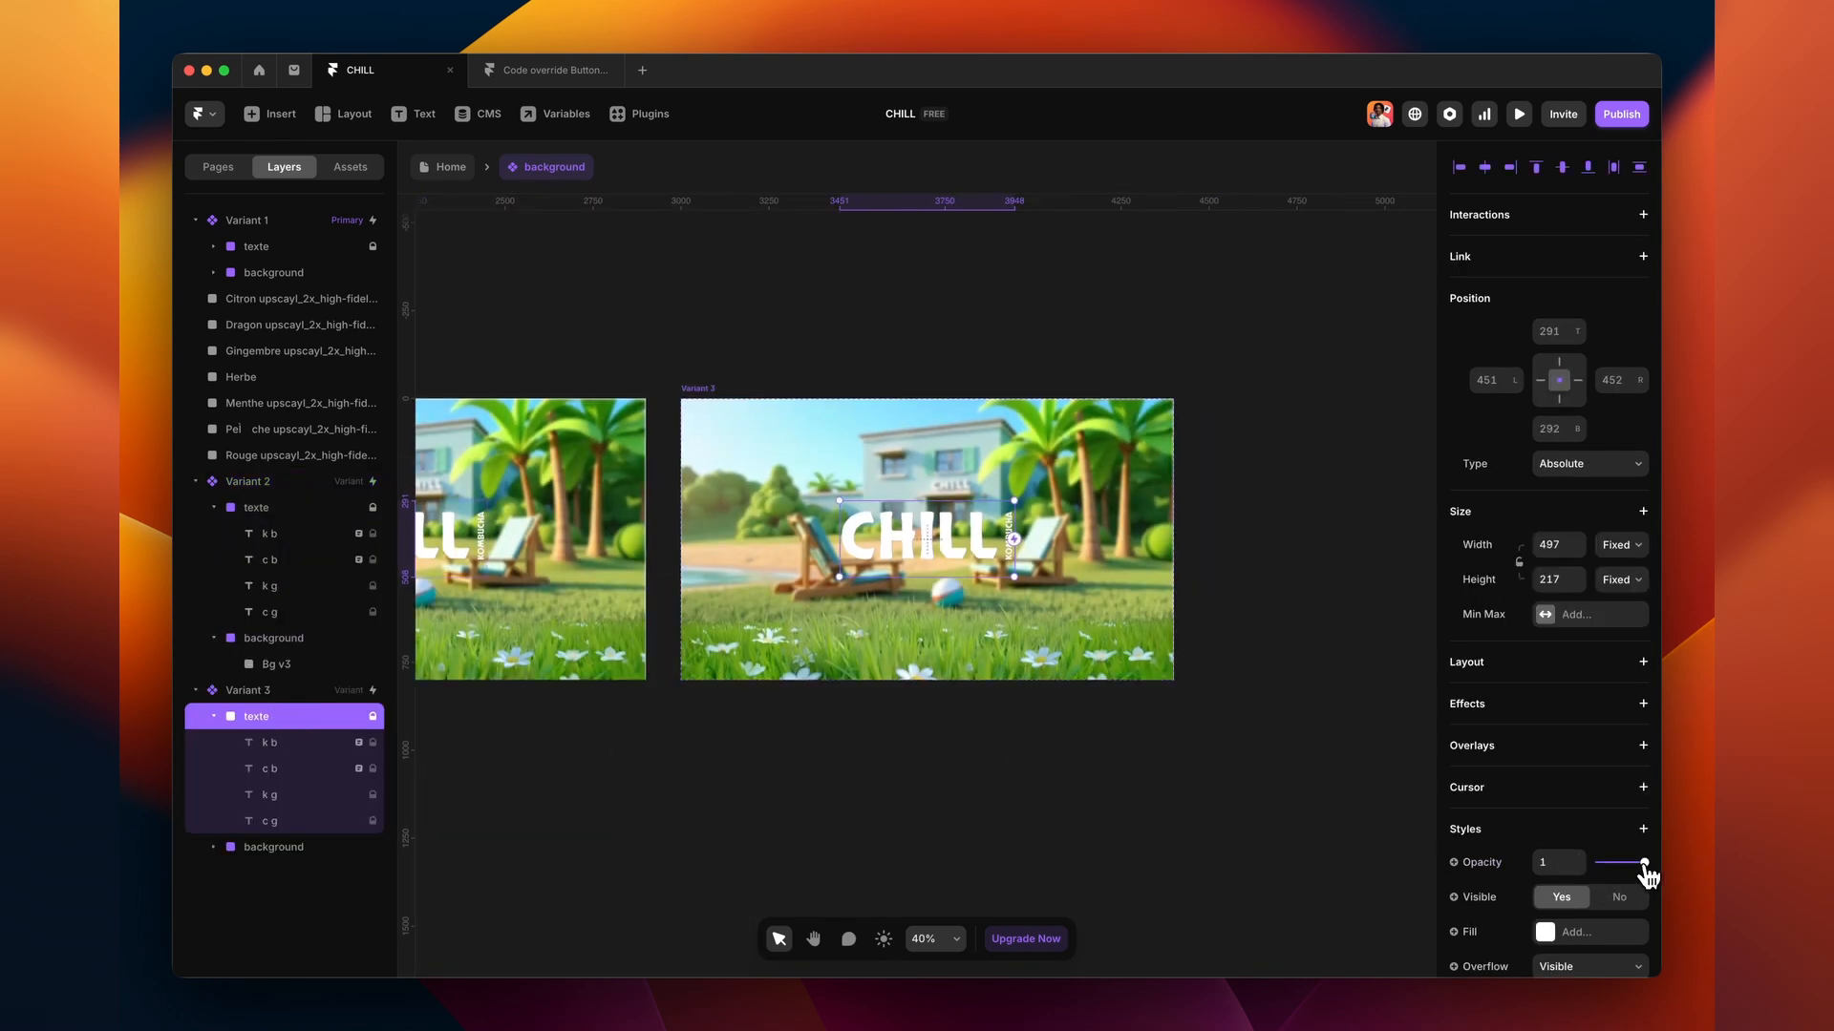
# - Fade Variant 3's CHILL text group to 0 opacity
pyautogui.moveTo(1643, 865); pyautogui.dragTo(1594, 864)
pyautogui.click(966, 788)
pyautogui.scroll(-3, 860, 759)
pyautogui.hscroll(-6, 869, 754)
# - Place the Herbe grass image in Variant 3's background, 1400 wide along the bottom edge
pyautogui.moveTo(511, 802); pyautogui.dragTo(1193, 647)
pyautogui.scroll(-1, 1186, 640)
pyautogui.hscroll(3, 1185, 638)
pyautogui.scroll(5, 1186, 664)
pyautogui.moveTo(858, 626); pyautogui.dragTo(842, 575)
pyautogui.hscroll(2, 847, 577)
pyautogui.moveTo(1097, 585); pyautogui.dragTo(1257, 586)
pyautogui.moveTo(729, 613); pyautogui.dragTo(723, 613)
pyautogui.moveTo(873, 635); pyautogui.dragTo(874, 514)
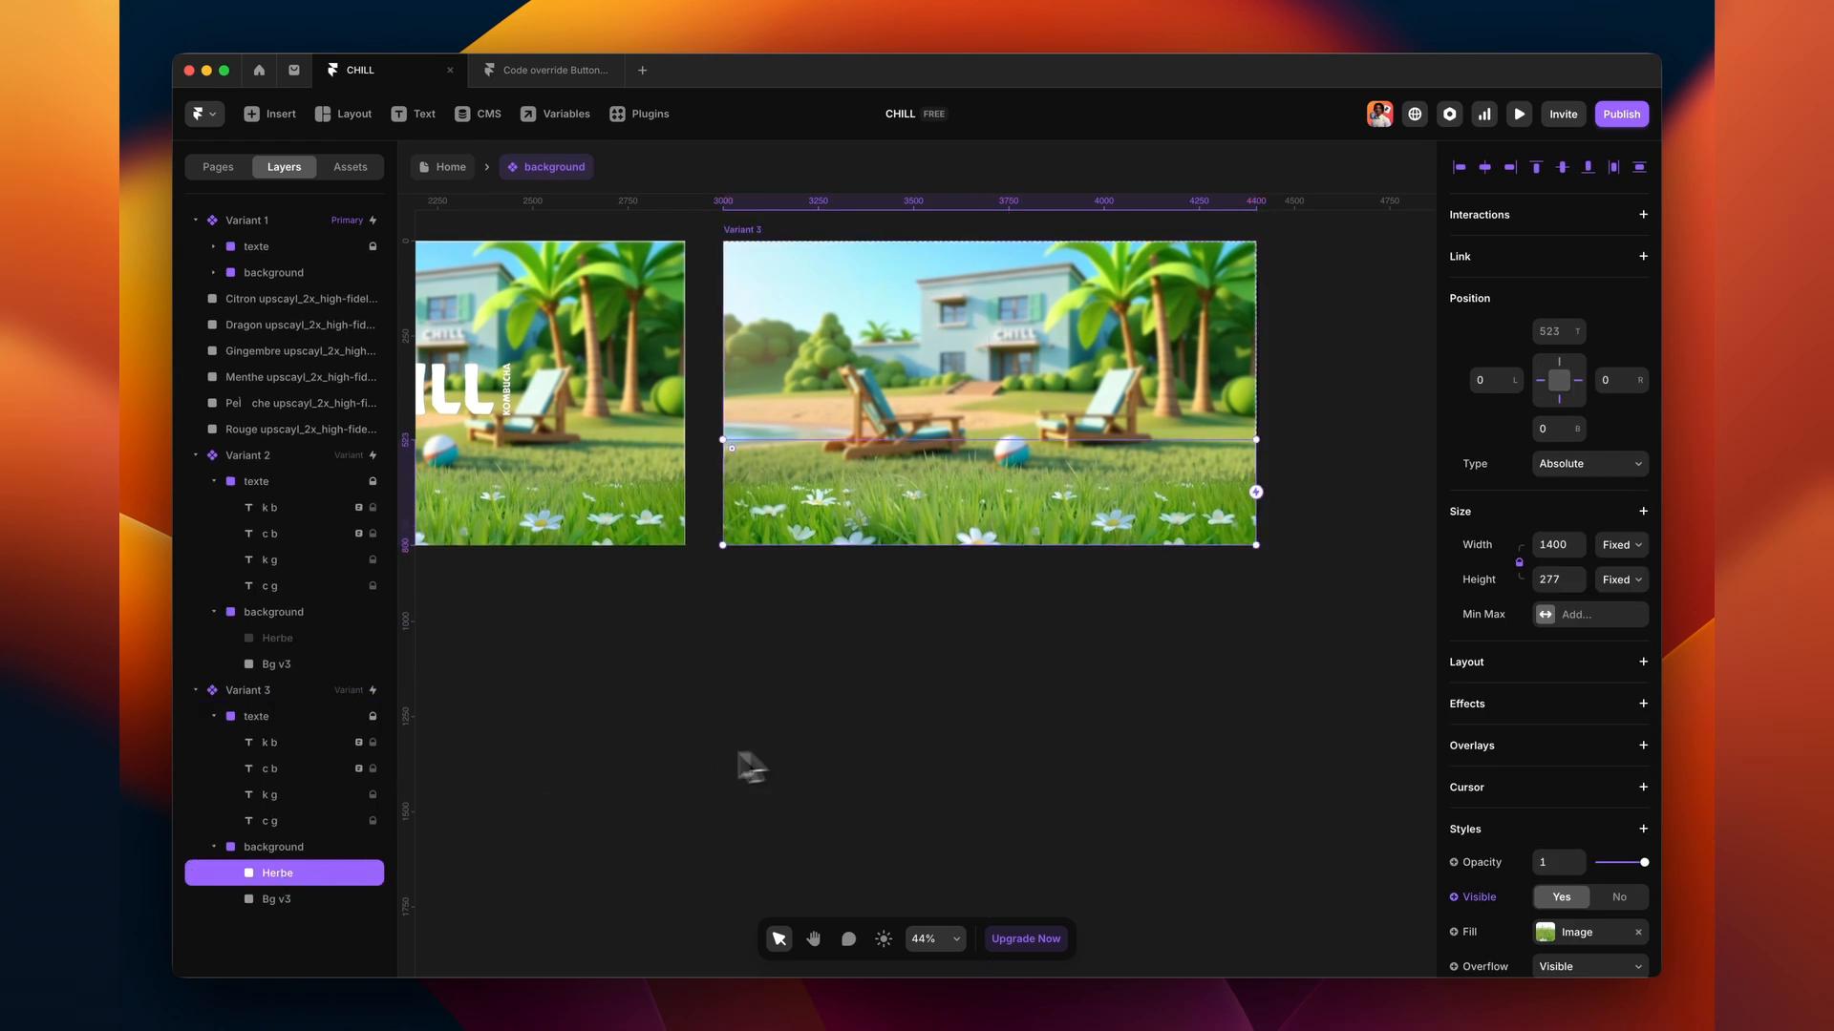
# - Move the Herbe layer above texte and collapse the text and background groups
pyautogui.moveTo(268, 874); pyautogui.dragTo(266, 712)
pyautogui.click(214, 769)
pyautogui.click(214, 795)
pyautogui.click(643, 747)
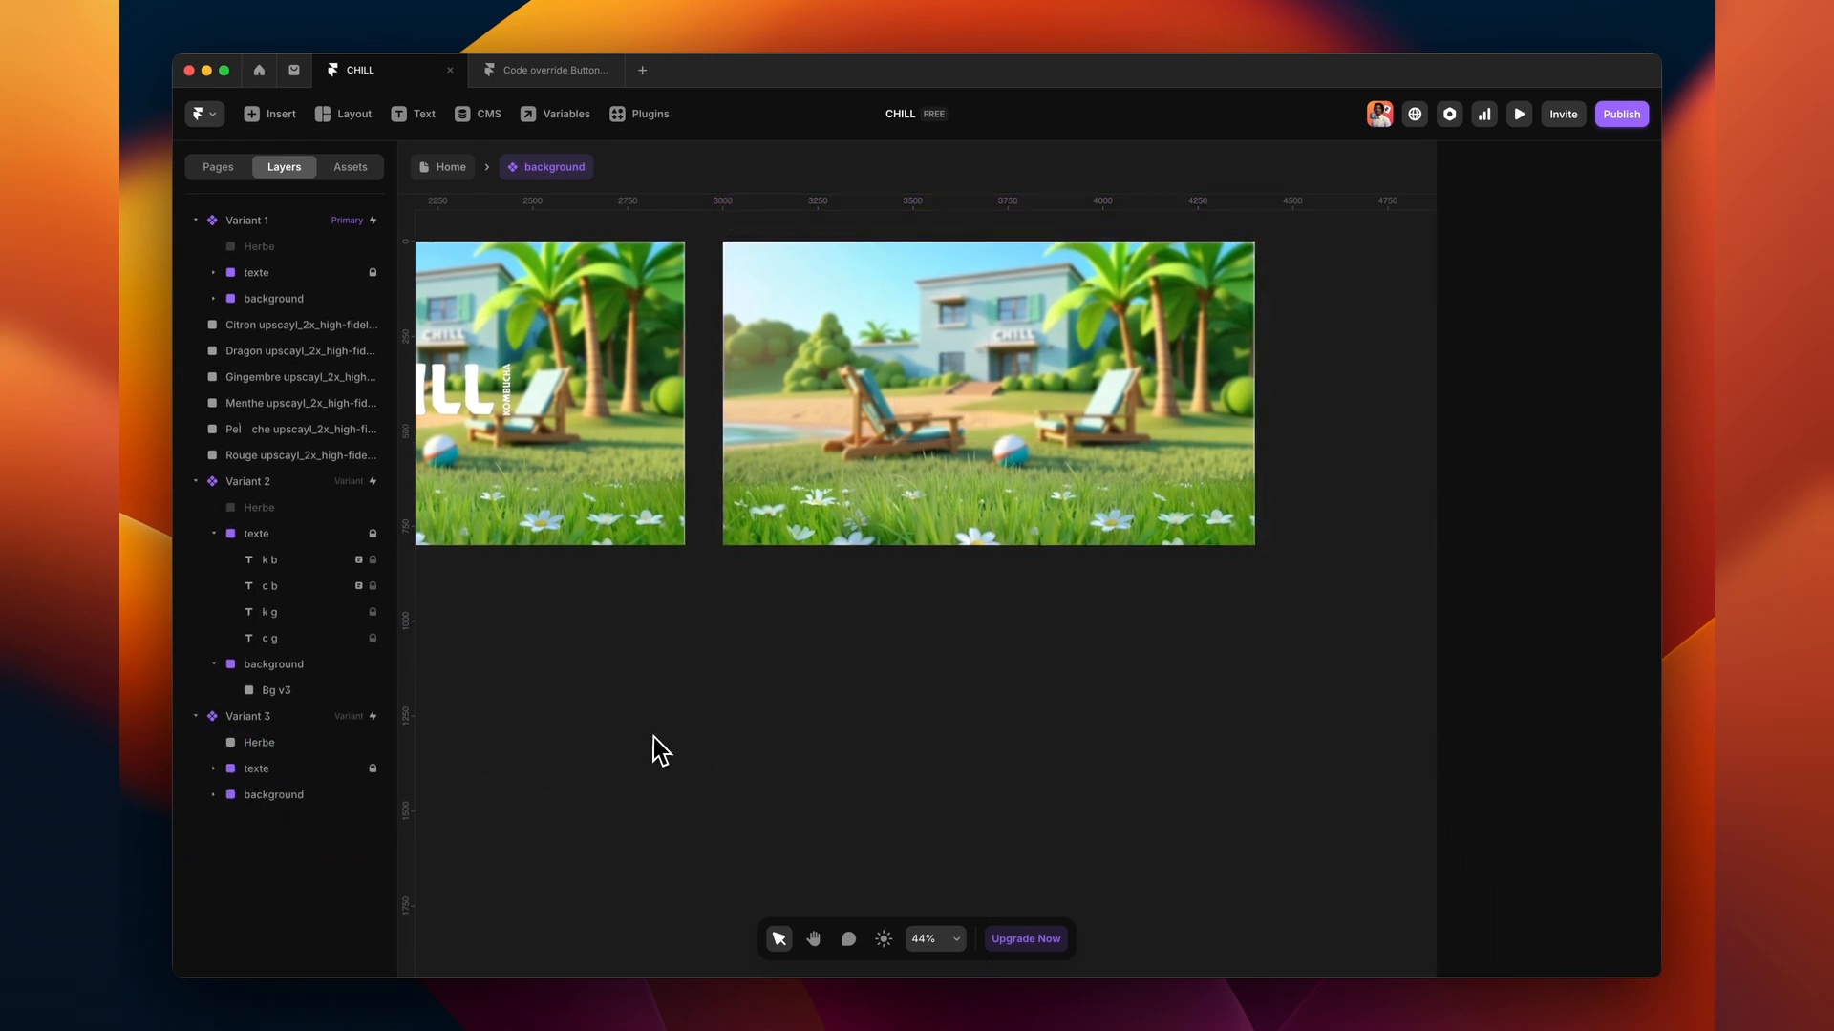
# - Select the six bottle images and move them below Variant 3
pyautogui.scroll(-2, 645, 752)
pyautogui.hscroll(-5, 653, 817)
pyautogui.moveTo(655, 822); pyautogui.dragTo(520, 749)
pyautogui.moveTo(530, 740); pyautogui.dragTo(1354, 740)
pyautogui.hscroll(5, 1347, 737)
pyautogui.scroll(3, 993, 673)
pyautogui.scroll(-1, 982, 662)
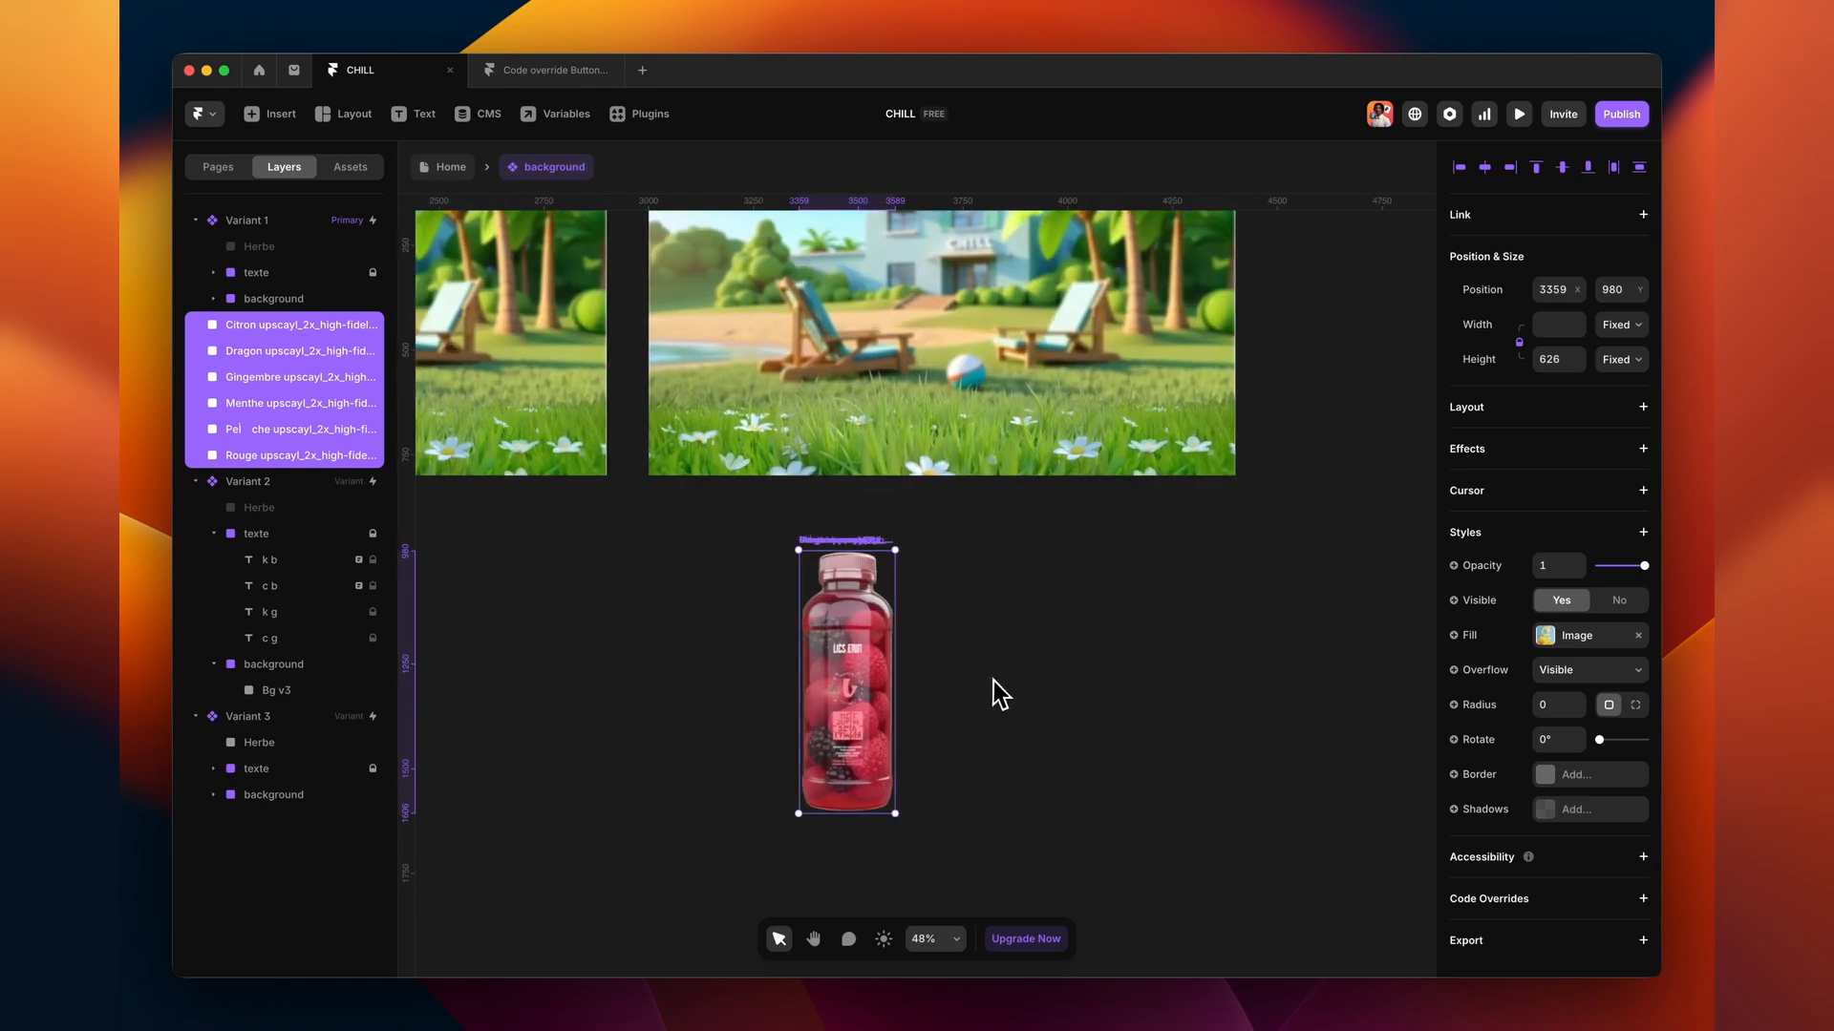
# - Wrap the six bottles in a Stack with Width and Height set to Fit
pyautogui.press('alt+super+Return')
pyautogui.click(1621, 366)
pyautogui.click(1618, 428)
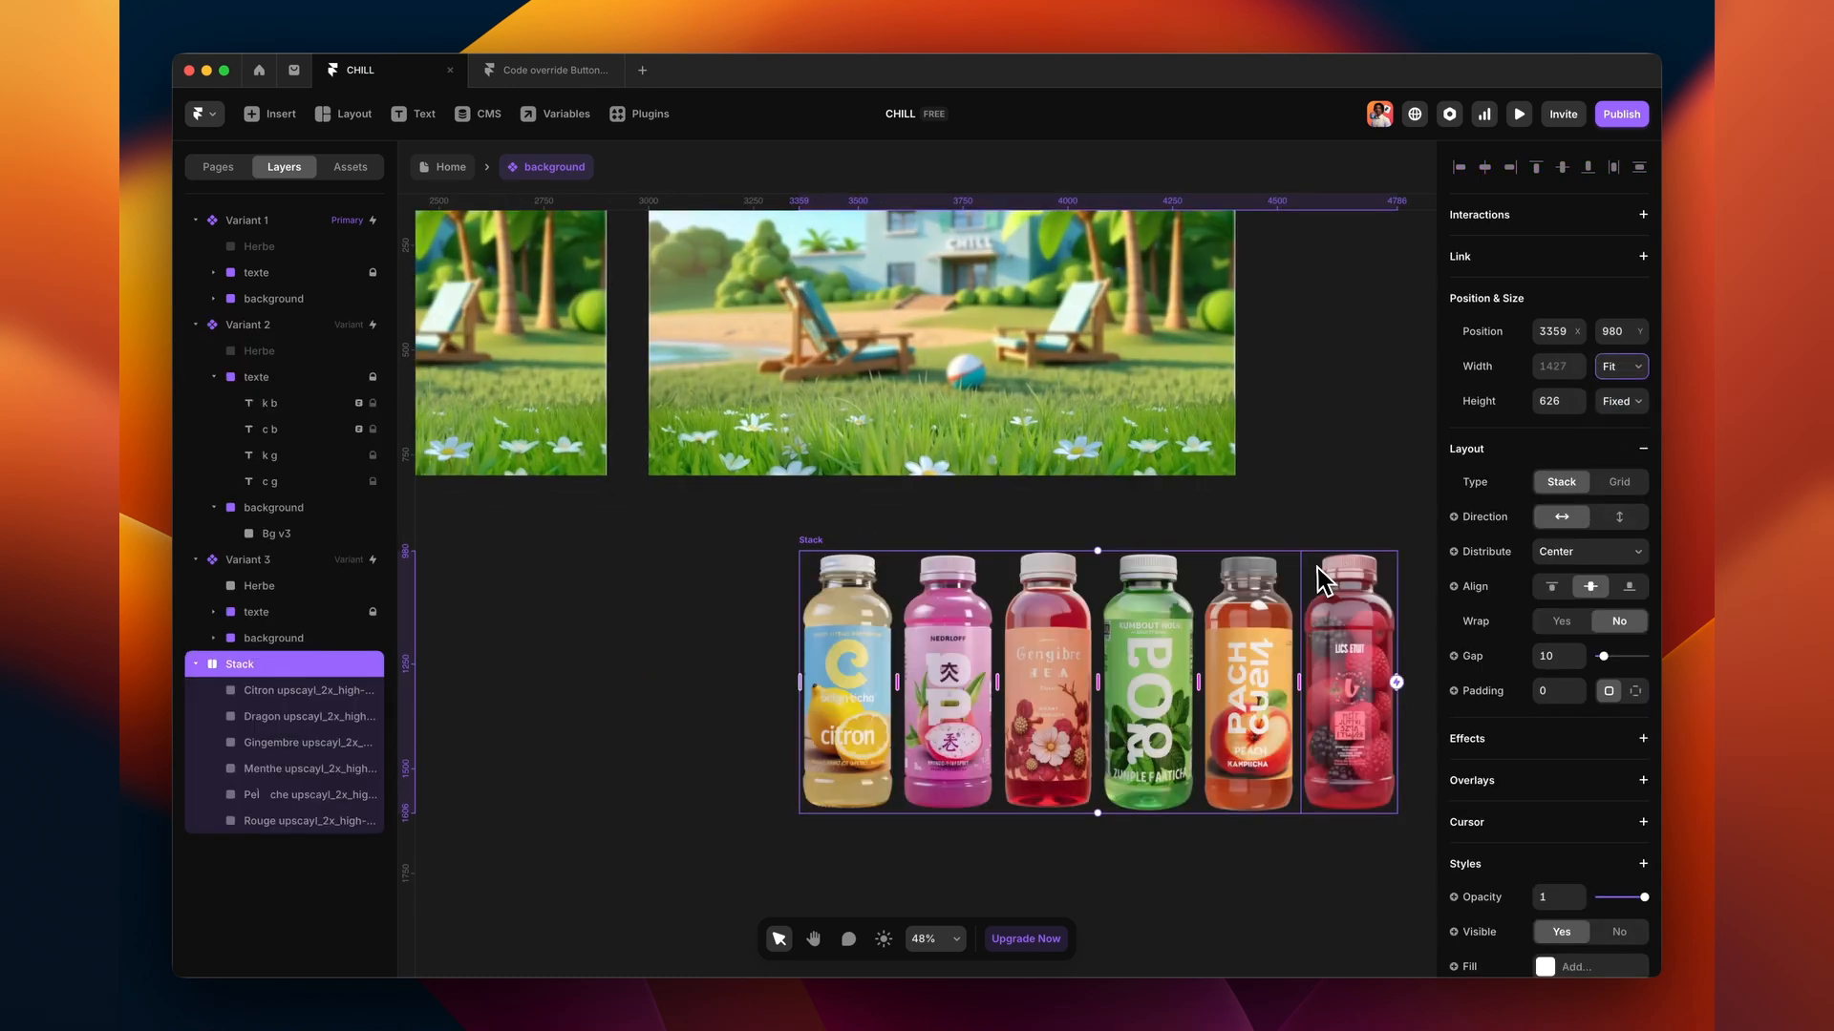
pyautogui.hscroll(3, 1176, 535)
pyautogui.click(1622, 401)
pyautogui.click(1622, 460)
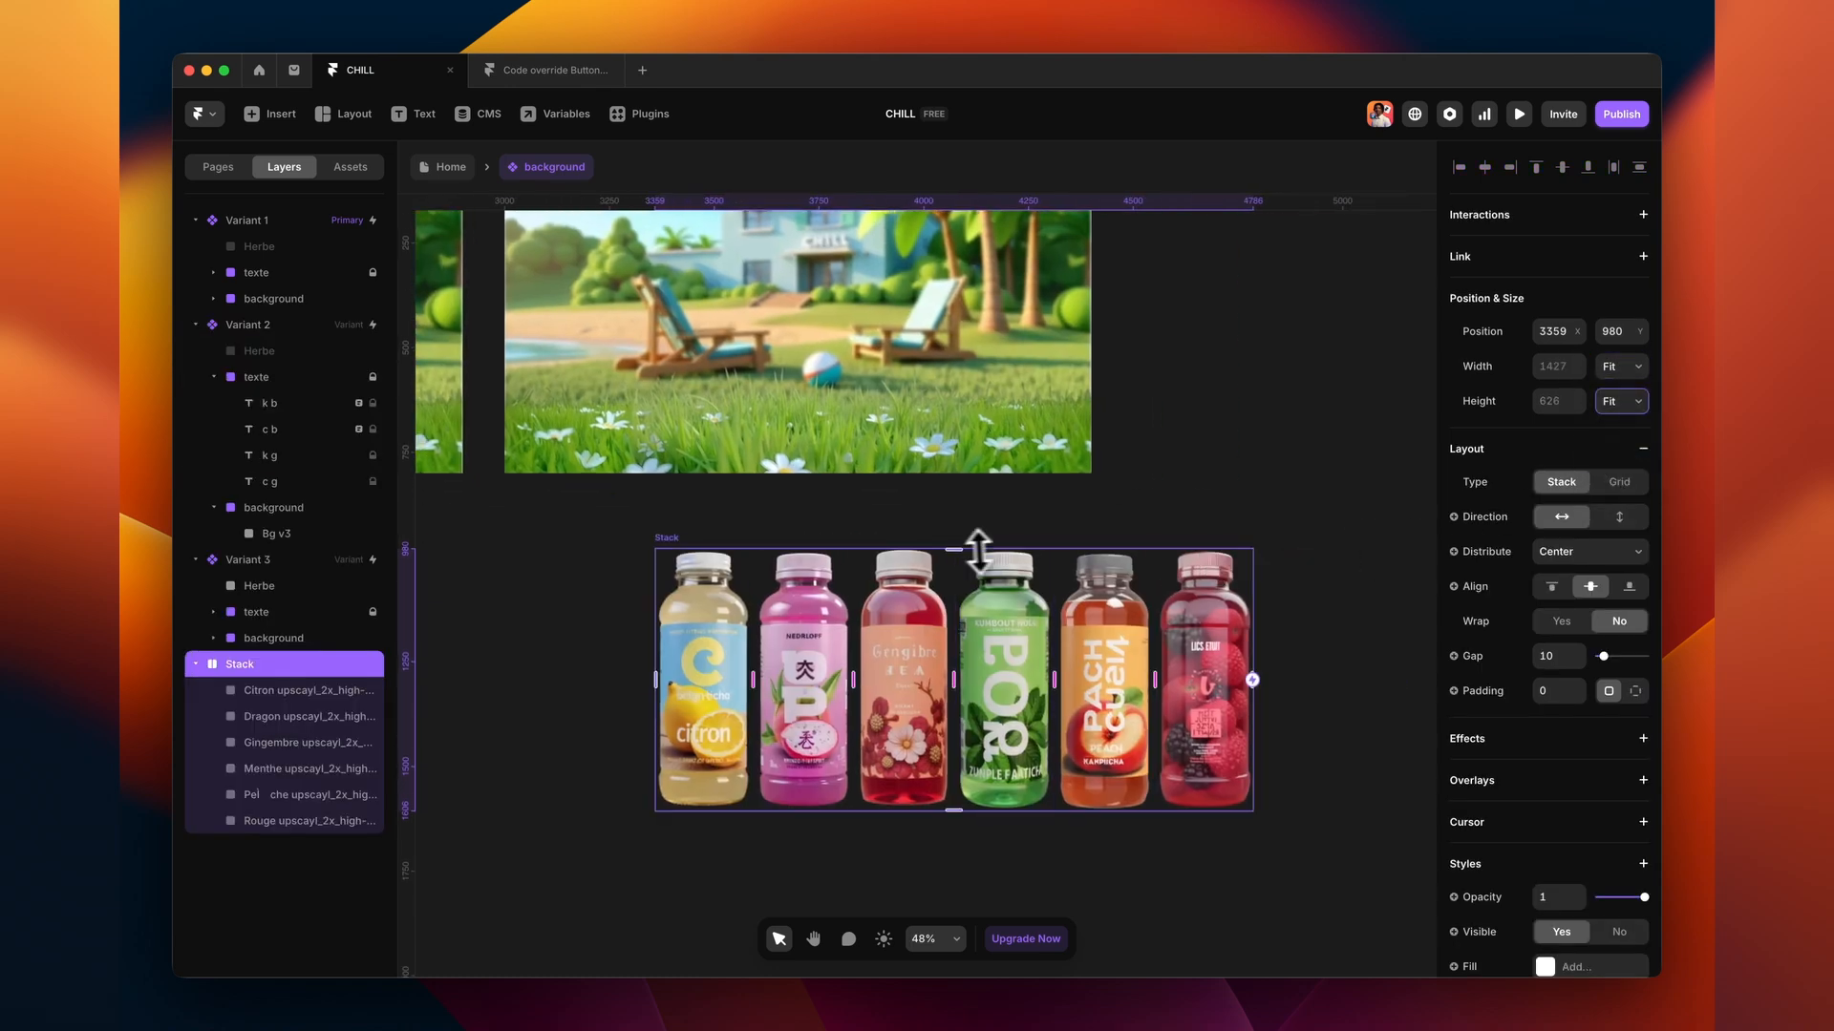
# - Scale the bottle row to about two-thirds and move it onto Variant 3's scene
pyautogui.press('k')
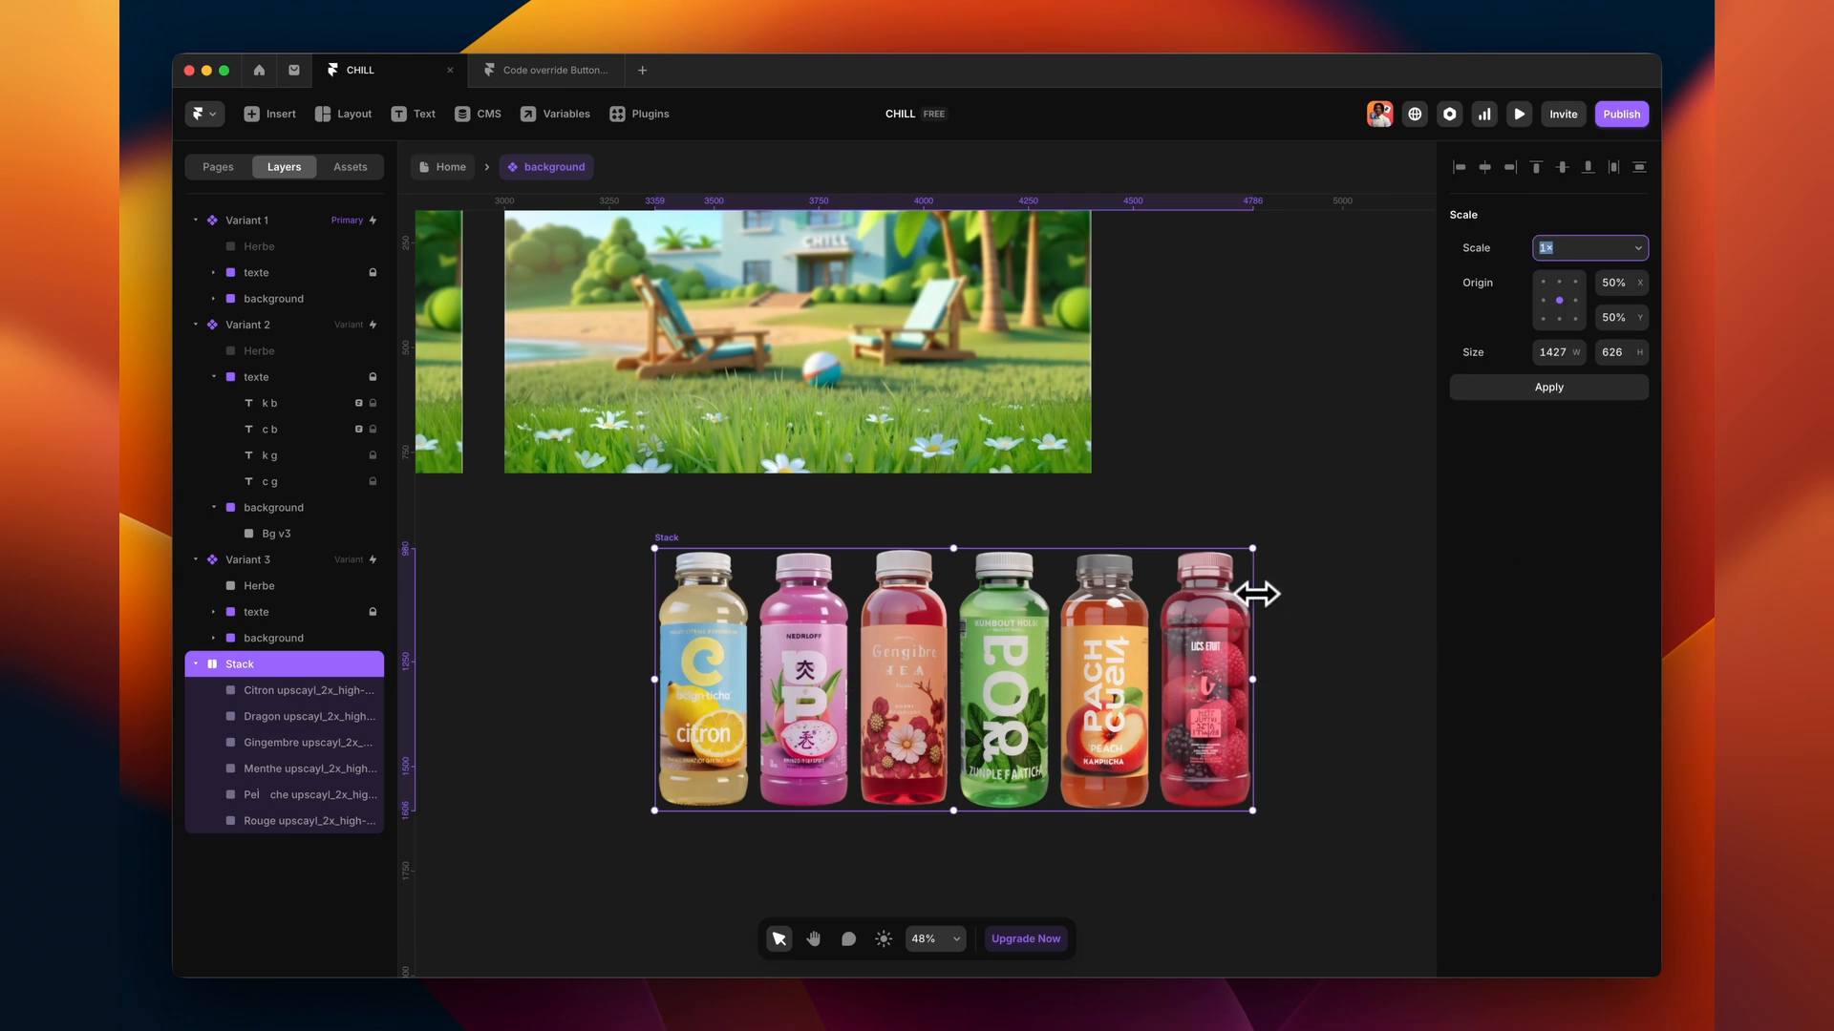
pyautogui.moveTo(1256, 594); pyautogui.dragTo(1053, 601)
pyautogui.scroll(3, 1053, 602)
pyautogui.hscroll(-3, 1054, 602)
pyautogui.doubleClick(994, 779)
pyautogui.moveTo(779, 698); pyautogui.dragTo(710, 340)
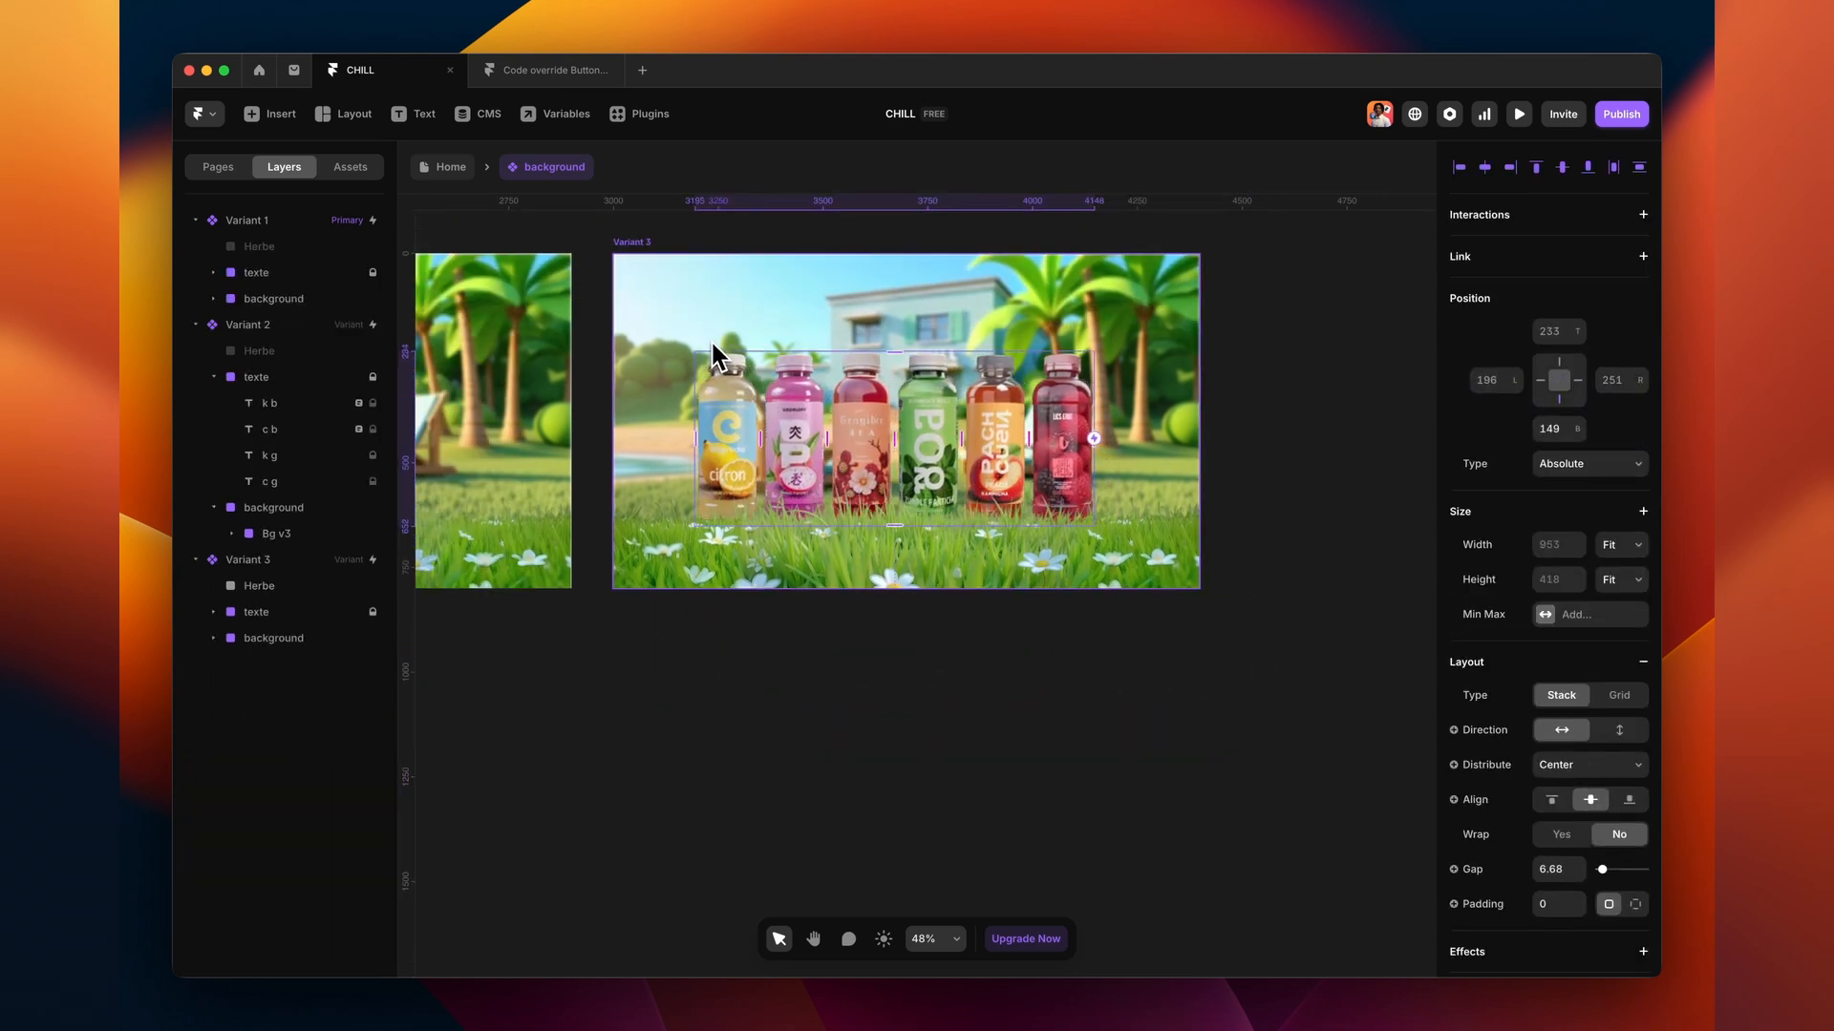
# - Rename the bottle stack inside Variant 3's Bg v3 to bouteille
pyautogui.click(281, 649)
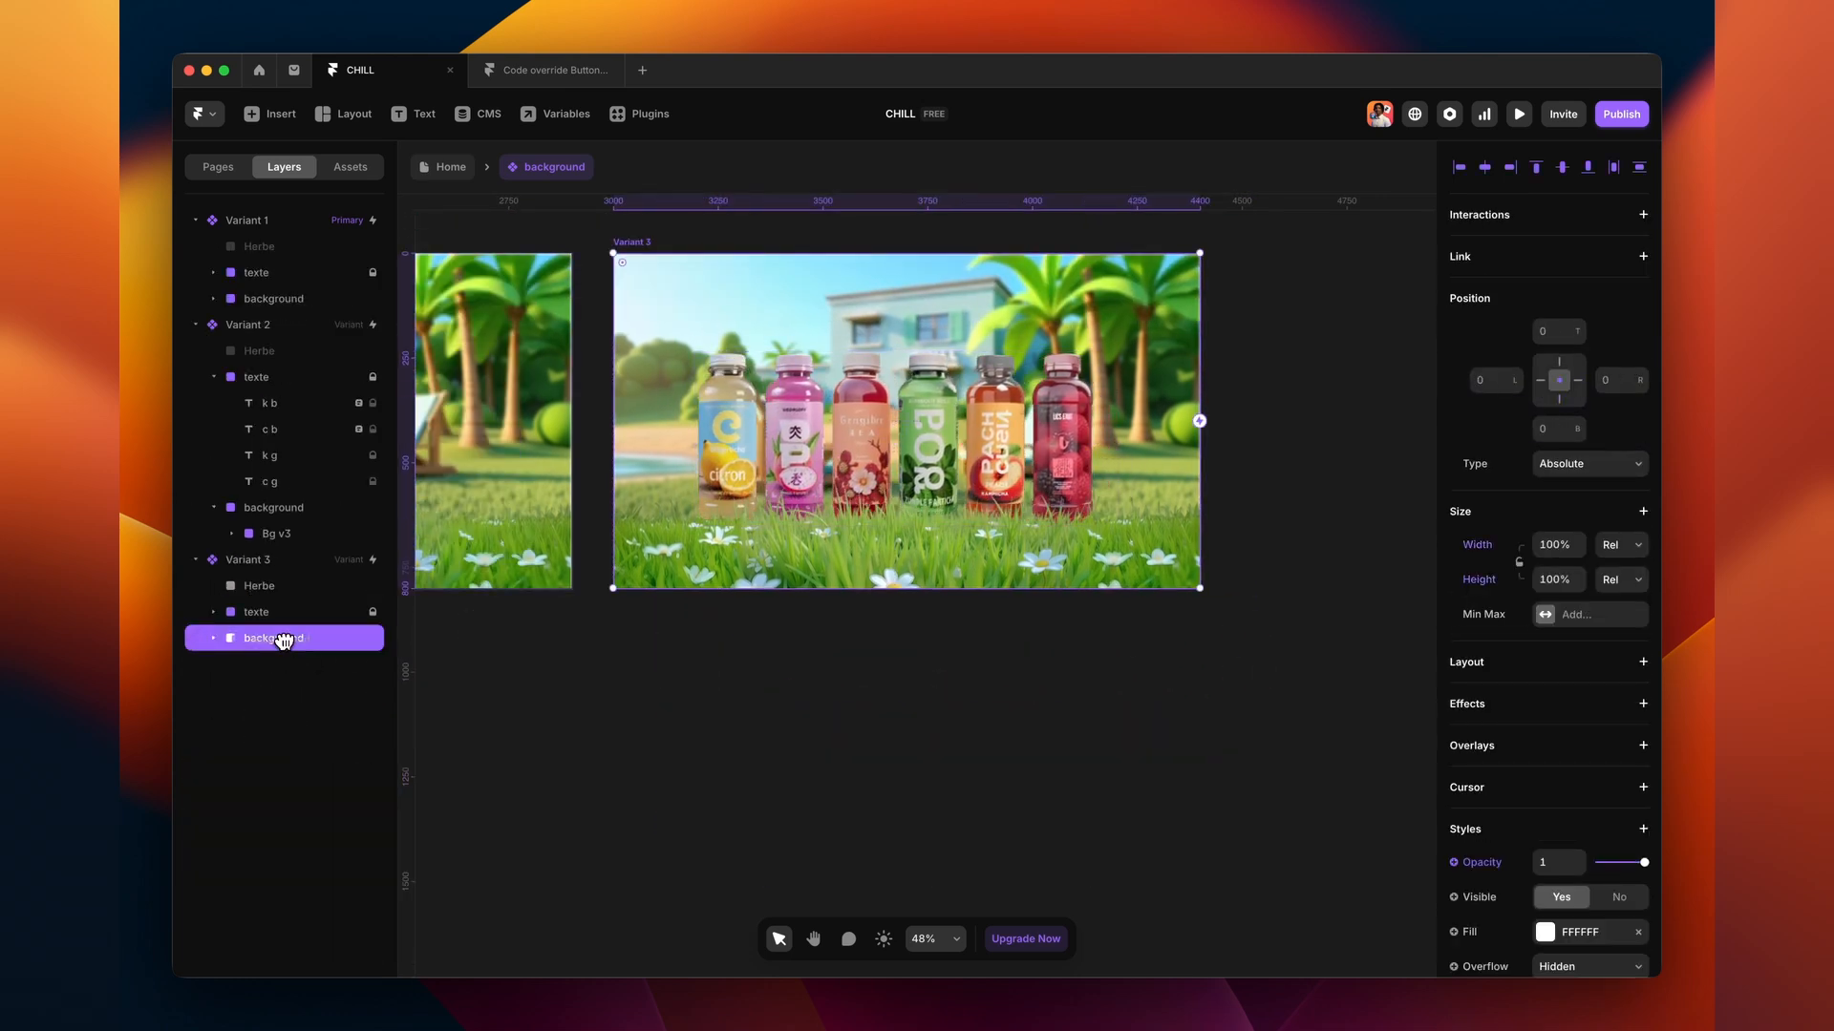
pyautogui.click(212, 638)
pyautogui.click(269, 668)
pyautogui.click(289, 691)
pyautogui.press('super+r')
pyautogui.write('bouteille')
pyautogui.press('Return')
# - Set the bouteille gap to 16, scale it up slightly and reposition it
pyautogui.scroll(-1, 1461, 812)
pyautogui.click(1556, 830)
pyautogui.write('16')
pyautogui.scroll(-2, 1046, 296)
pyautogui.scroll(4, 1042, 285)
pyautogui.press('k')
pyautogui.moveTo(1190, 386); pyautogui.dragTo(1226, 396)
pyautogui.hscroll(-1, 1051, 406)
pyautogui.moveTo(758, 414); pyautogui.dragTo(747, 410)
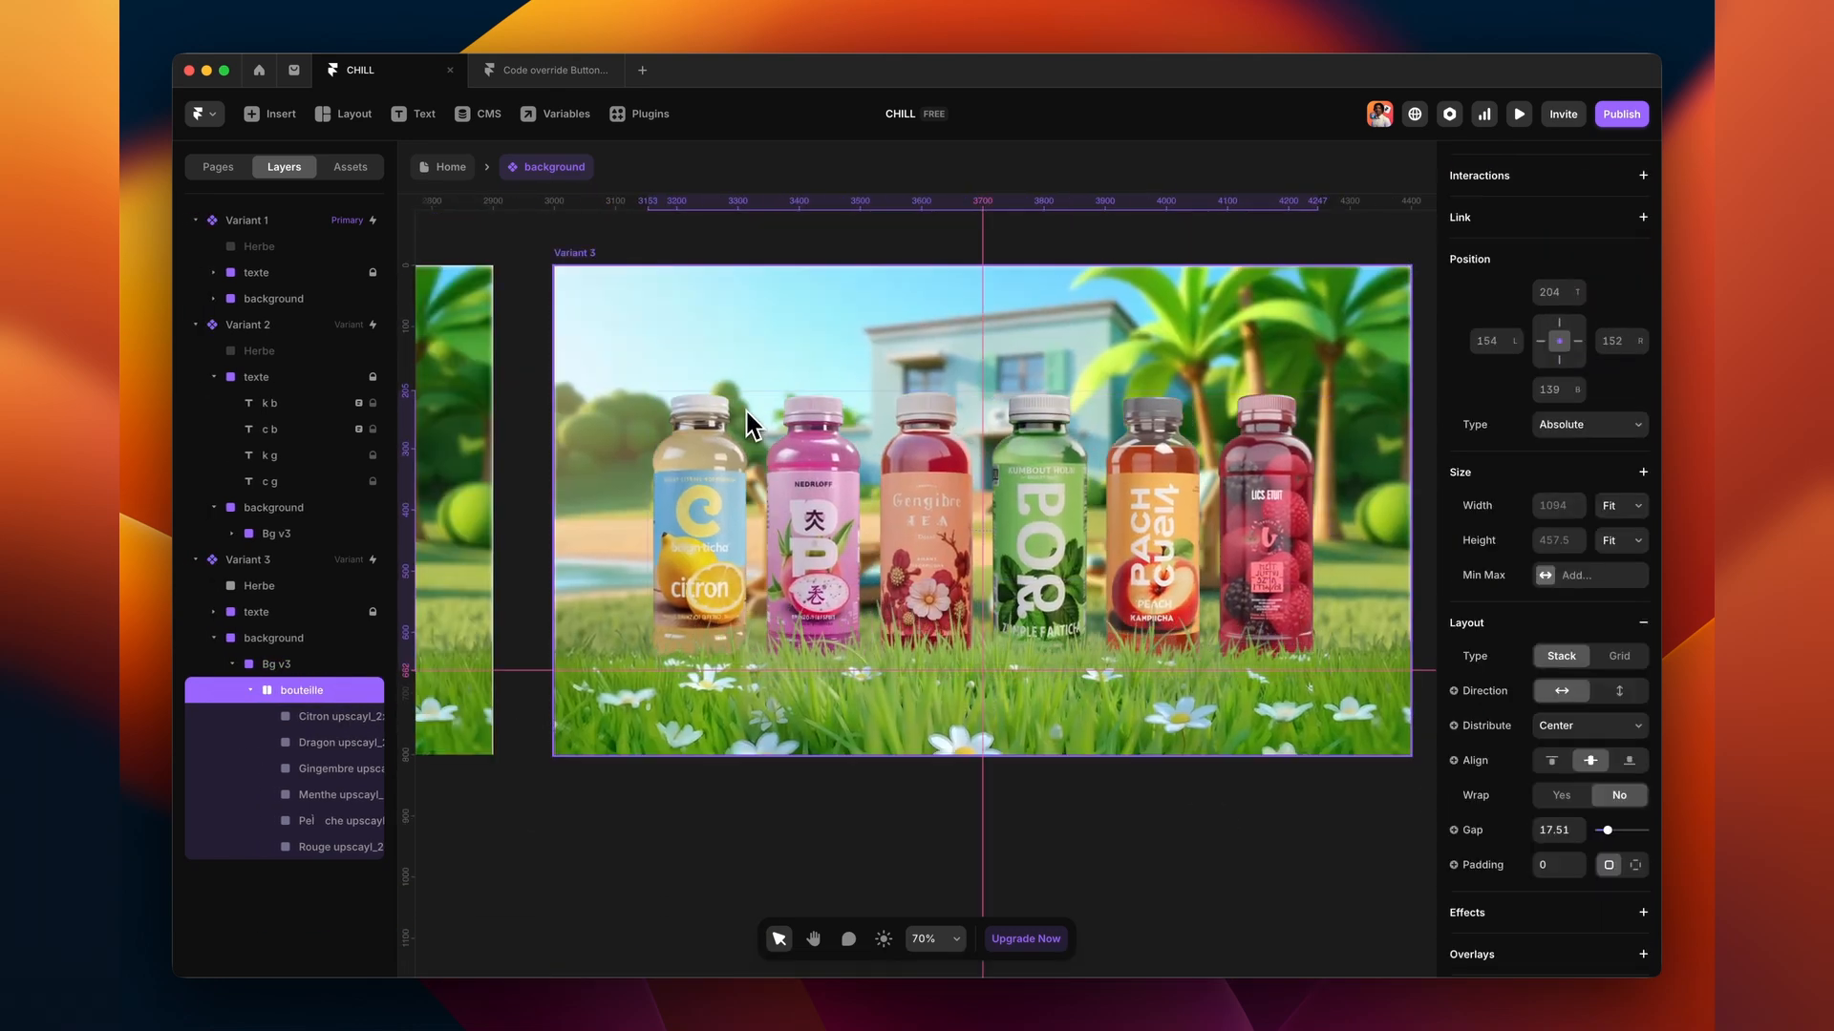
pyautogui.click(1092, 850)
# - Make Variant 2 switch to Variant 3 on Appear with a delay of 2
pyautogui.scroll(-2, 1094, 851)
pyautogui.scroll(-1, 1095, 851)
pyautogui.scroll(2, 1094, 851)
pyautogui.scroll(-3, 1094, 851)
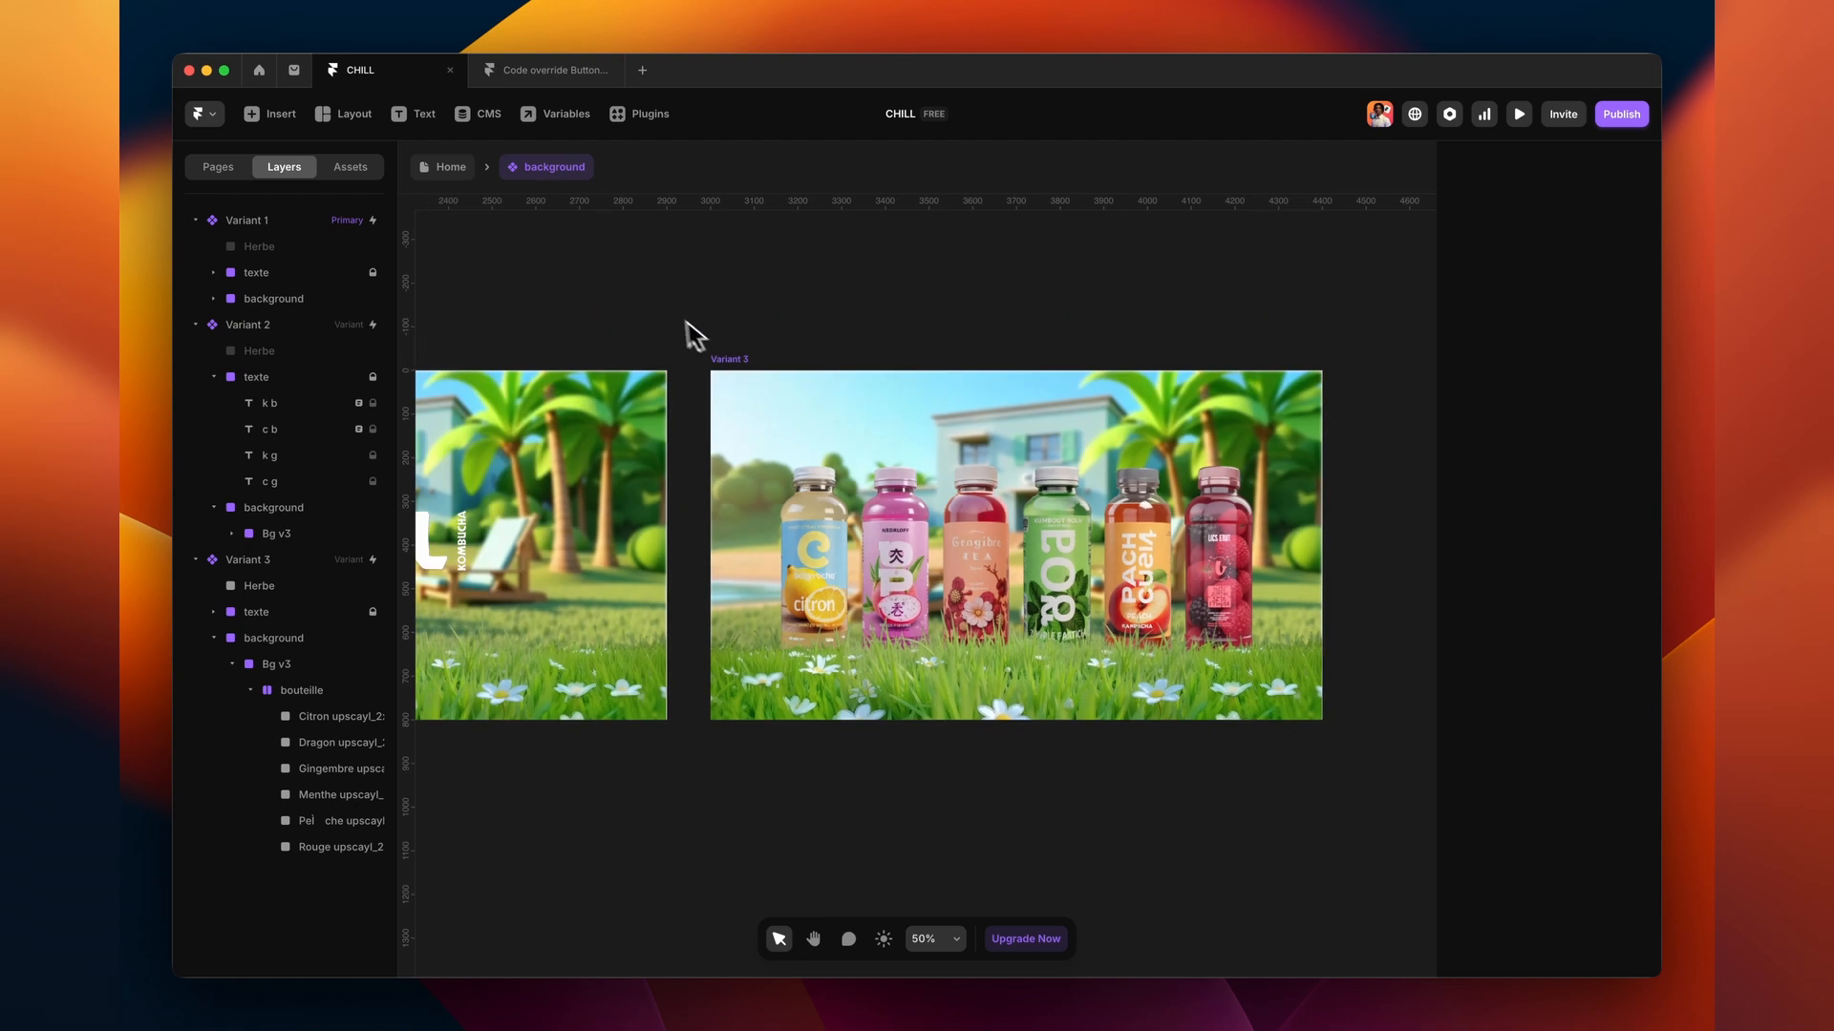
pyautogui.hscroll(-4, 695, 317)
pyautogui.click(473, 361)
pyautogui.moveTo(1058, 546); pyautogui.dragTo(1119, 546)
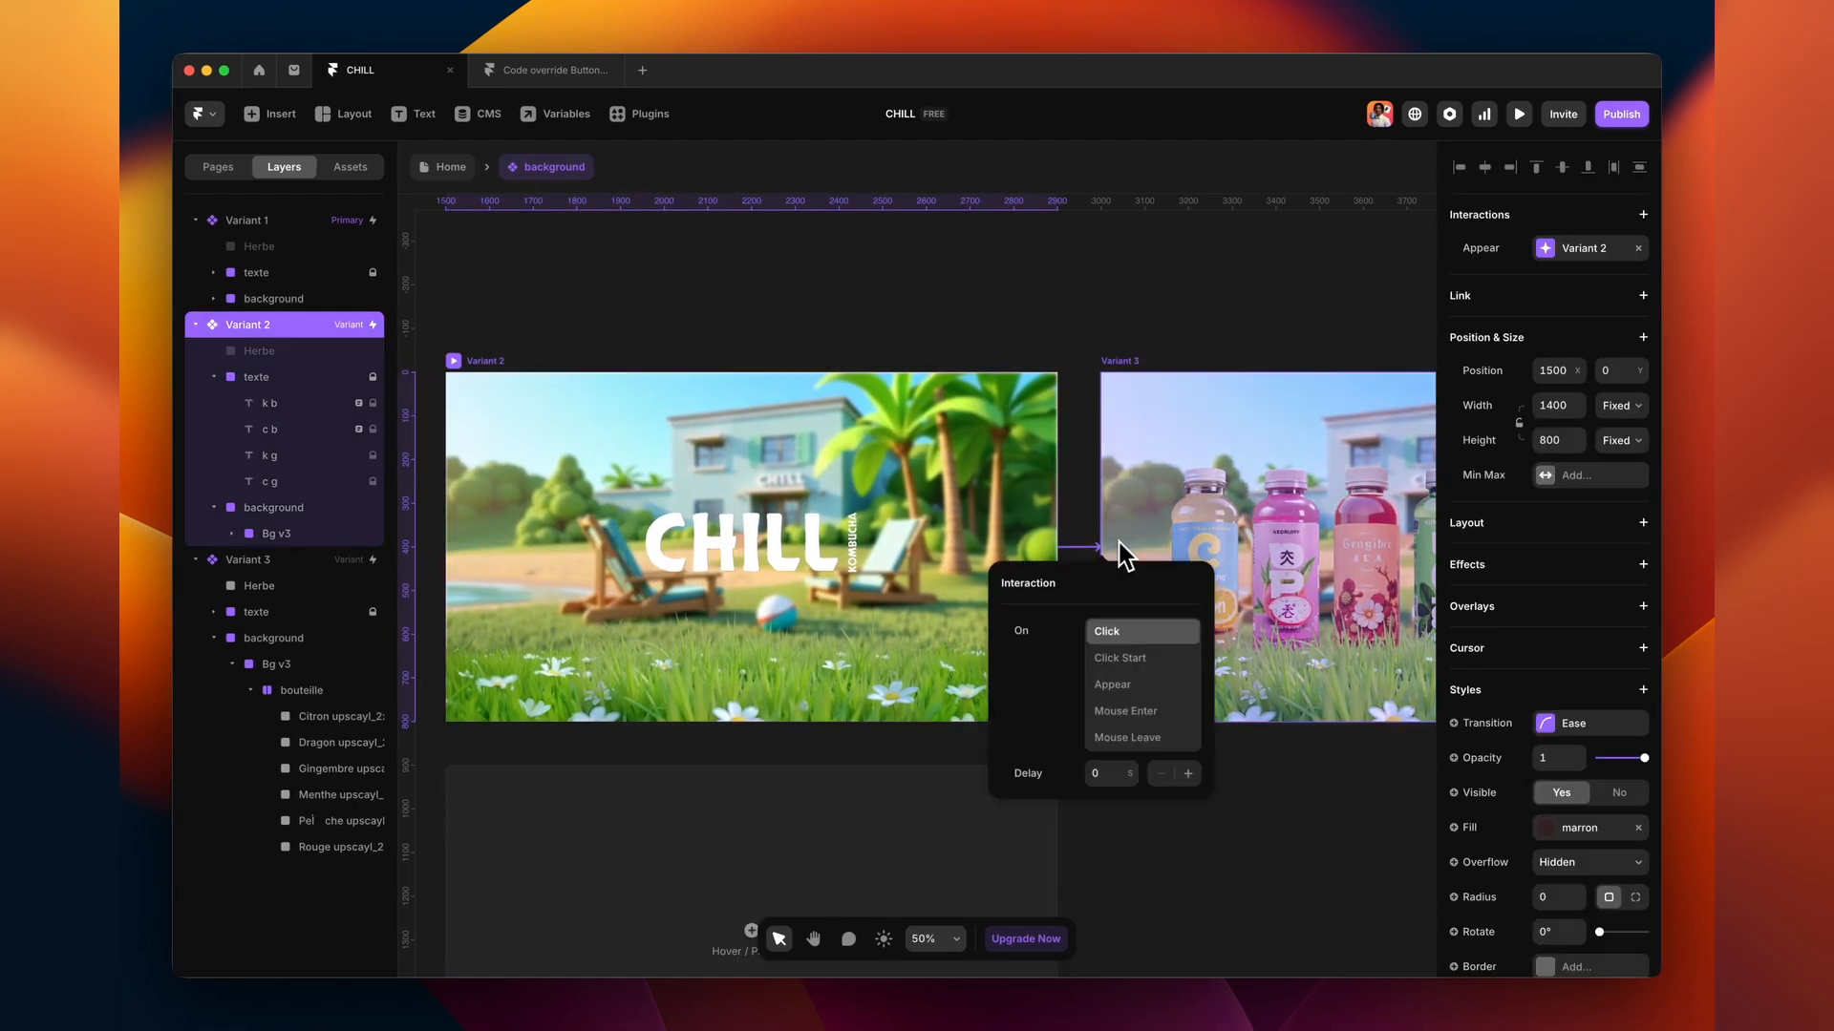
pyautogui.click(1146, 688)
pyautogui.click(1108, 779)
pyautogui.write('2')
pyautogui.click(1369, 812)
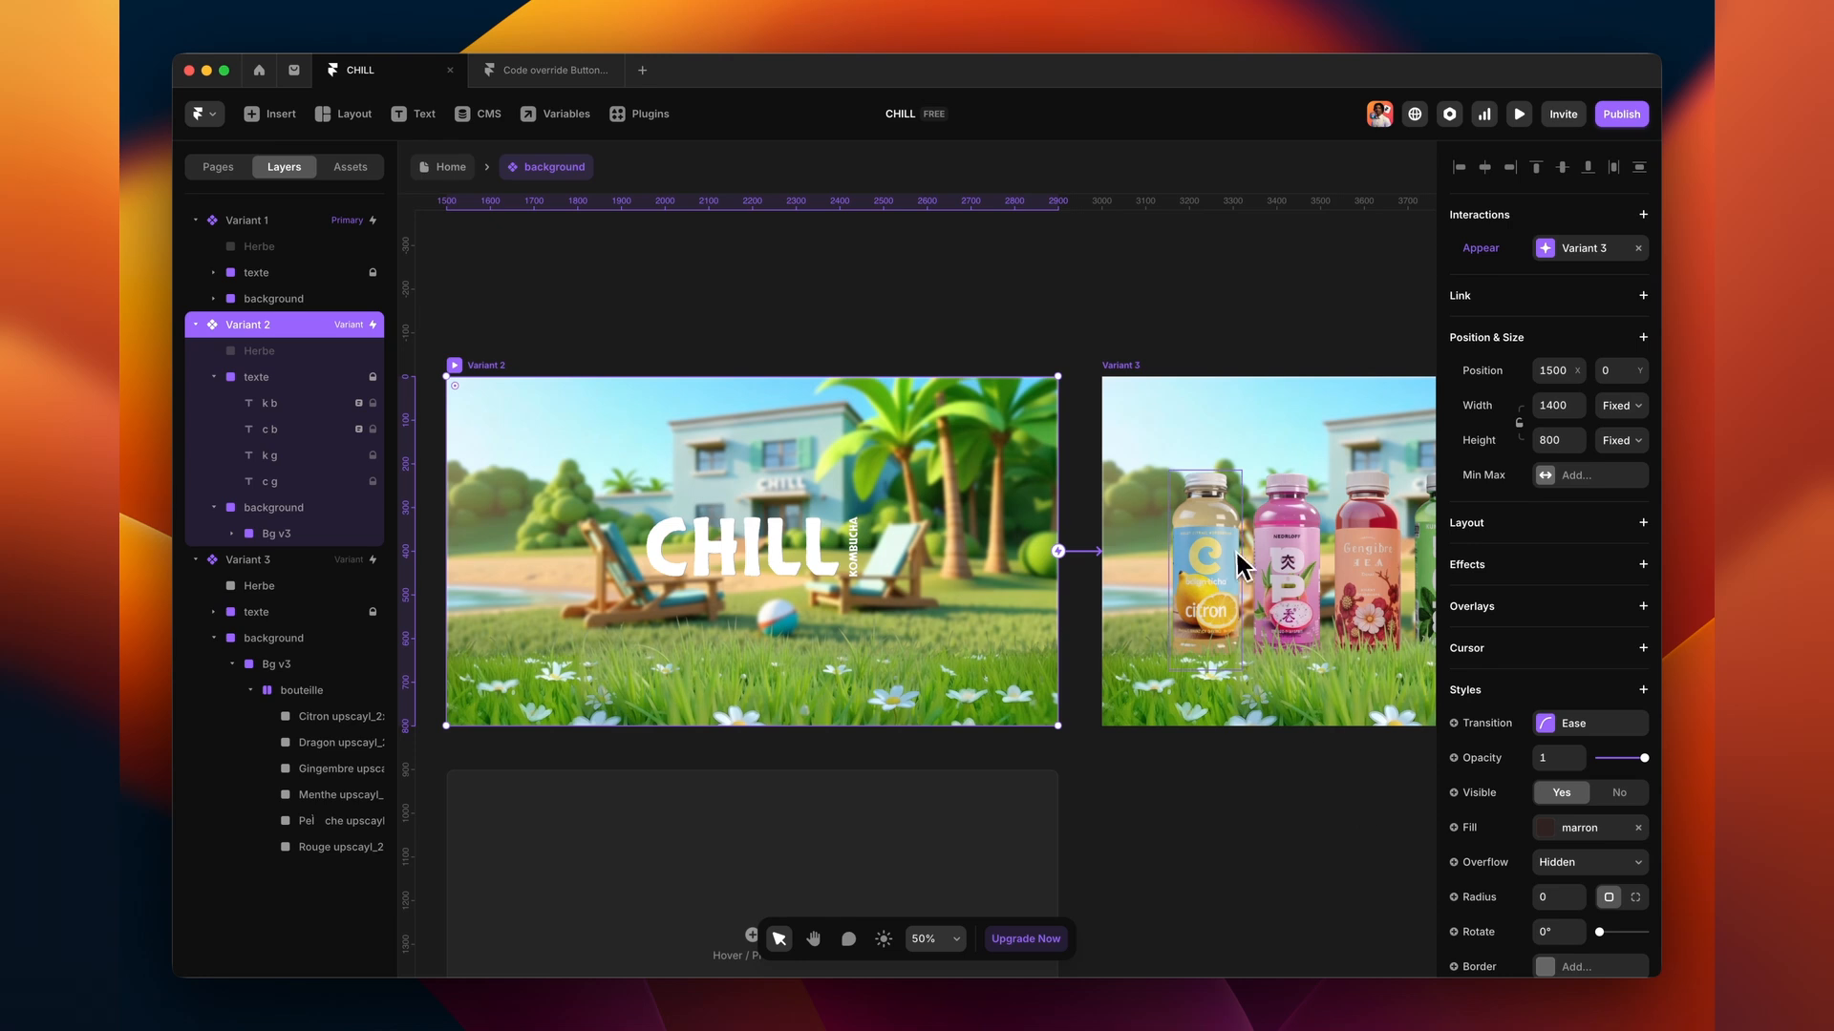
pyautogui.click(1251, 554)
# - Make Variant 2's bouteille layer visible at 0 opacity, then preview the hero
pyautogui.click(251, 690)
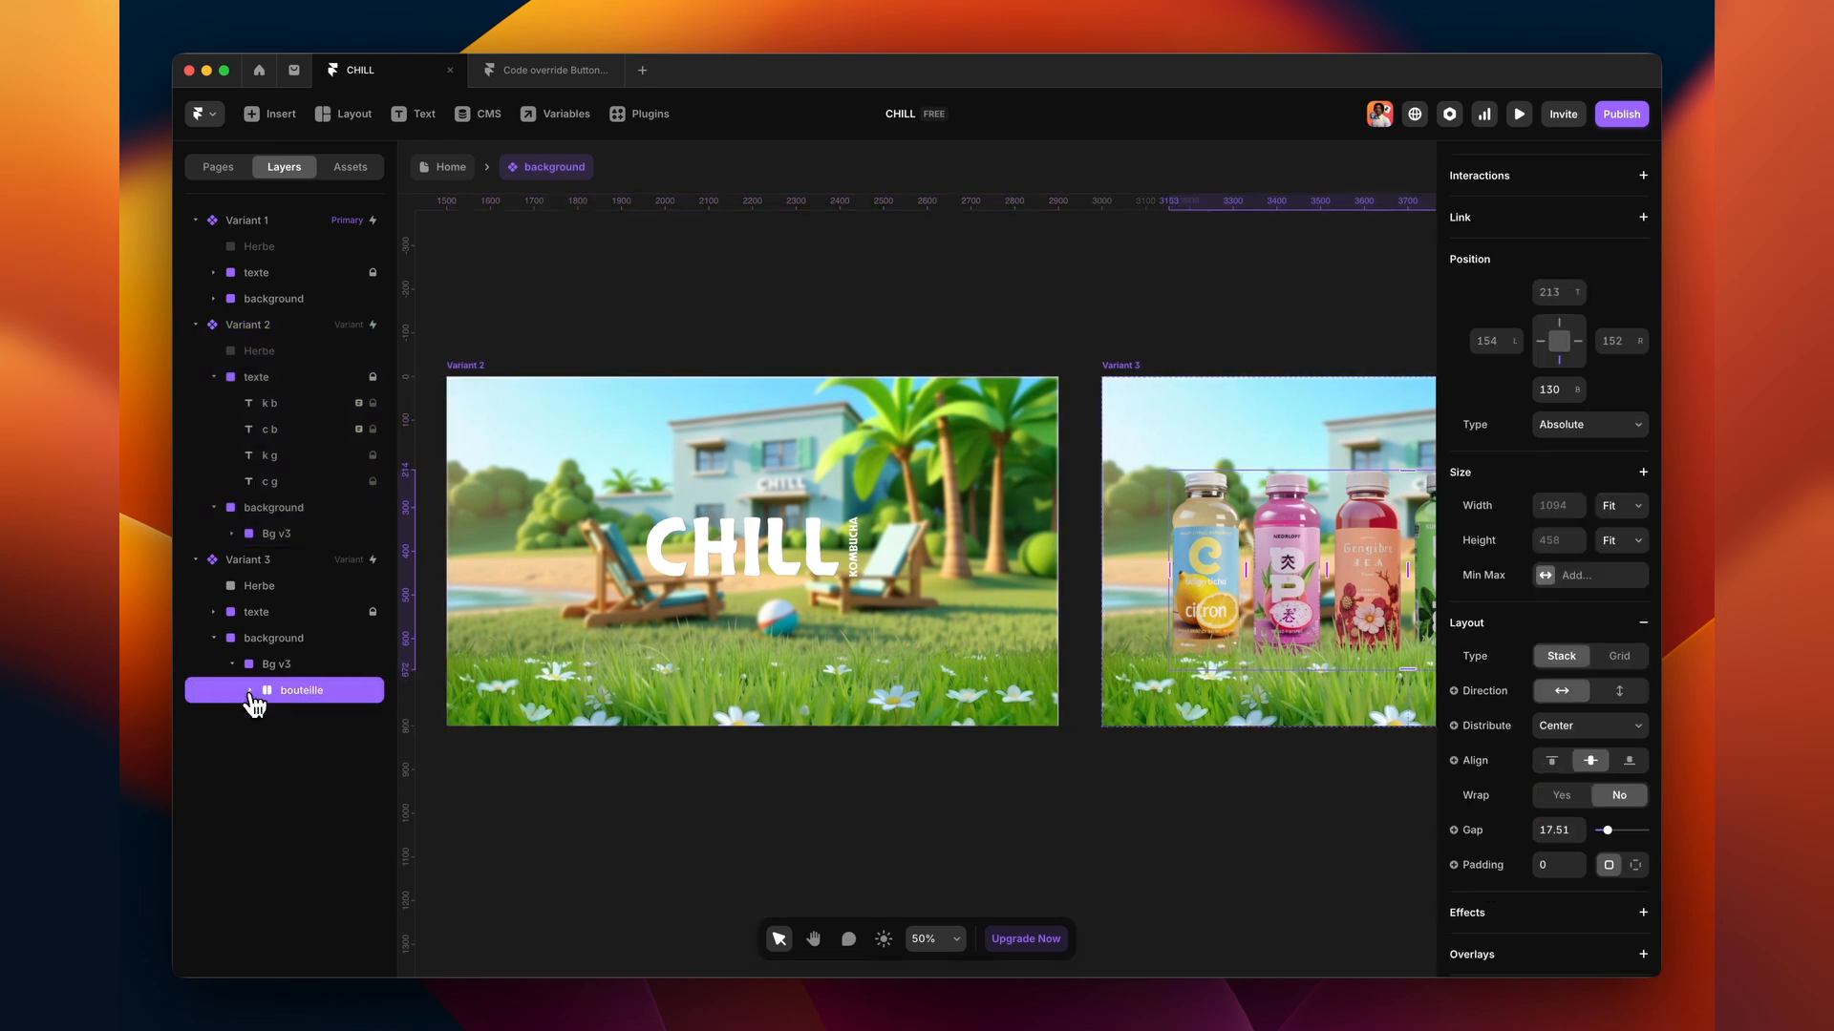
pyautogui.hscroll(-3, 514, 620)
pyautogui.click(616, 374)
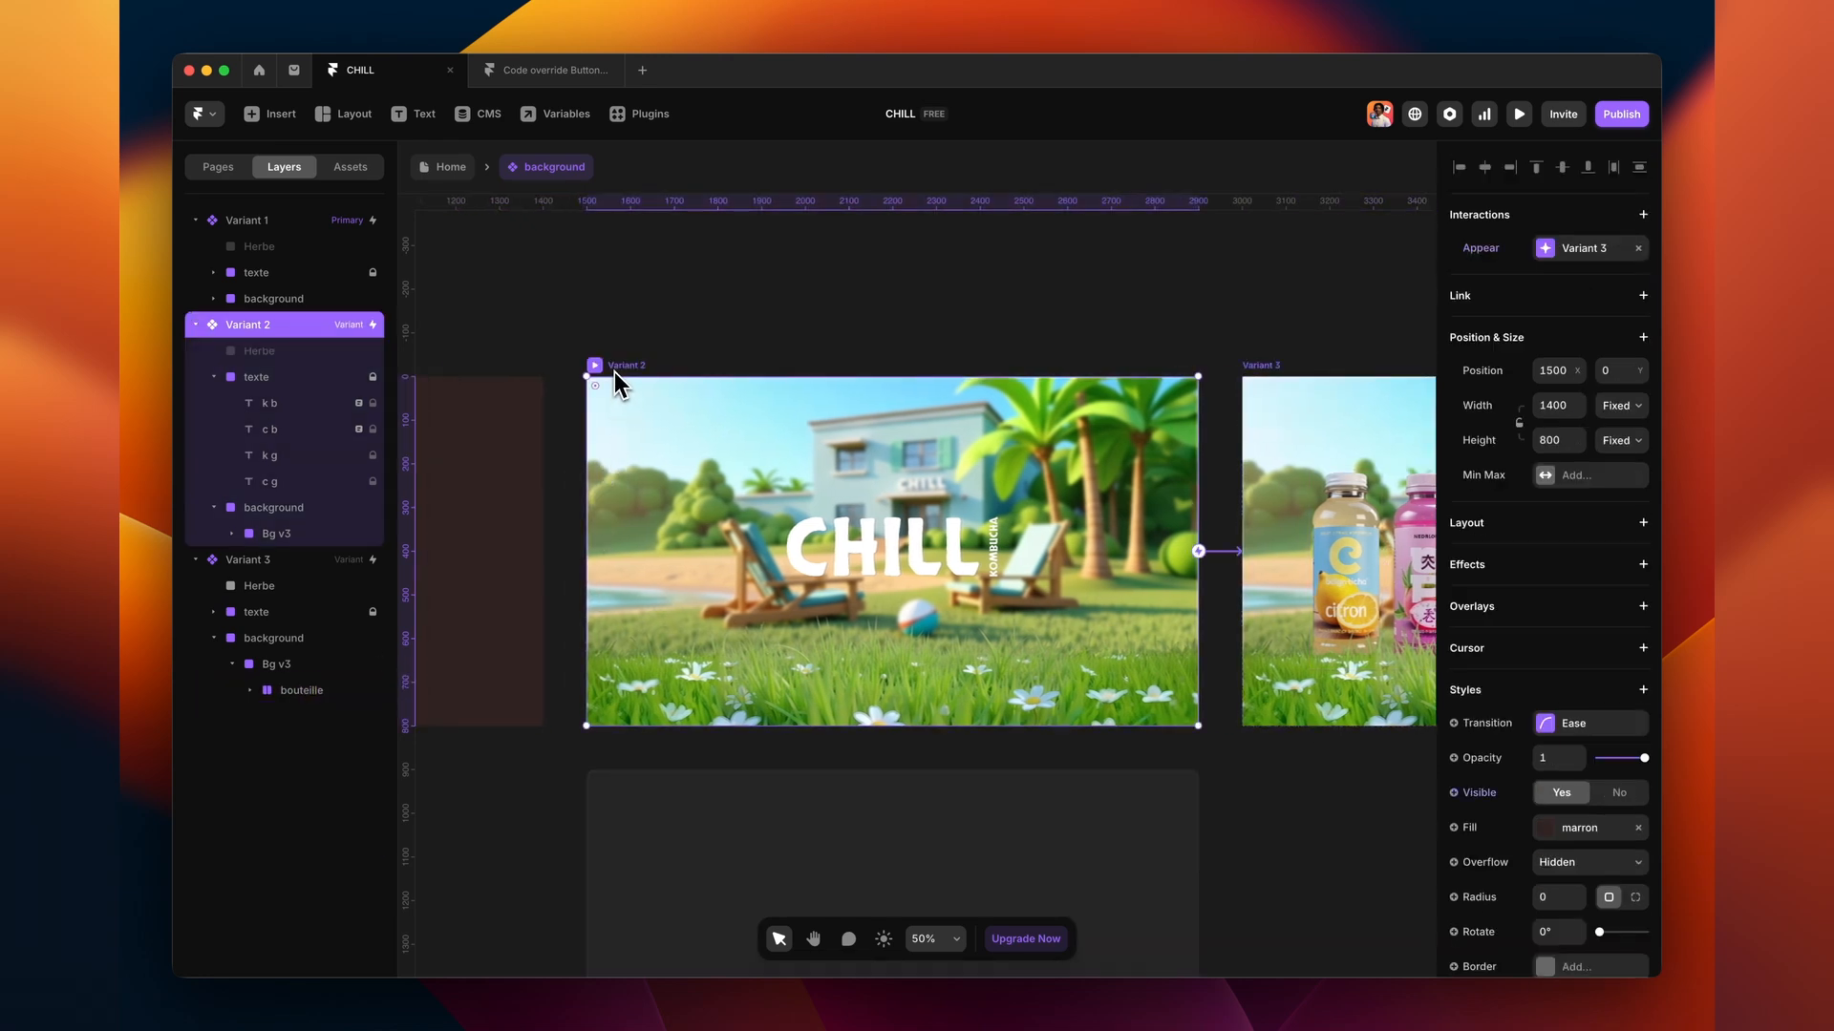
pyautogui.click(232, 533)
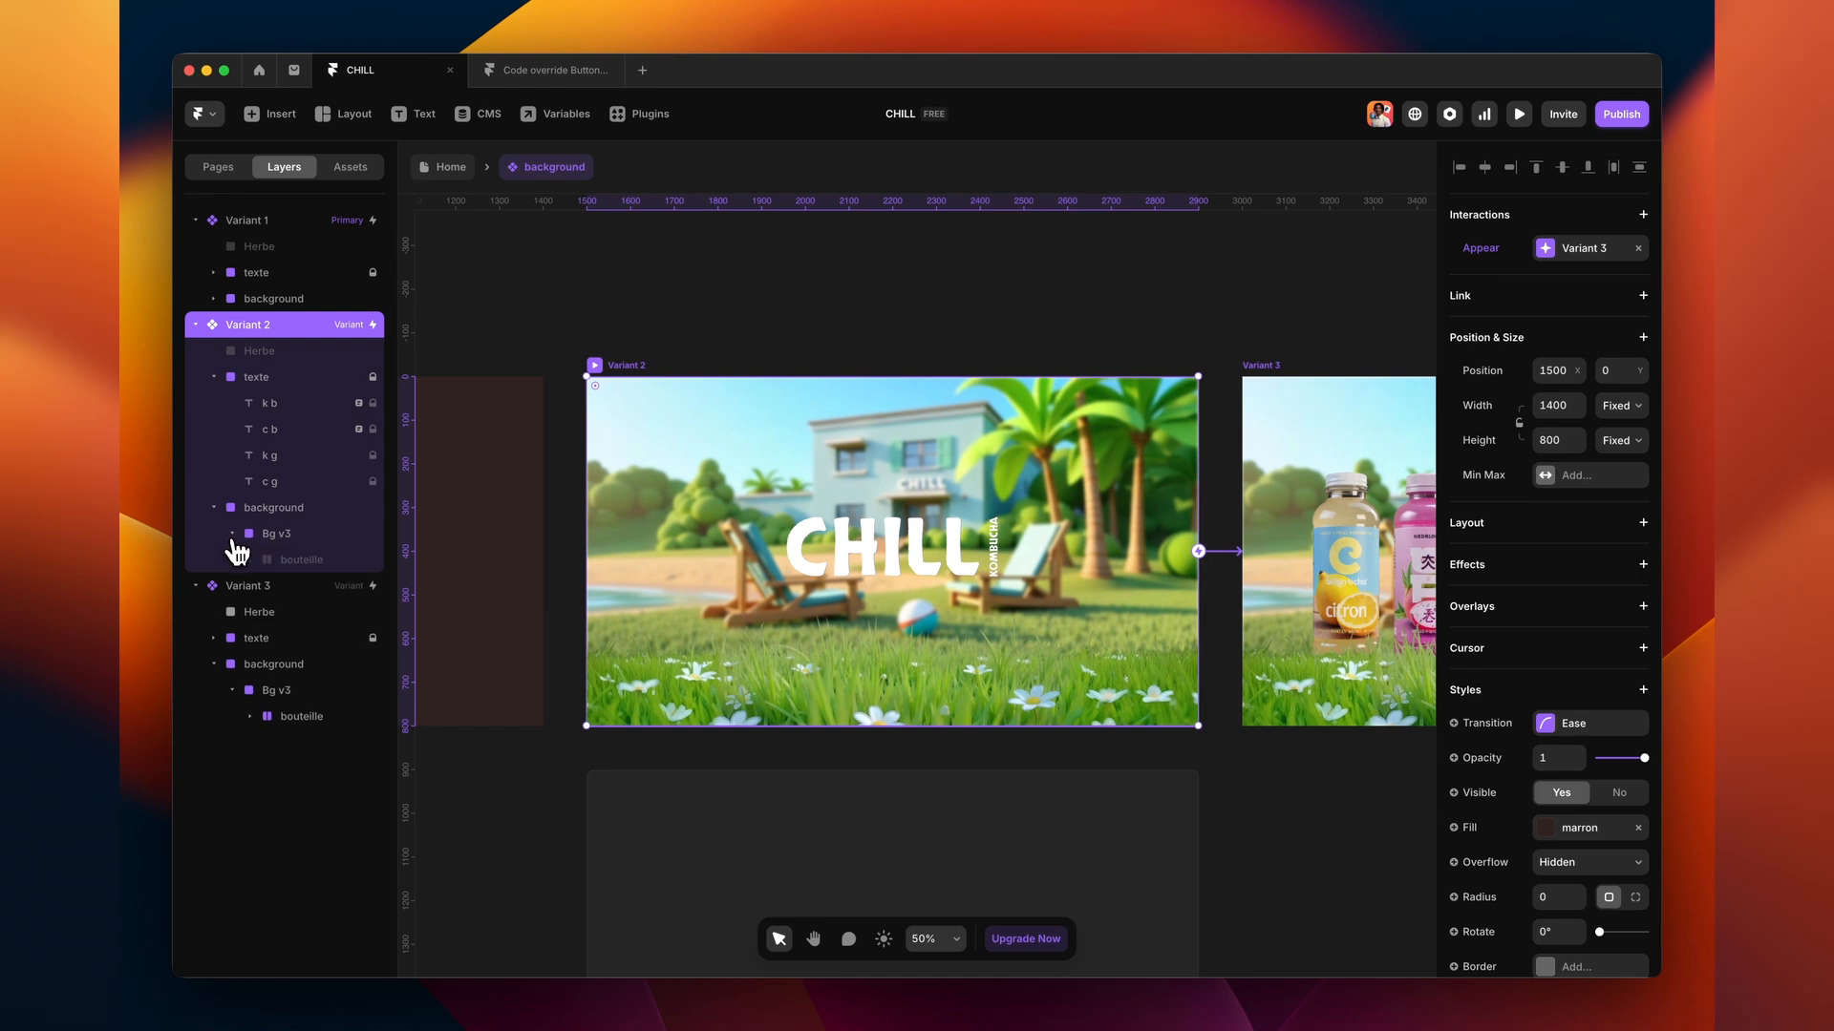
pyautogui.click(283, 564)
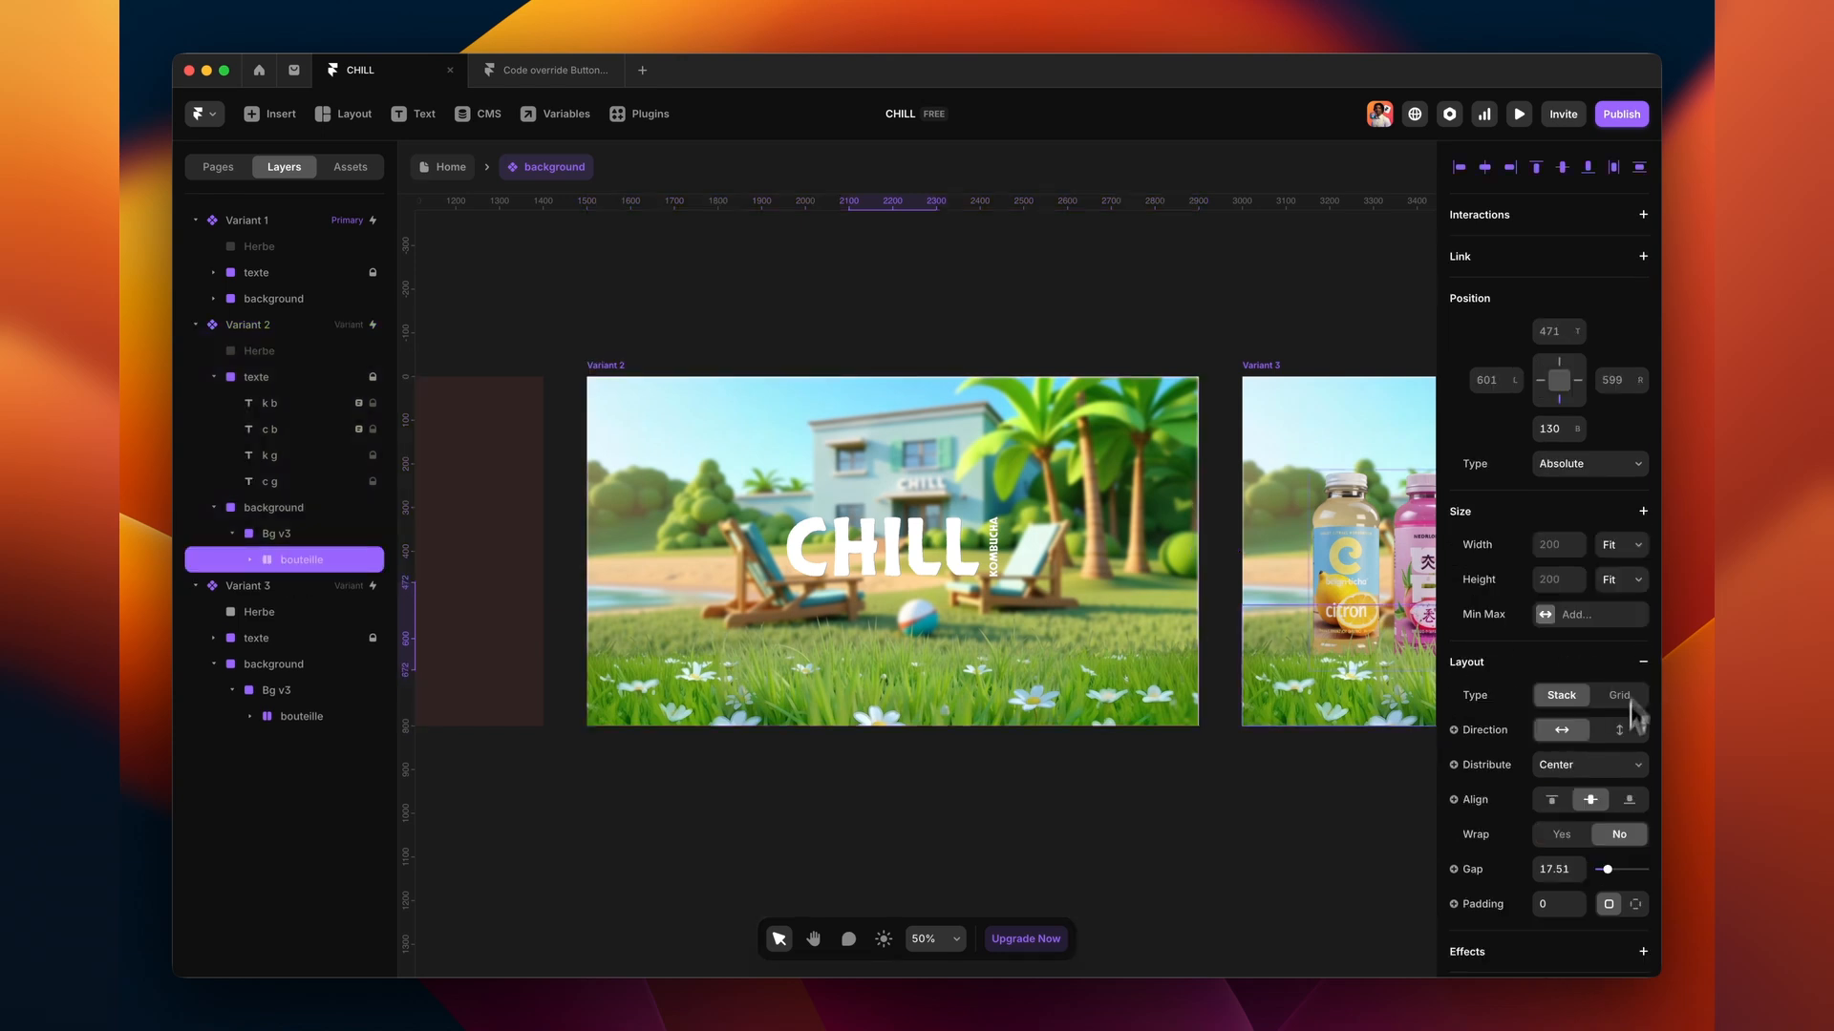
pyautogui.scroll(-6, 1628, 726)
pyautogui.click(1566, 600)
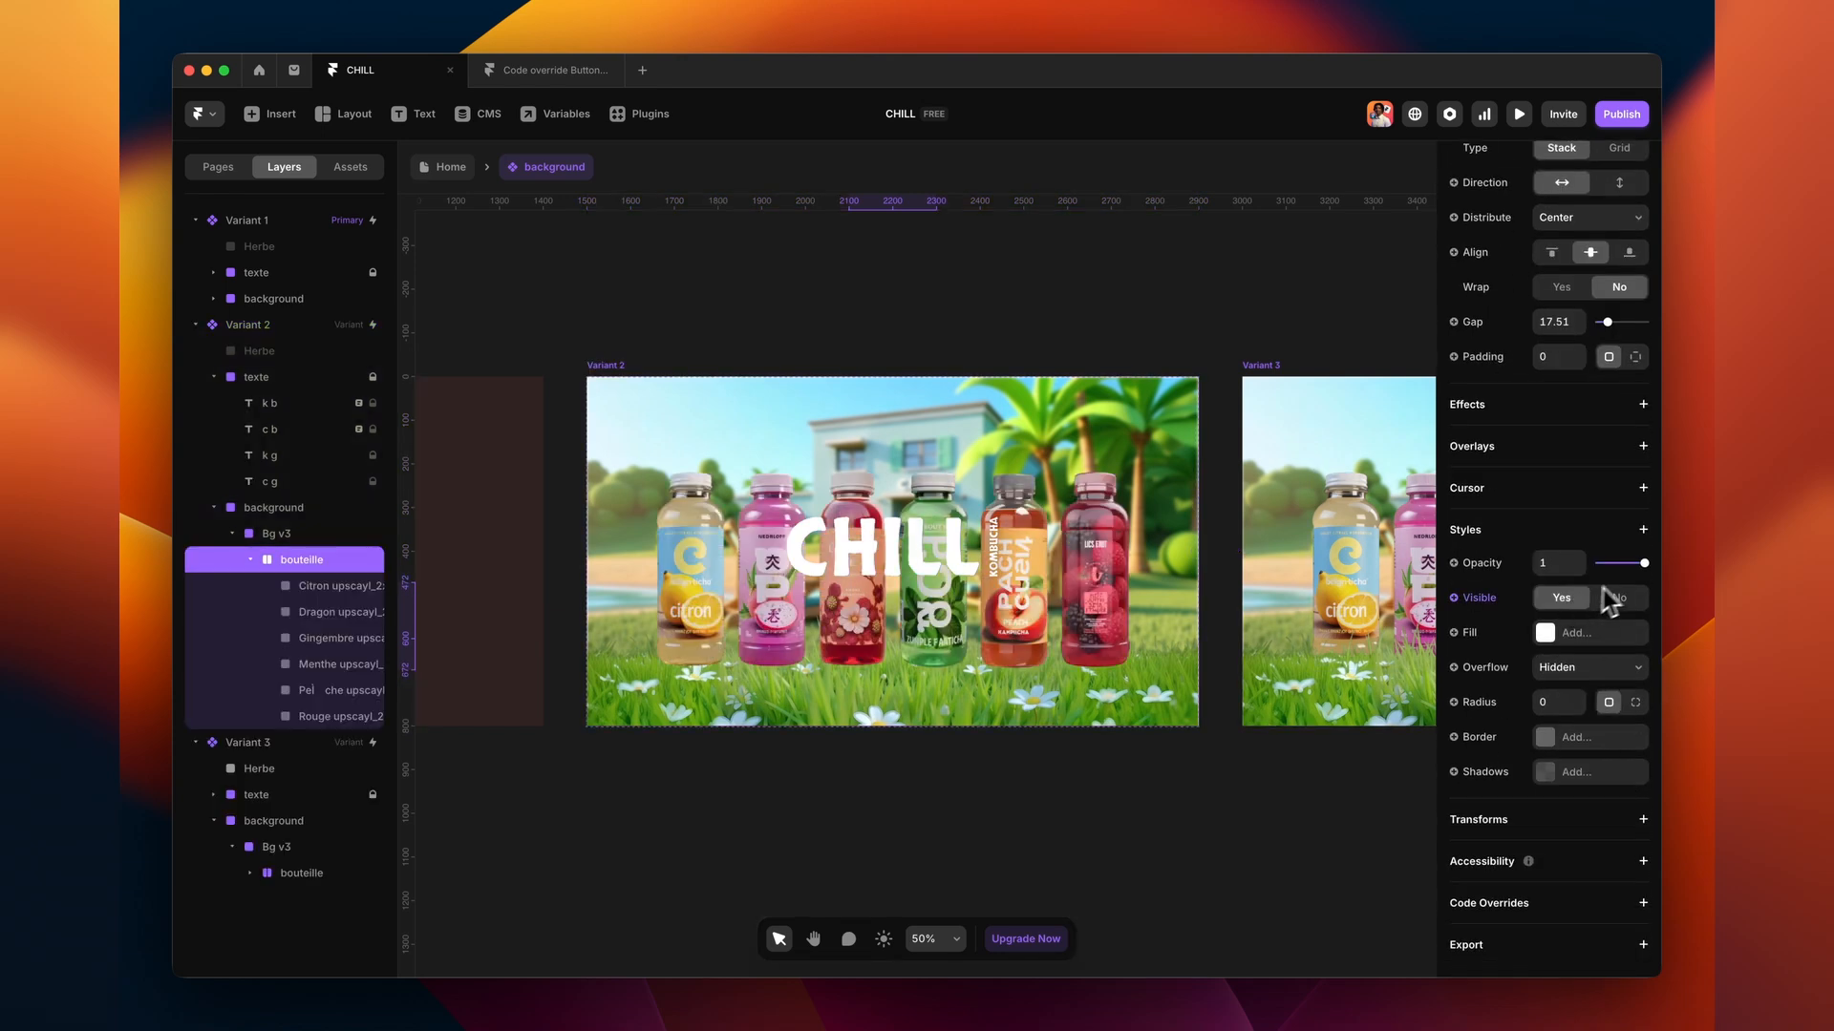
pyautogui.moveTo(1644, 565); pyautogui.dragTo(1574, 567)
pyautogui.click(1322, 286)
pyautogui.scroll(-2, 1323, 286)
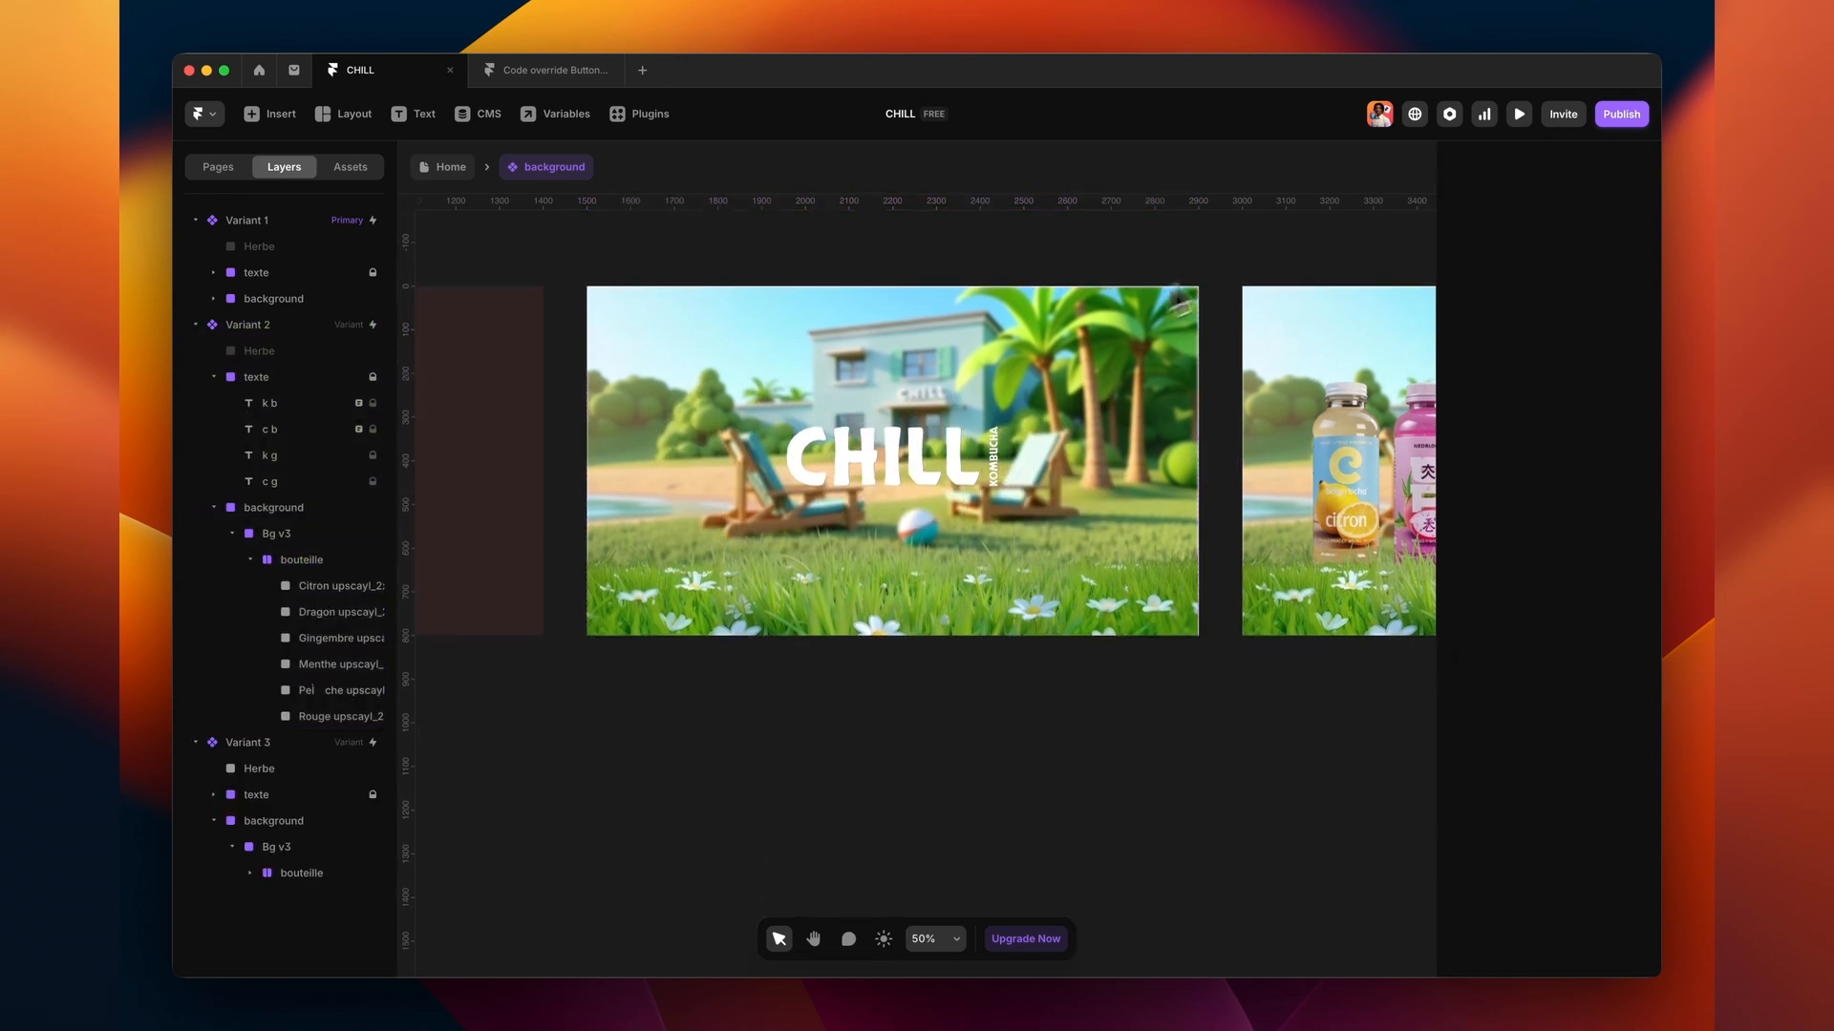
pyautogui.click(1519, 118)
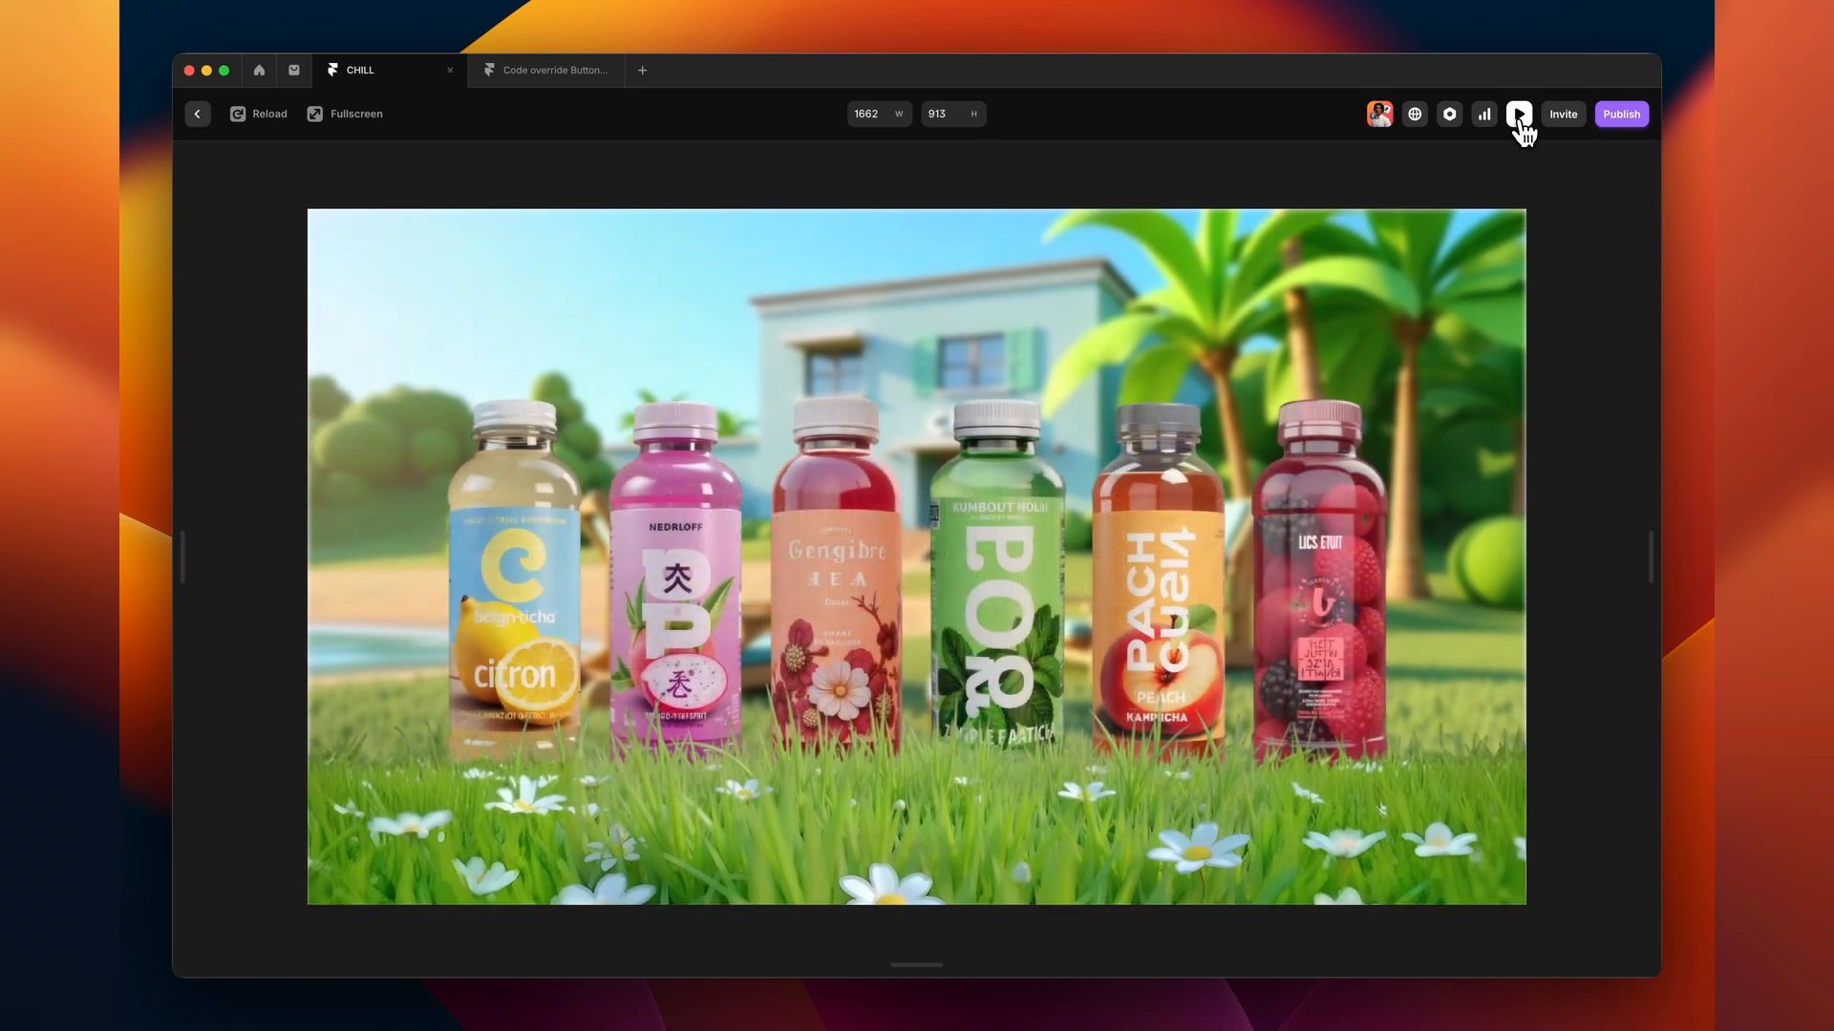
# - Move the CHILL text into Variant 3 and scale it down to about 0.41x
pyautogui.click(1519, 115)
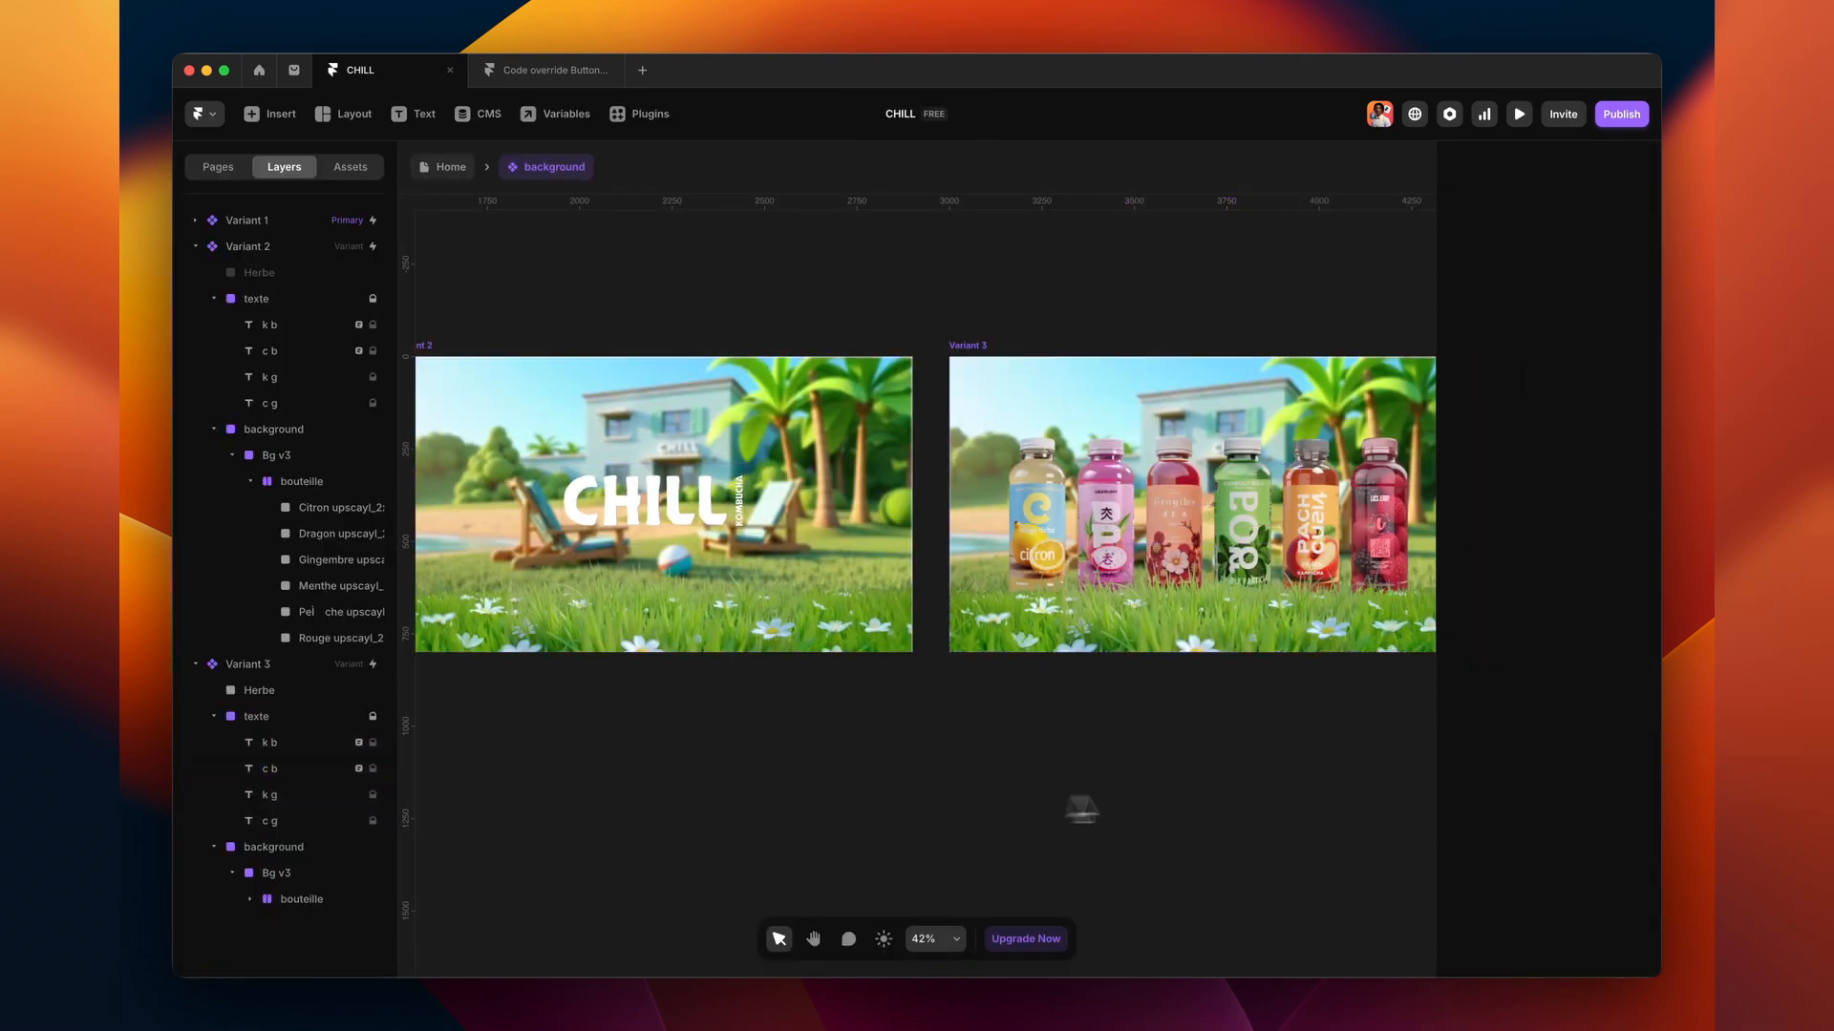
pyautogui.moveTo(974, 597); pyautogui.dragTo(1049, 394)
pyautogui.press('k')
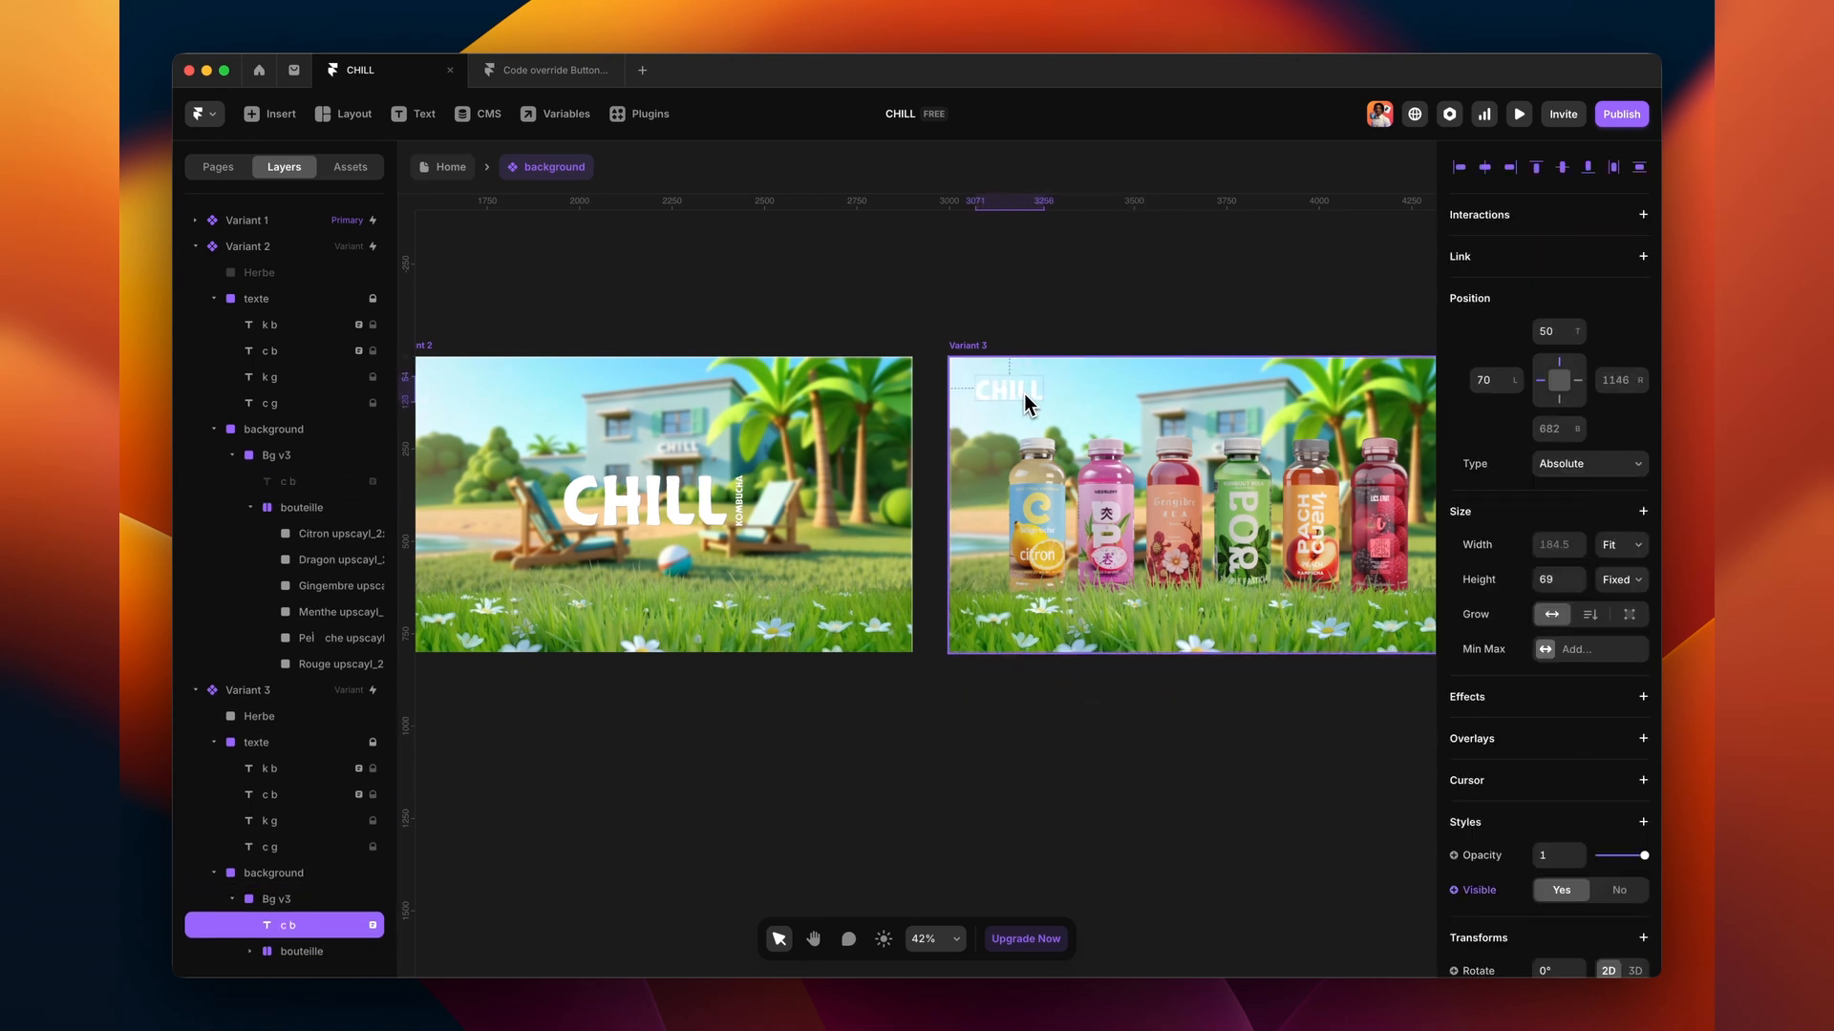
# - Draw a new white 290×83 frame
pyautogui.press('f')
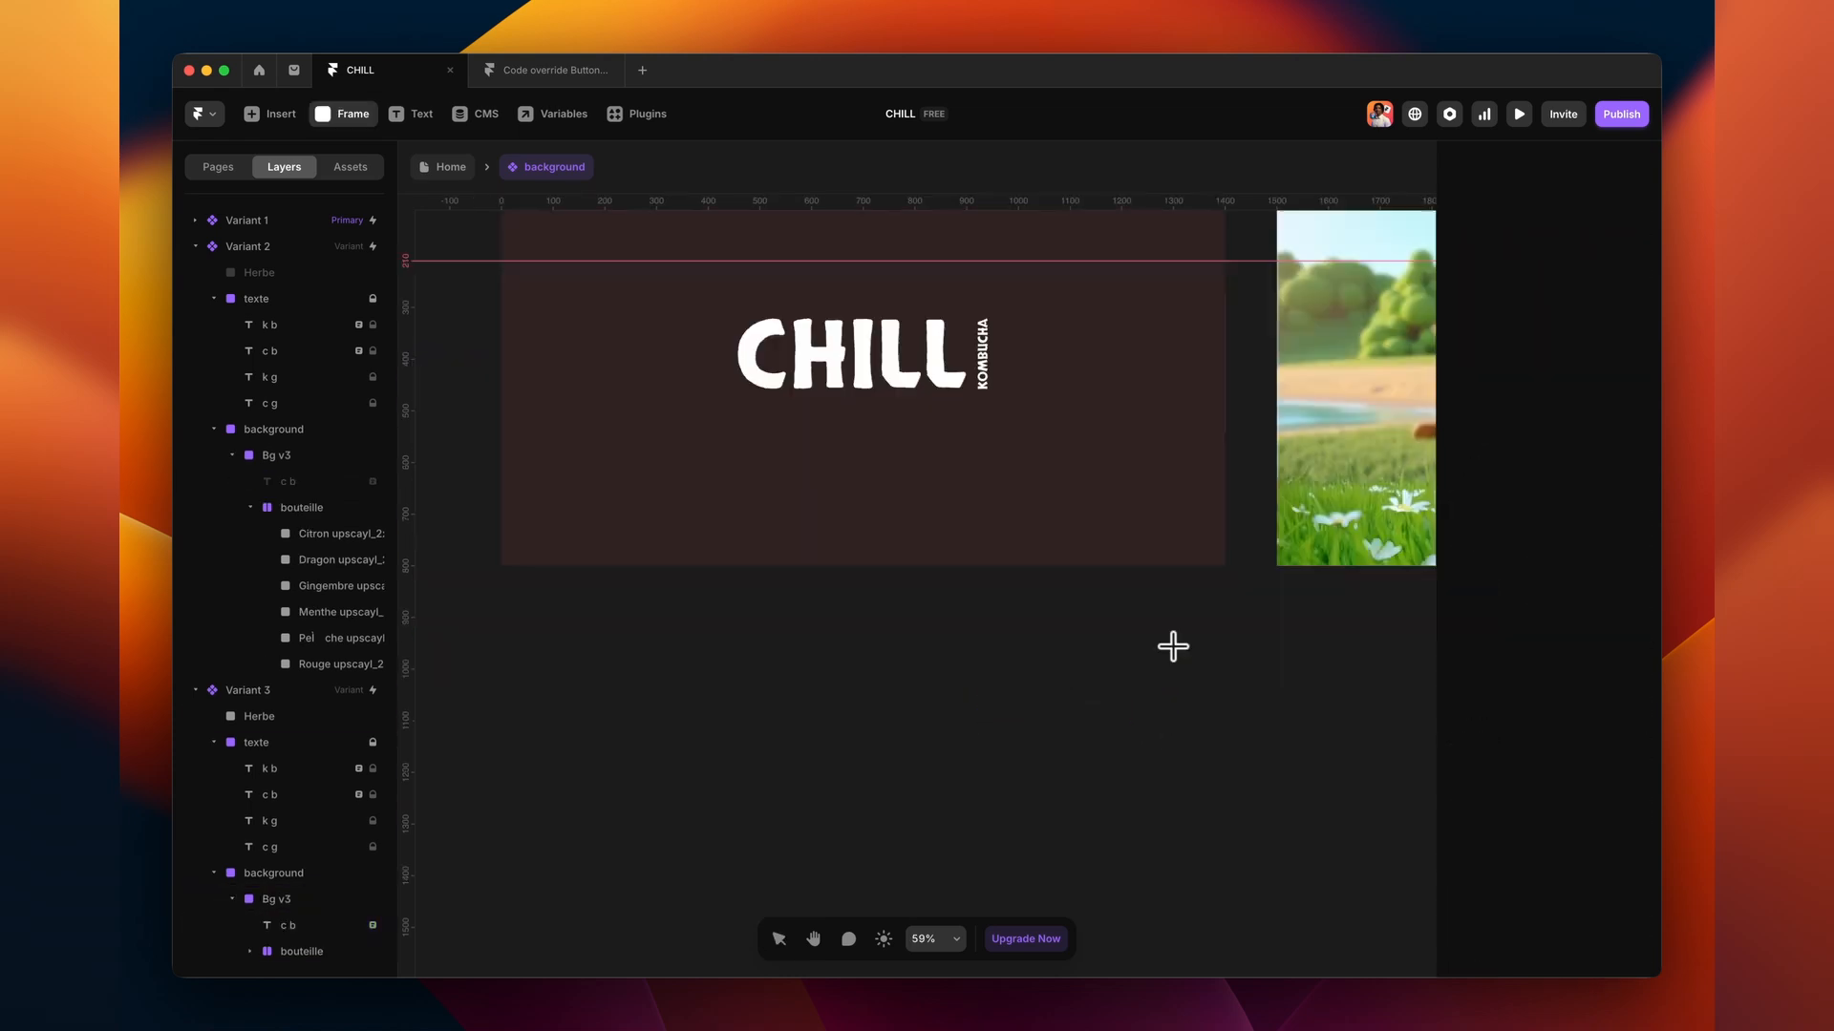
pyautogui.scroll(-2, 1170, 647)
pyautogui.moveTo(783, 505); pyautogui.dragTo(933, 548)
# - Wrap the white frame in a stack named bouton and rename the inner frame blanc
pyautogui.scroll(5, 847, 527)
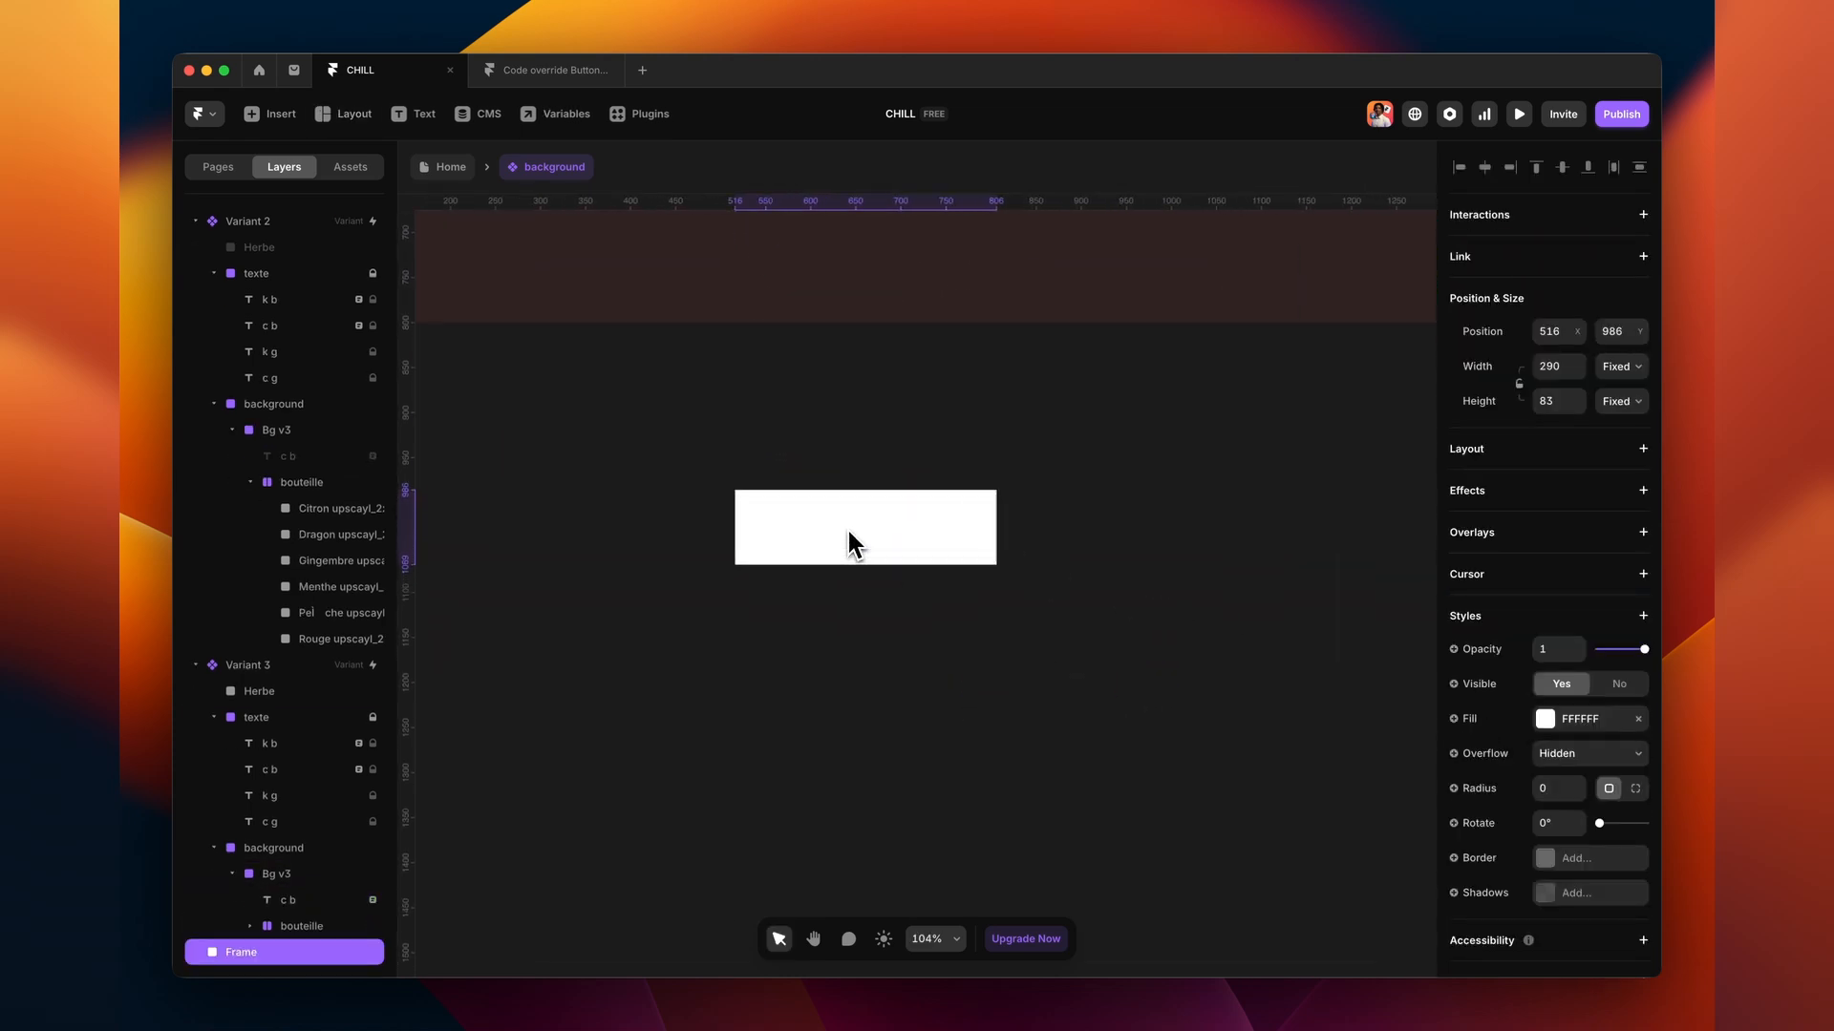
pyautogui.scroll(-1, 853, 545)
pyautogui.hscroll(-1, 853, 544)
pyautogui.press('alt+super+Return')
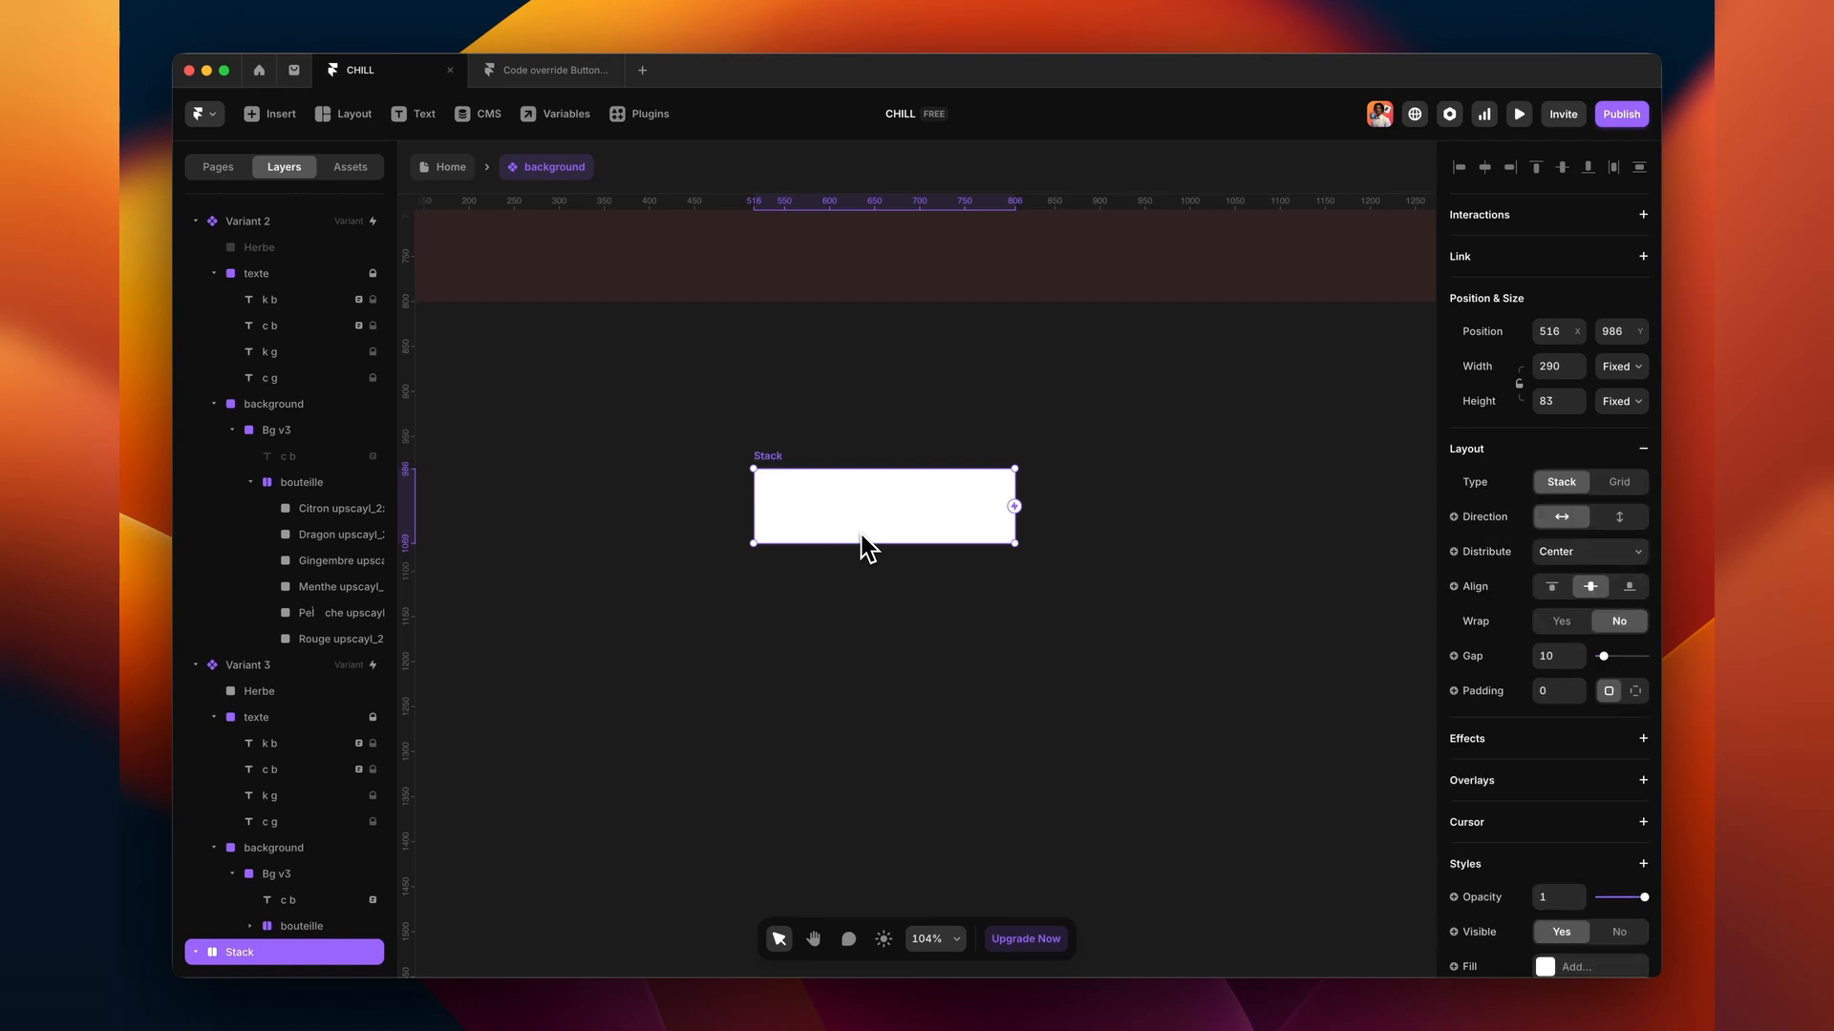
pyautogui.hscroll(1, 861, 536)
pyautogui.click(196, 222)
pyautogui.click(196, 273)
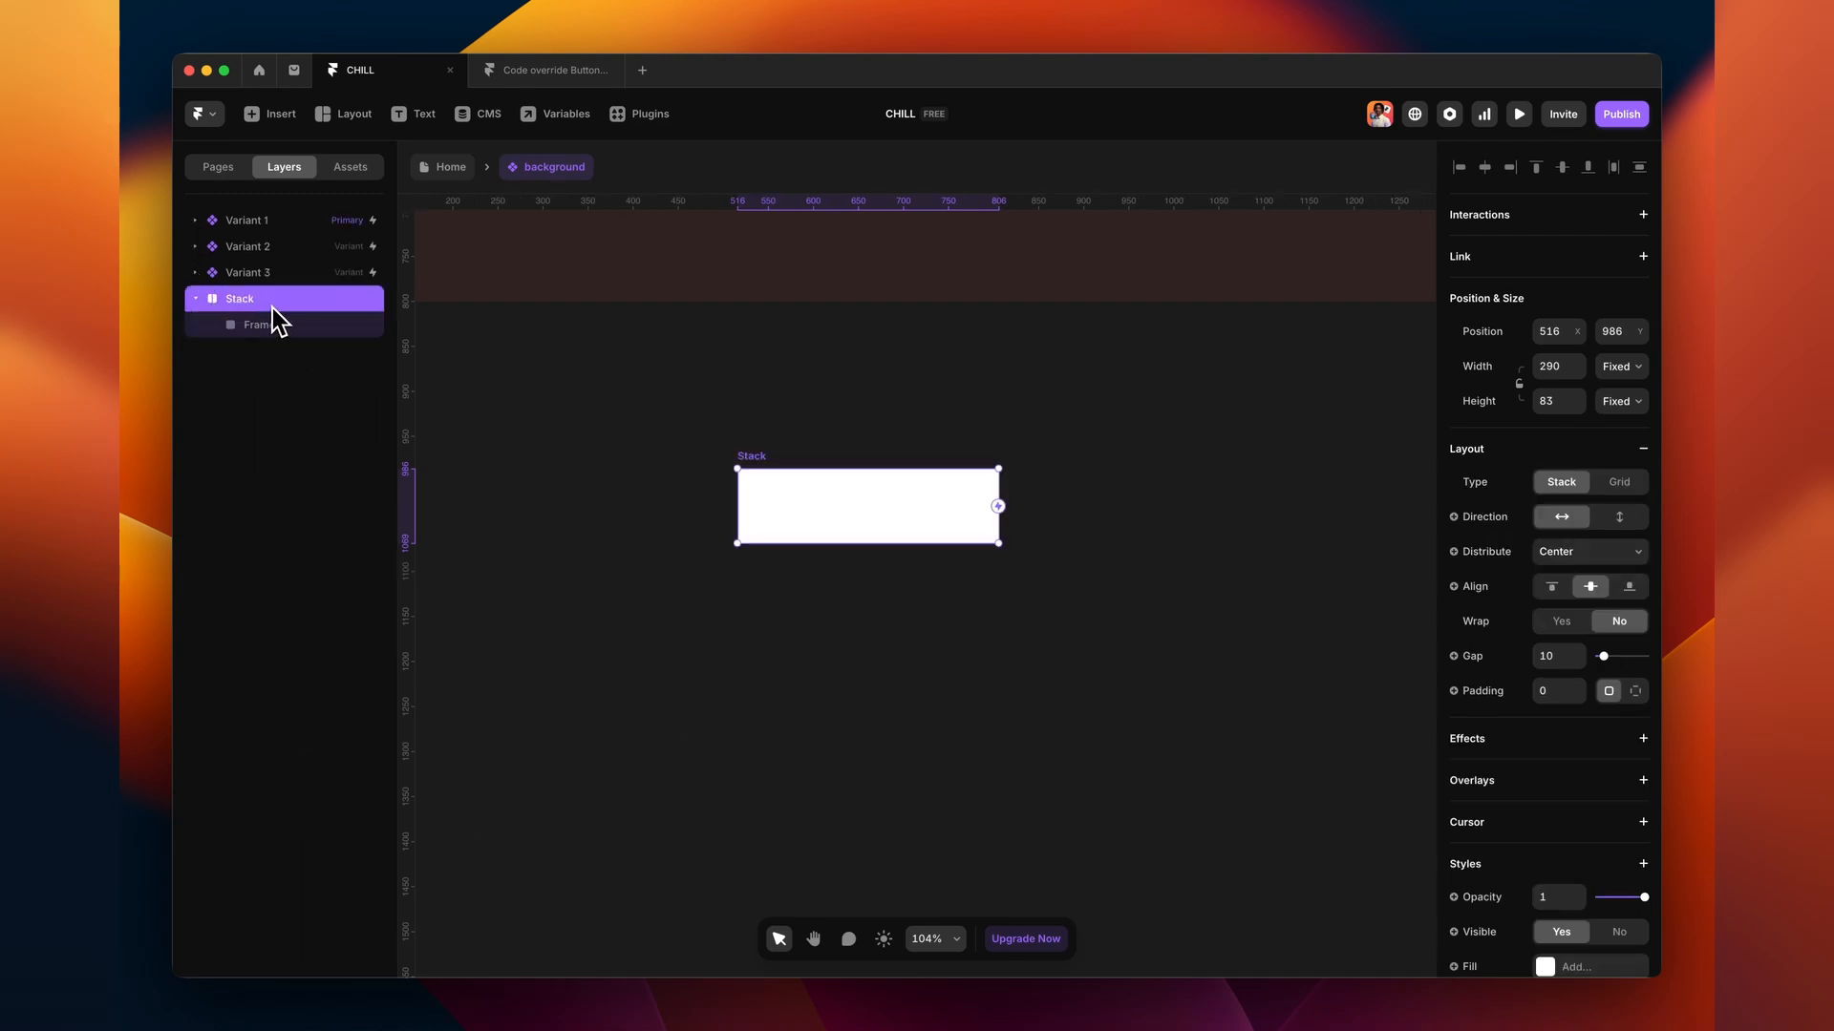
pyautogui.press('super+r')
pyautogui.write('bouton')
pyautogui.press('Return')
pyautogui.click(311, 327)
pyautogui.press('super+r')
pyautogui.write('bl')
pyautogui.write('t')
# - Add the 'Voir la fabrication' text inside the frame, set in Inter with a chosen weight
pyautogui.moveTo(790, 506); pyautogui.dragTo(931, 513)
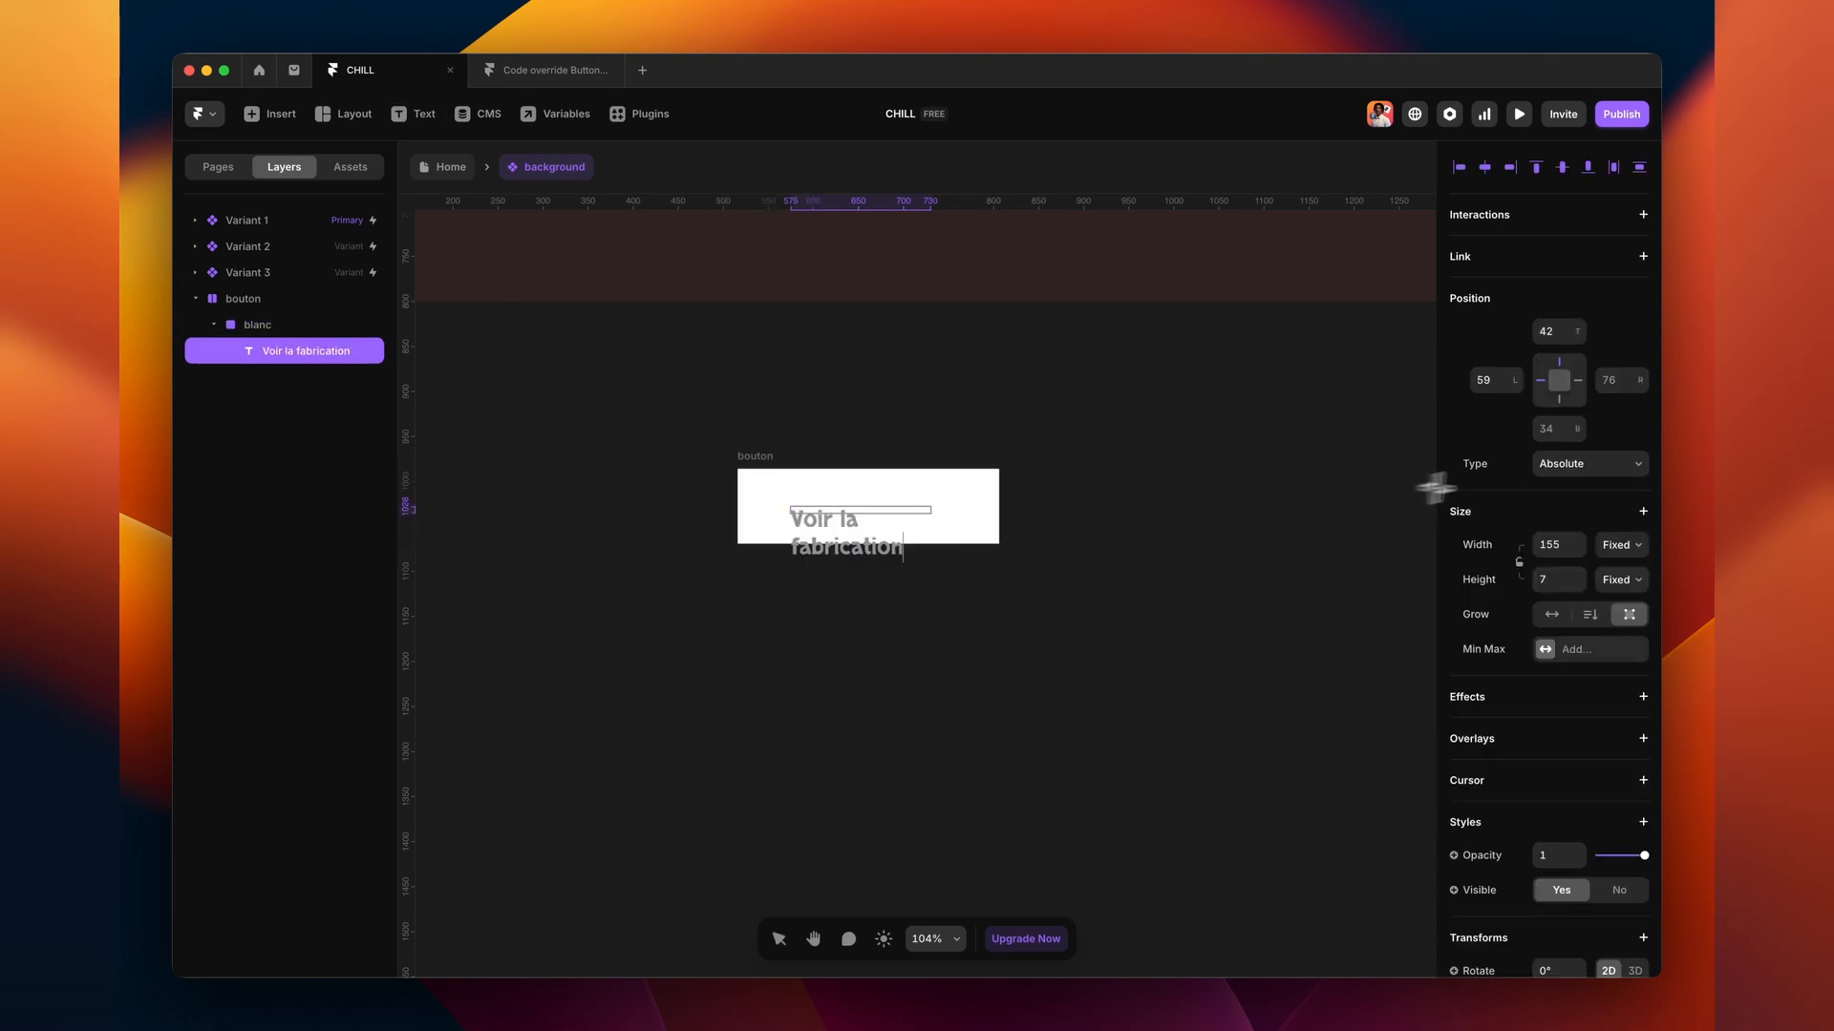
pyautogui.scroll(-5, 1580, 745)
pyautogui.click(1588, 780)
pyautogui.write('inter')
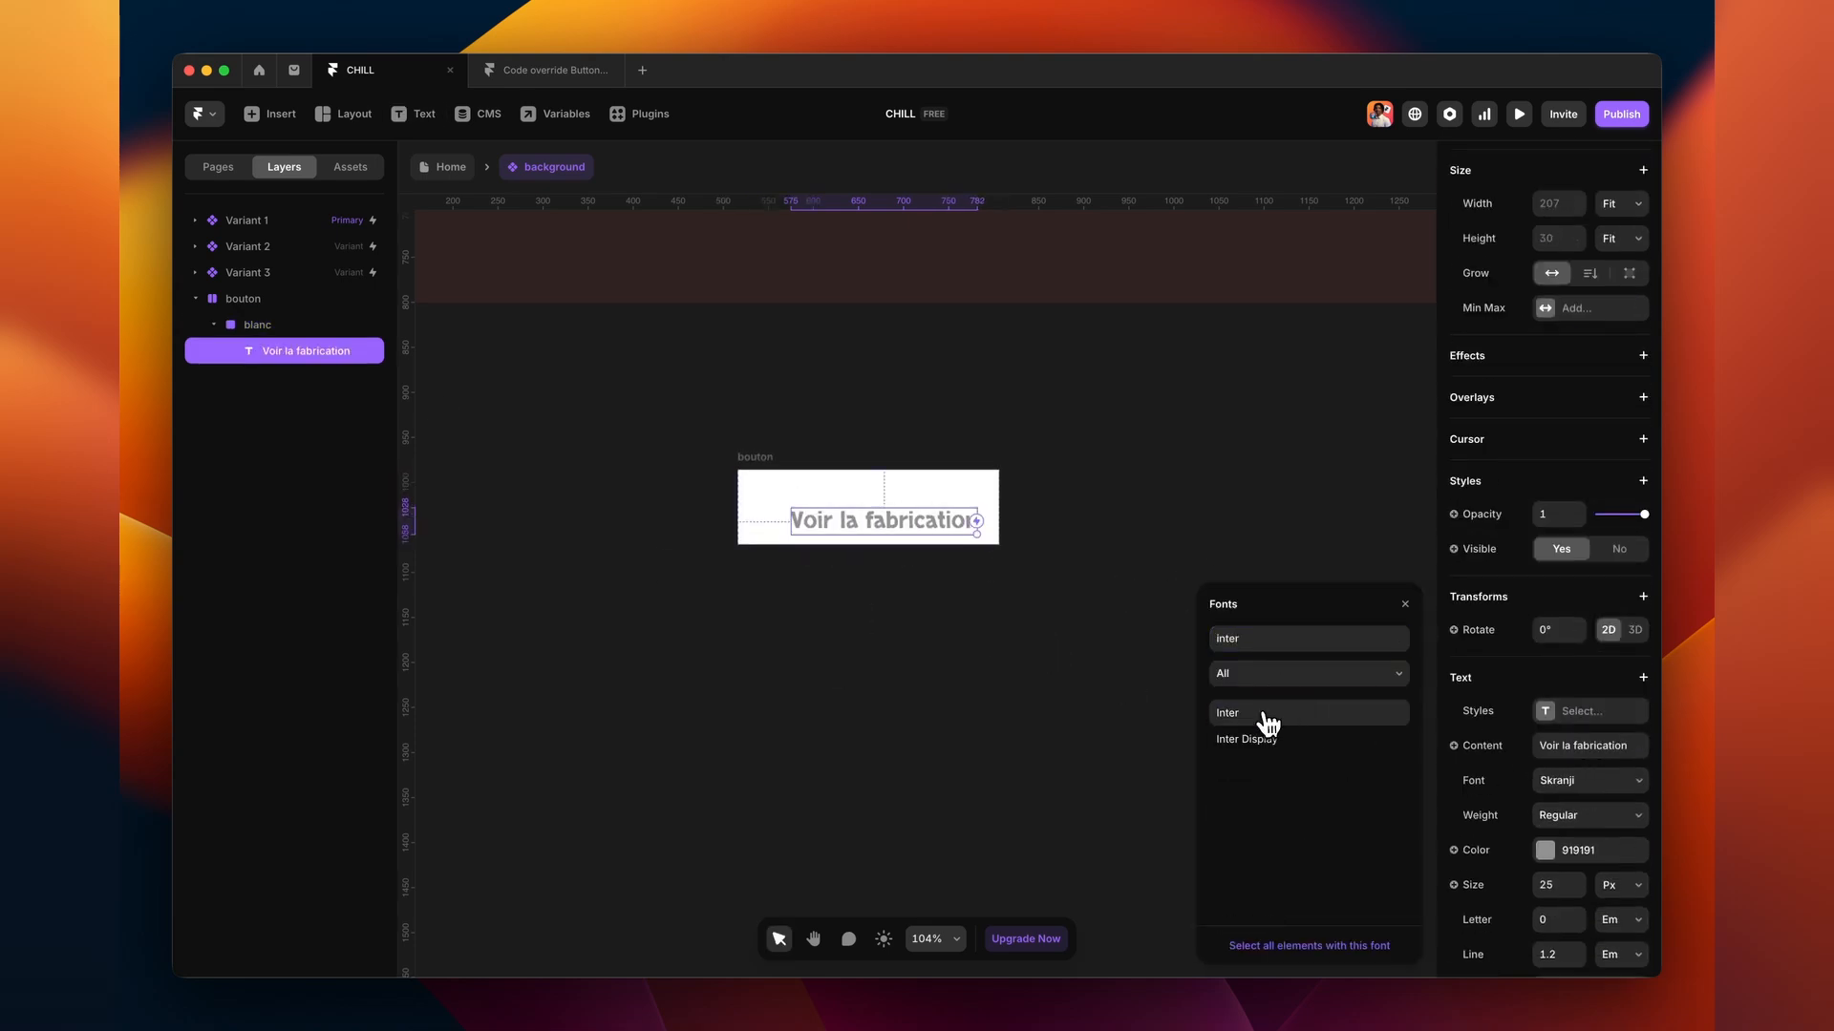
pyautogui.click(1287, 712)
pyautogui.click(1590, 815)
pyautogui.click(1593, 851)
# - Give blanc a centred stack layout, Fit width and height, and 16 padding
pyautogui.click(277, 325)
pyautogui.click(1643, 530)
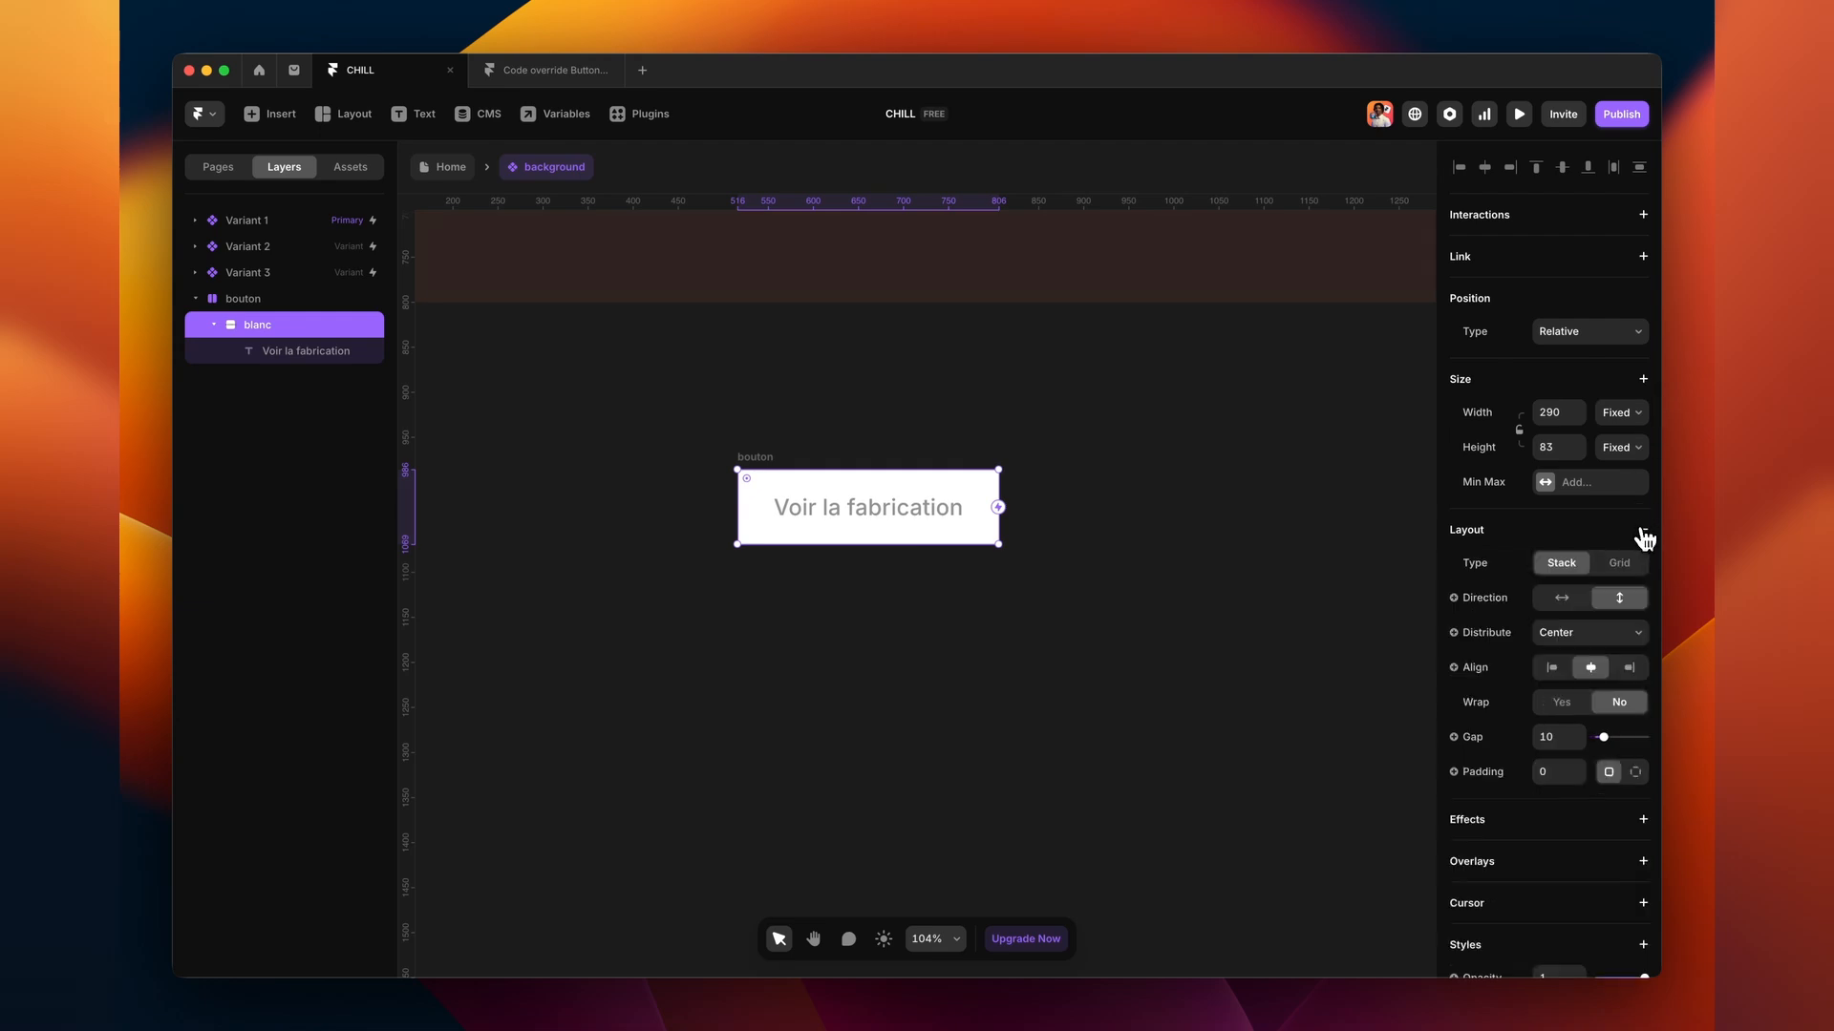
pyautogui.click(1621, 411)
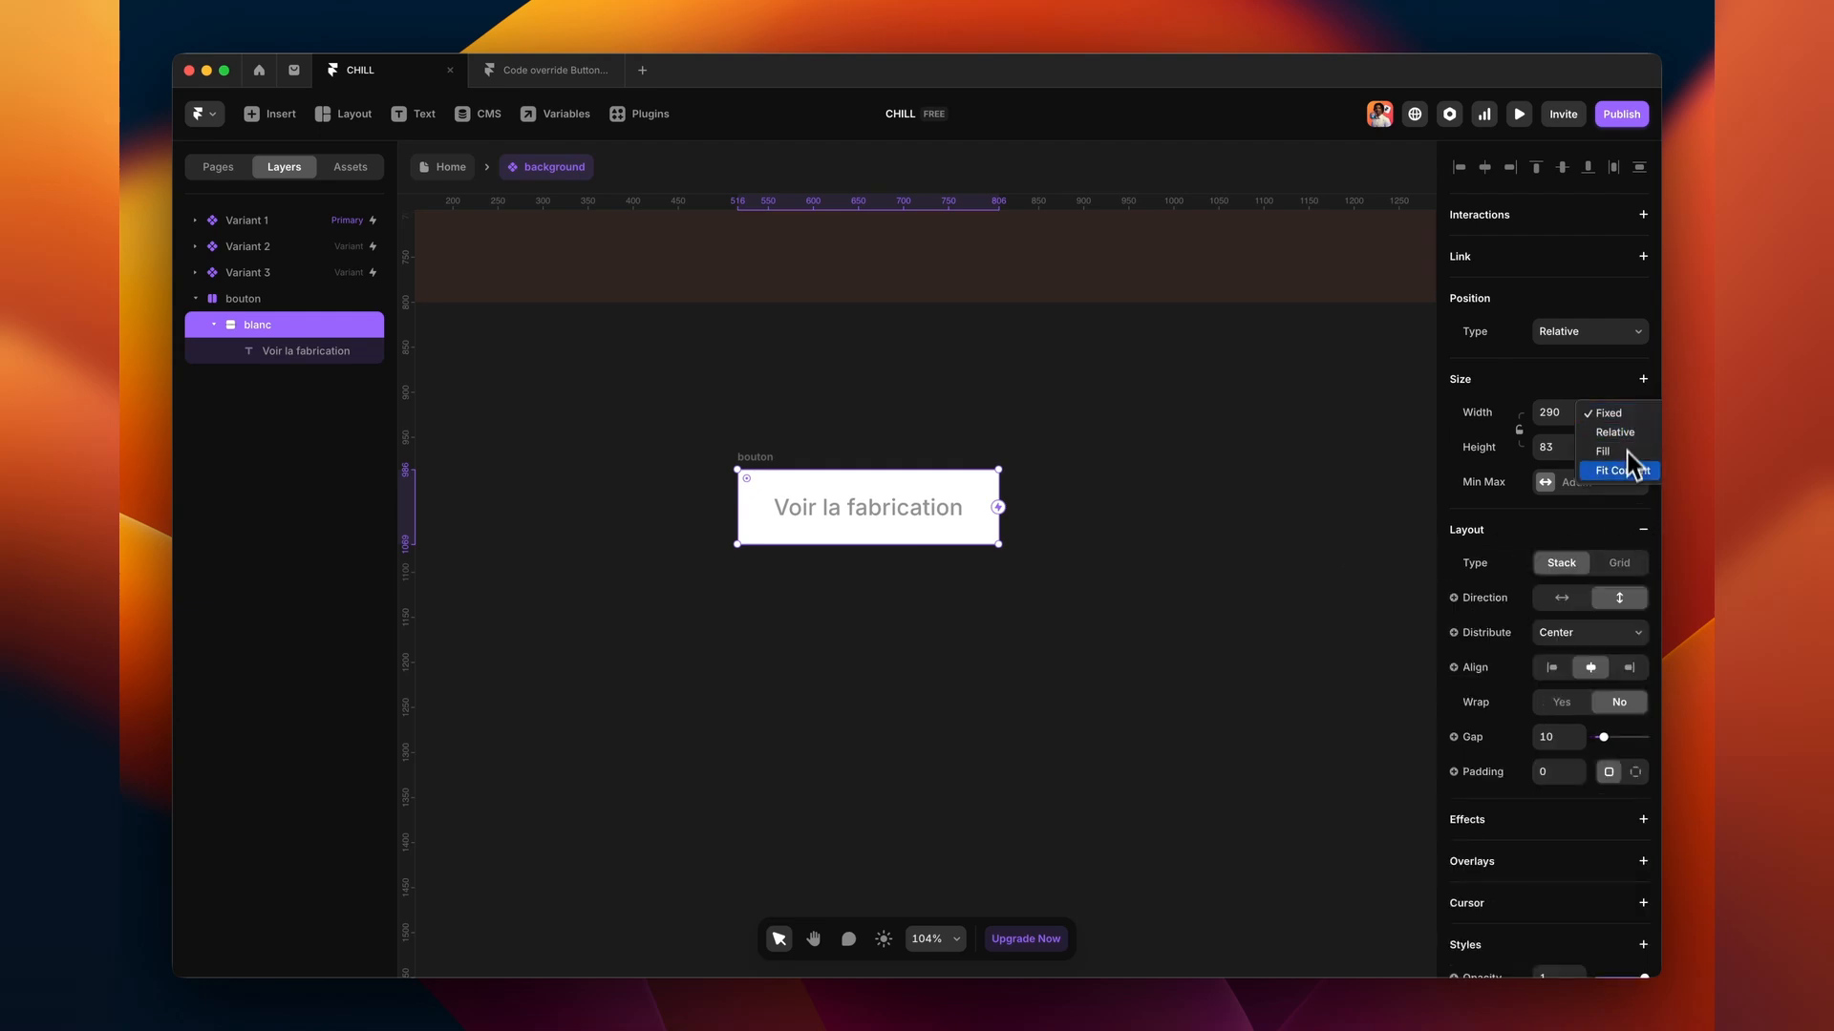
pyautogui.click(1628, 451)
pyautogui.click(1621, 447)
pyautogui.click(1628, 506)
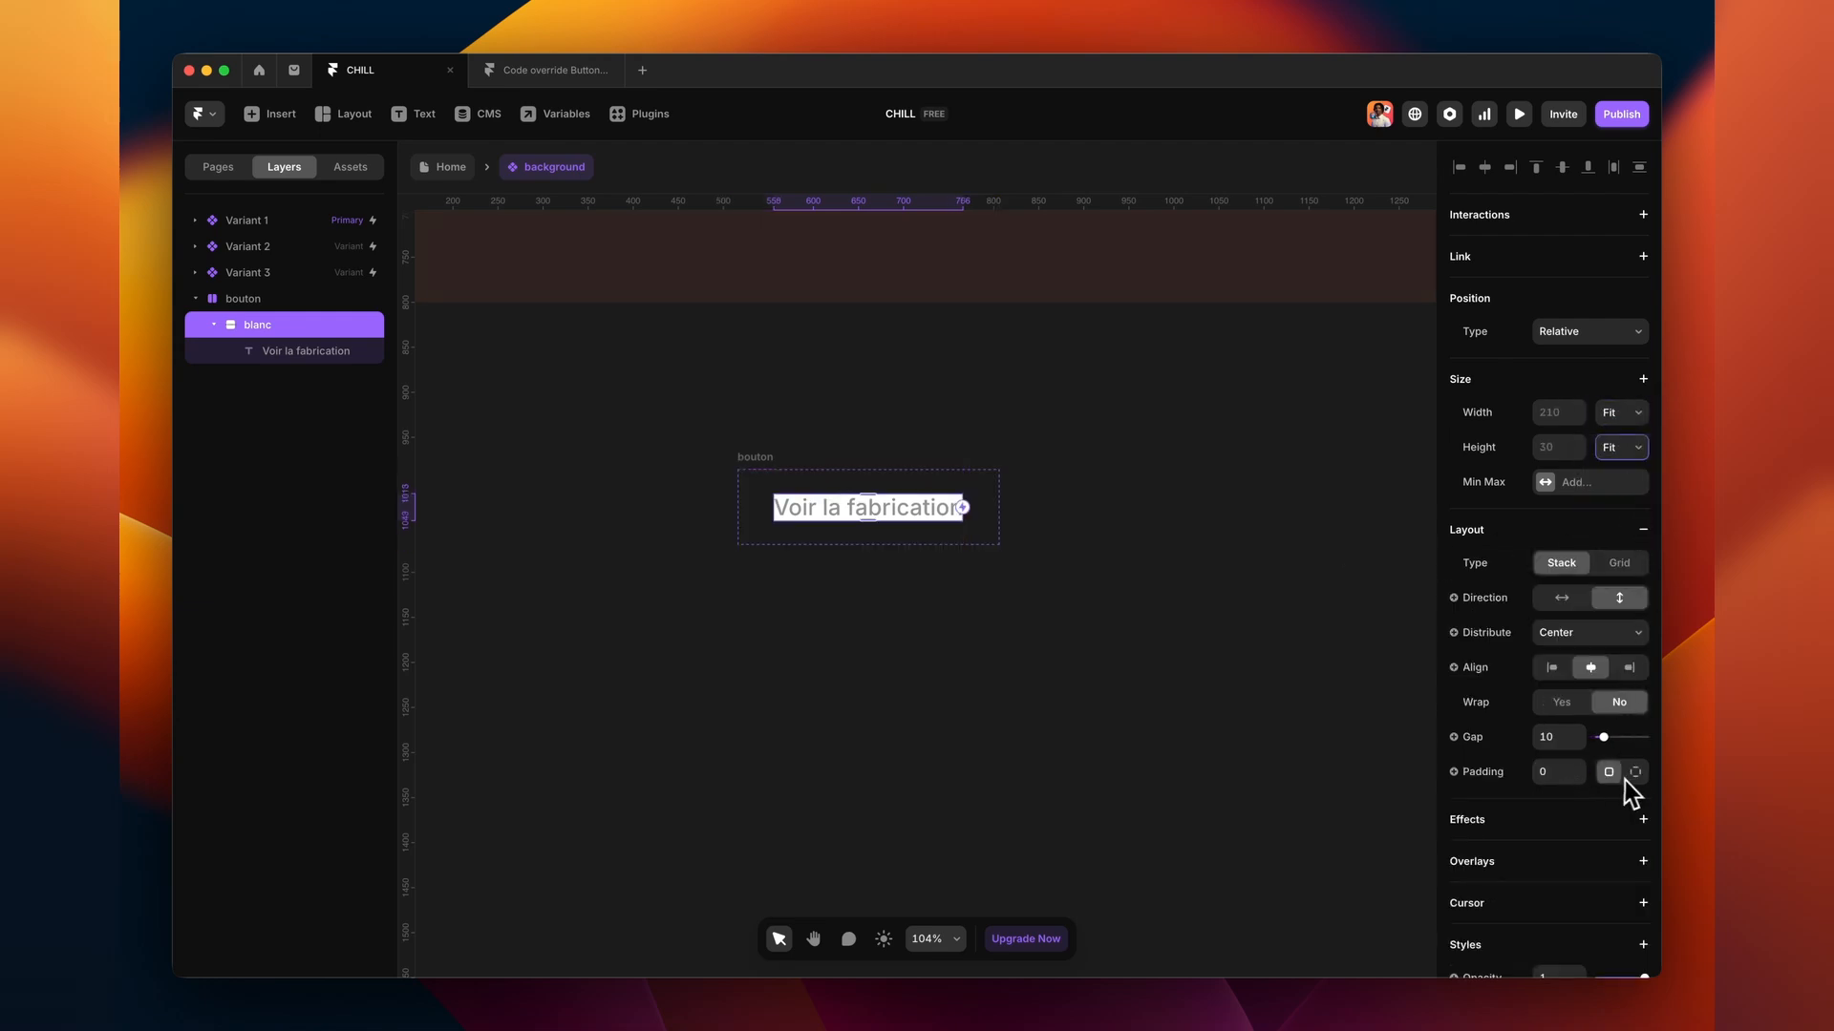
pyautogui.click(1560, 775)
pyautogui.write('16')
pyautogui.scroll(-4, 1560, 802)
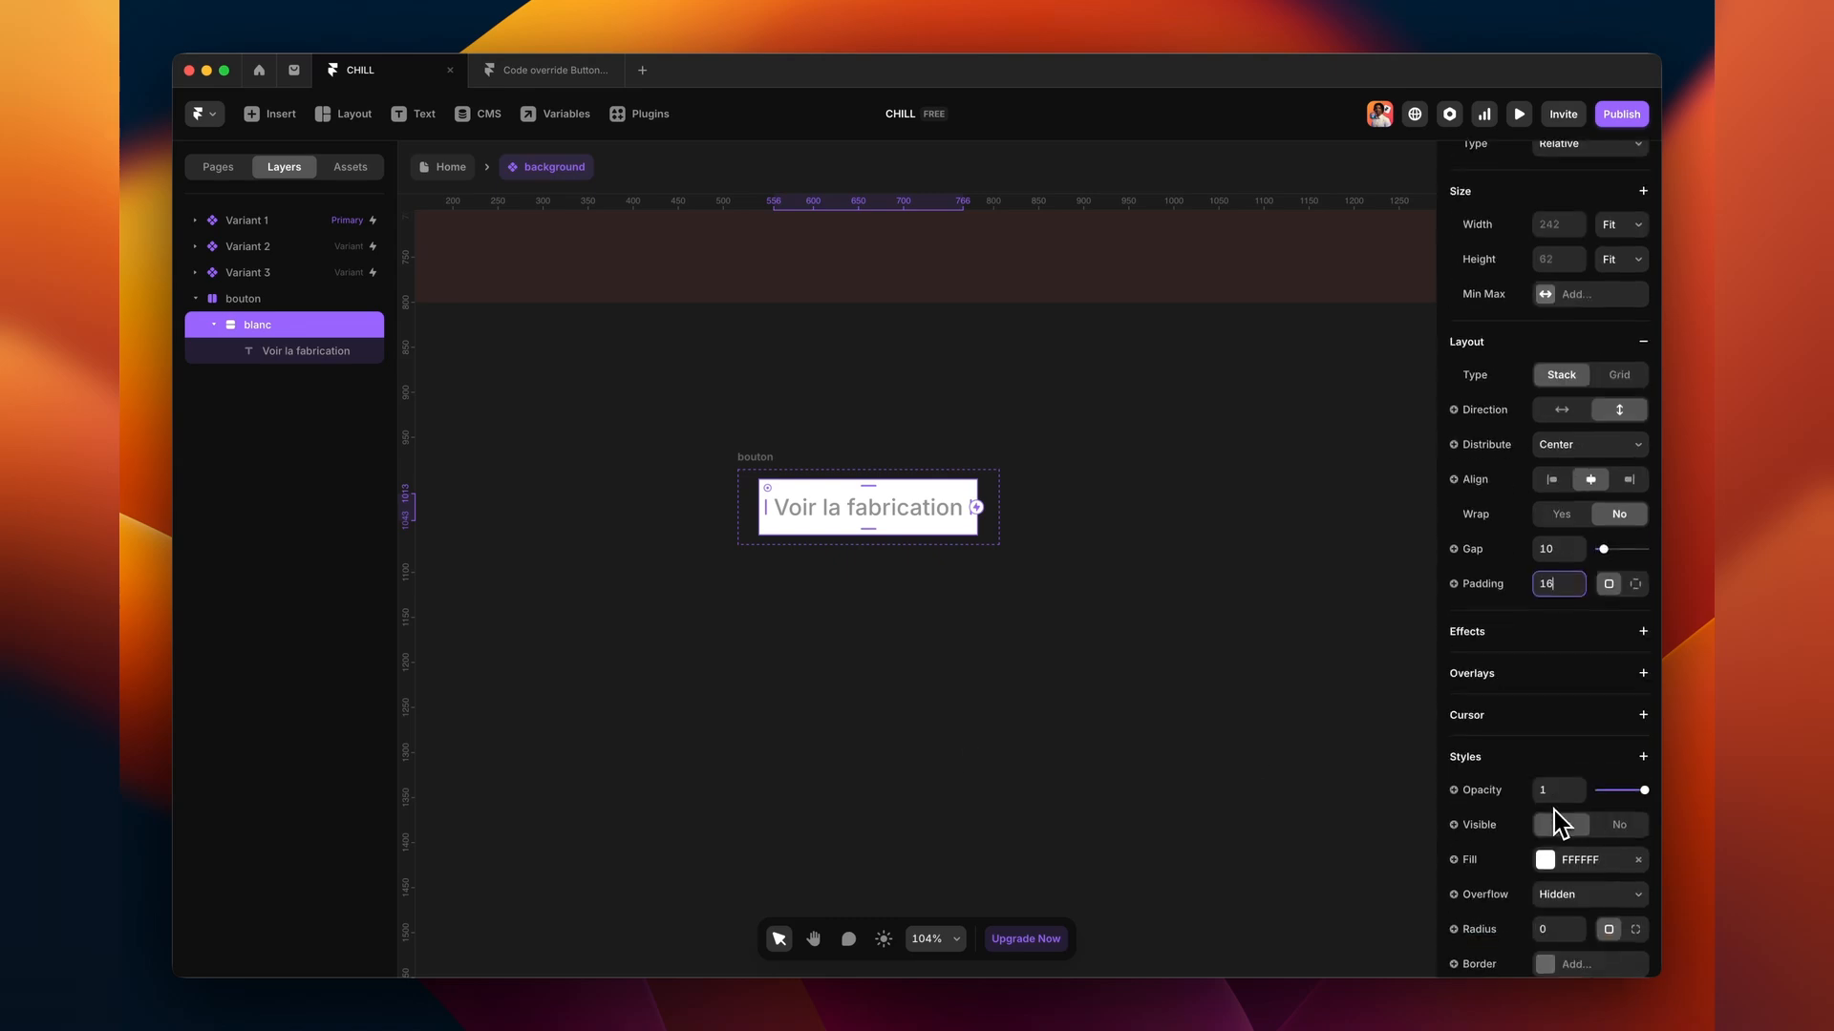
pyautogui.press('Return')
pyautogui.click(749, 467)
# - Give the button frame a 60% white fill and a background blur
pyautogui.scroll(-2, 1601, 839)
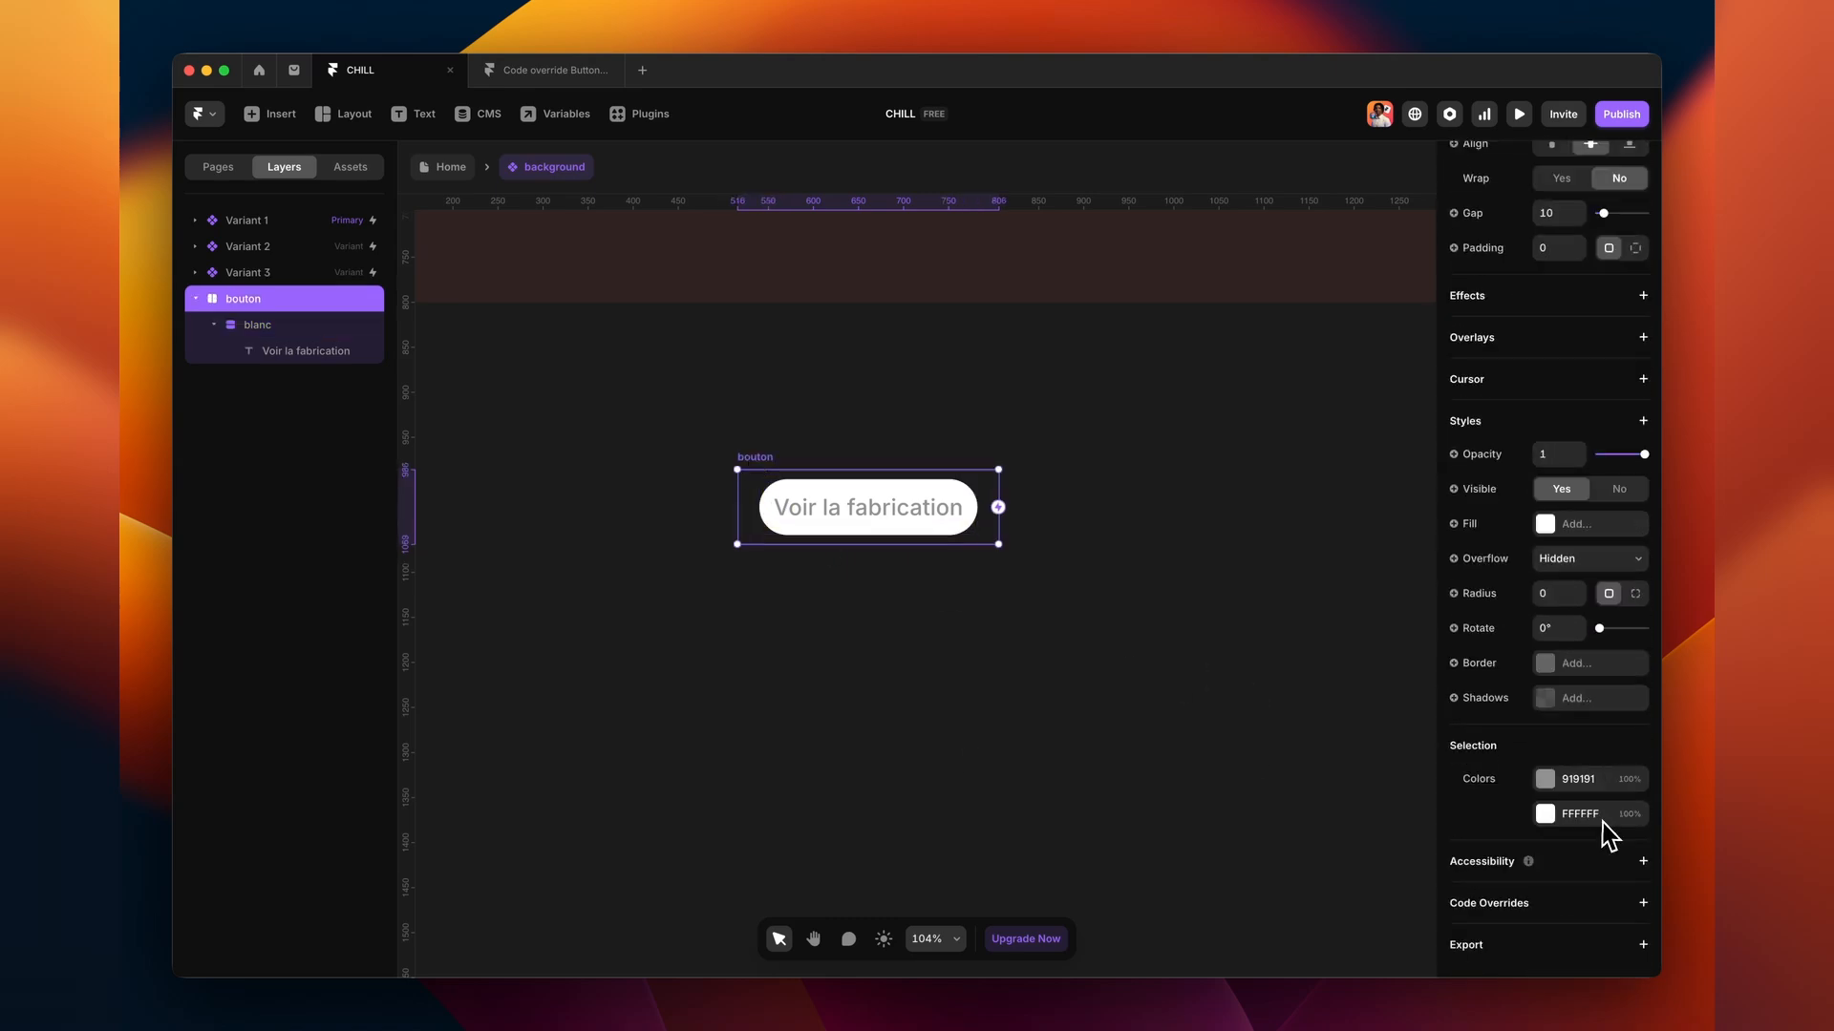
pyautogui.click(1461, 525)
pyautogui.click(1547, 524)
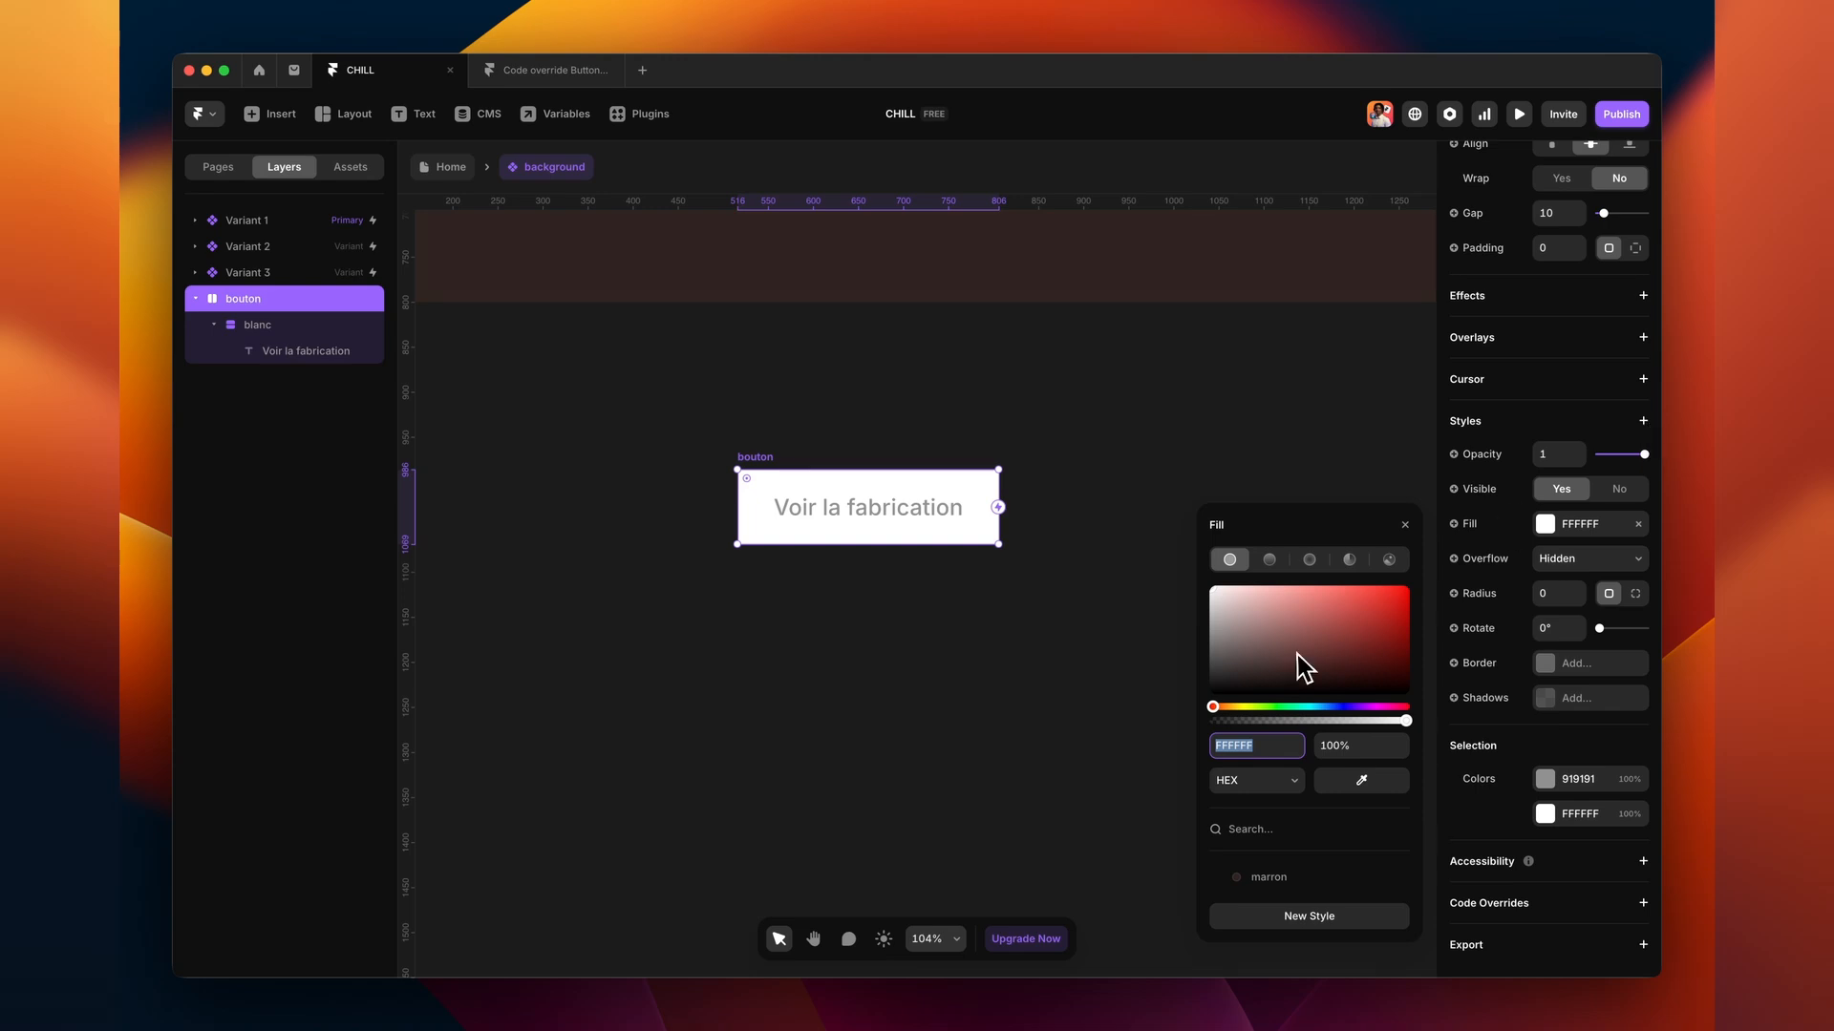
pyautogui.moveTo(1417, 728); pyautogui.dragTo(1335, 729)
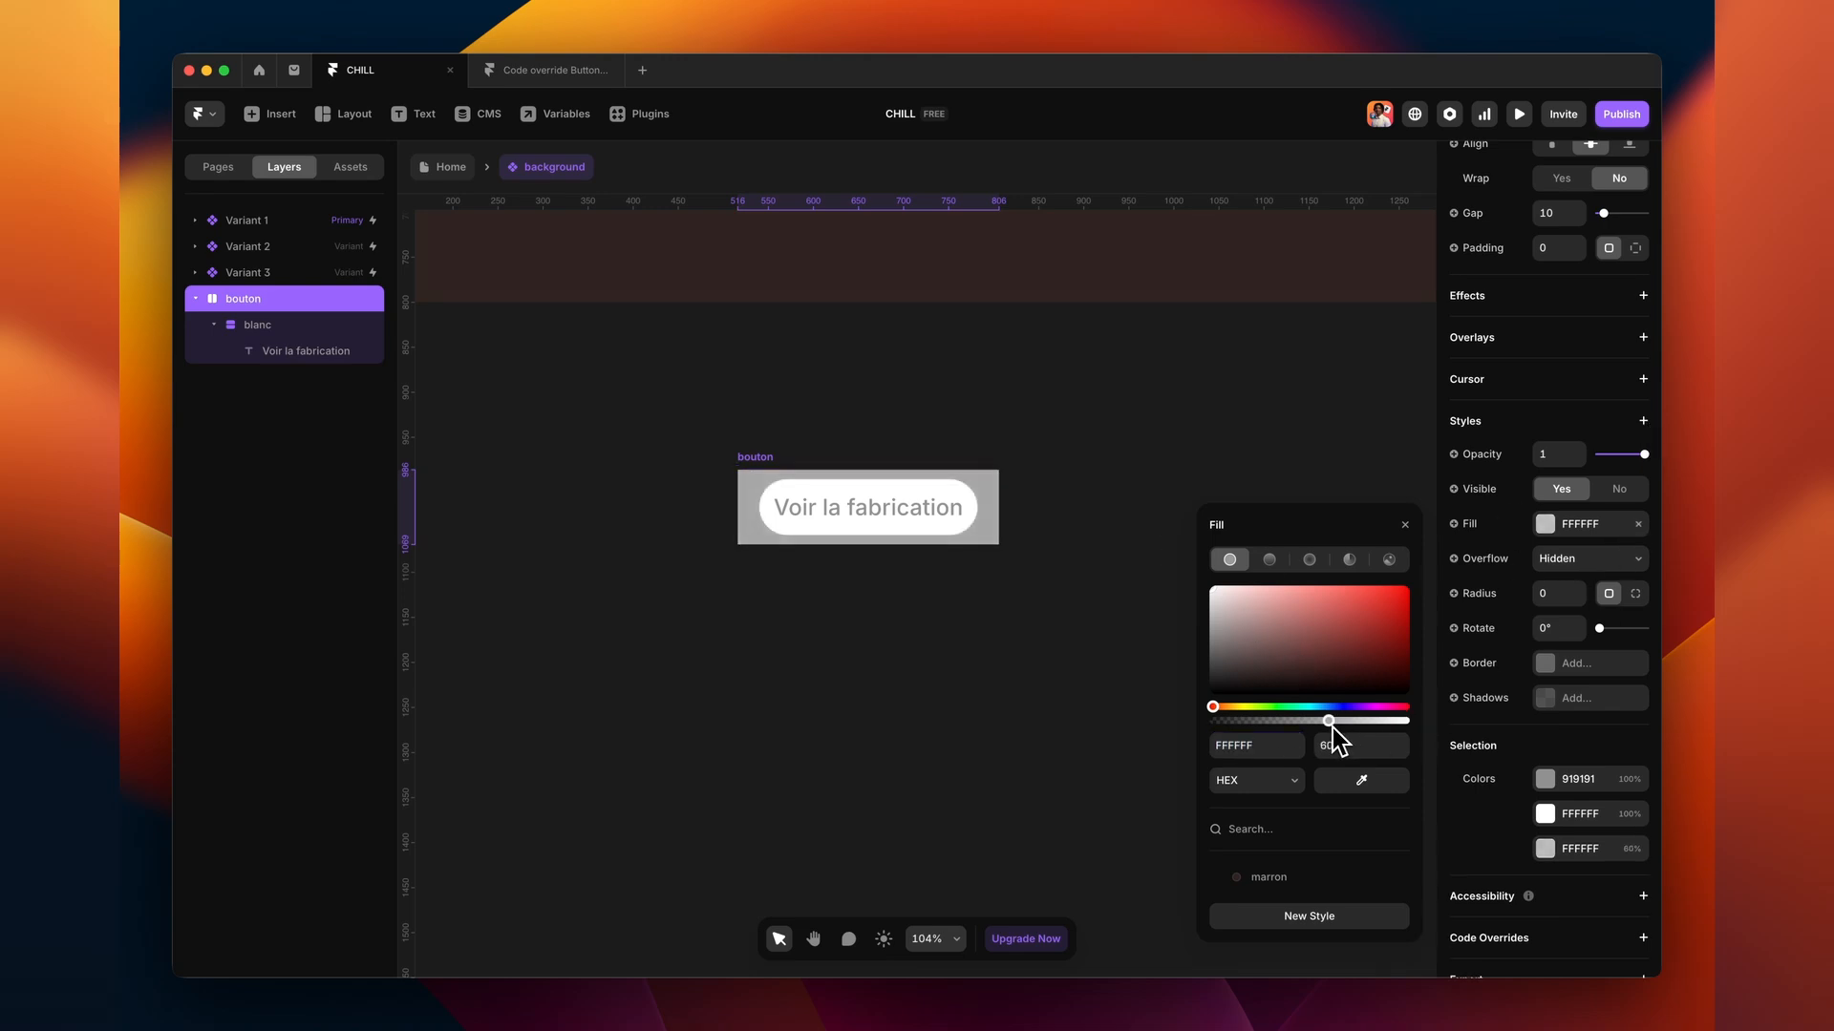
pyautogui.click(1643, 420)
pyautogui.moveTo(1584, 531)
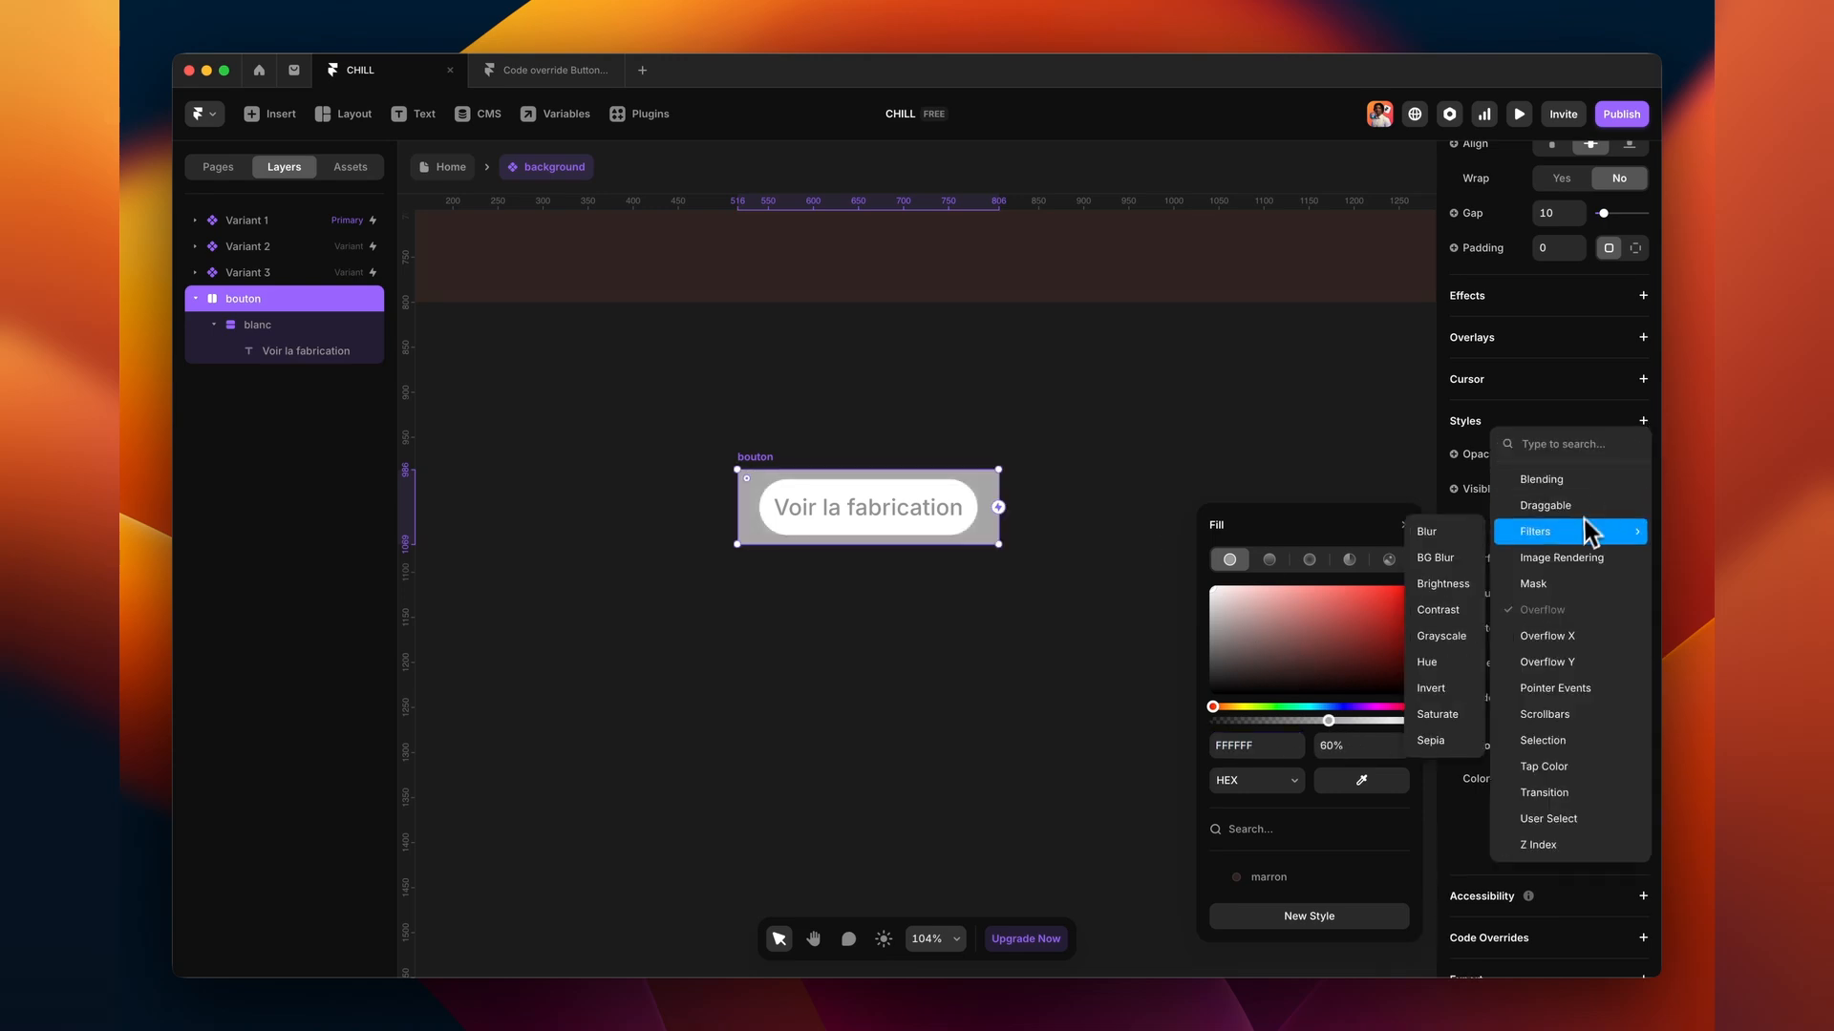
pyautogui.click(1441, 561)
pyautogui.click(1643, 422)
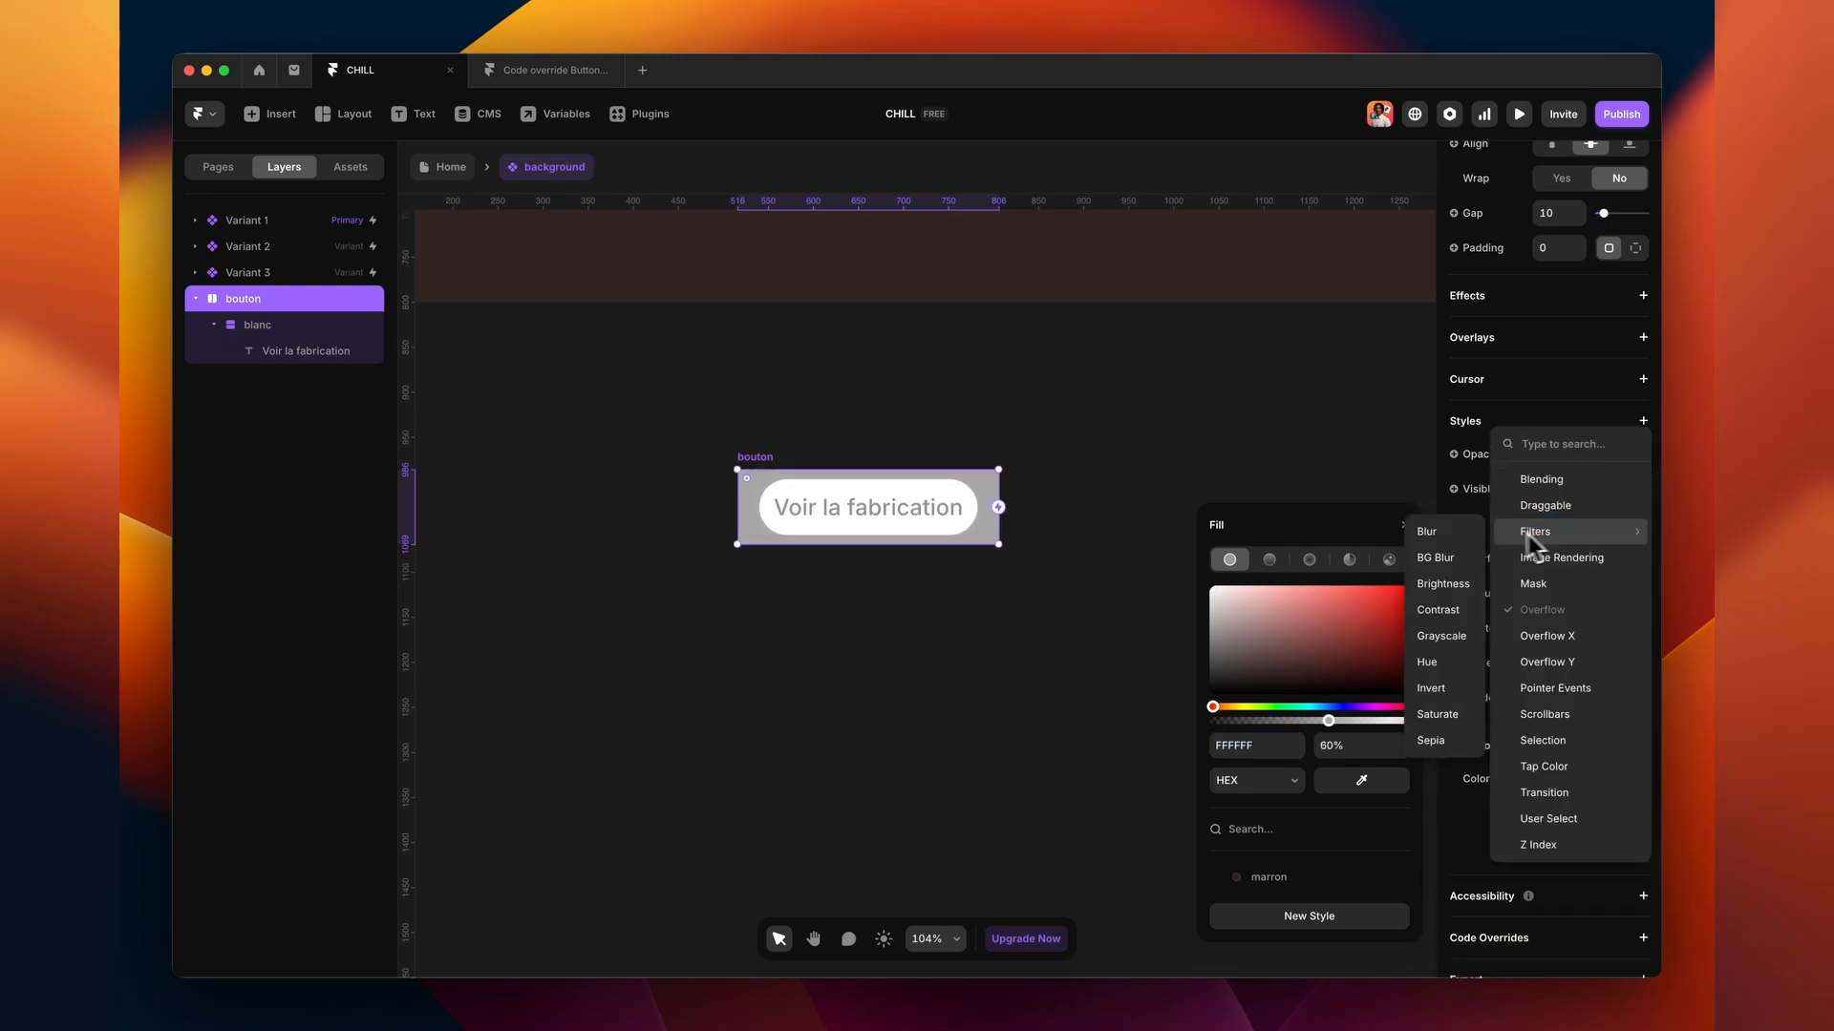
pyautogui.click(1441, 562)
# - Set corner radius 99, Fit width and height, and padding 8 on the button
pyautogui.click(1555, 594)
pyautogui.scroll(10, 1627, 540)
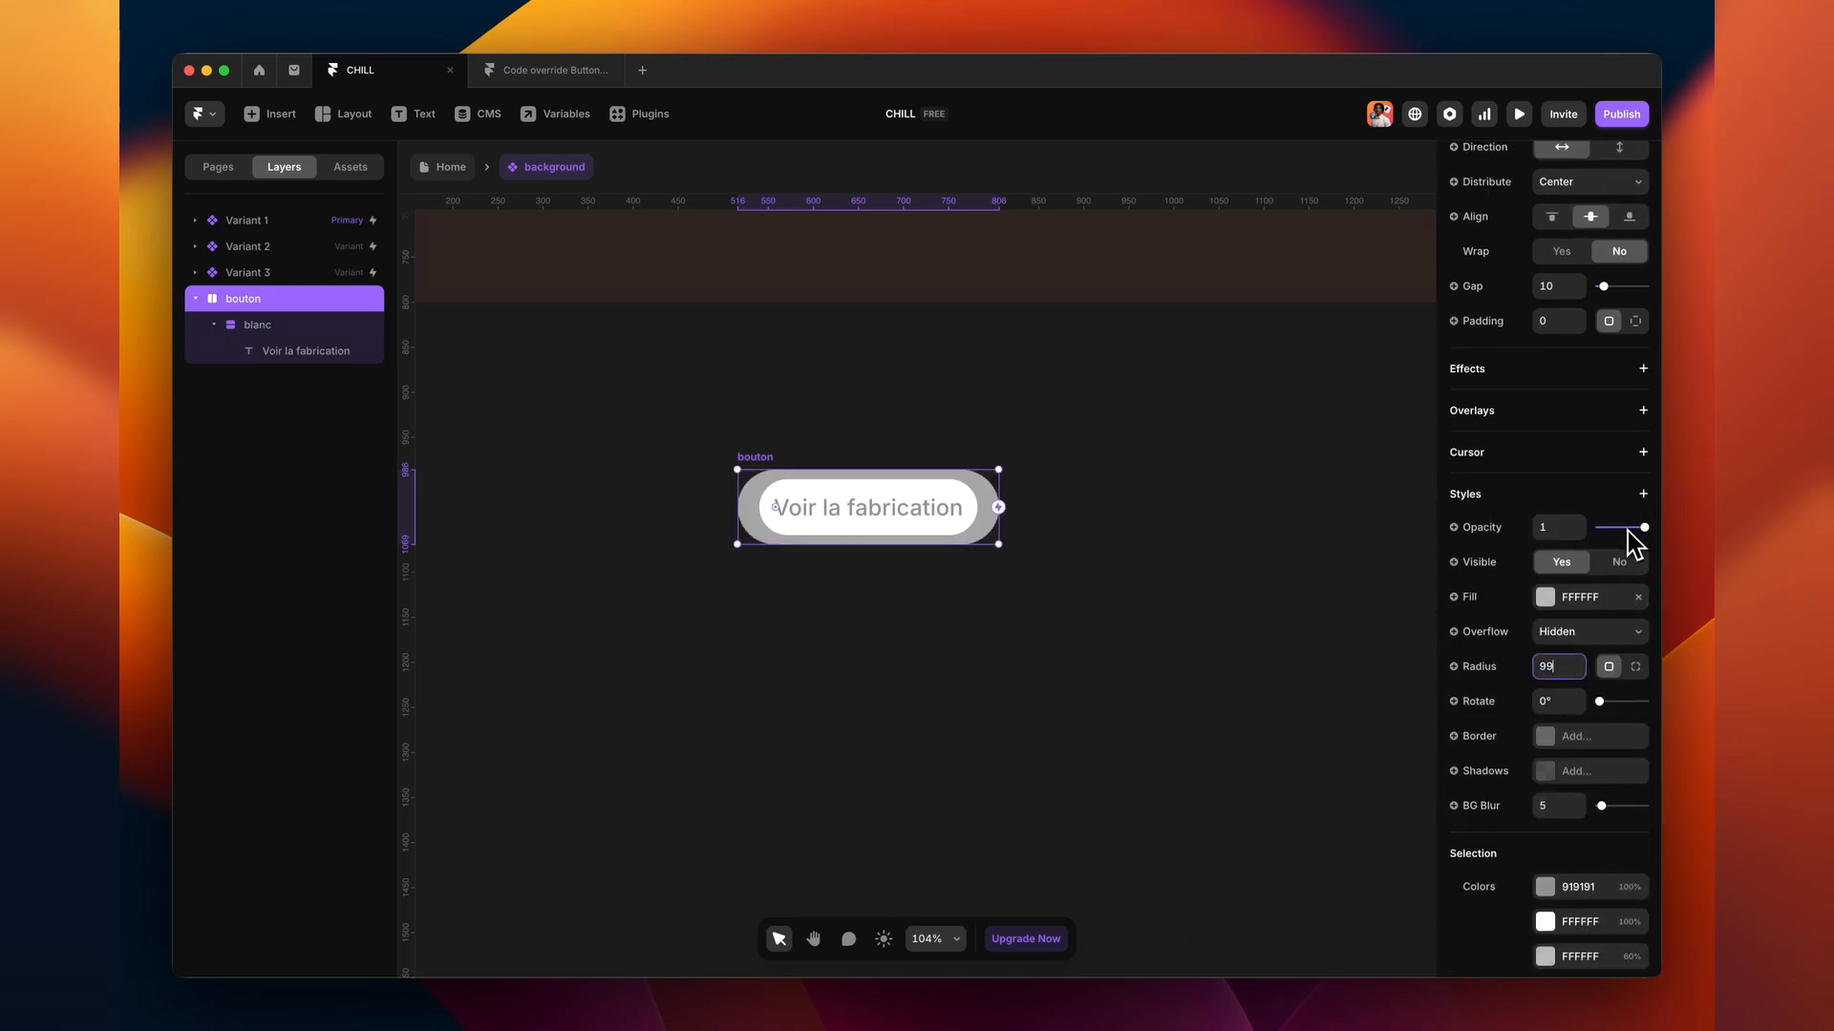
pyautogui.click(1621, 301)
pyautogui.click(1623, 359)
pyautogui.click(1631, 336)
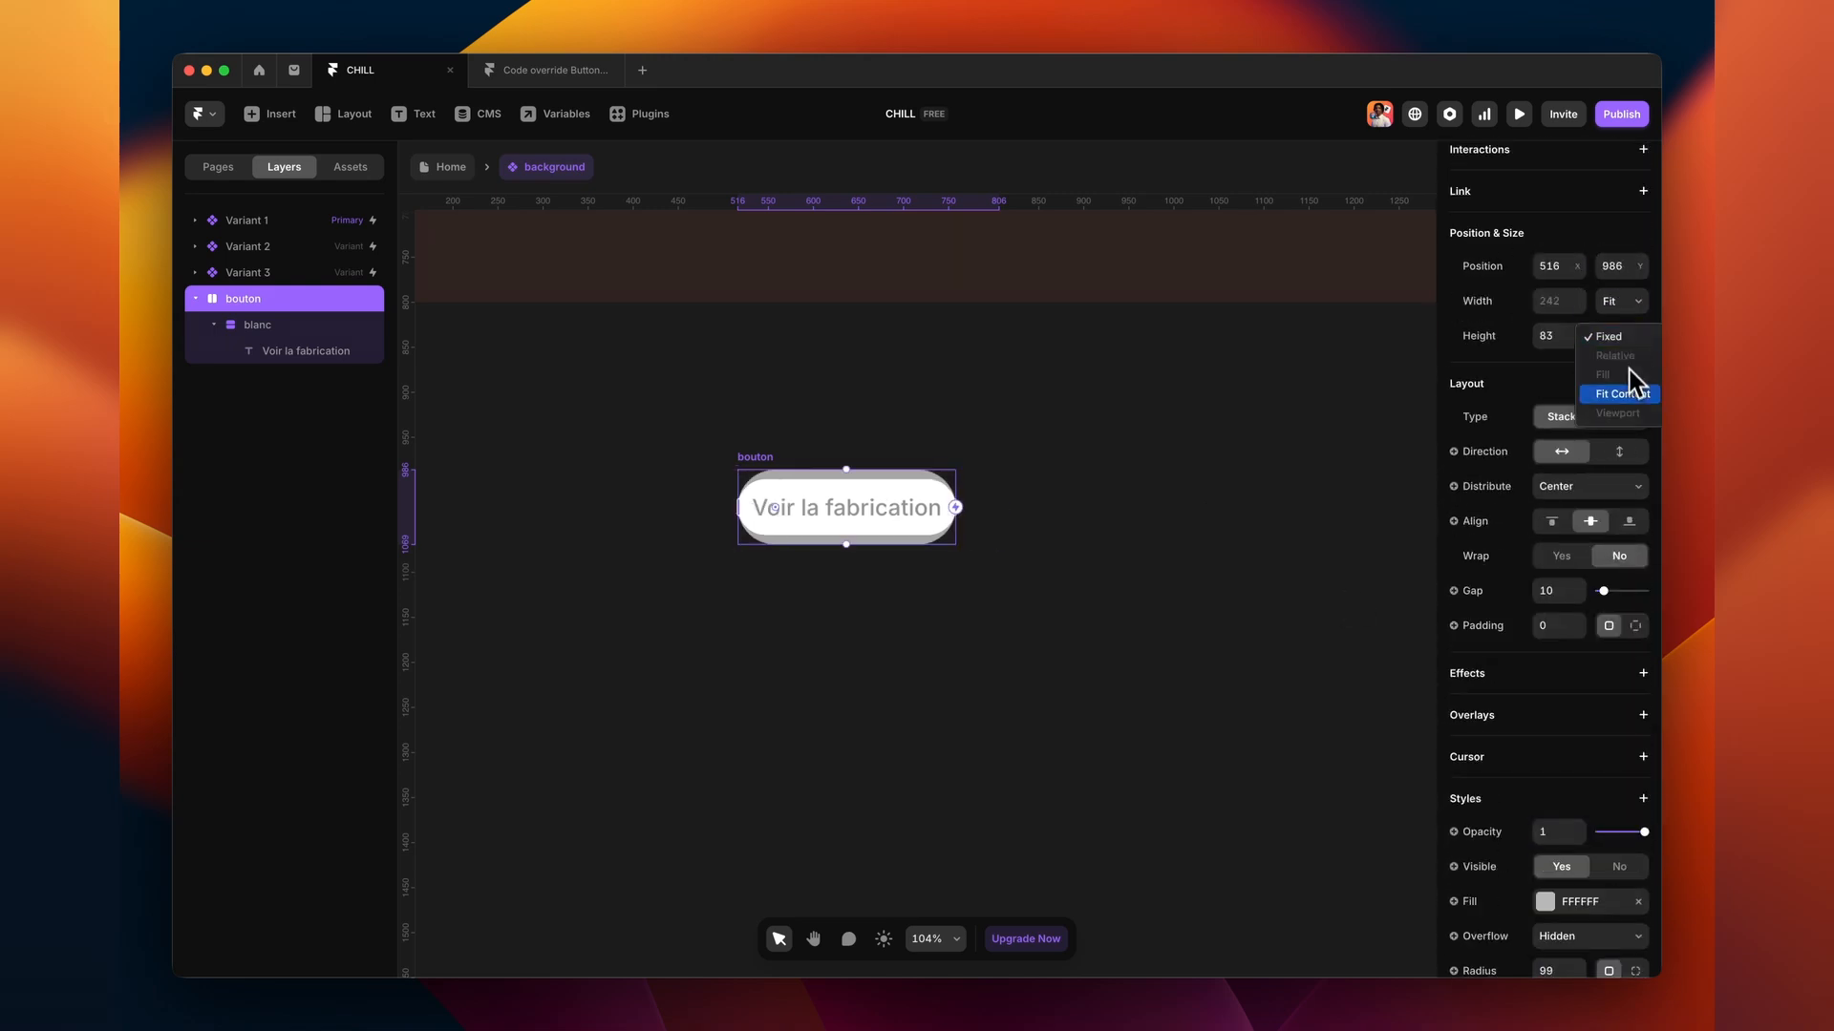
pyautogui.click(1623, 393)
pyautogui.scroll(-3, 1589, 493)
pyautogui.write('16')
pyautogui.press('Return')
pyautogui.write('8')
pyautogui.press('Return')
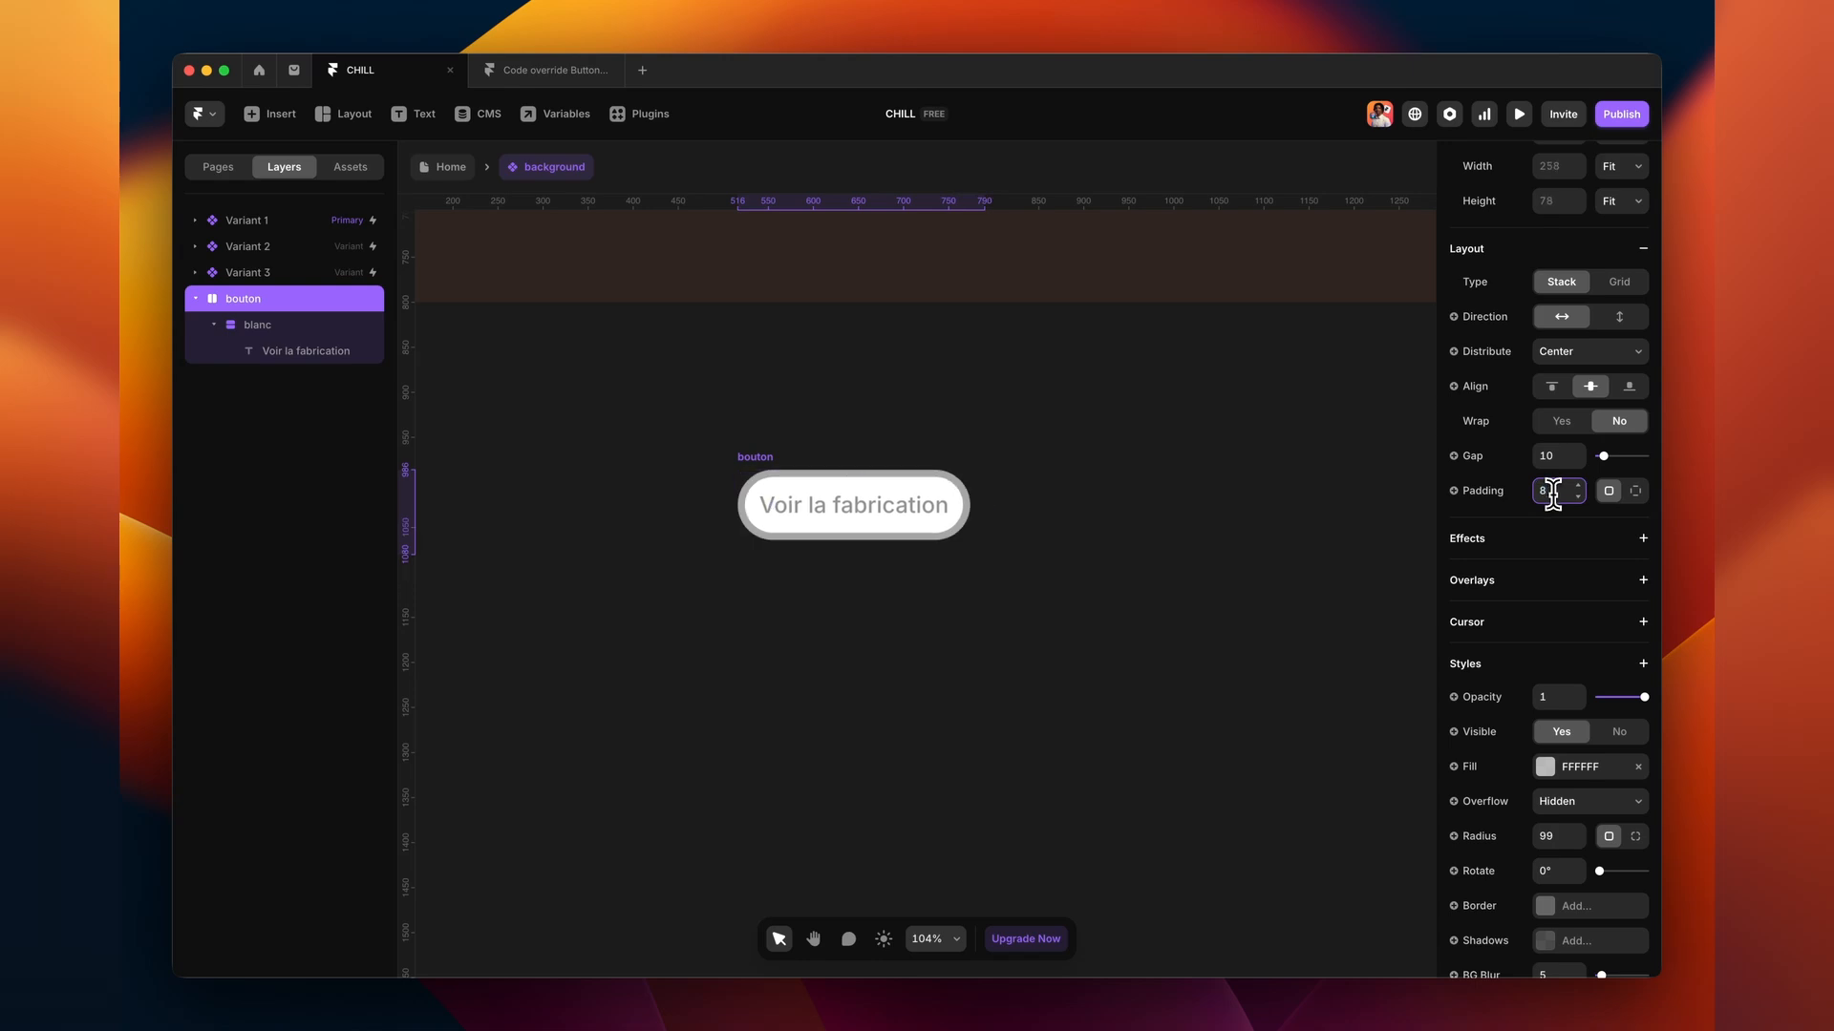
# - Place the button inside Variant 2's background frame
pyautogui.click(1081, 566)
pyautogui.scroll(-4, 994, 554)
pyautogui.moveTo(757, 584); pyautogui.dragTo(1328, 546)
pyautogui.hscroll(3, 1194, 535)
pyautogui.moveTo(1015, 531); pyautogui.dragTo(1108, 393)
pyautogui.scroll(5, 1204, 393)
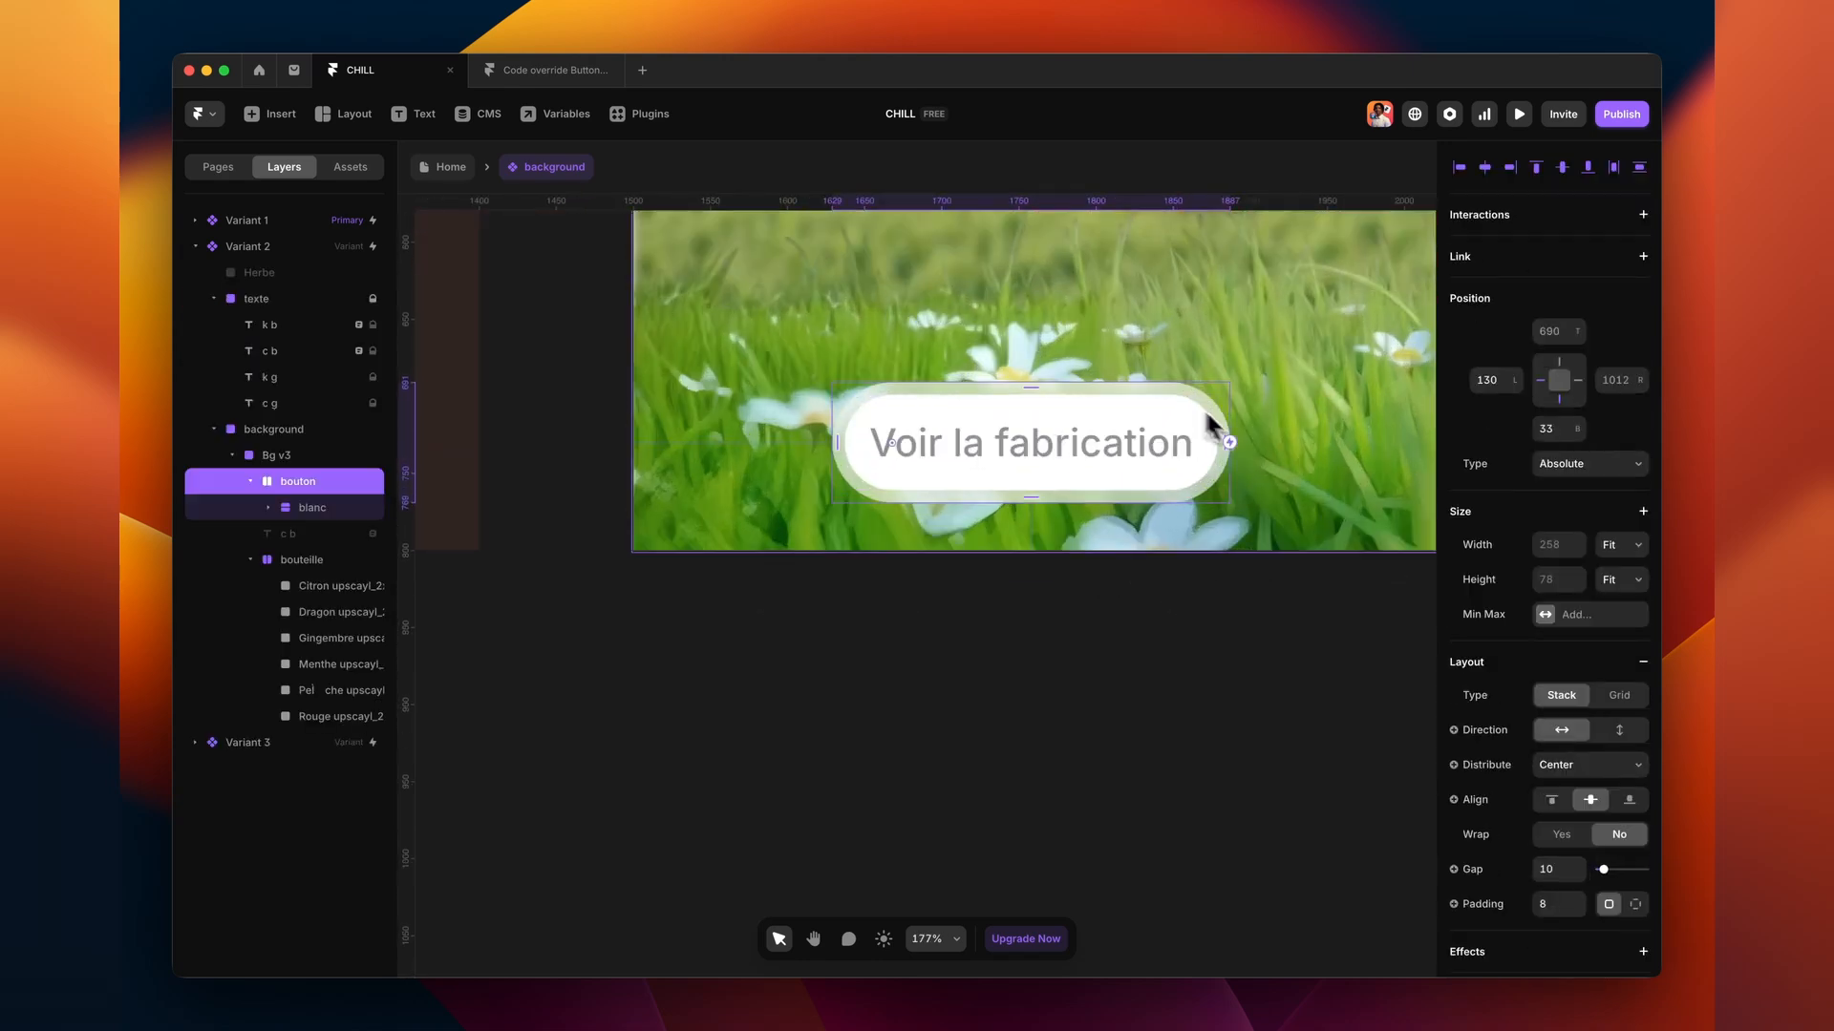
# - Drag the button out of the background and turn it into a bouton component via Create Component
pyautogui.scroll(-6, 1624, 793)
pyautogui.hscroll(2, 1350, 634)
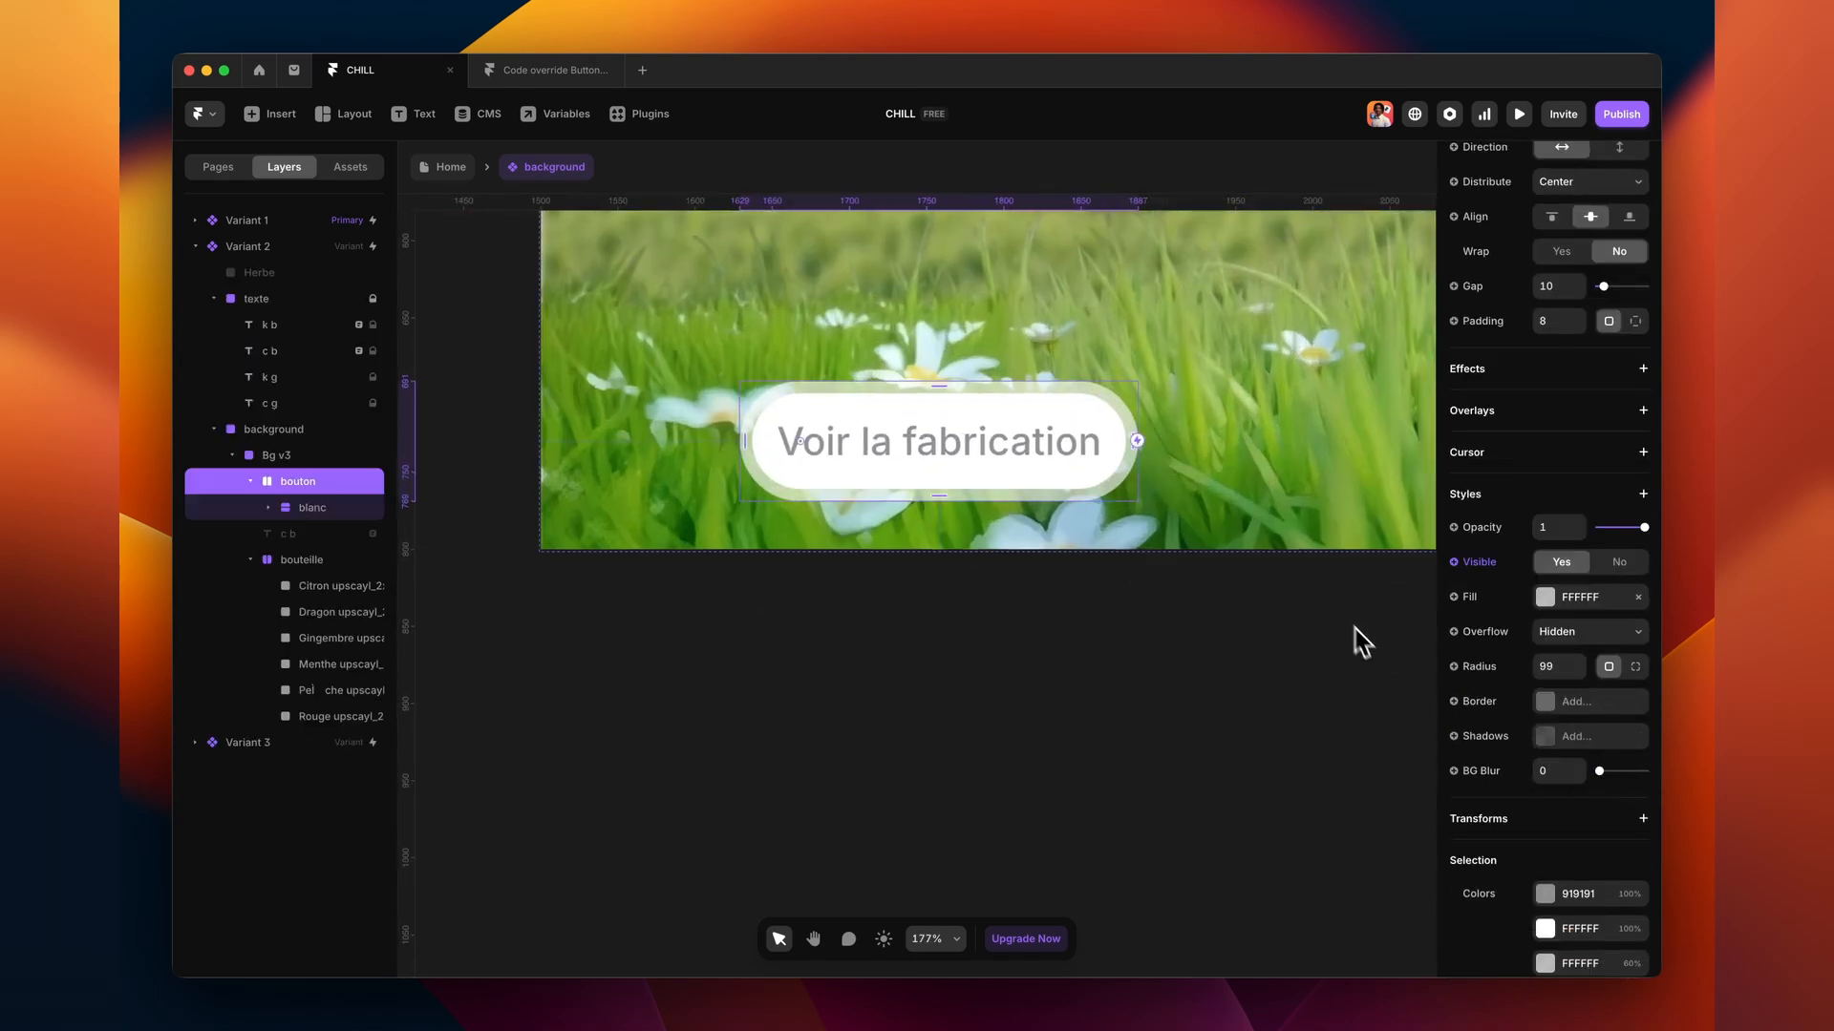
pyautogui.click(1546, 597)
pyautogui.click(1026, 654)
pyautogui.scroll(-5, 990, 647)
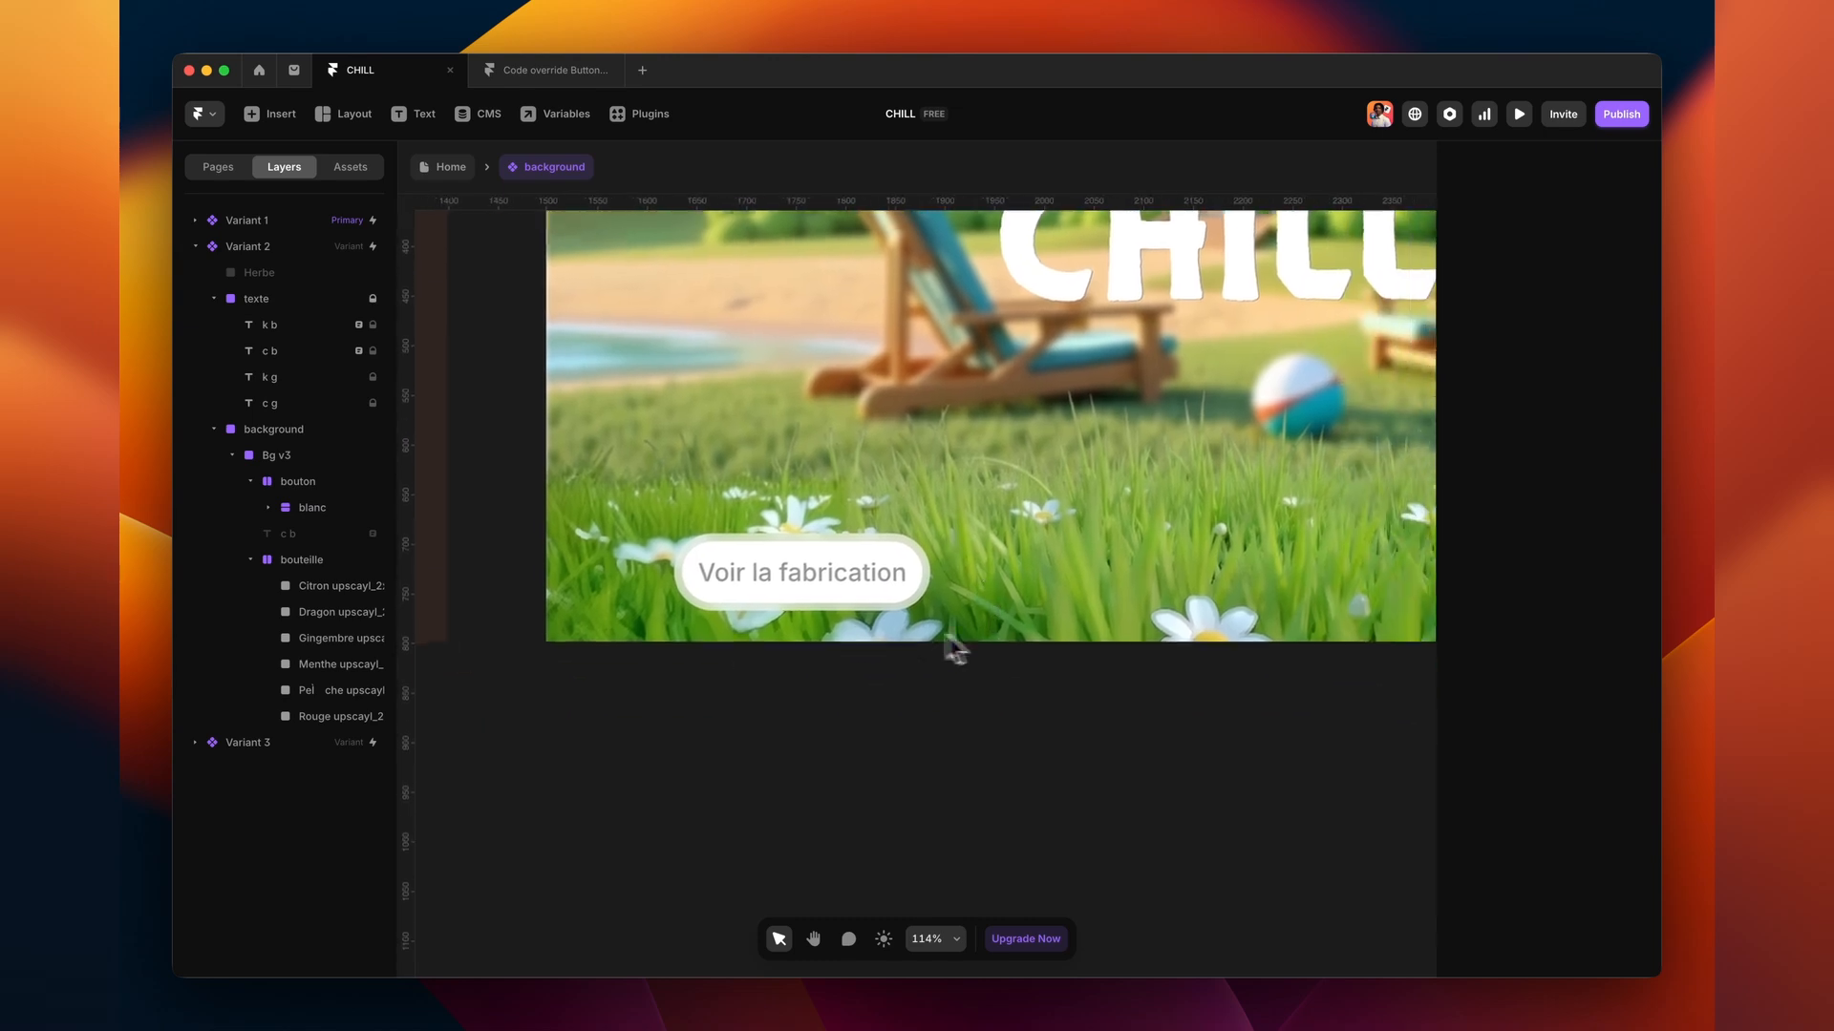
pyautogui.moveTo(721, 540); pyautogui.dragTo(723, 740)
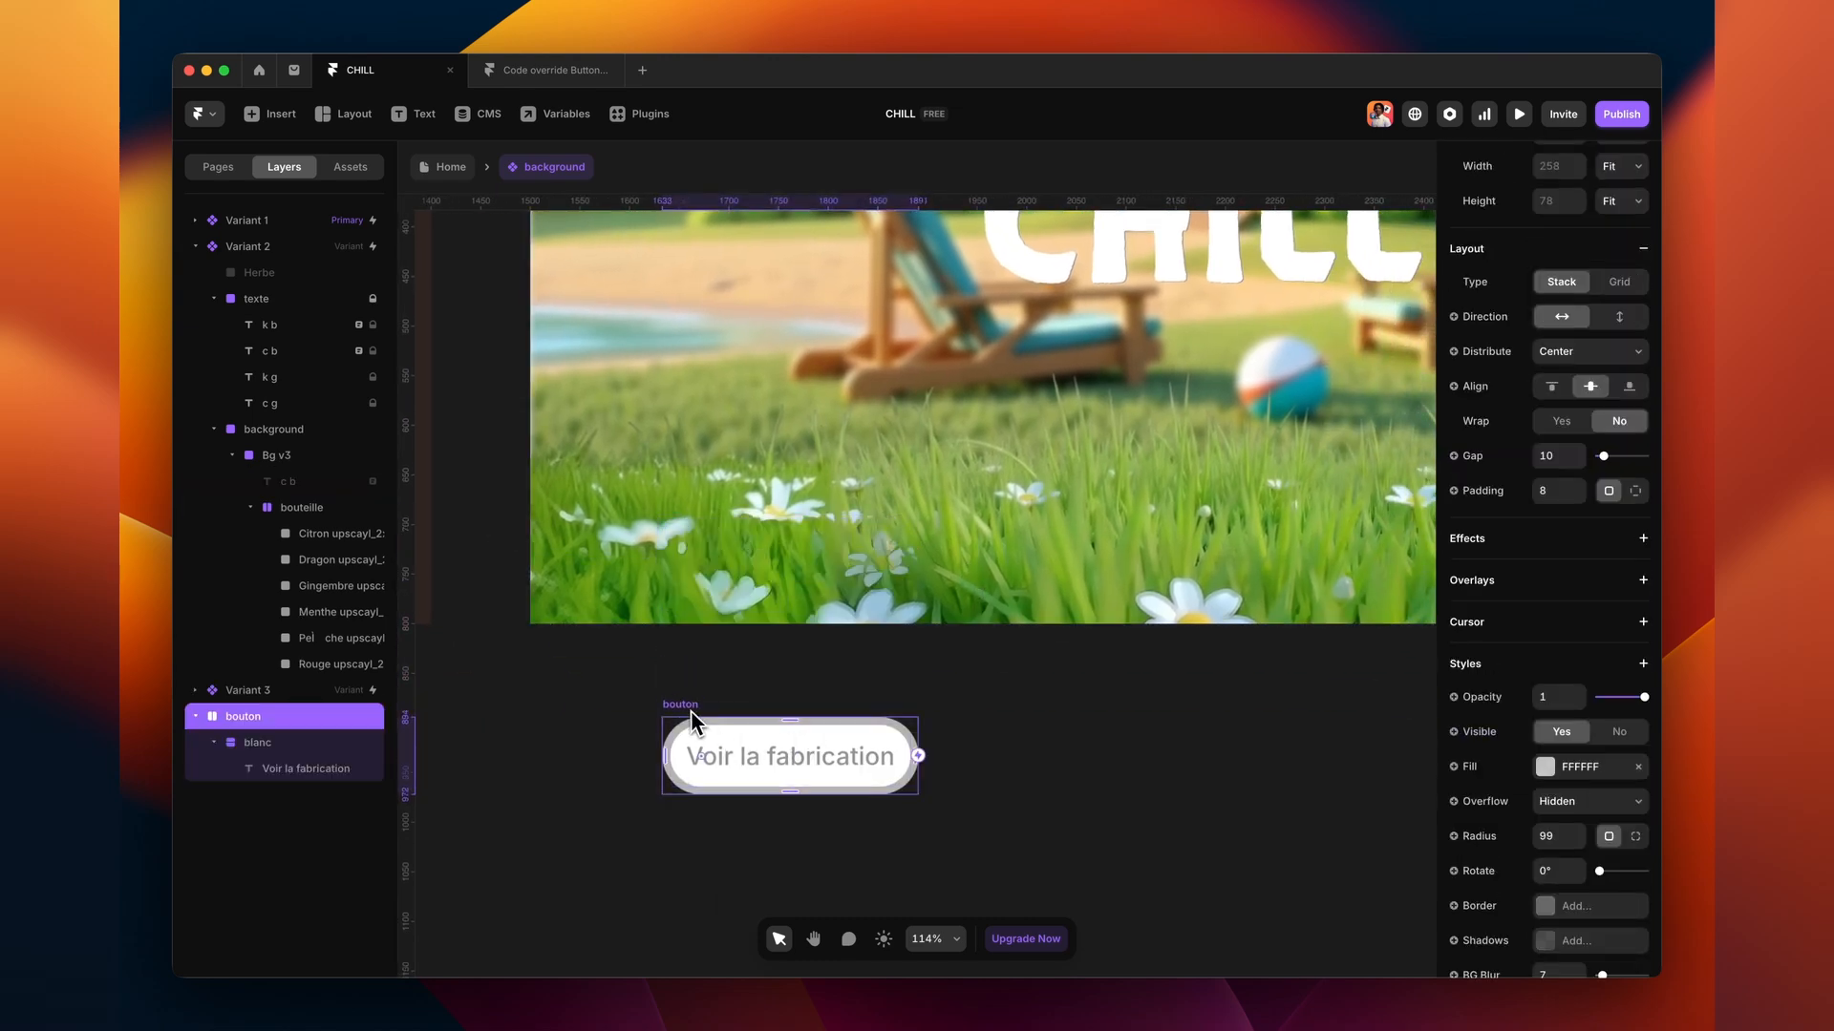
pyautogui.rightClick(692, 712)
pyautogui.click(759, 218)
pyautogui.click(962, 591)
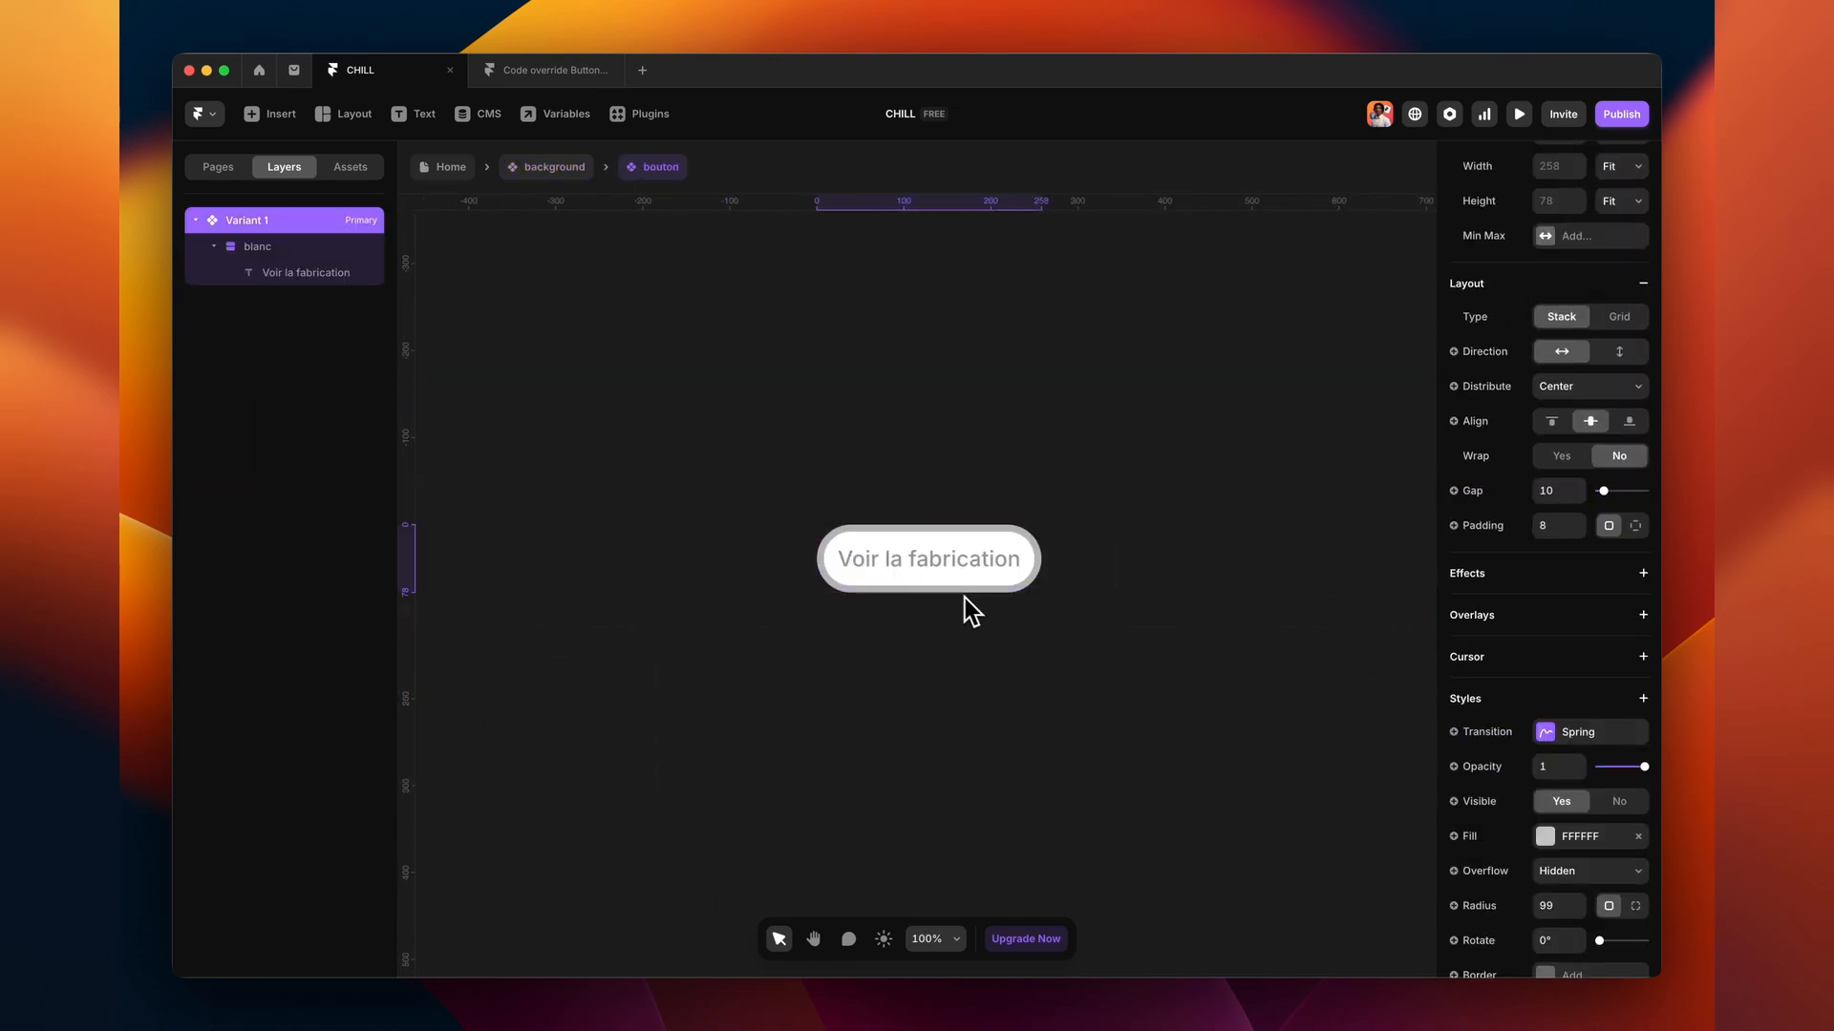
# - Add a Hover variant, removing the default blanc fill and giving Hover's blanc a white FFFFFF fill
pyautogui.click(986, 766)
pyautogui.click(967, 422)
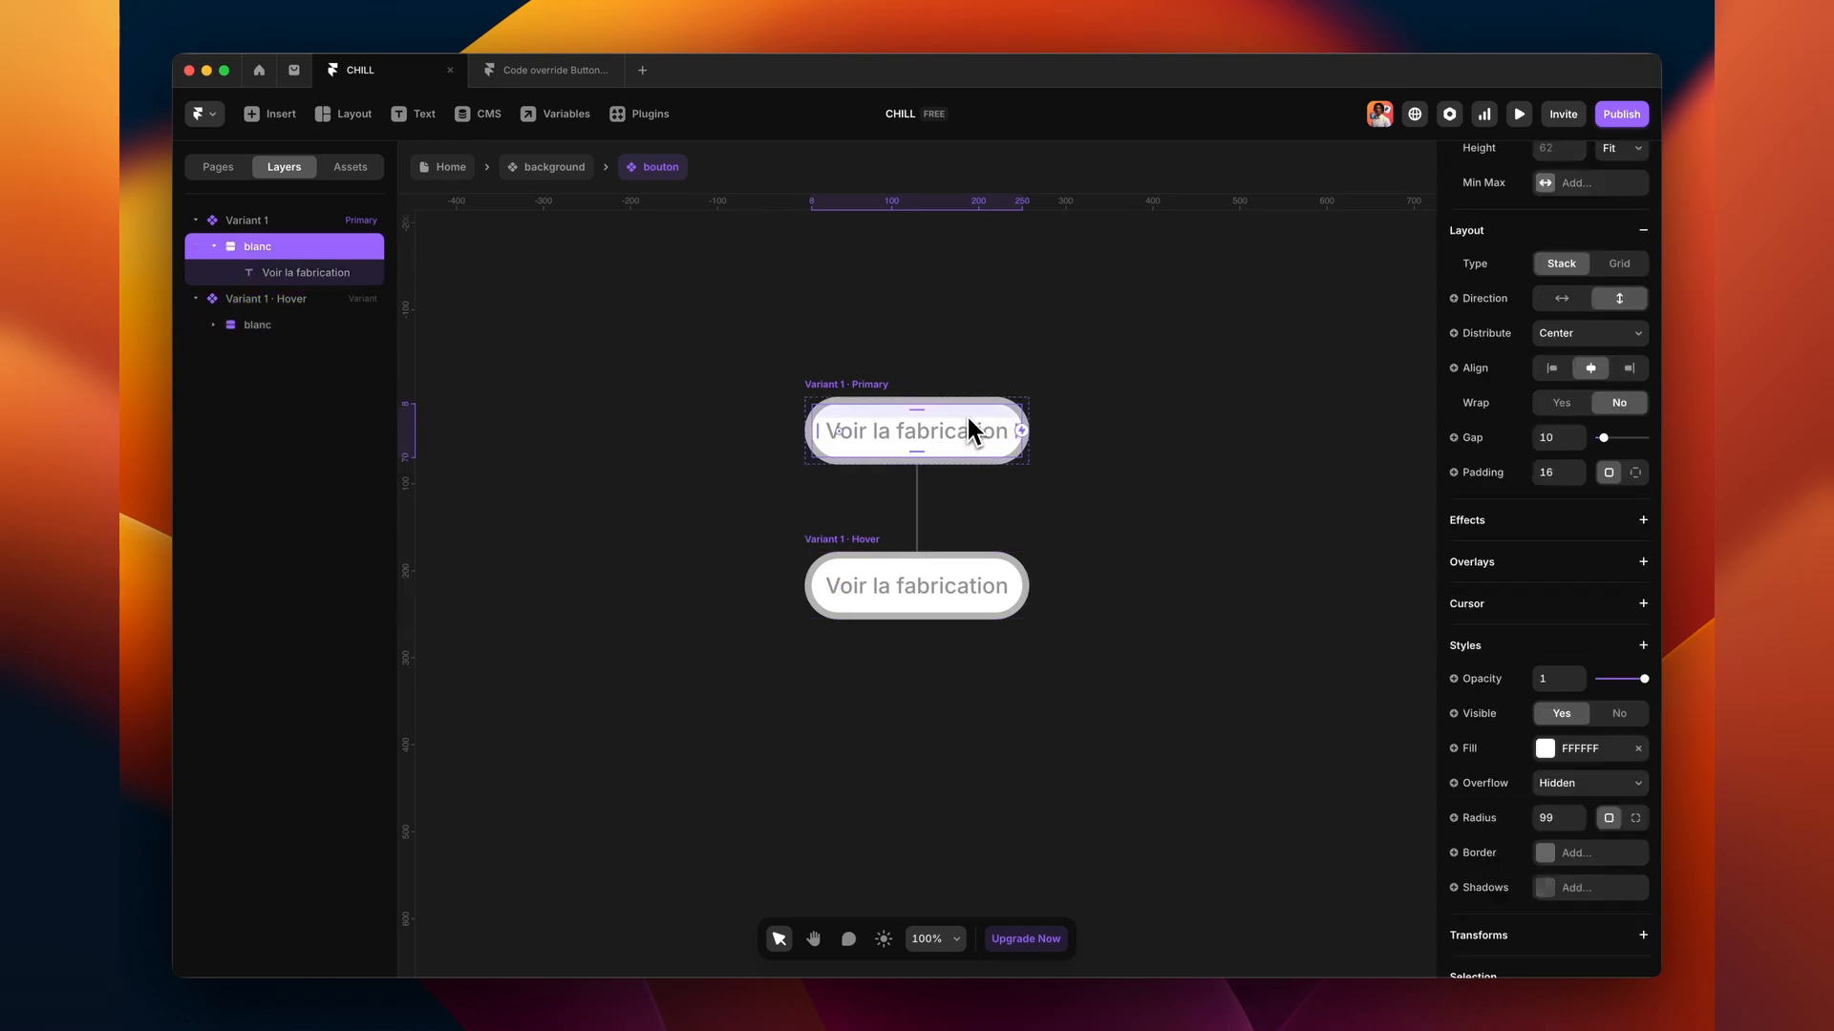
pyautogui.click(1636, 750)
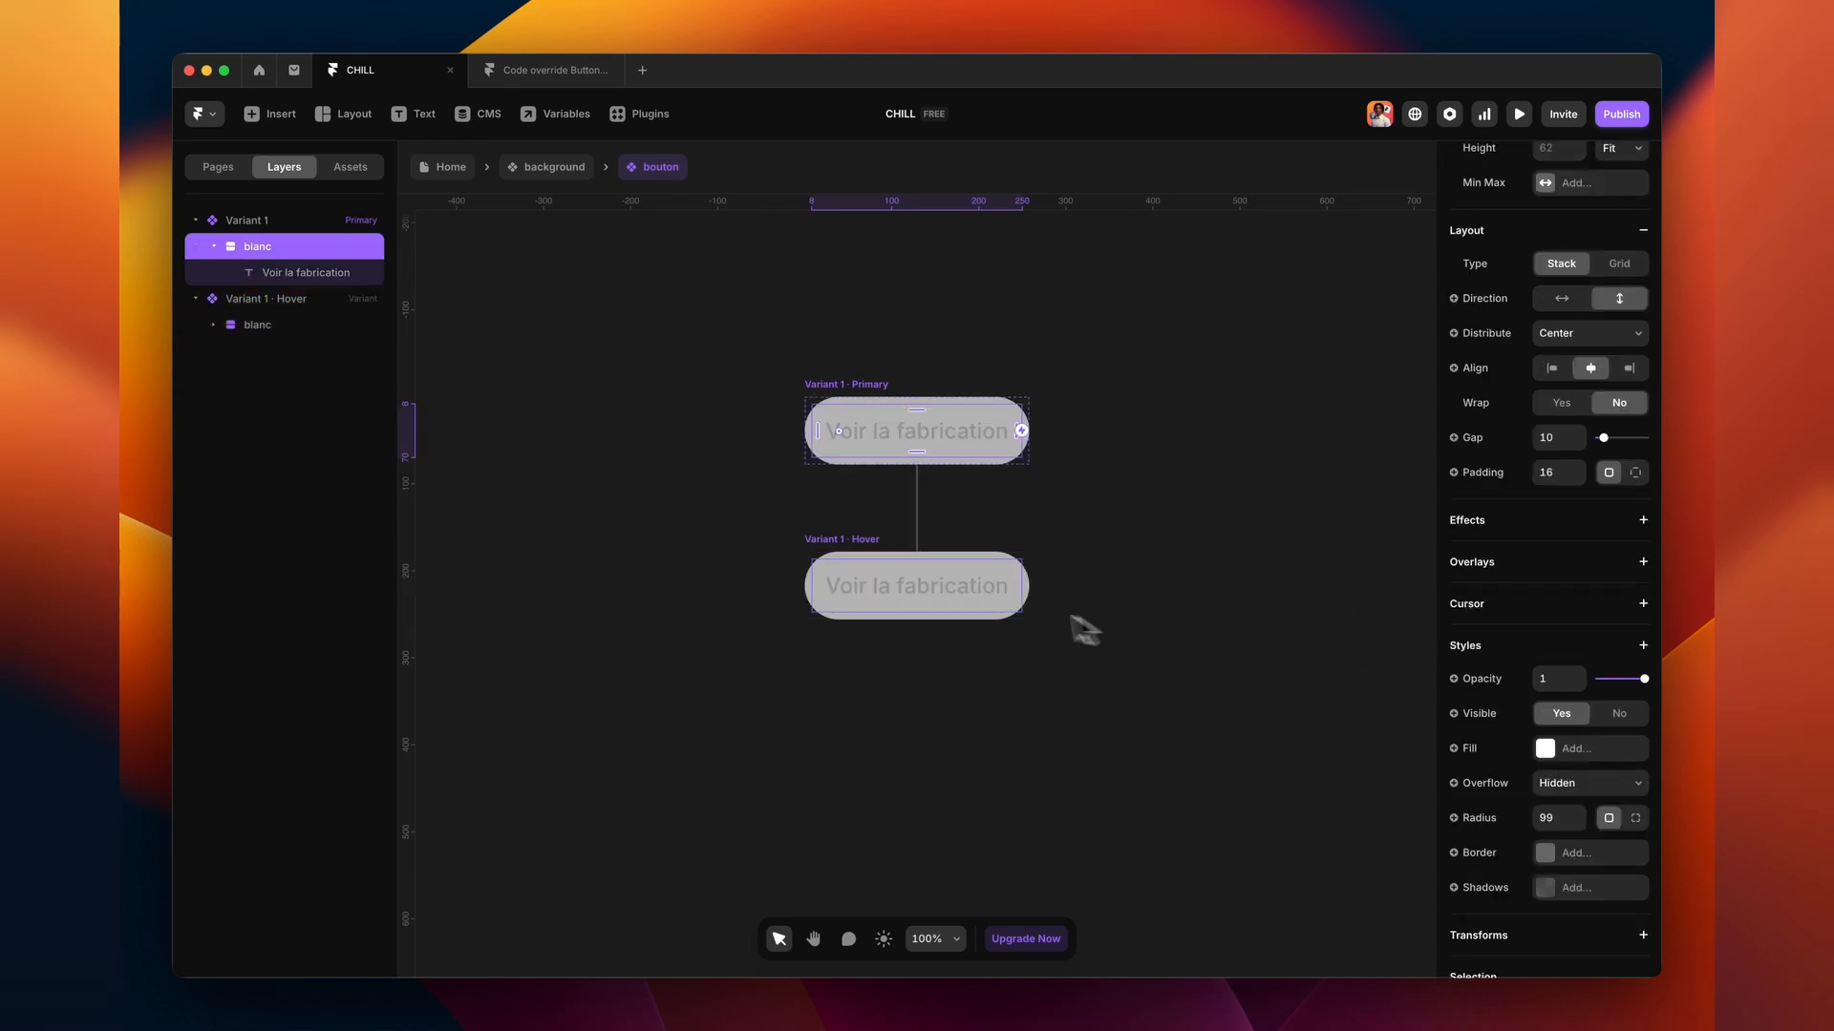
pyautogui.click(1001, 578)
pyautogui.scroll(-5, 1547, 669)
pyautogui.click(1547, 729)
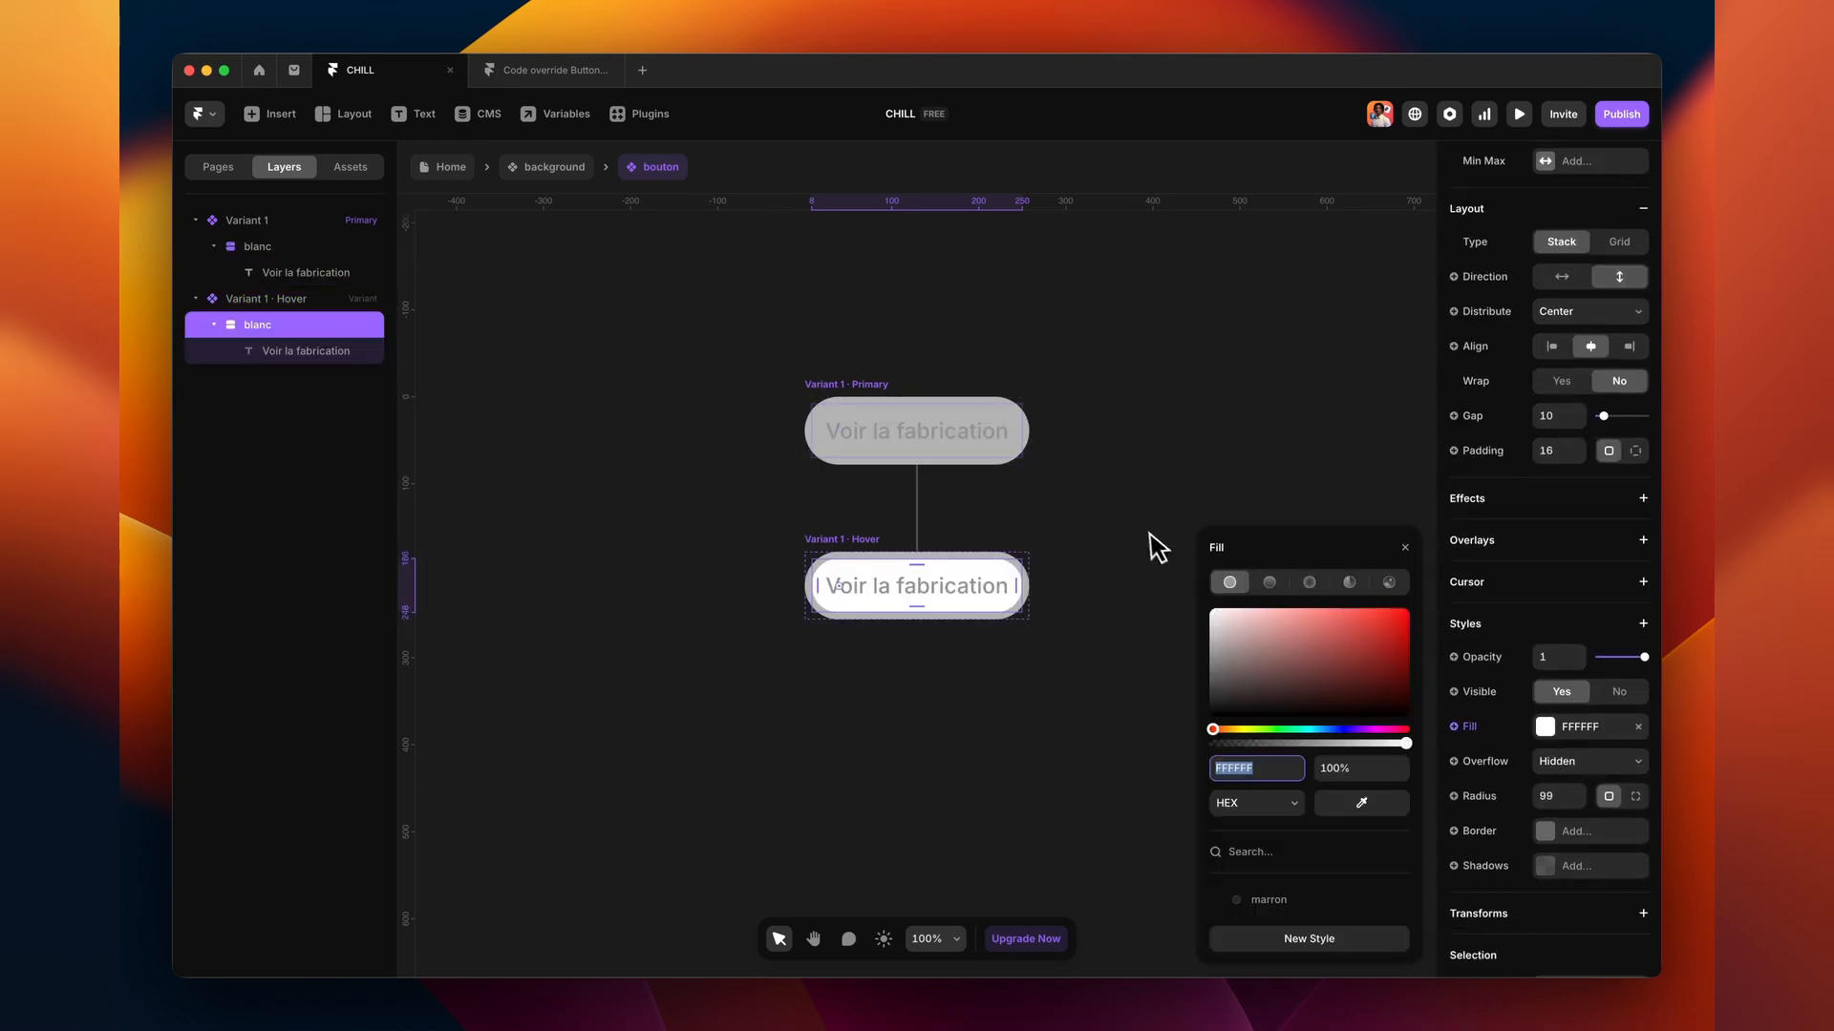
# - Make the default label text white and the hover label text black
pyautogui.click(993, 437)
pyautogui.scroll(-5, 1614, 669)
pyautogui.click(1566, 584)
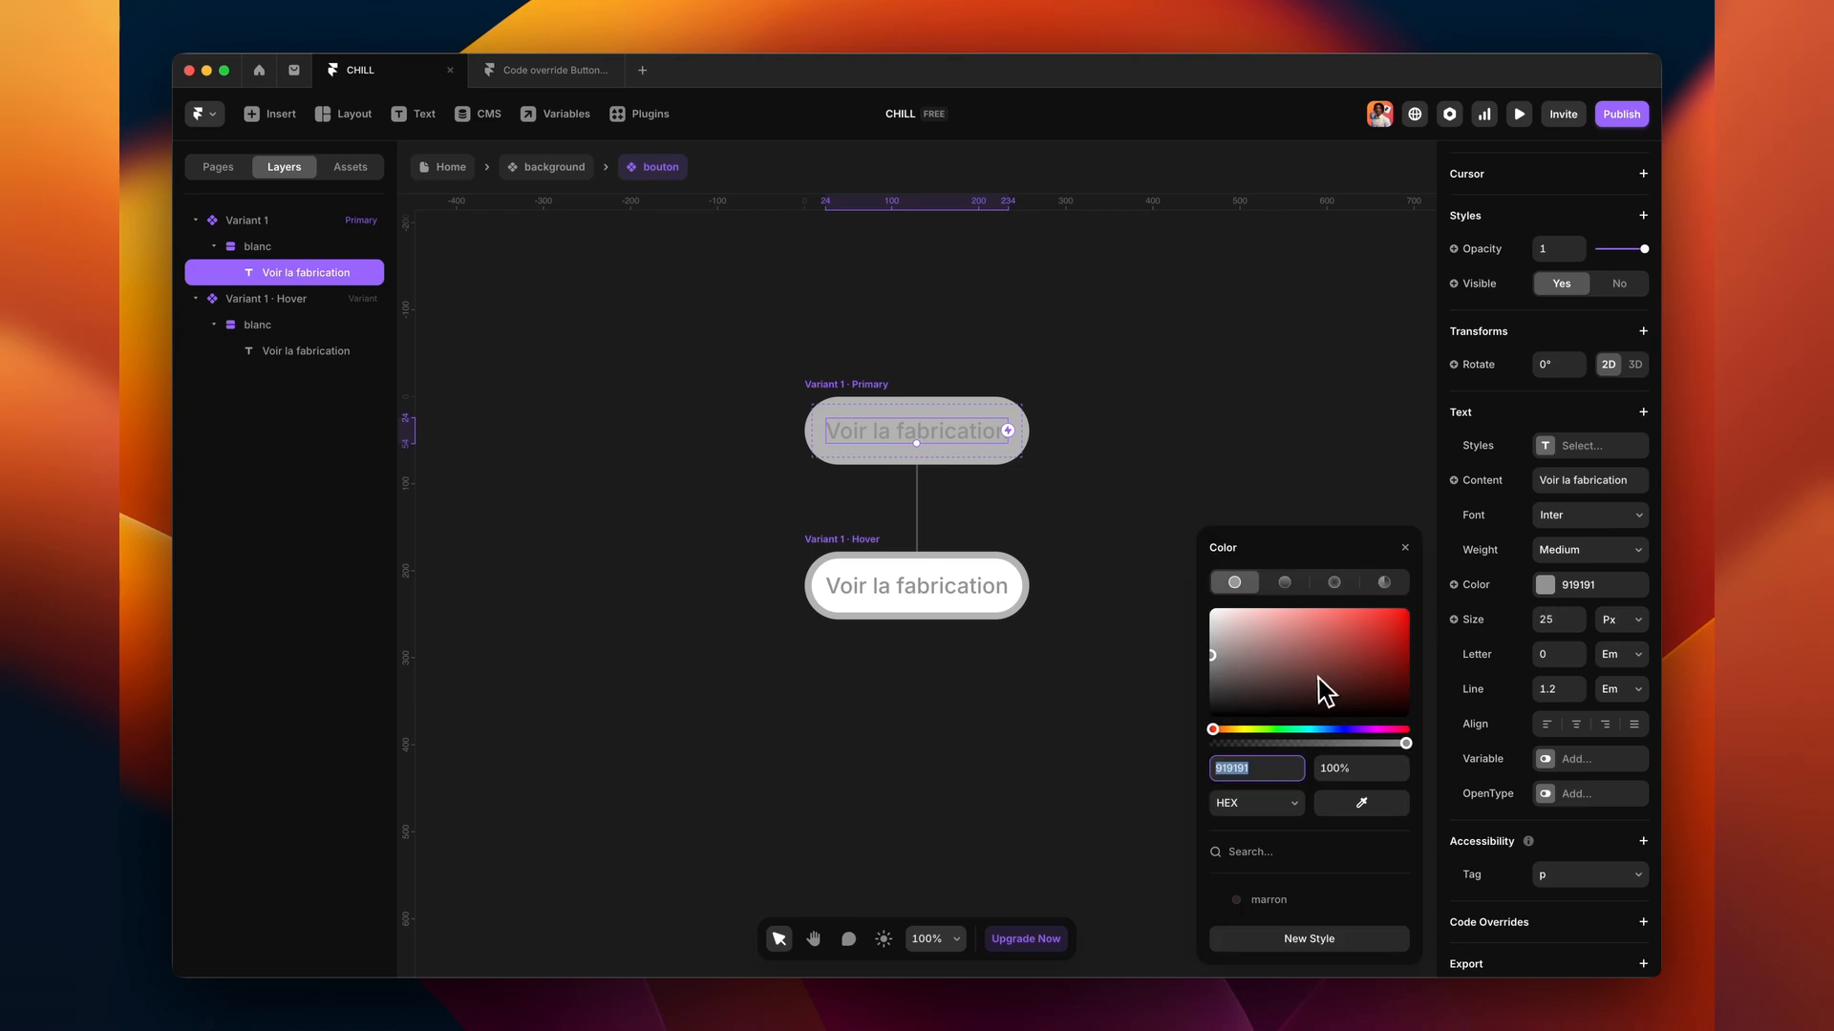
pyautogui.moveTo(1322, 688); pyautogui.dragTo(1028, 495)
pyautogui.click(994, 585)
pyautogui.scroll(-3, 1564, 736)
pyautogui.click(1564, 766)
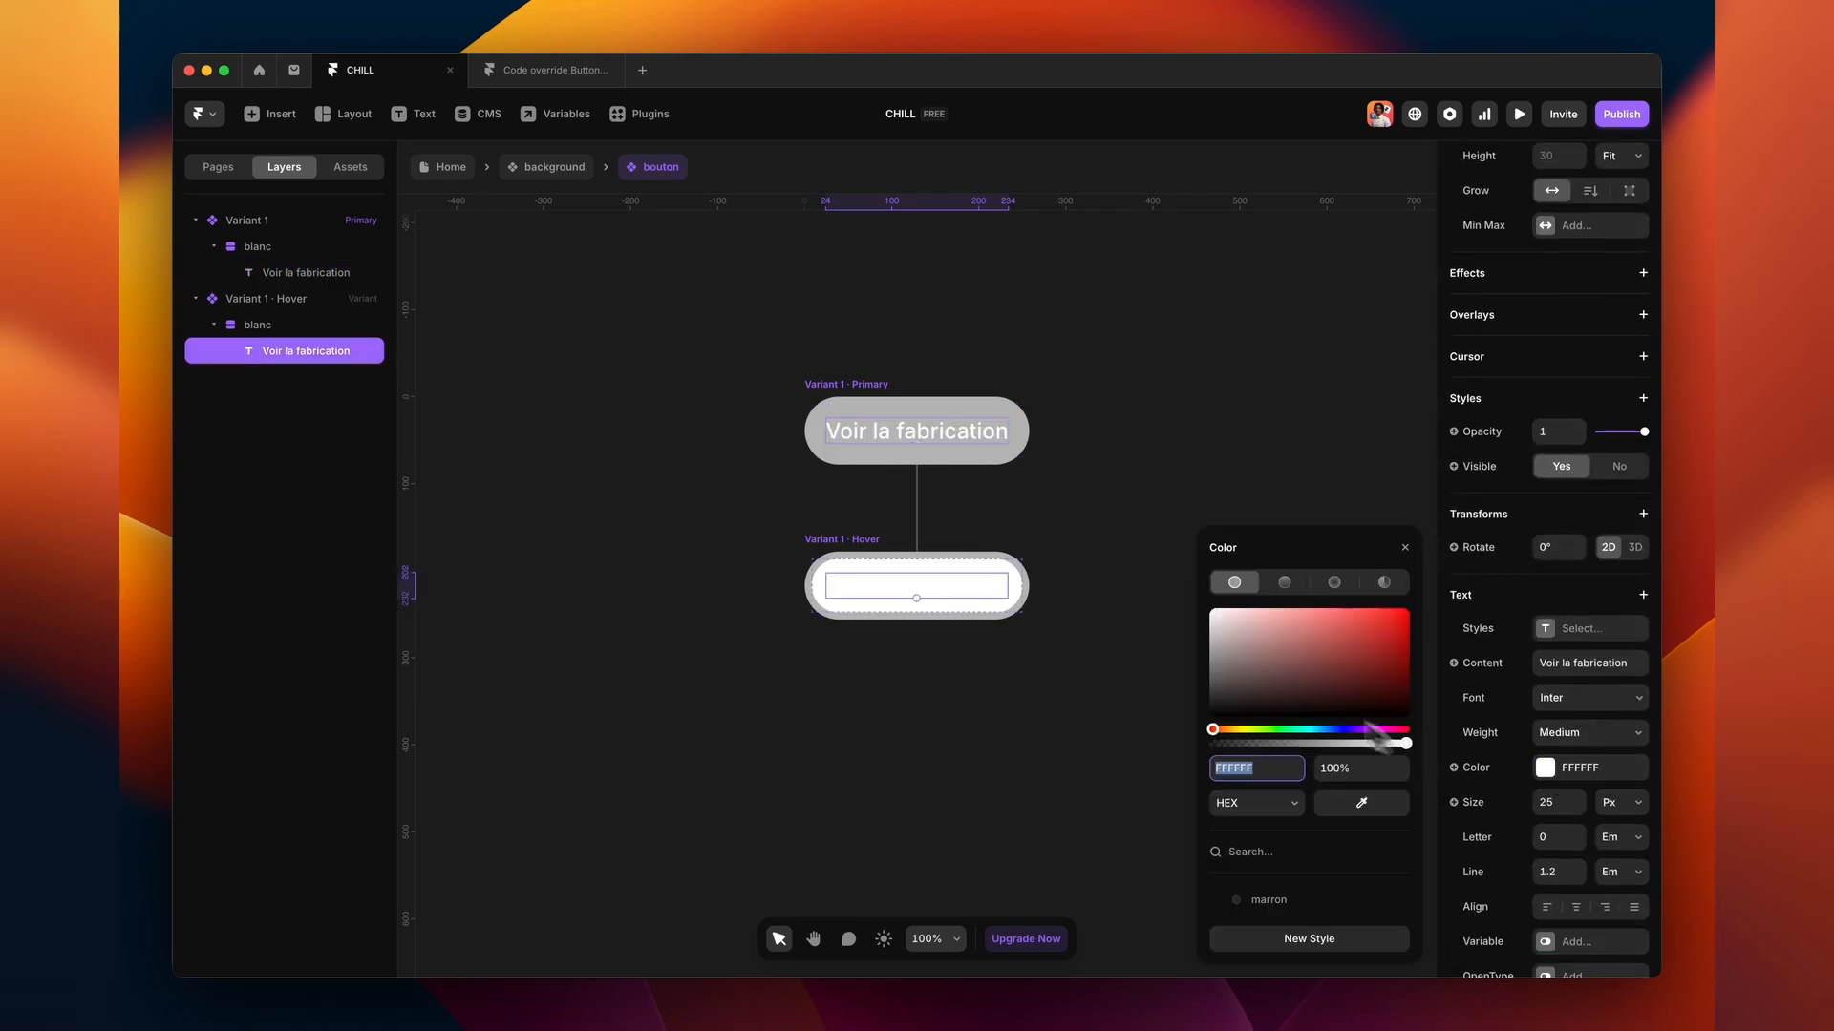
pyautogui.moveTo(1280, 702); pyautogui.dragTo(1165, 764)
pyautogui.click(1098, 812)
# - Return to the page and put the button back into Variant 2's background
pyautogui.doubleClick(1098, 812)
pyautogui.scroll(2, 772, 769)
pyautogui.scroll(-1, 771, 769)
pyautogui.moveTo(771, 771); pyautogui.dragTo(732, 556)
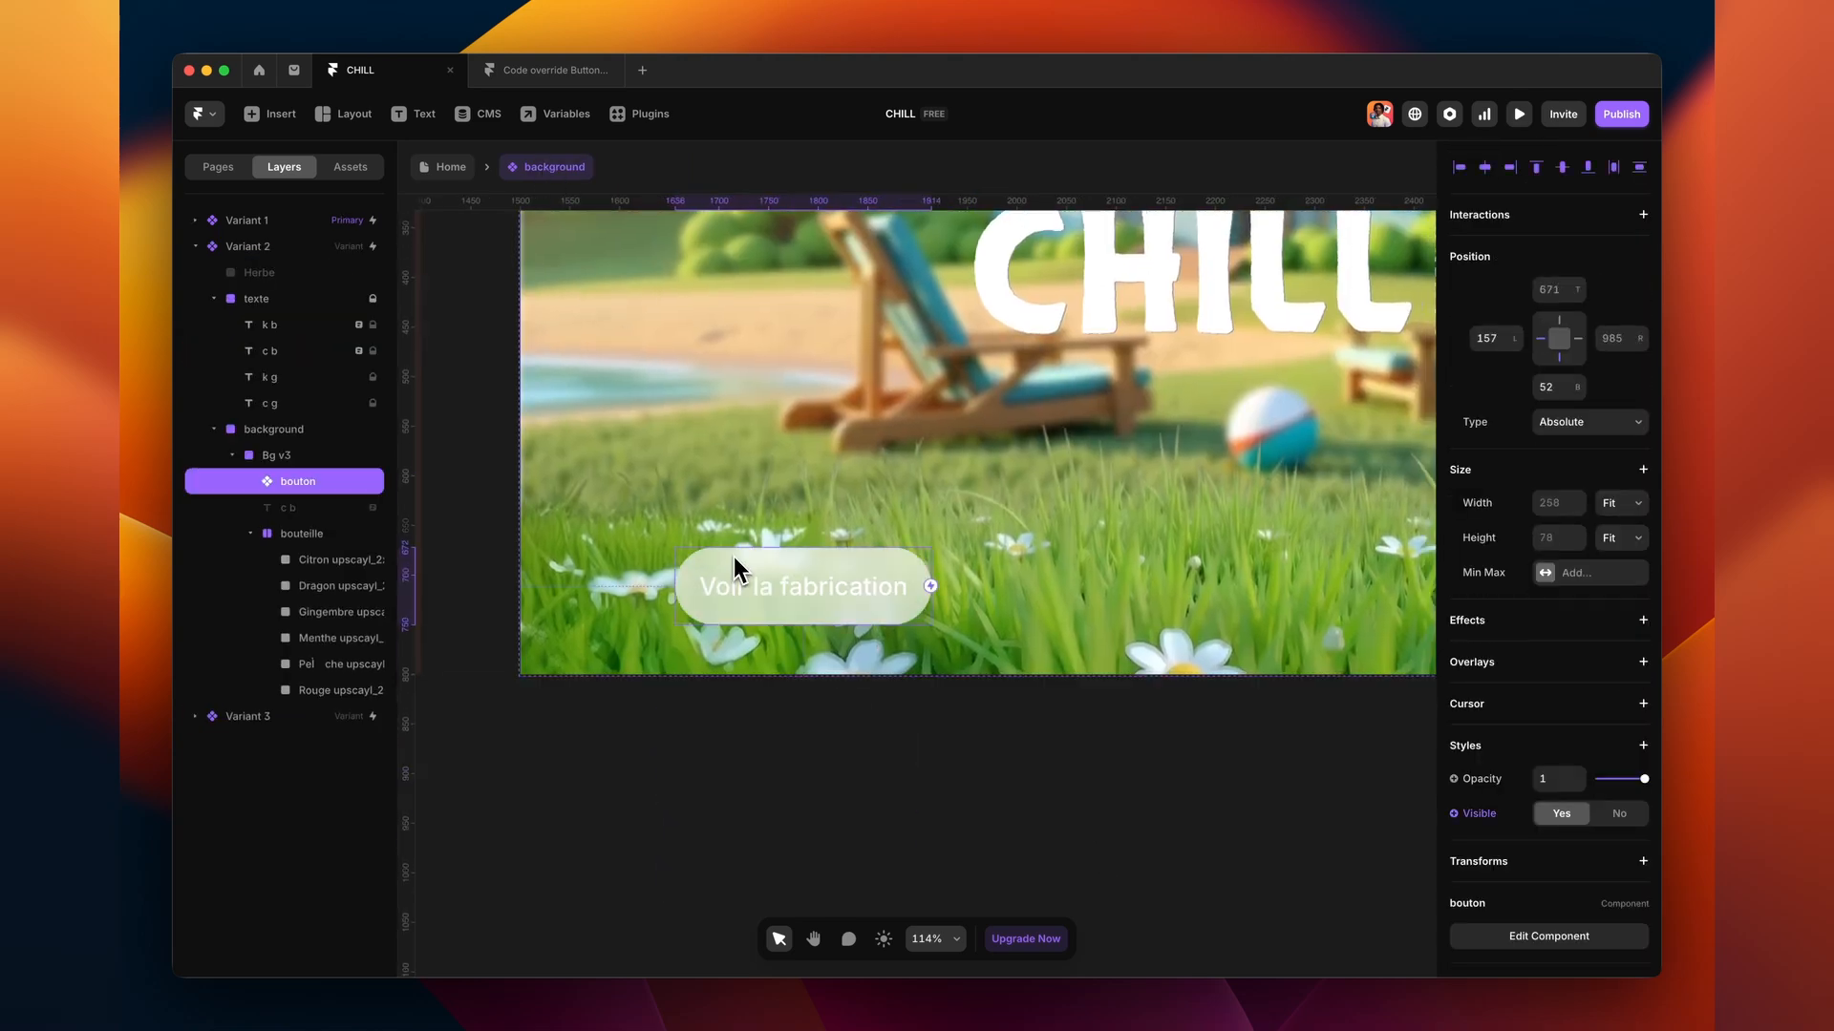
pyautogui.doubleClick(877, 602)
# - Expose the button's BG blur and fill as component properties, including a Background colour variable
pyautogui.scroll(-5, 1566, 768)
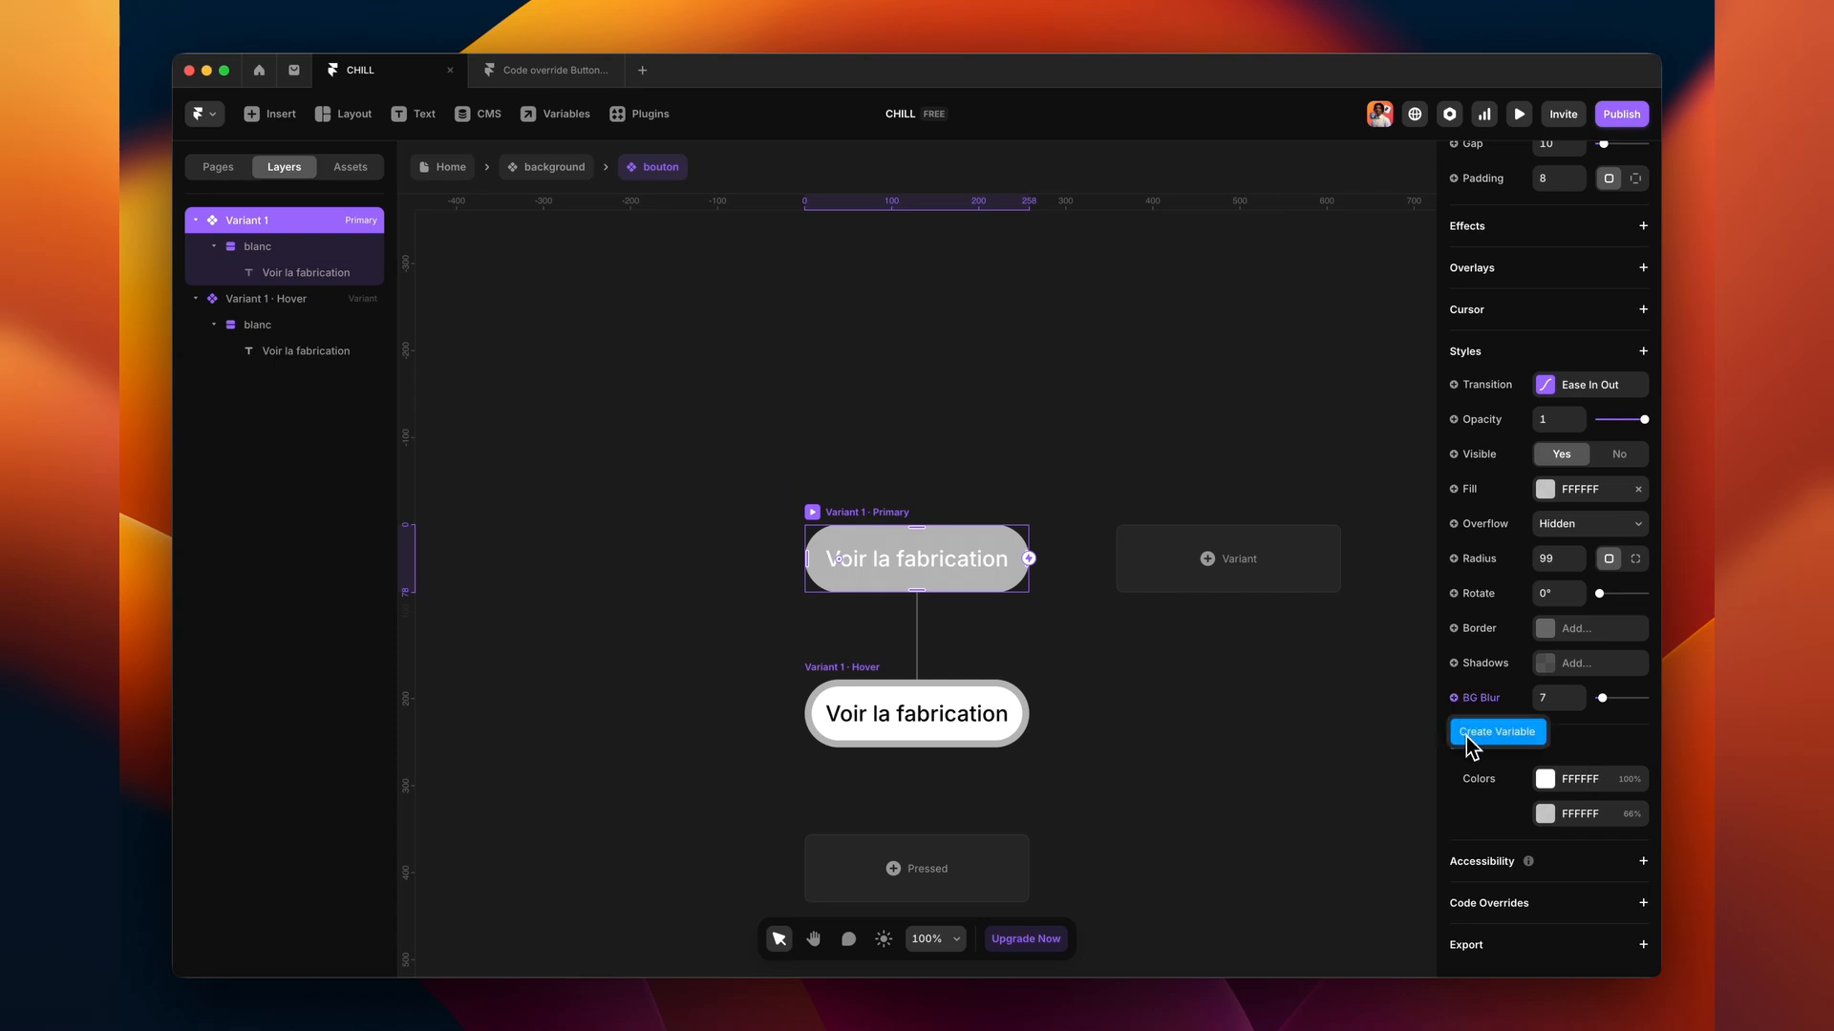
pyautogui.click(1476, 730)
pyautogui.click(1454, 489)
pyautogui.moveTo(1475, 554)
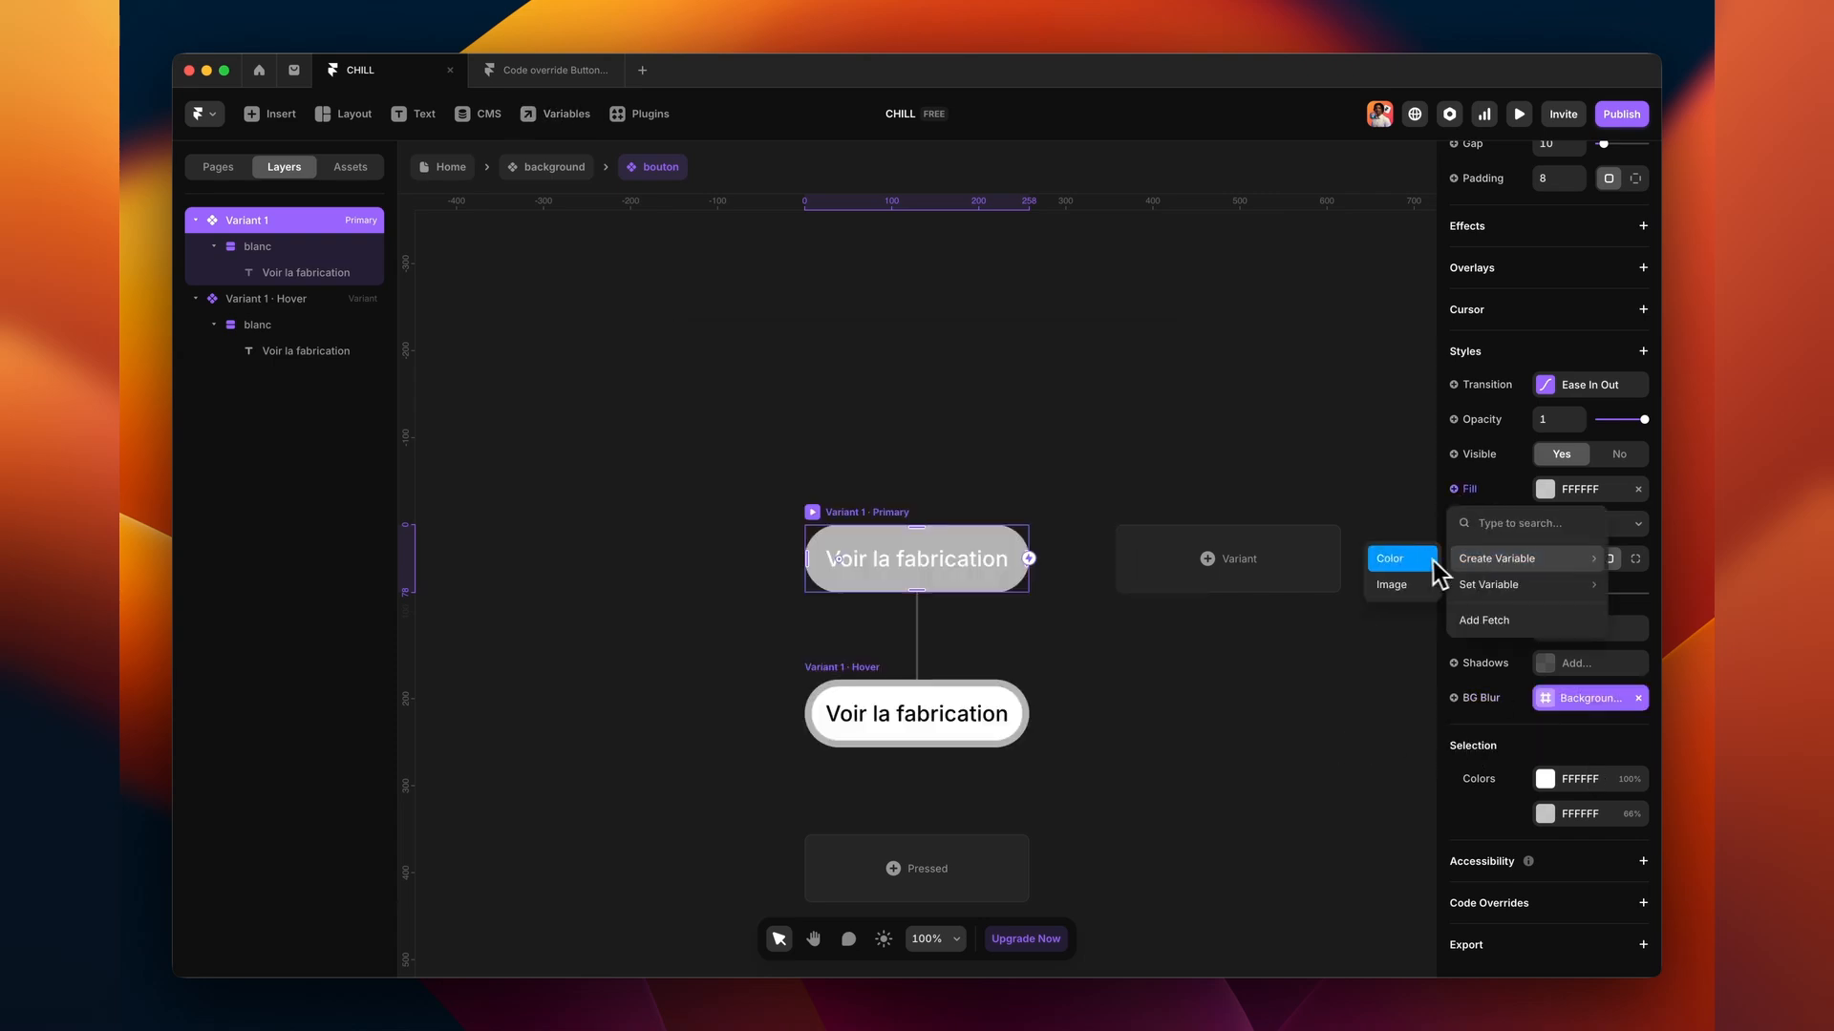
pyautogui.click(1392, 554)
pyautogui.click(1325, 669)
# - On the page instance, make the button background more transparent and lower its blur
pyautogui.click(548, 168)
pyautogui.scroll(-3, 1590, 802)
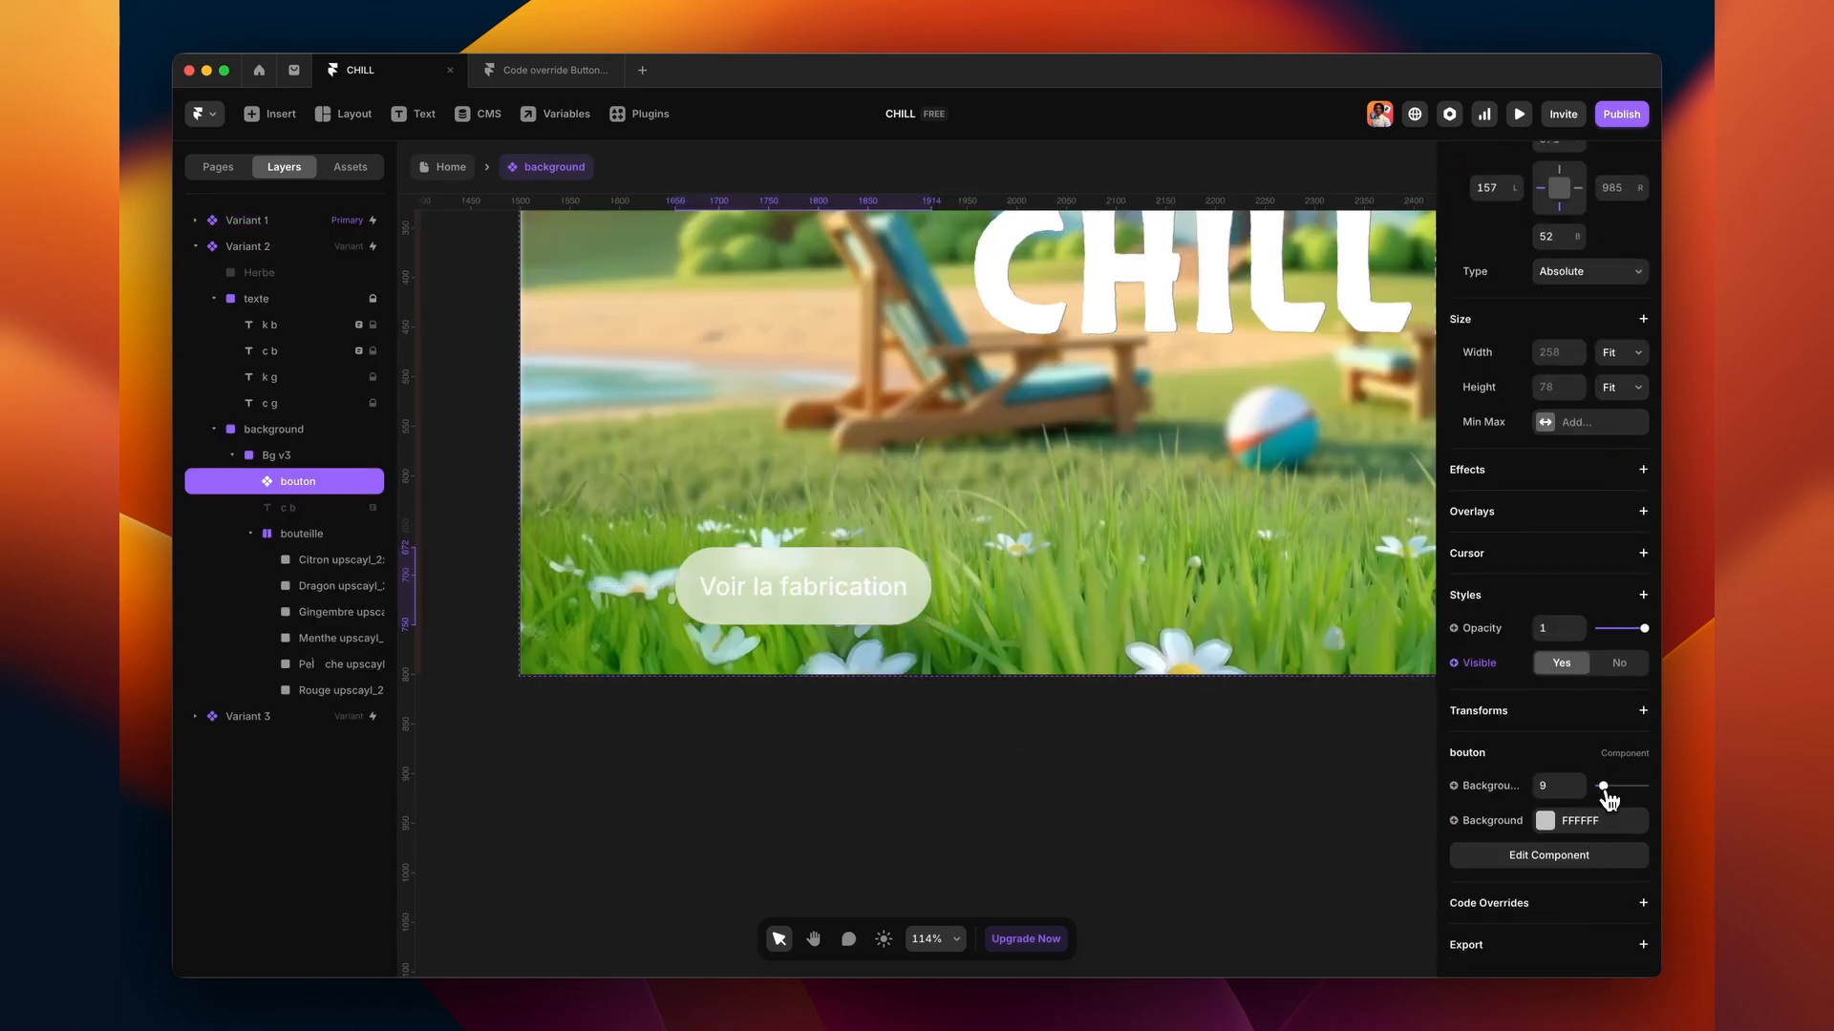
pyautogui.click(1554, 822)
pyautogui.moveTo(1396, 743); pyautogui.dragTo(1307, 744)
pyautogui.moveTo(1608, 791); pyautogui.dragTo(1603, 789)
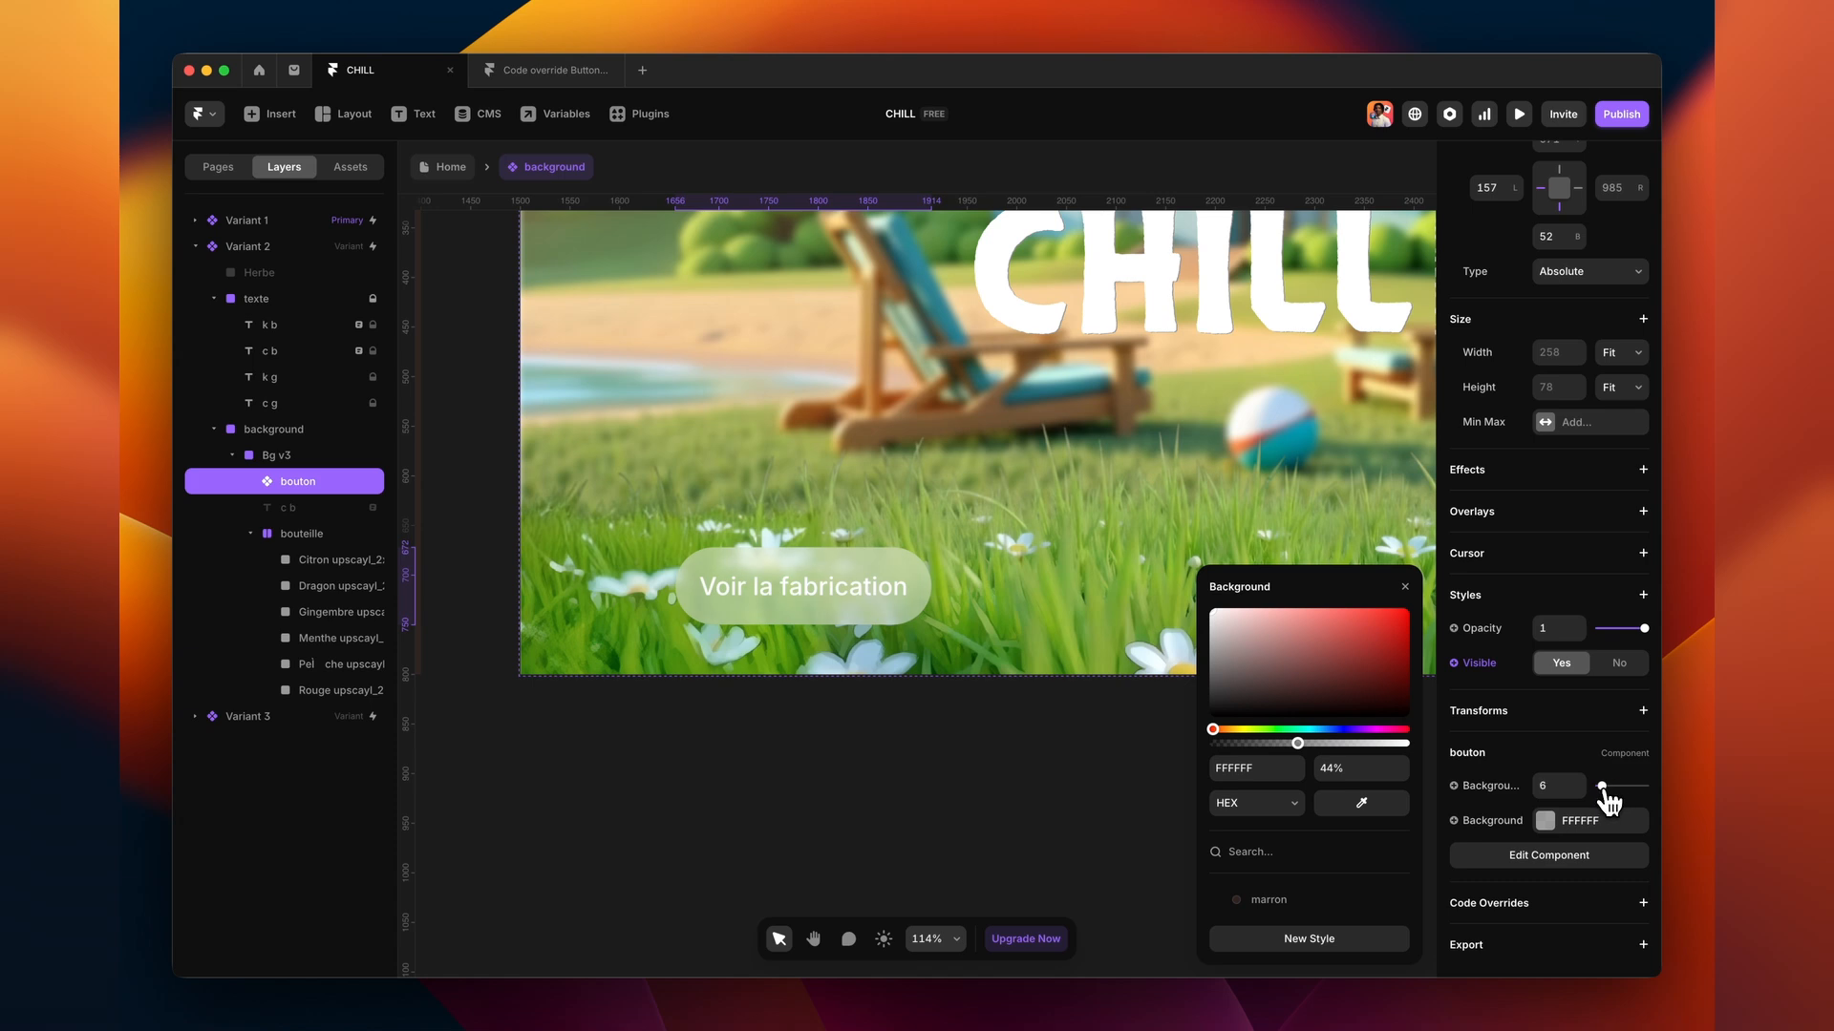
pyautogui.click(1455, 807)
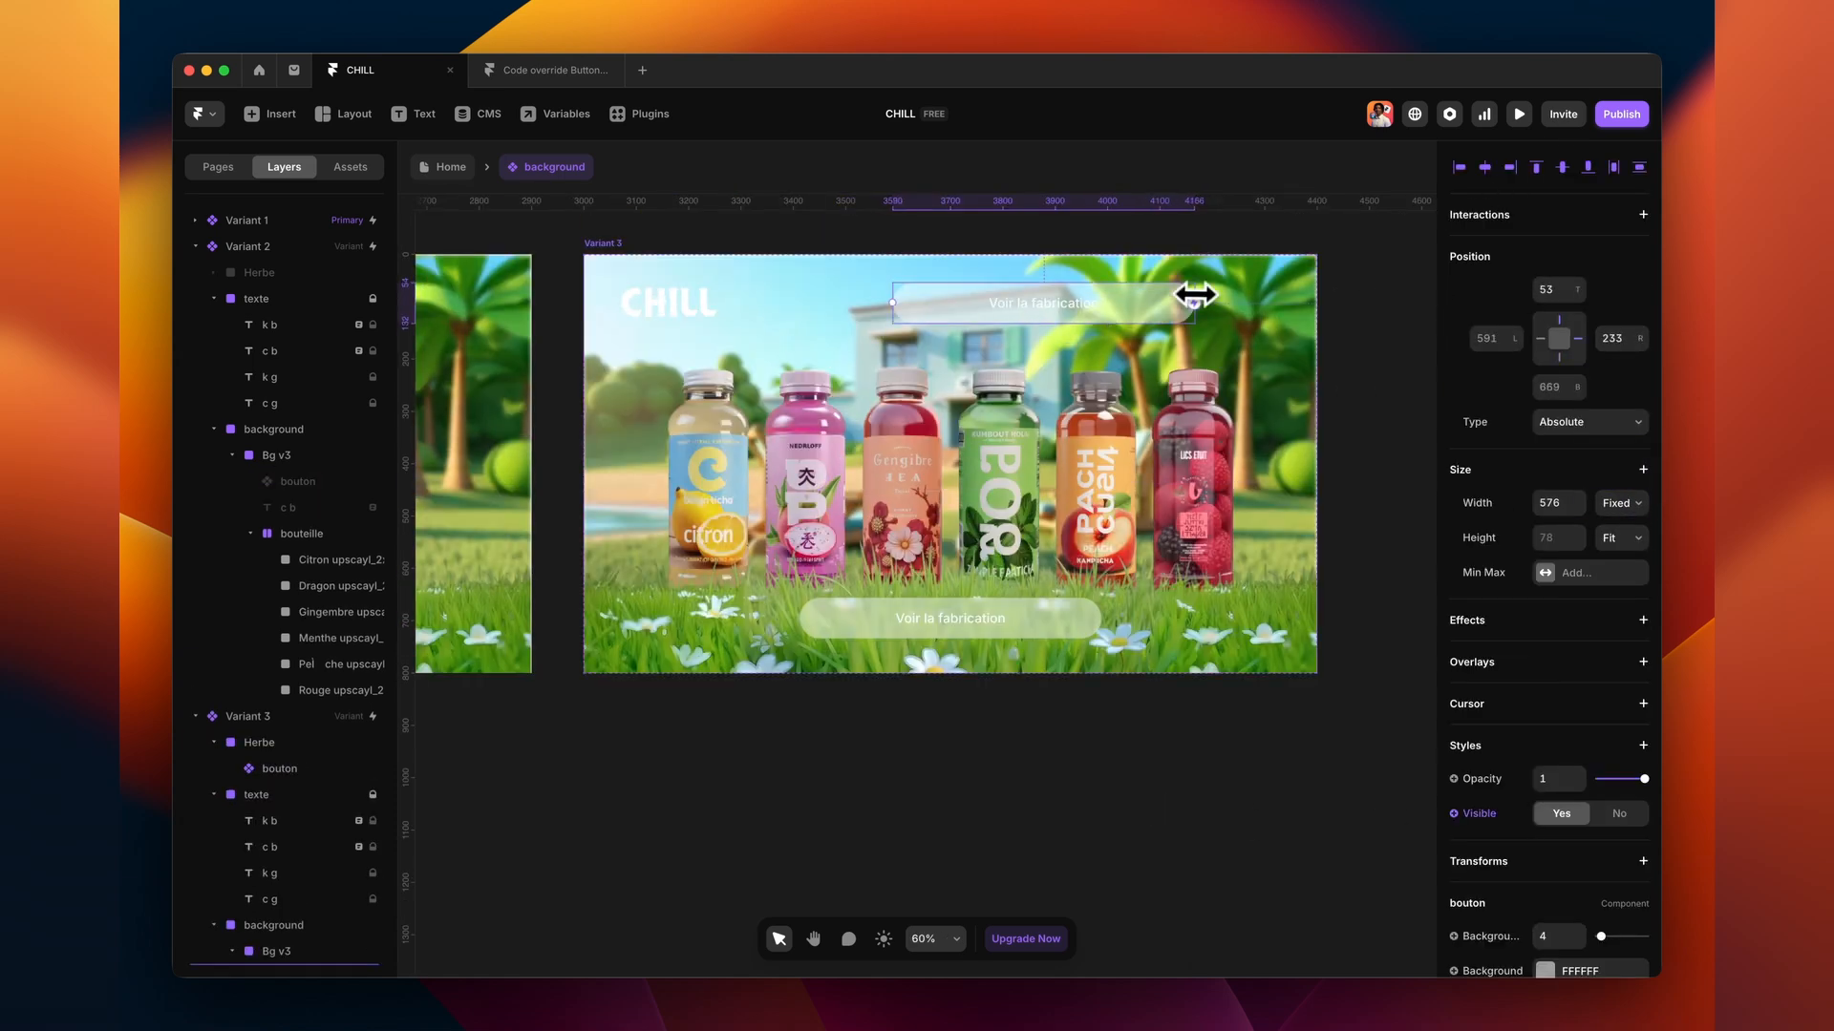
# - Create a Title variable for the label text in the bouton component
pyautogui.doubleClick(1030, 304)
pyautogui.doubleClick(957, 573)
pyautogui.click(1476, 486)
pyautogui.moveTo(1457, 553)
pyautogui.click(1388, 550)
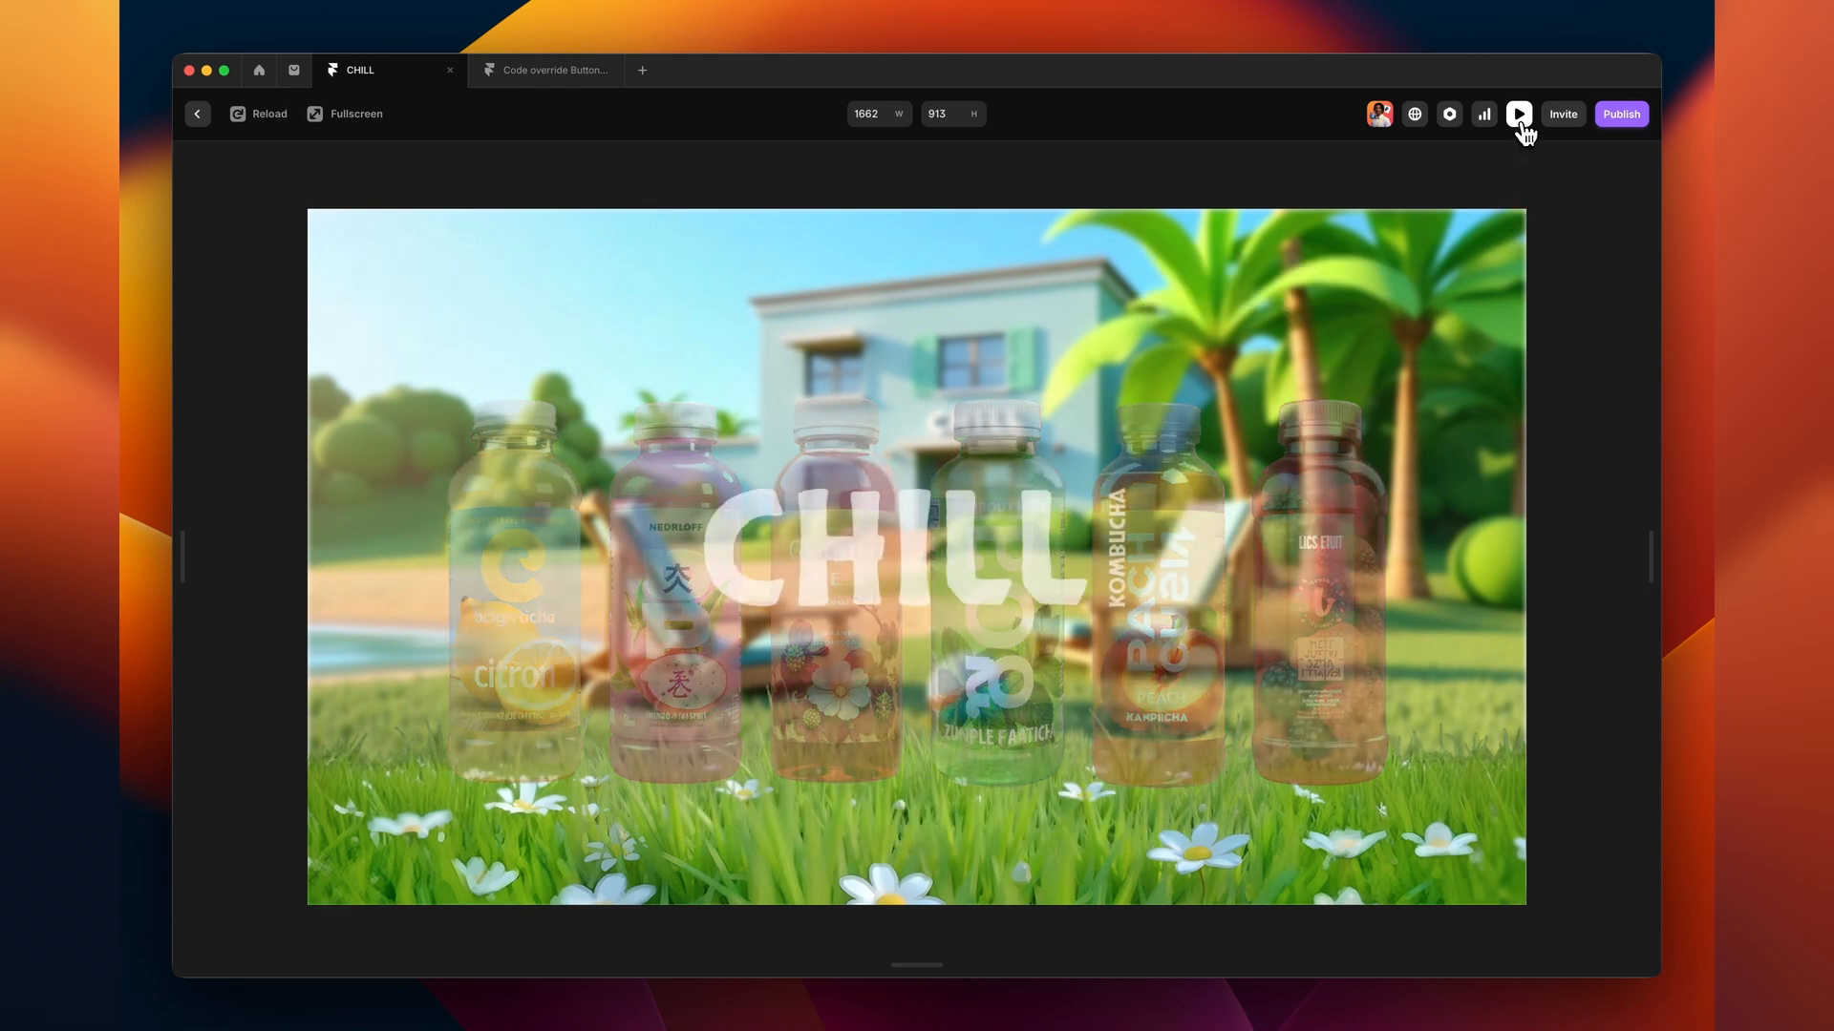
pyautogui.click(1519, 113)
# - Set the Contactez-nous button's width to Fit Content
pyautogui.scroll(5, 1628, 415)
pyautogui.click(1635, 361)
pyautogui.click(554, 168)
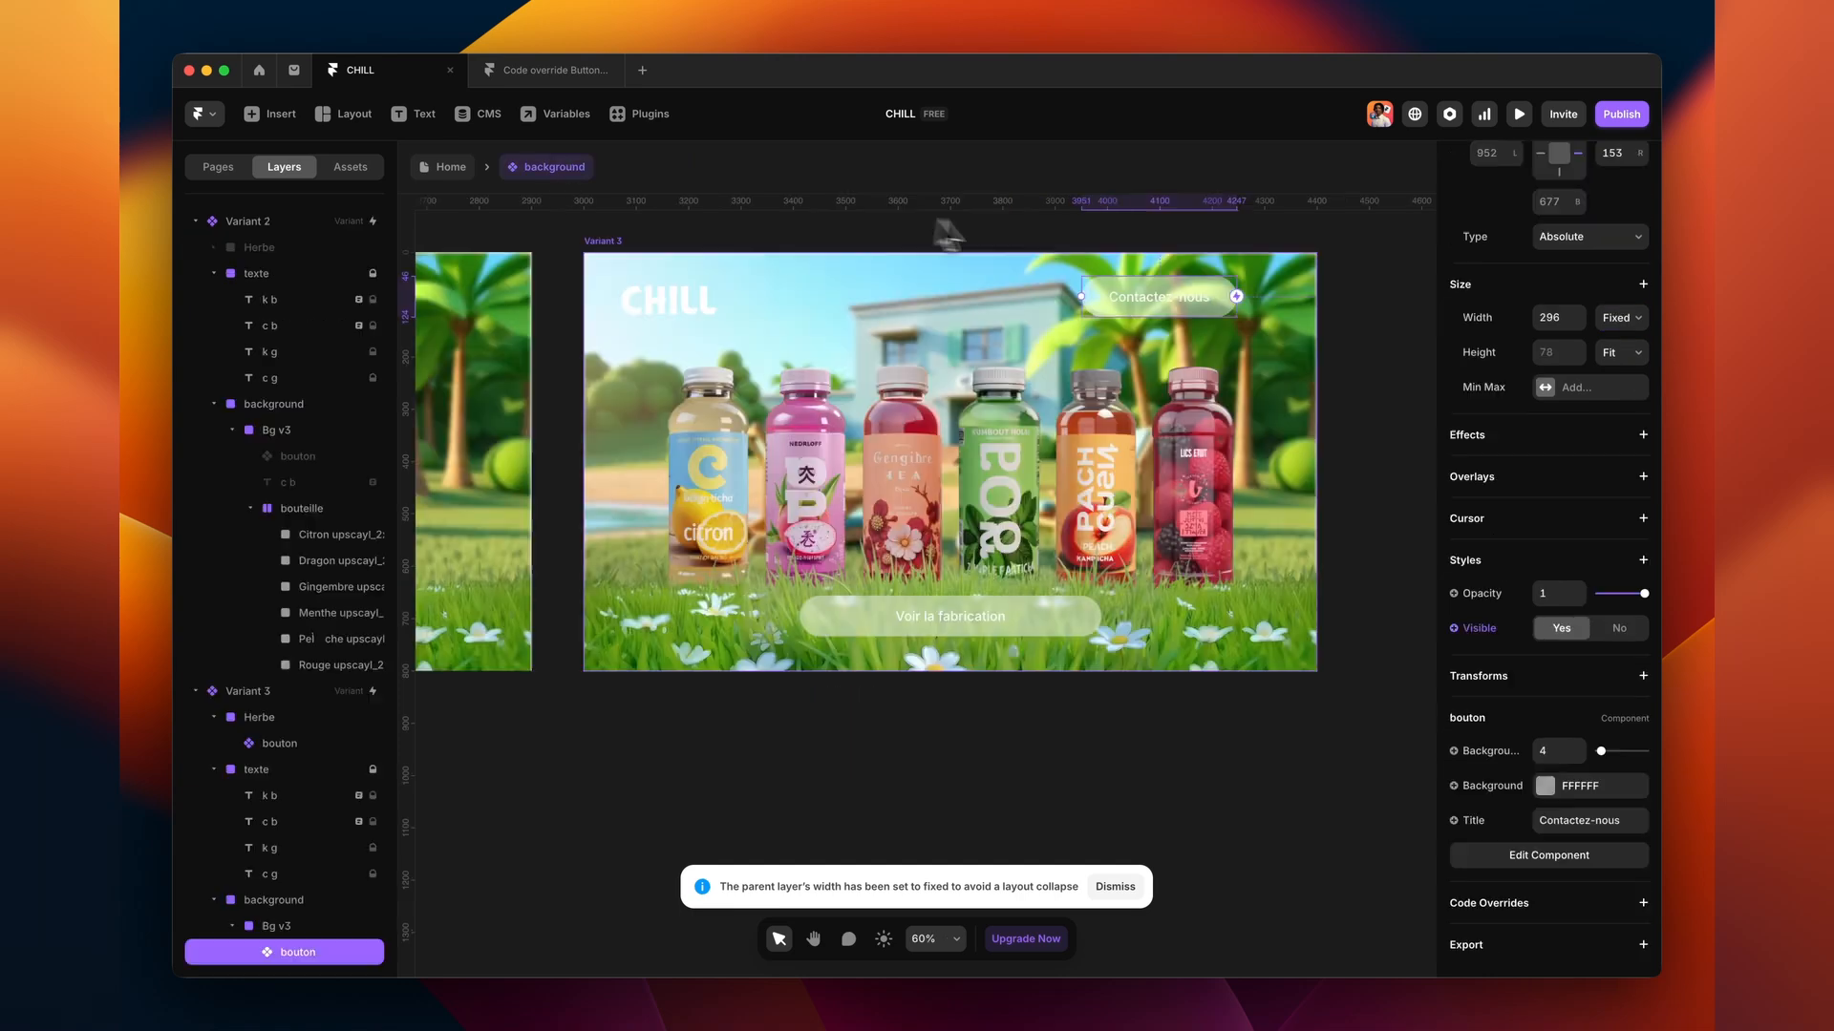
# - Preview from Variant 3 and trigger the scene transition to test the button hover
pyautogui.click(608, 245)
pyautogui.press('super+p')
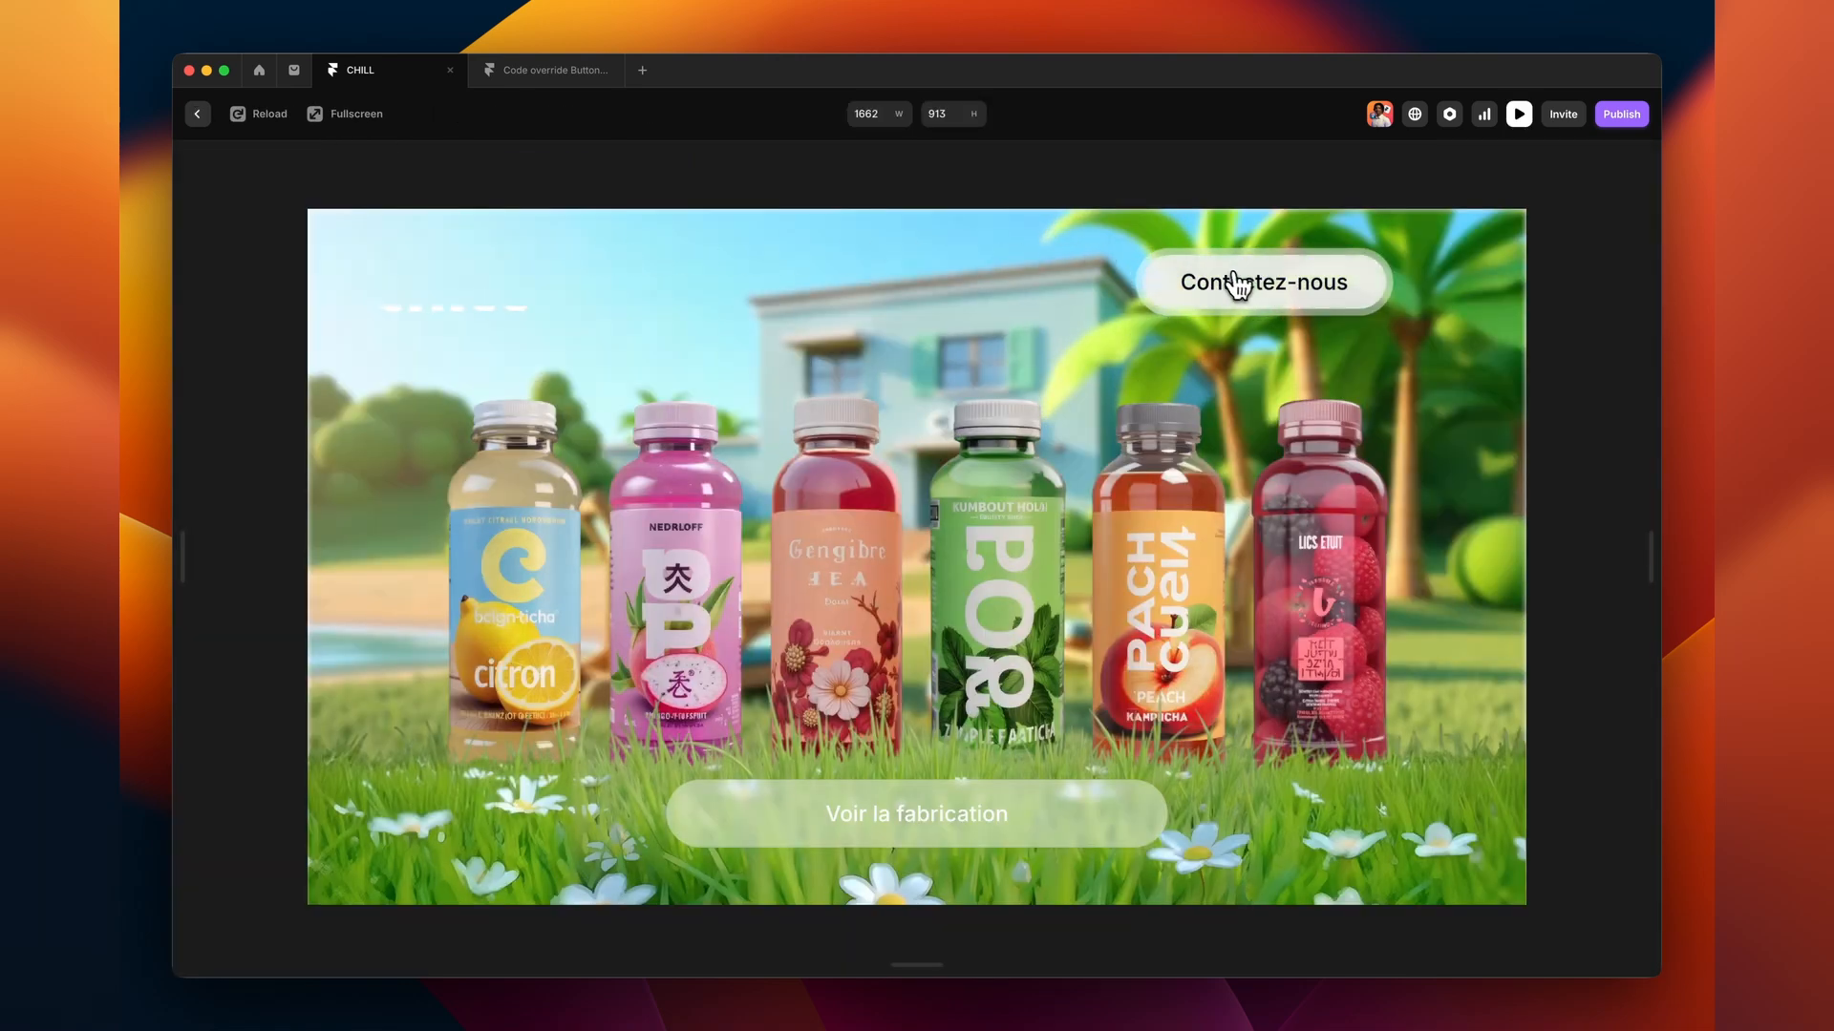
pyautogui.click(1073, 812)
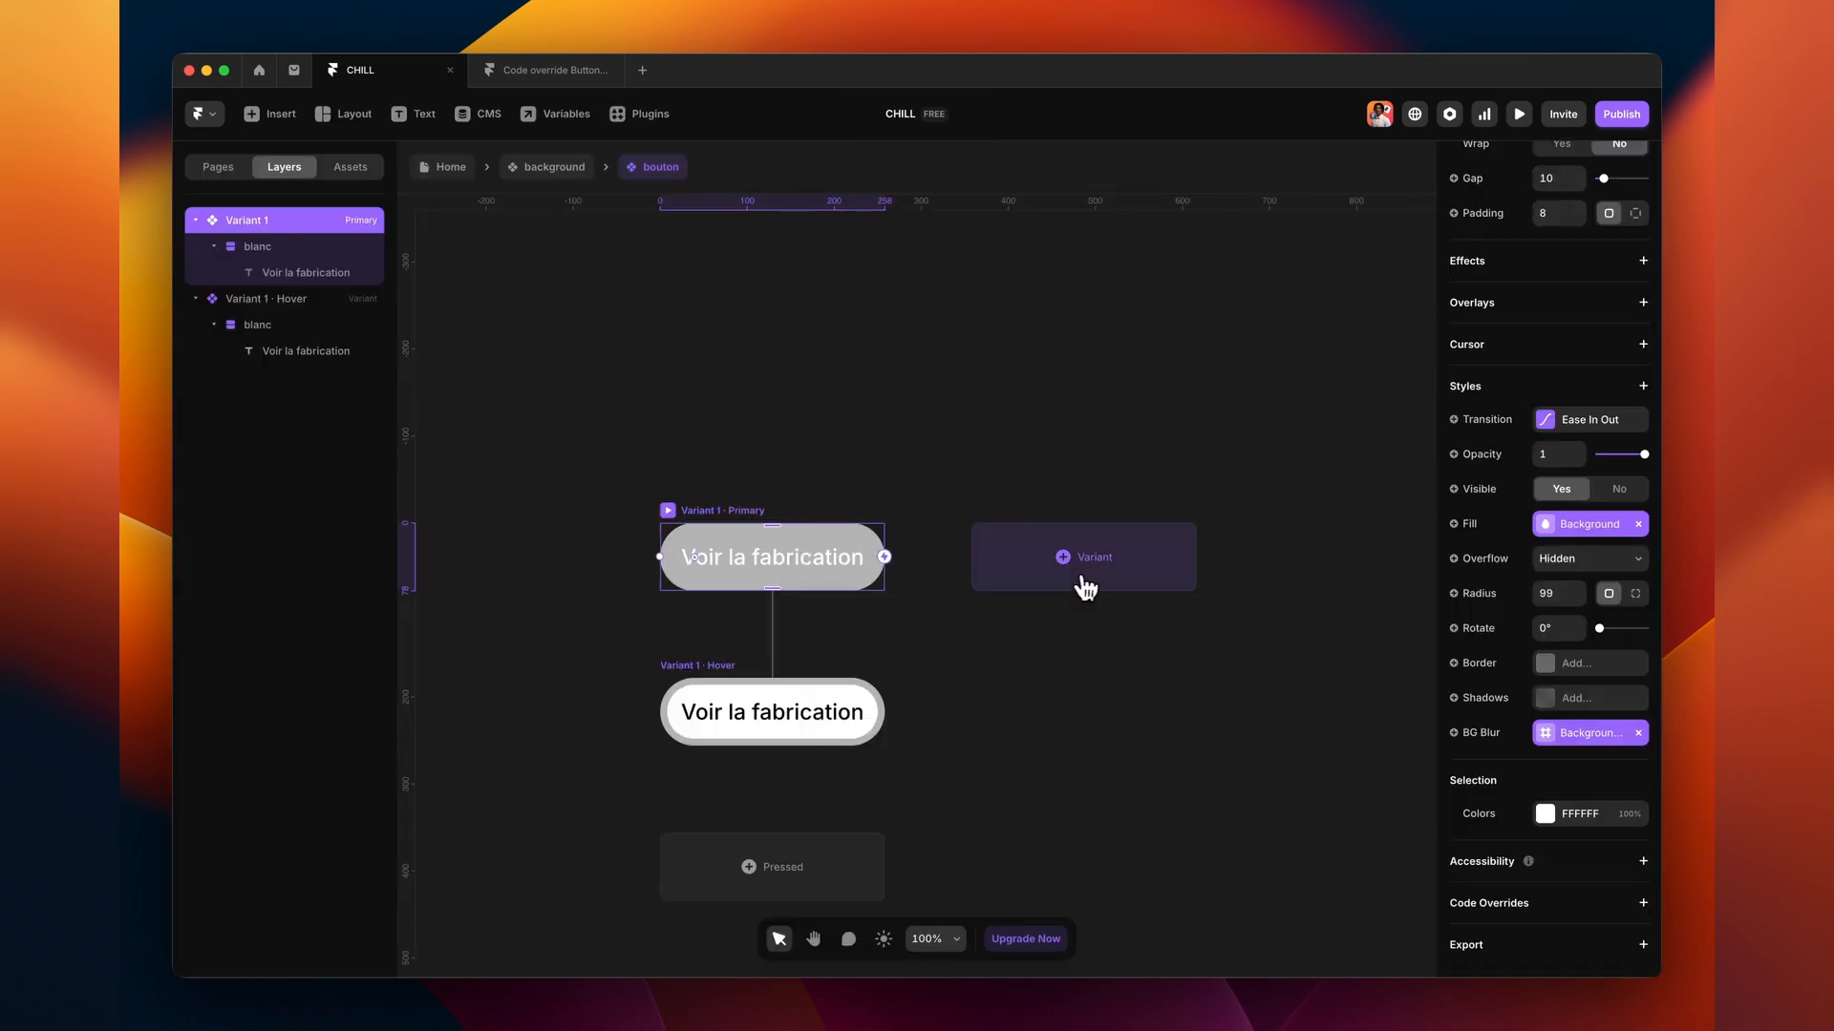
# - Make bouton's Variant 2 a round Feather Menu icon button, scaled down to about 0.73×
pyautogui.moveTo(561, 315); pyautogui.dragTo(993, 583)
pyautogui.click(306, 507)
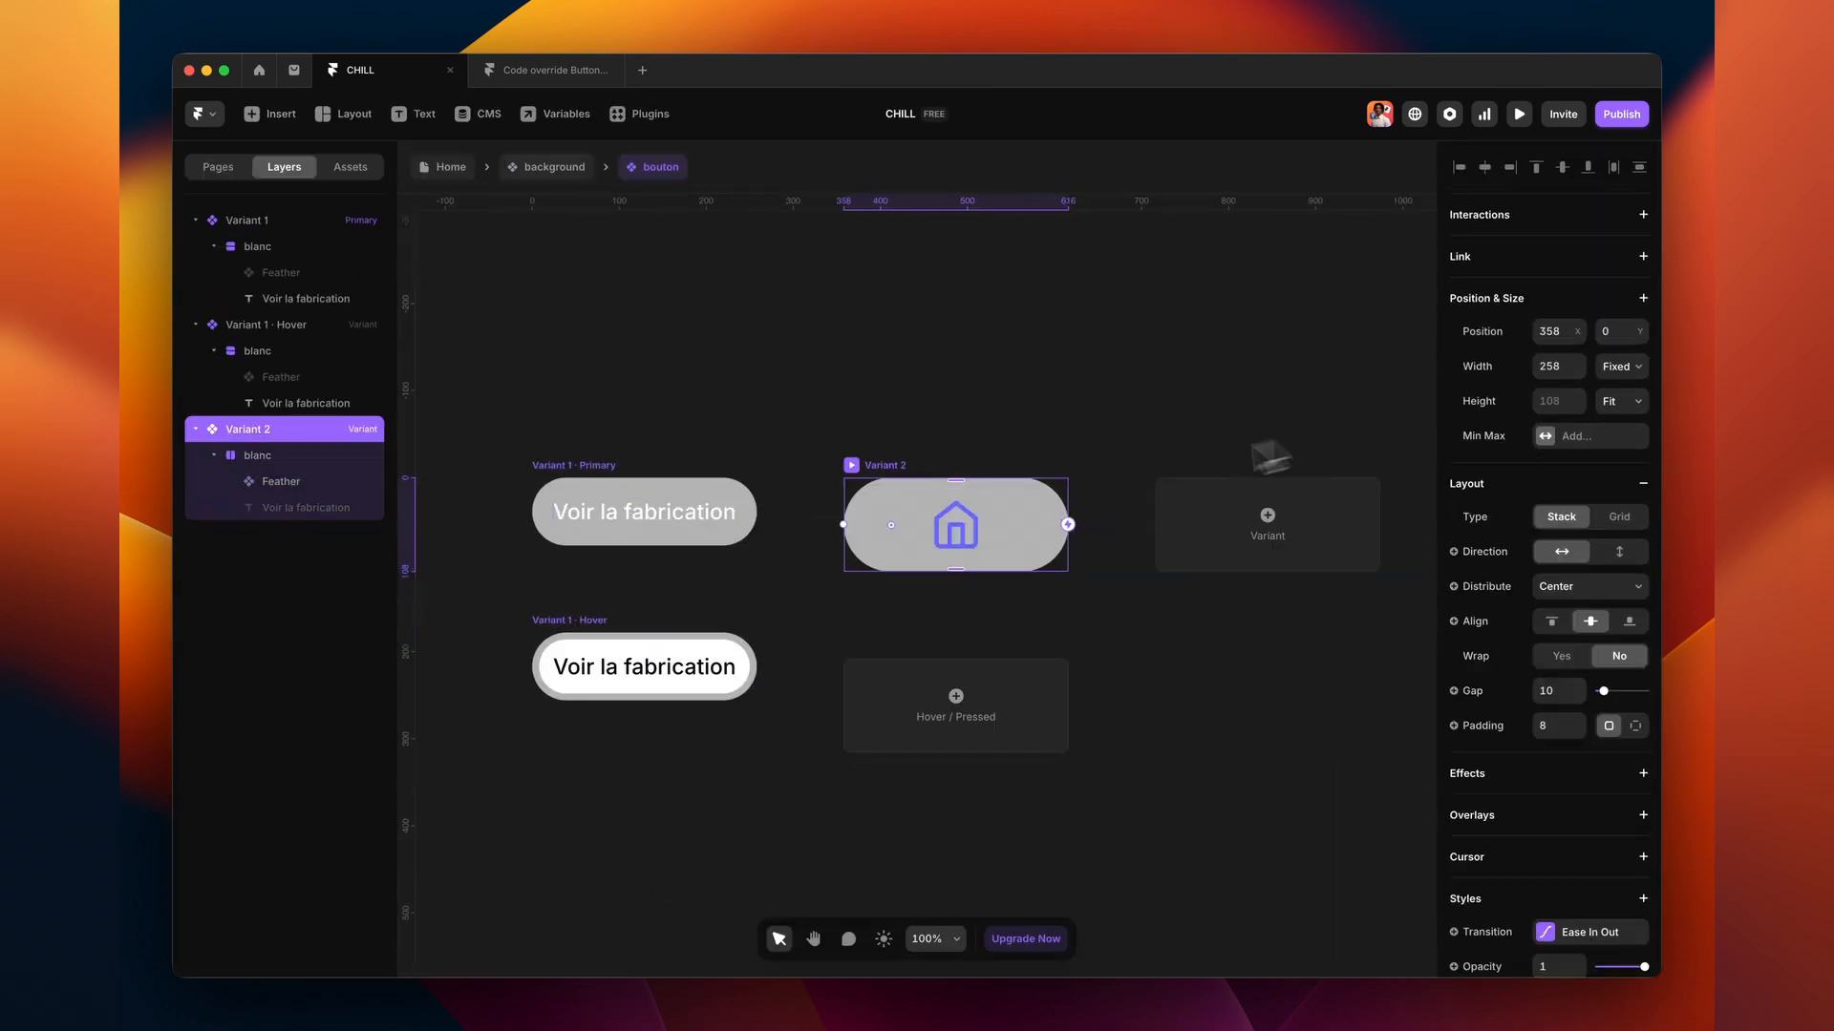
pyautogui.click(1641, 376)
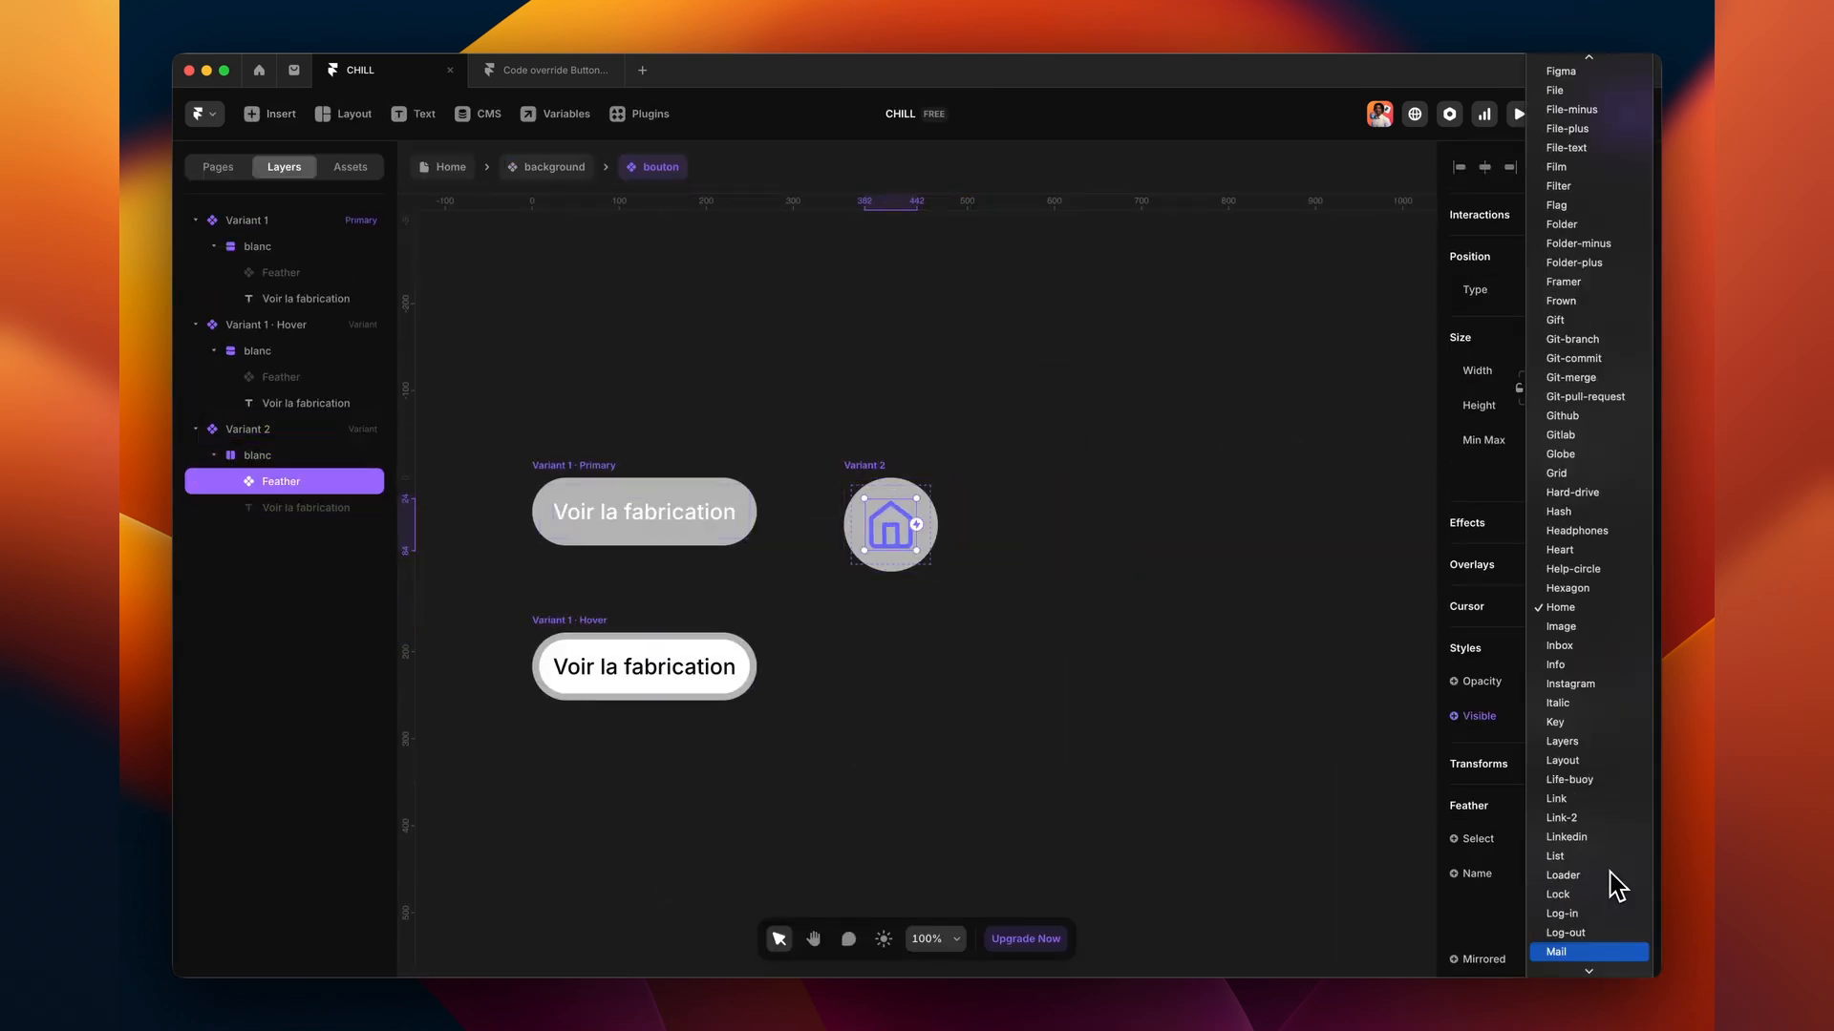
pyautogui.click(1617, 884)
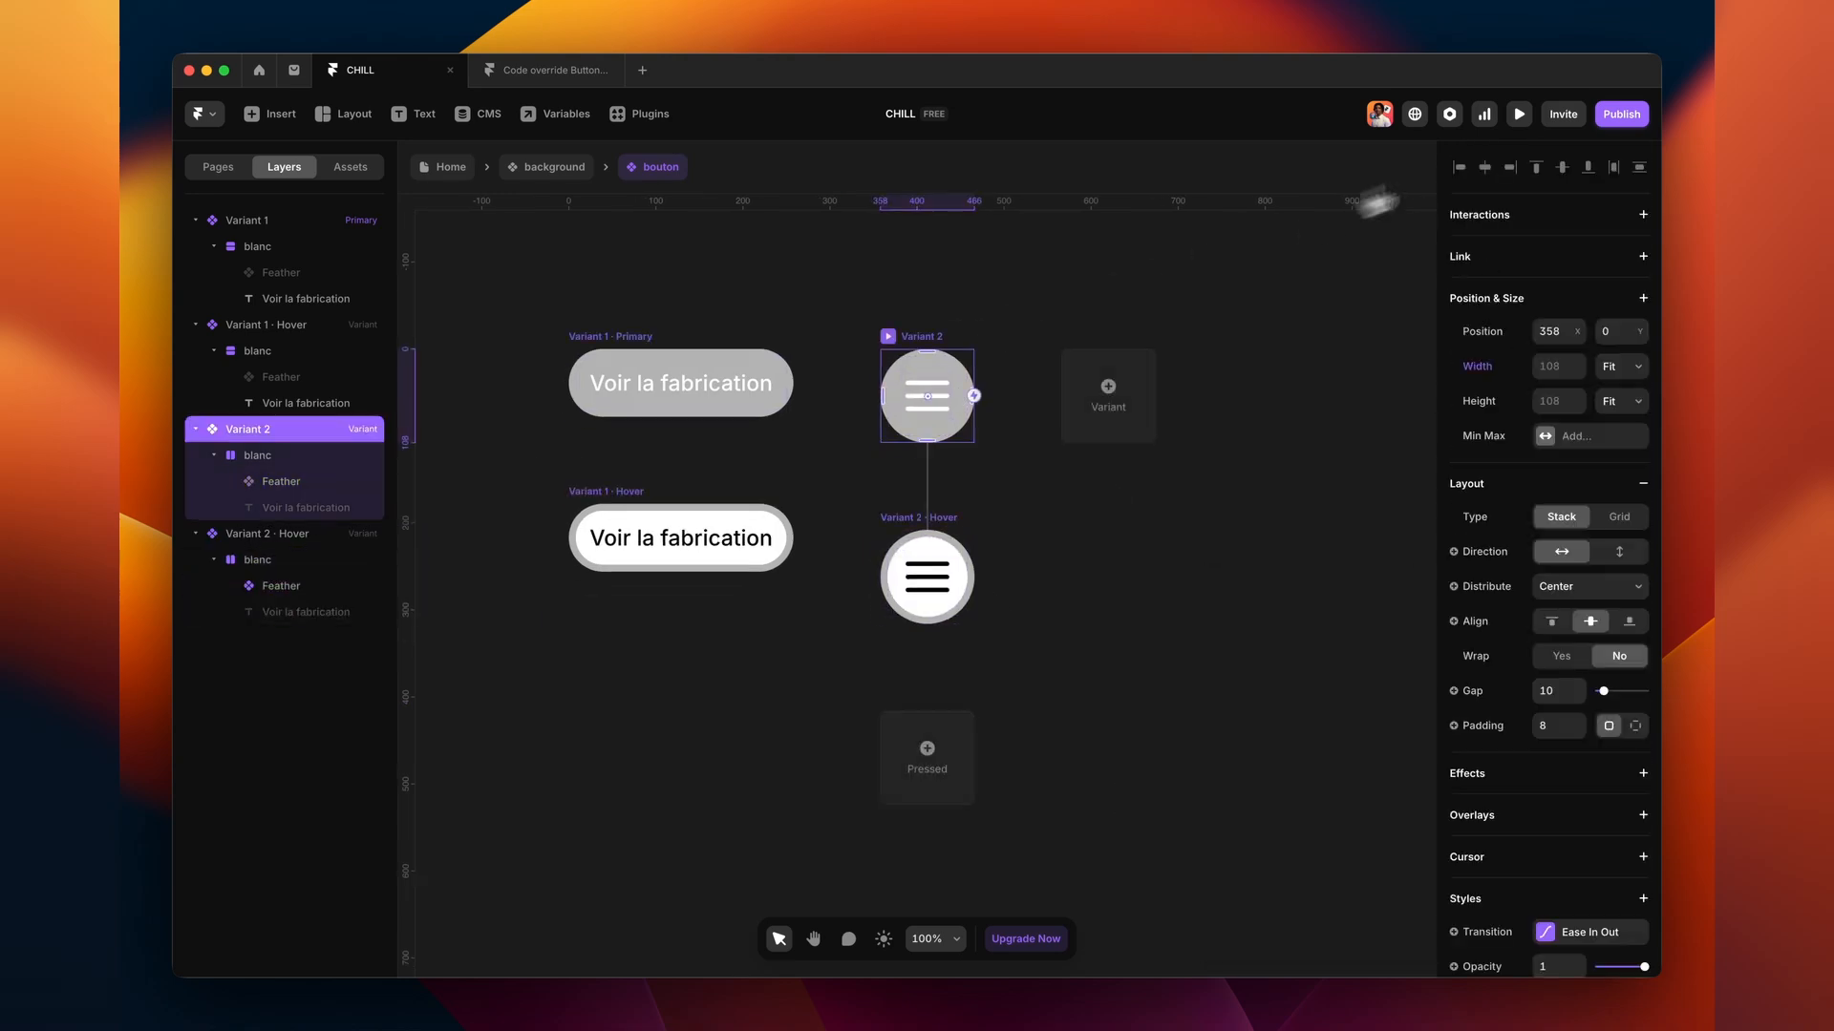
pyautogui.click(1518, 114)
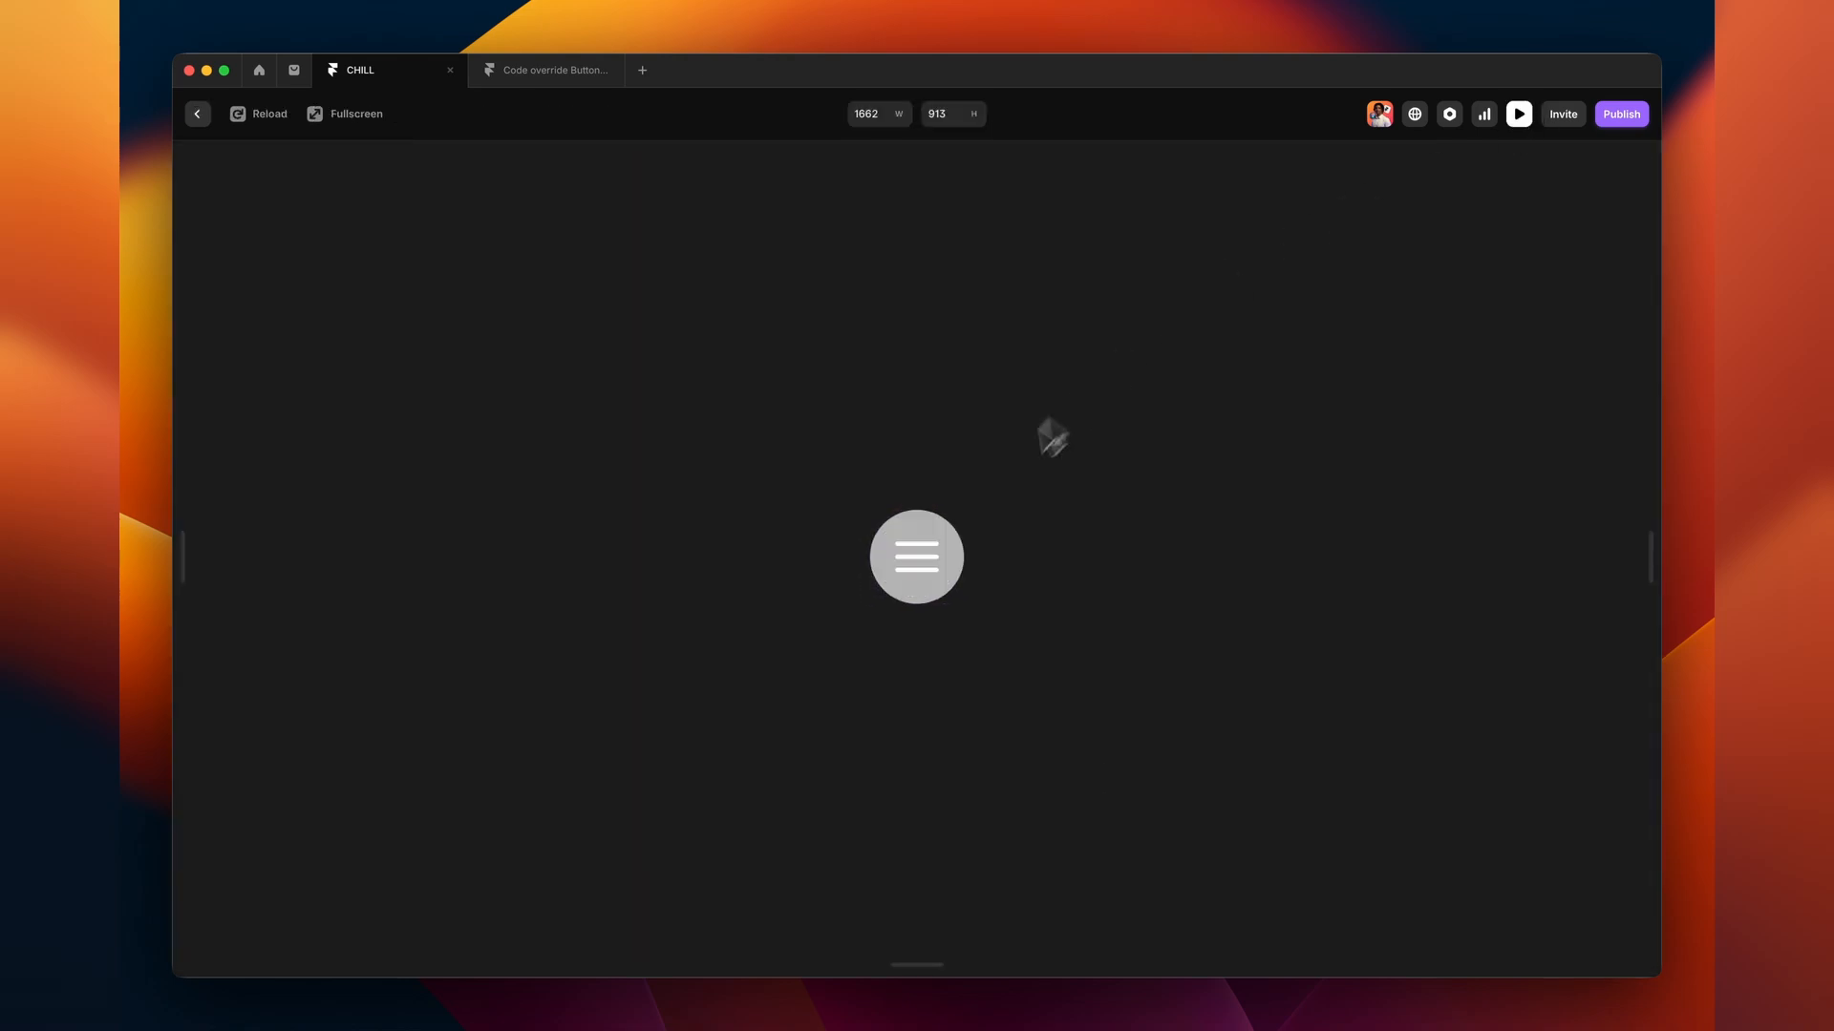
pyautogui.click(1518, 113)
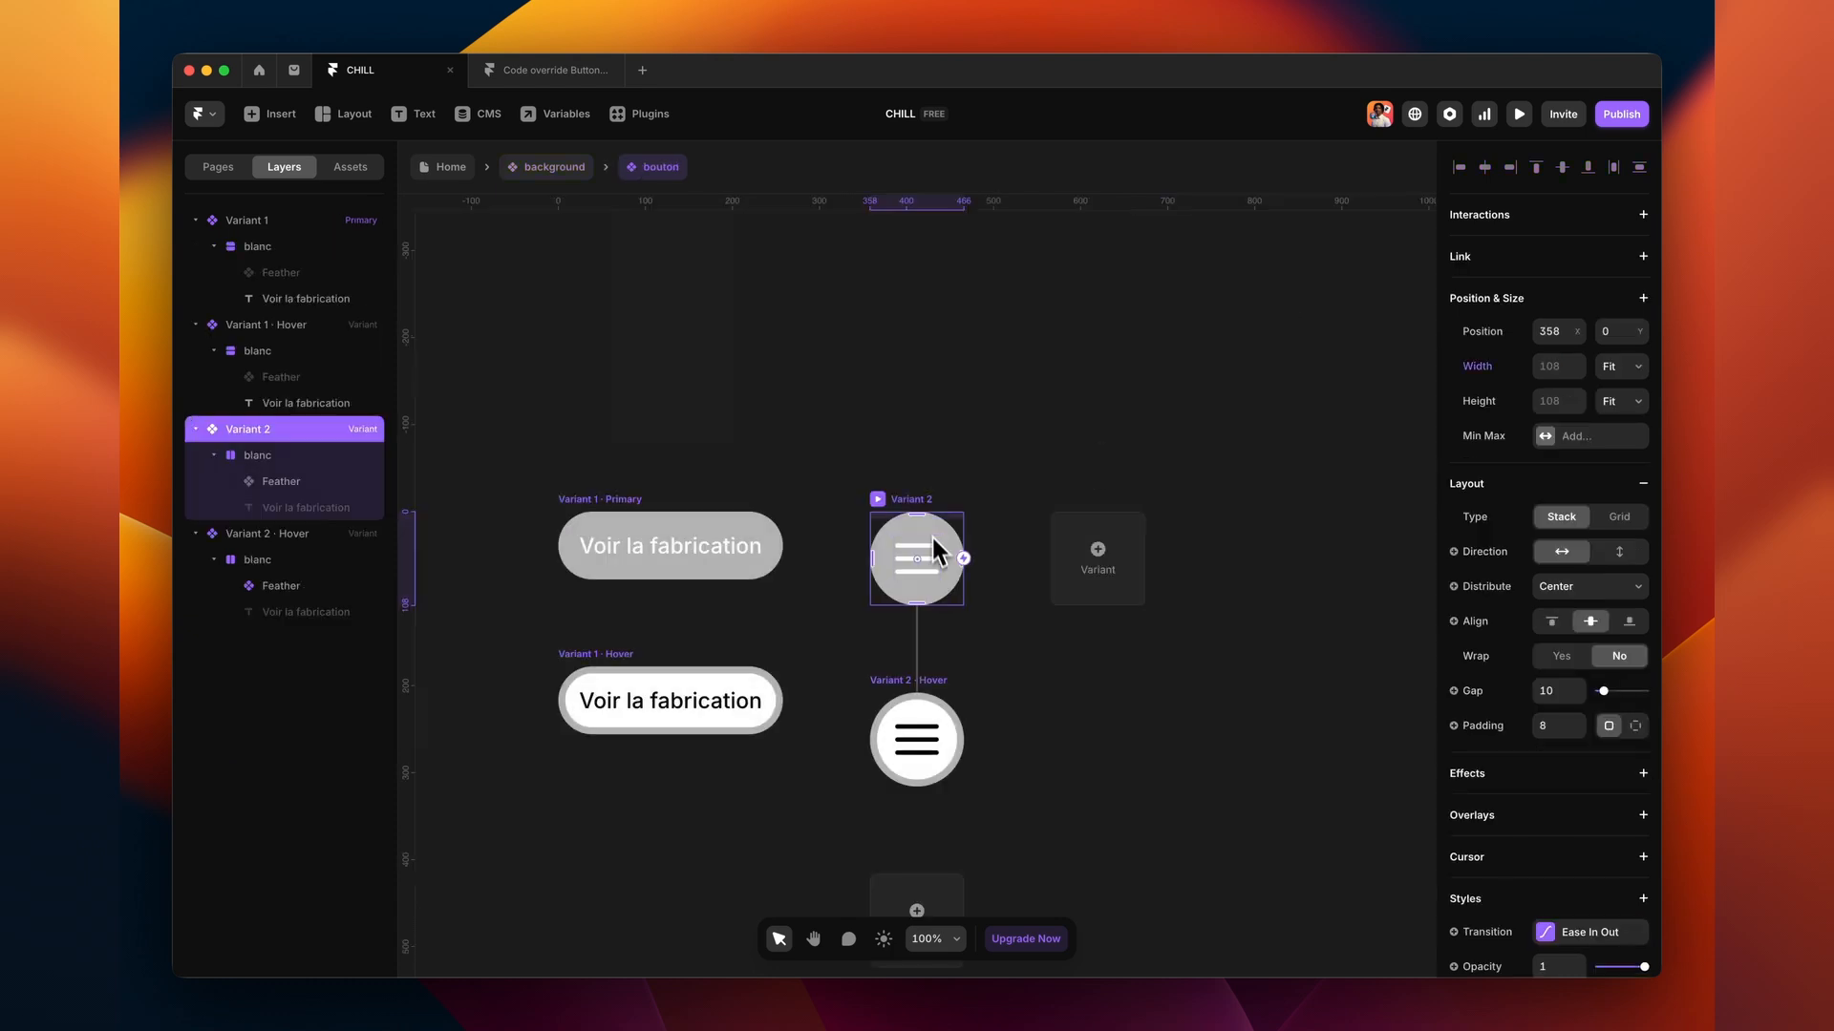
pyautogui.moveTo(917, 548); pyautogui.dragTo(851, 570)
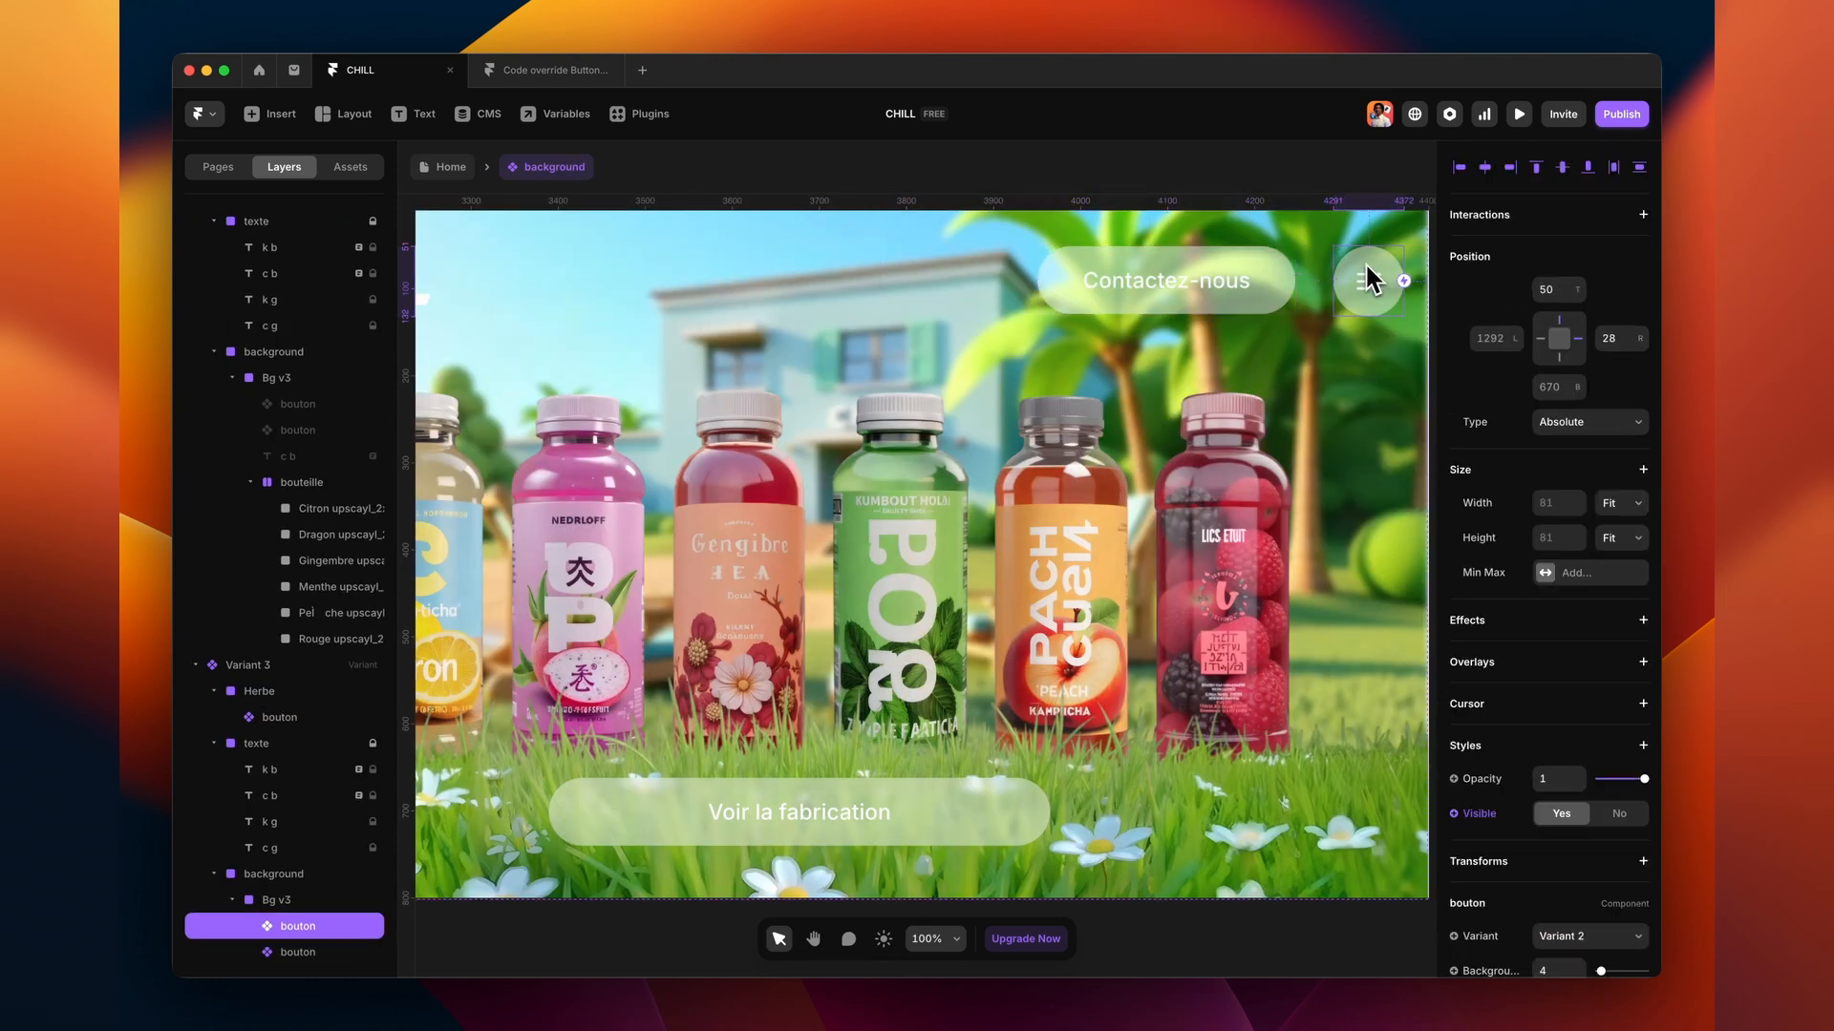
# - Swap the grass icon button's icon to Facebook and check it in preview
pyautogui.click(1288, 813)
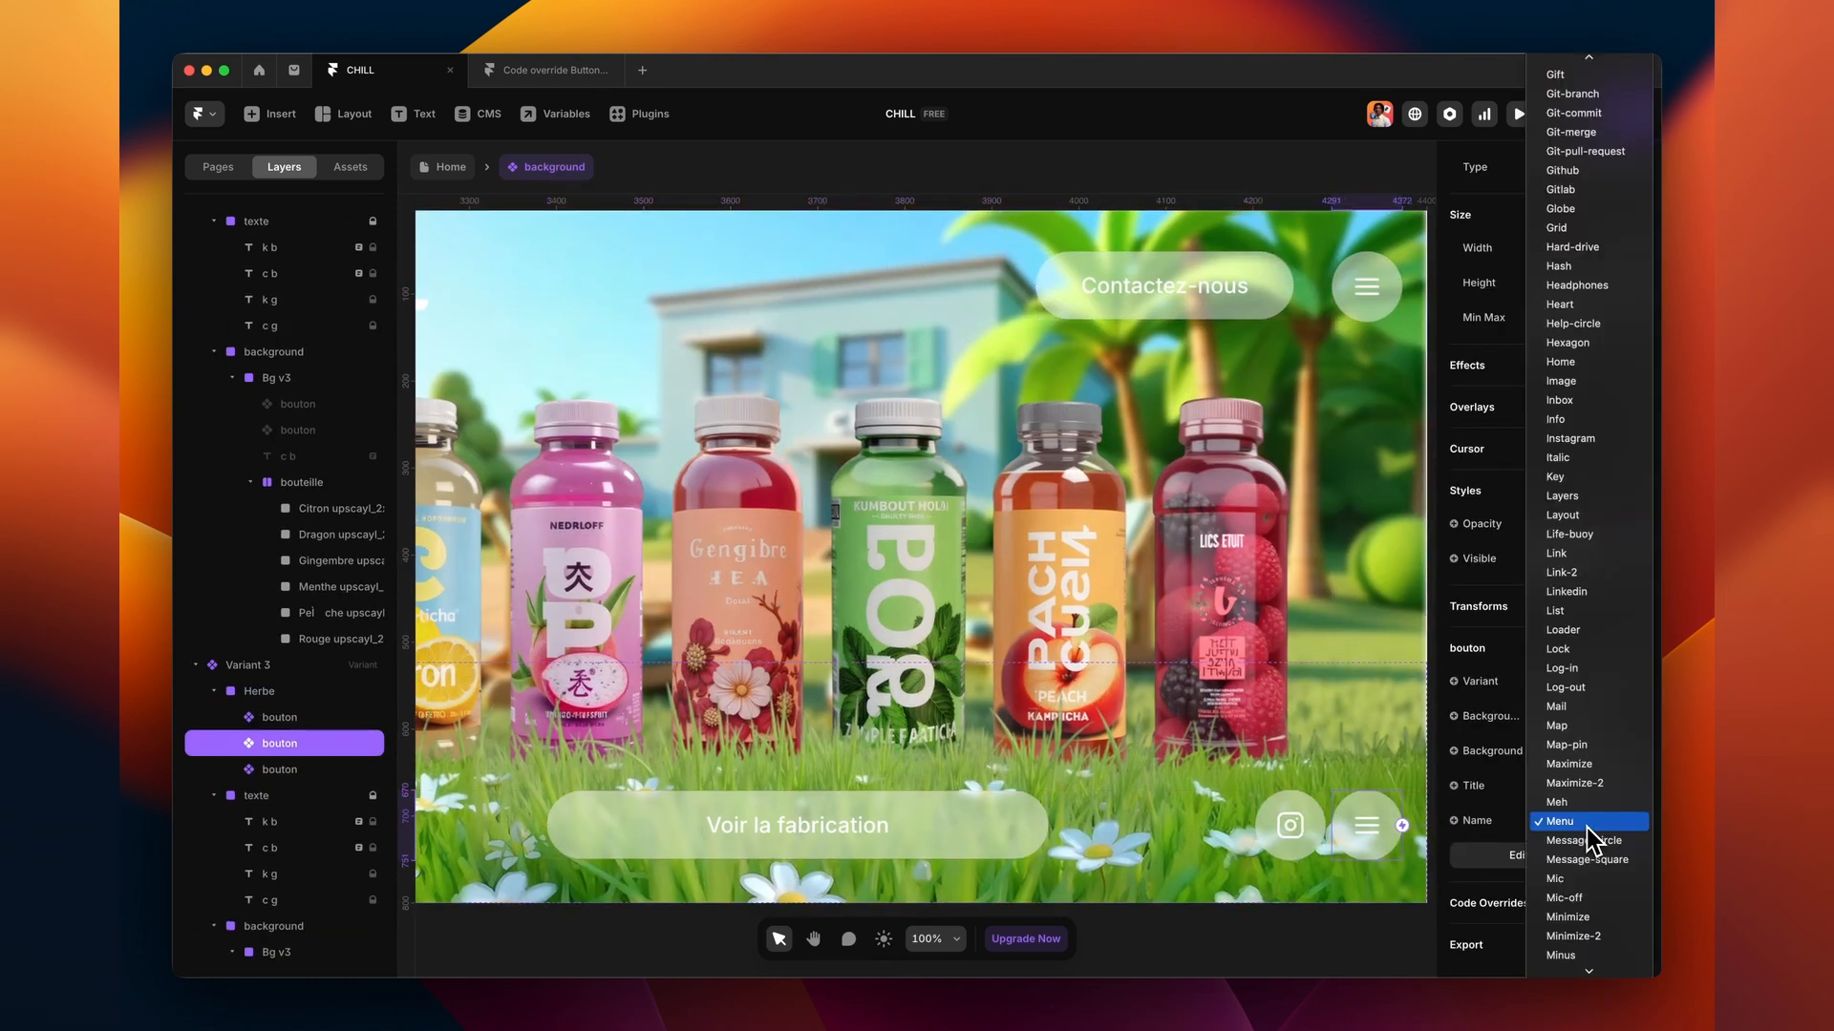
pyautogui.click(1586, 401)
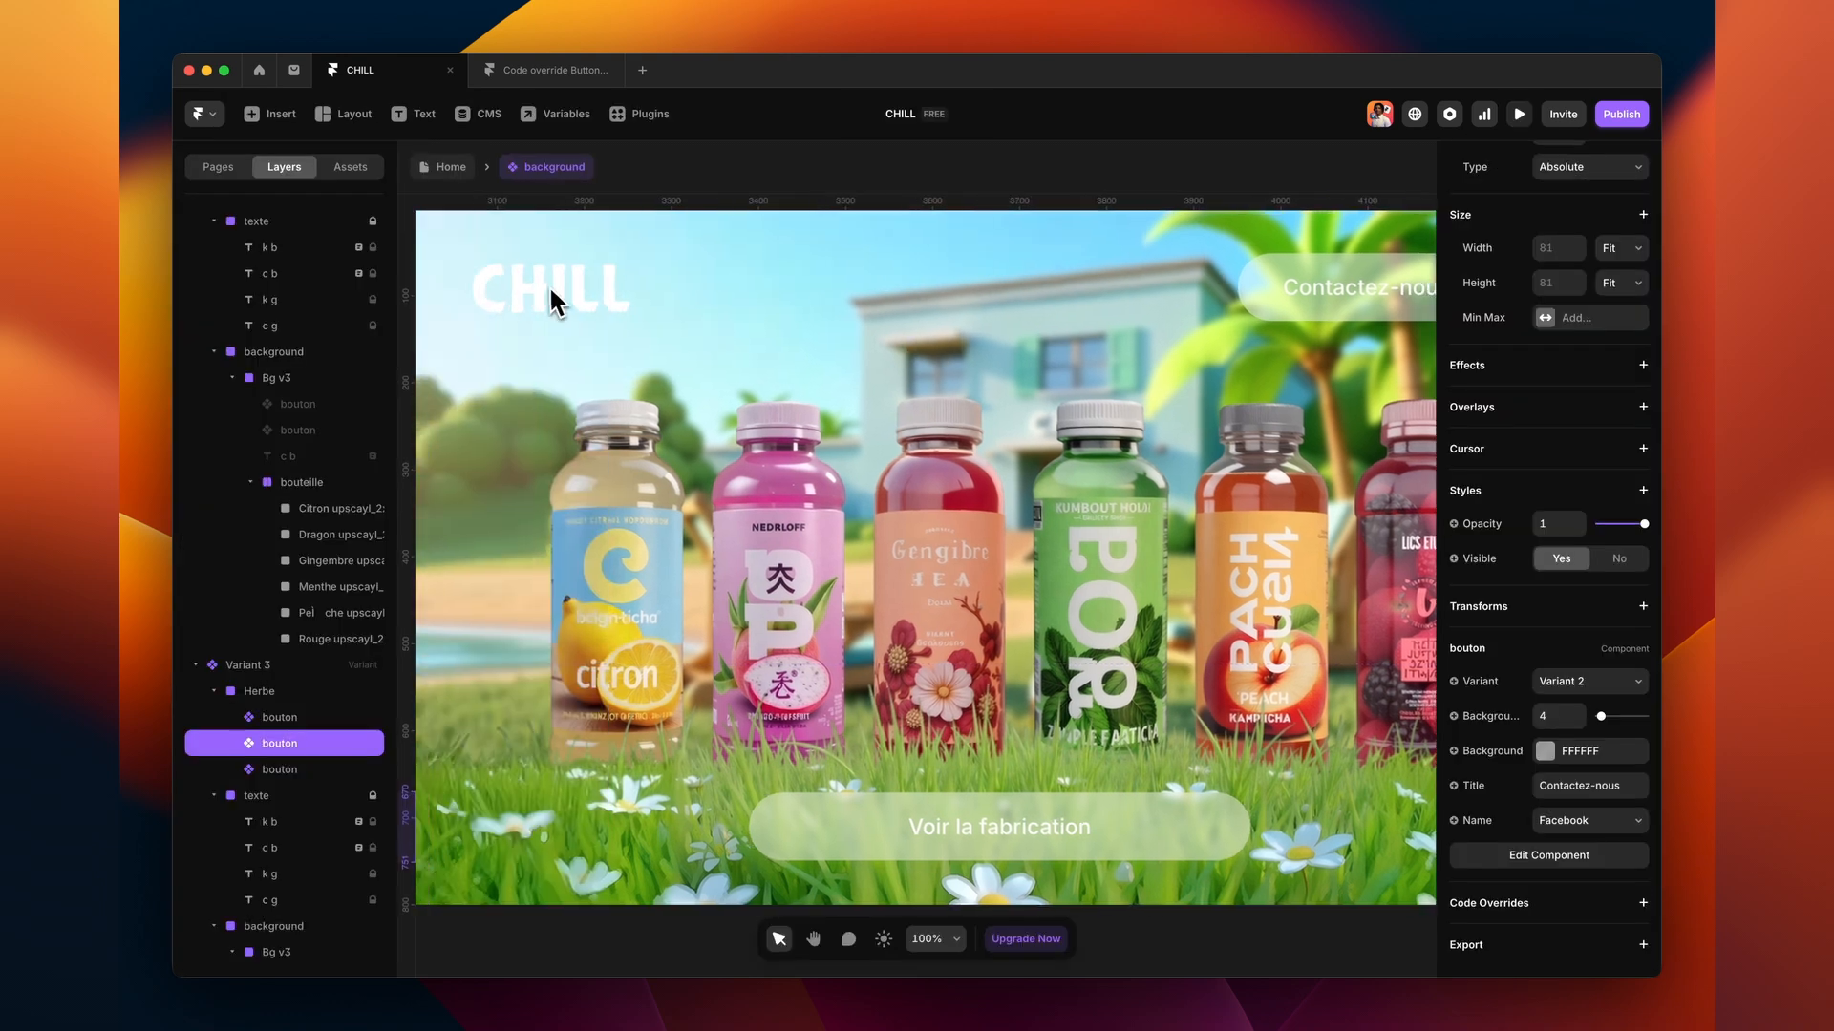
pyautogui.click(1519, 114)
pyautogui.click(1519, 114)
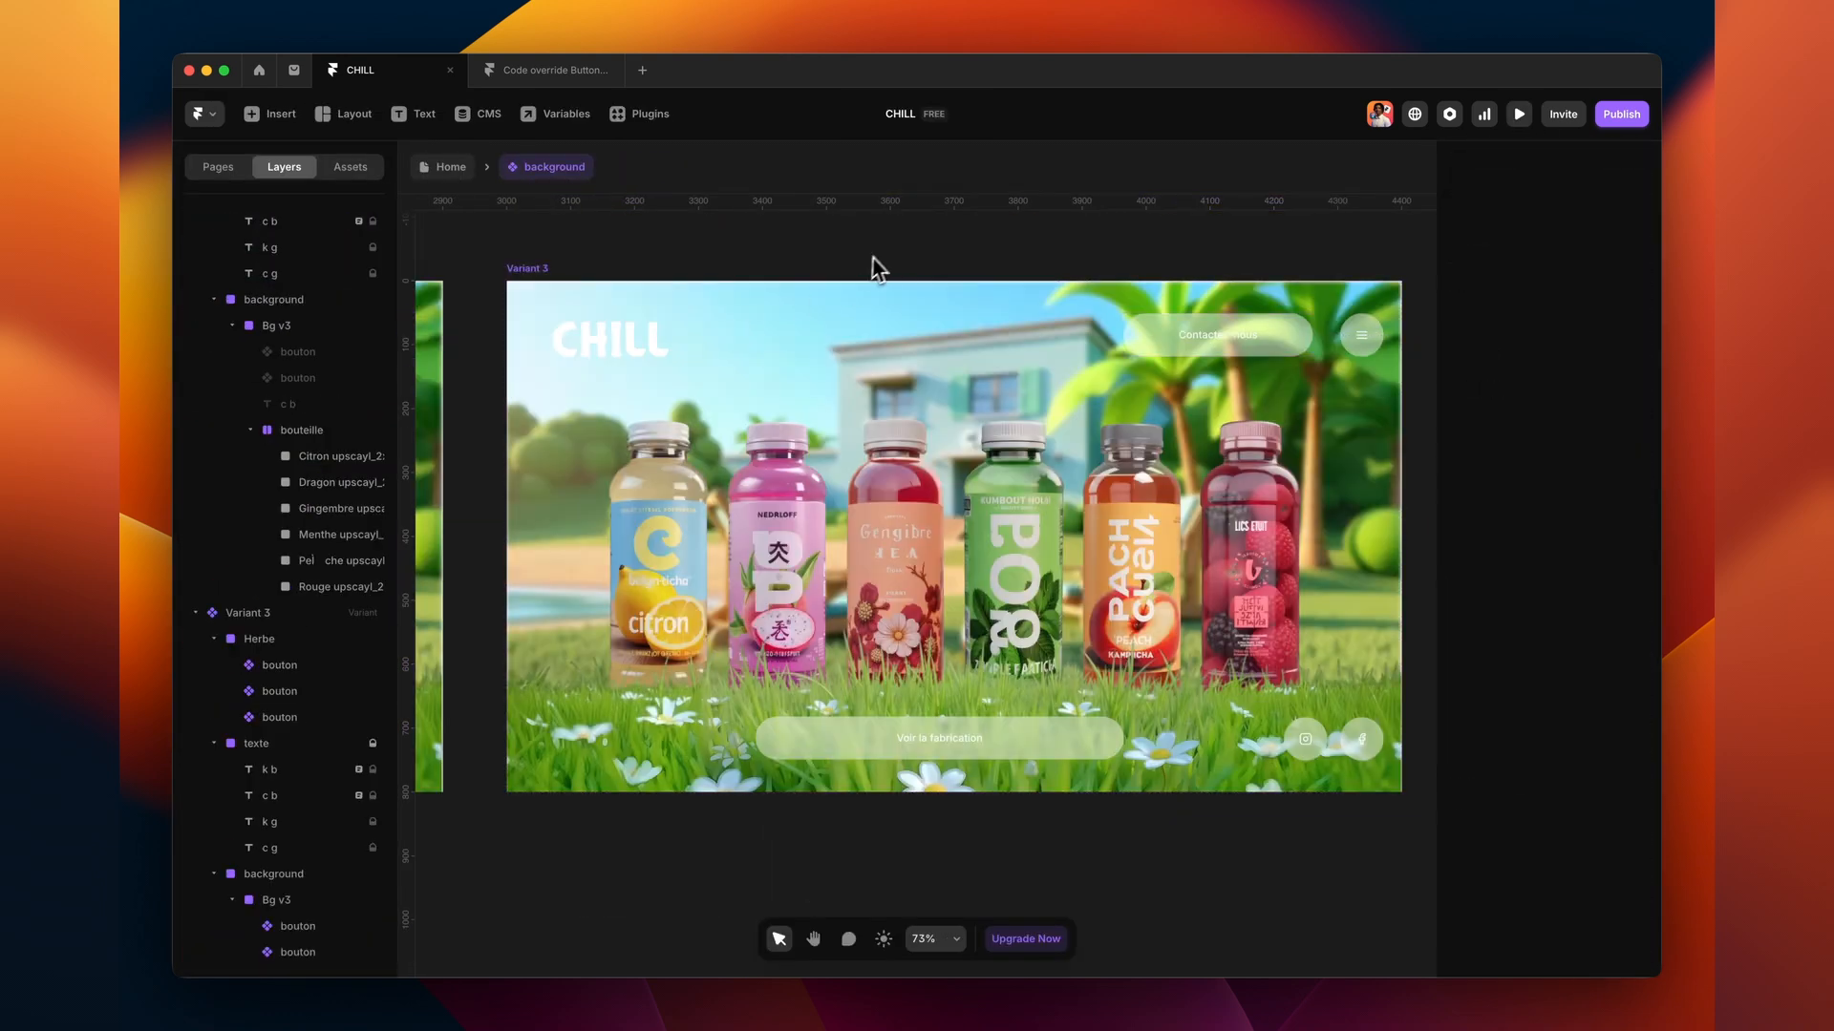
pyautogui.click(672, 508)
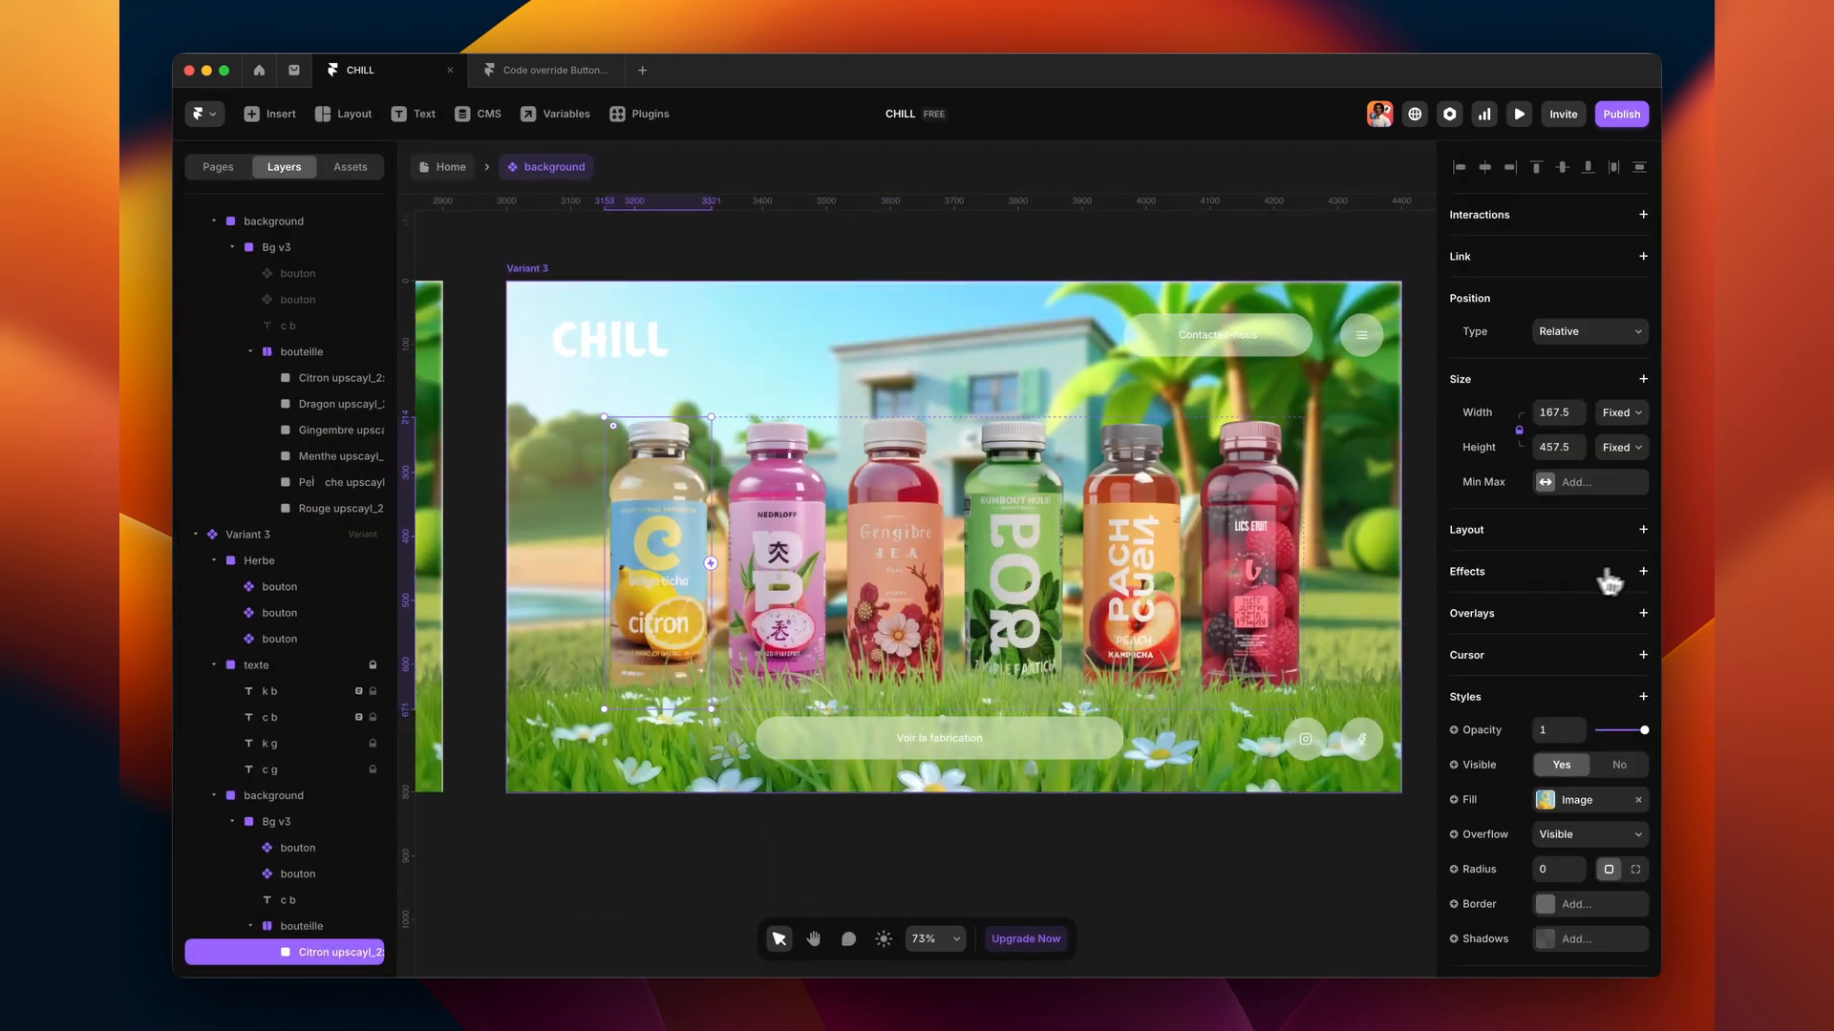
# - Add a hover effect to the citron bottle that raises it upward
pyautogui.click(1642, 571)
pyautogui.click(1623, 590)
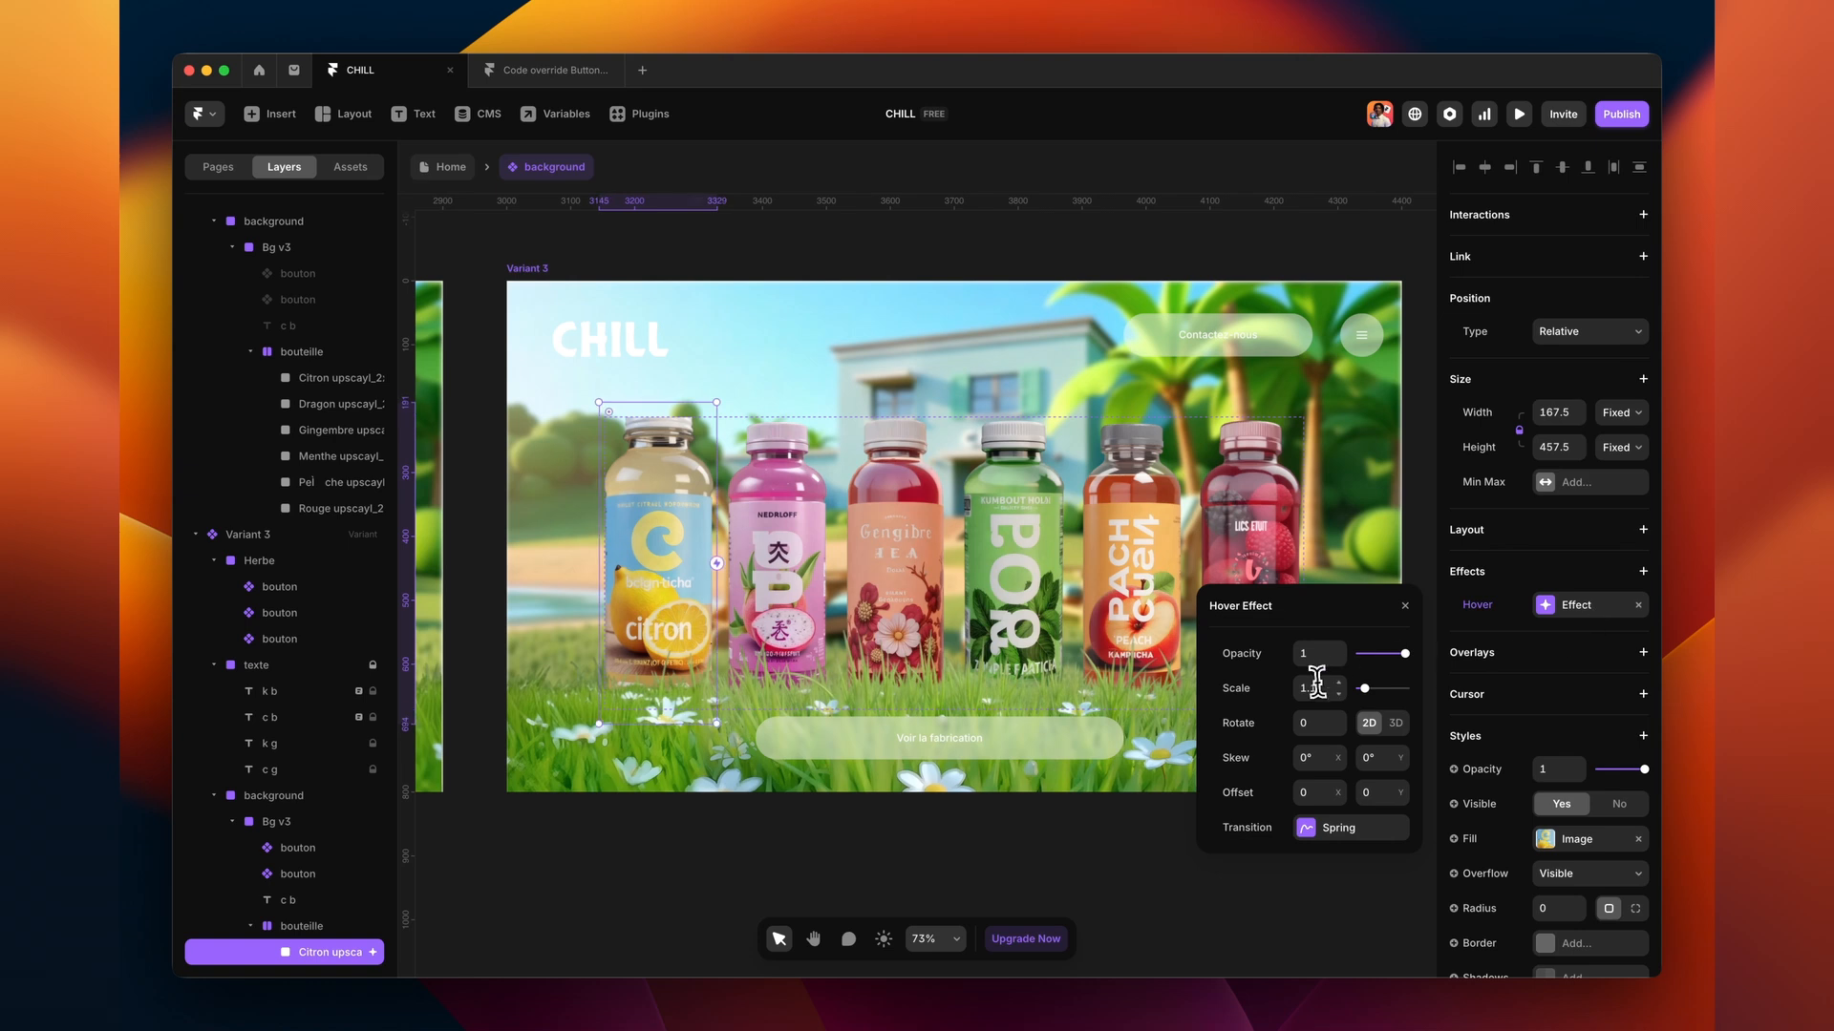
pyautogui.write('1')
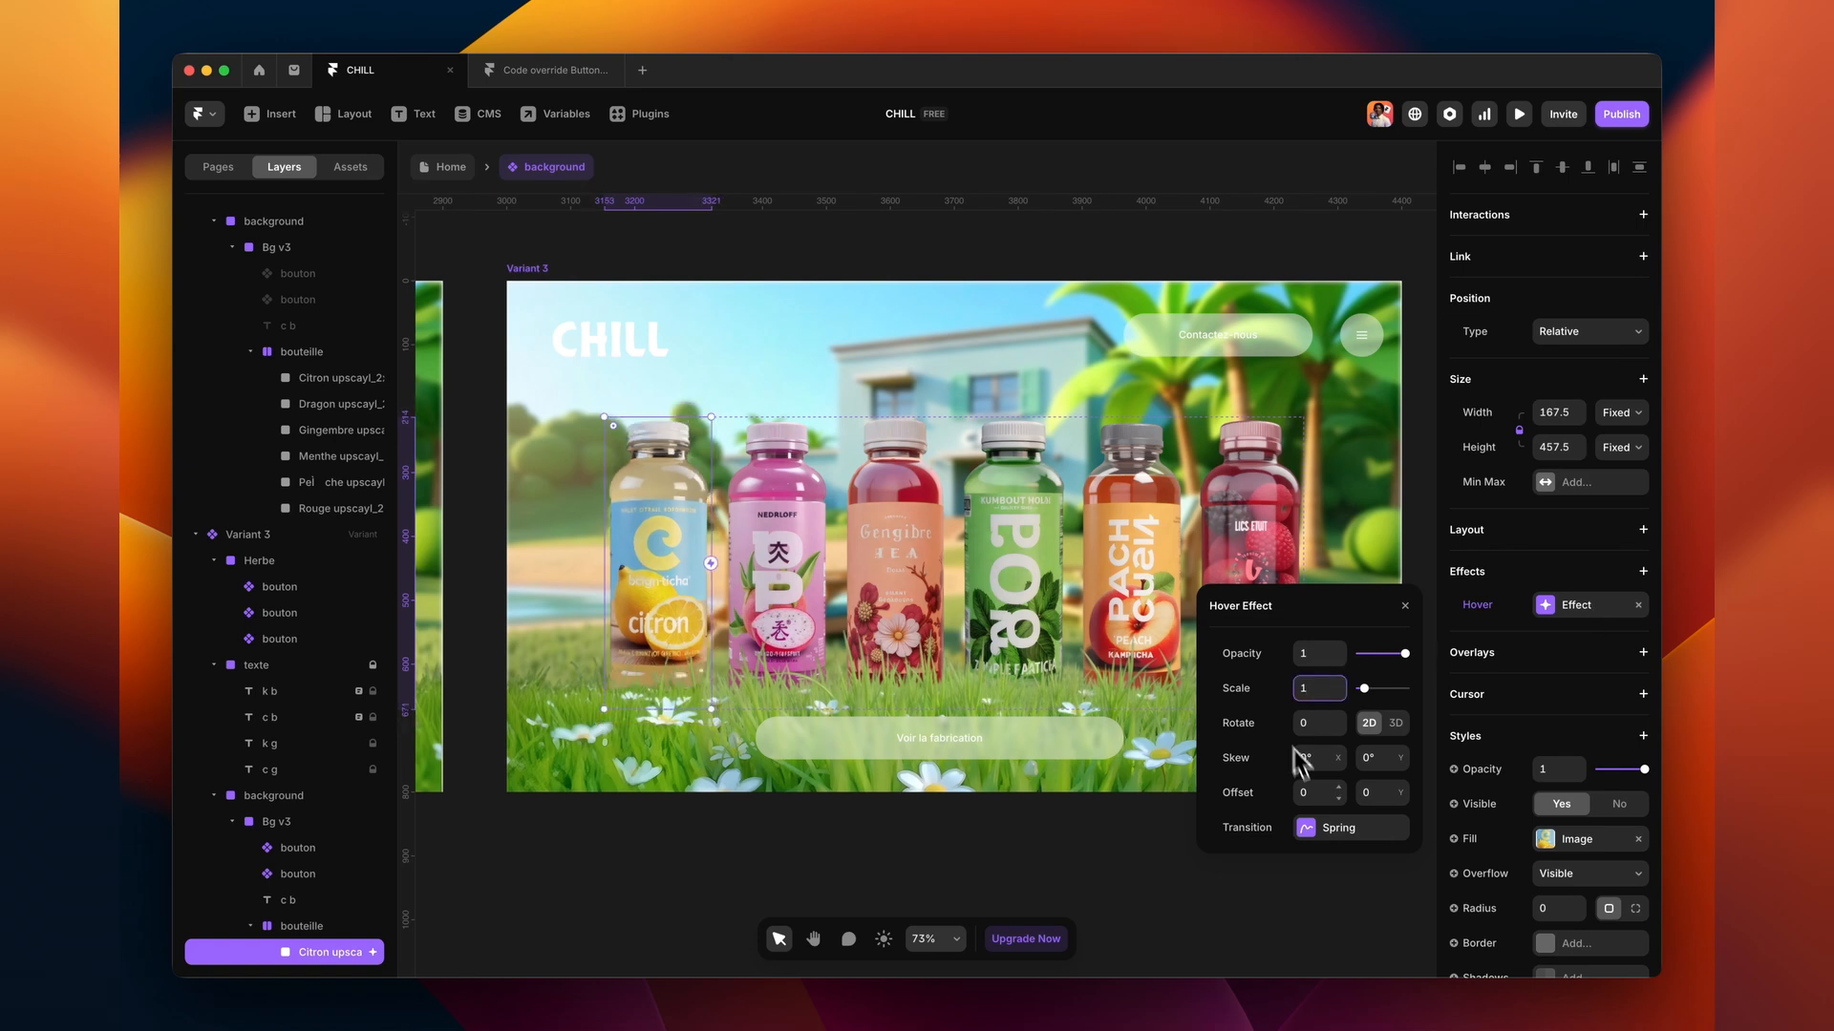
pyautogui.moveTo(1409, 802); pyautogui.dragTo(1410, 816)
# - Set the citron bottle's hover to shift left, lift higher and tilt −9°
pyautogui.scroll(1, 296, 850)
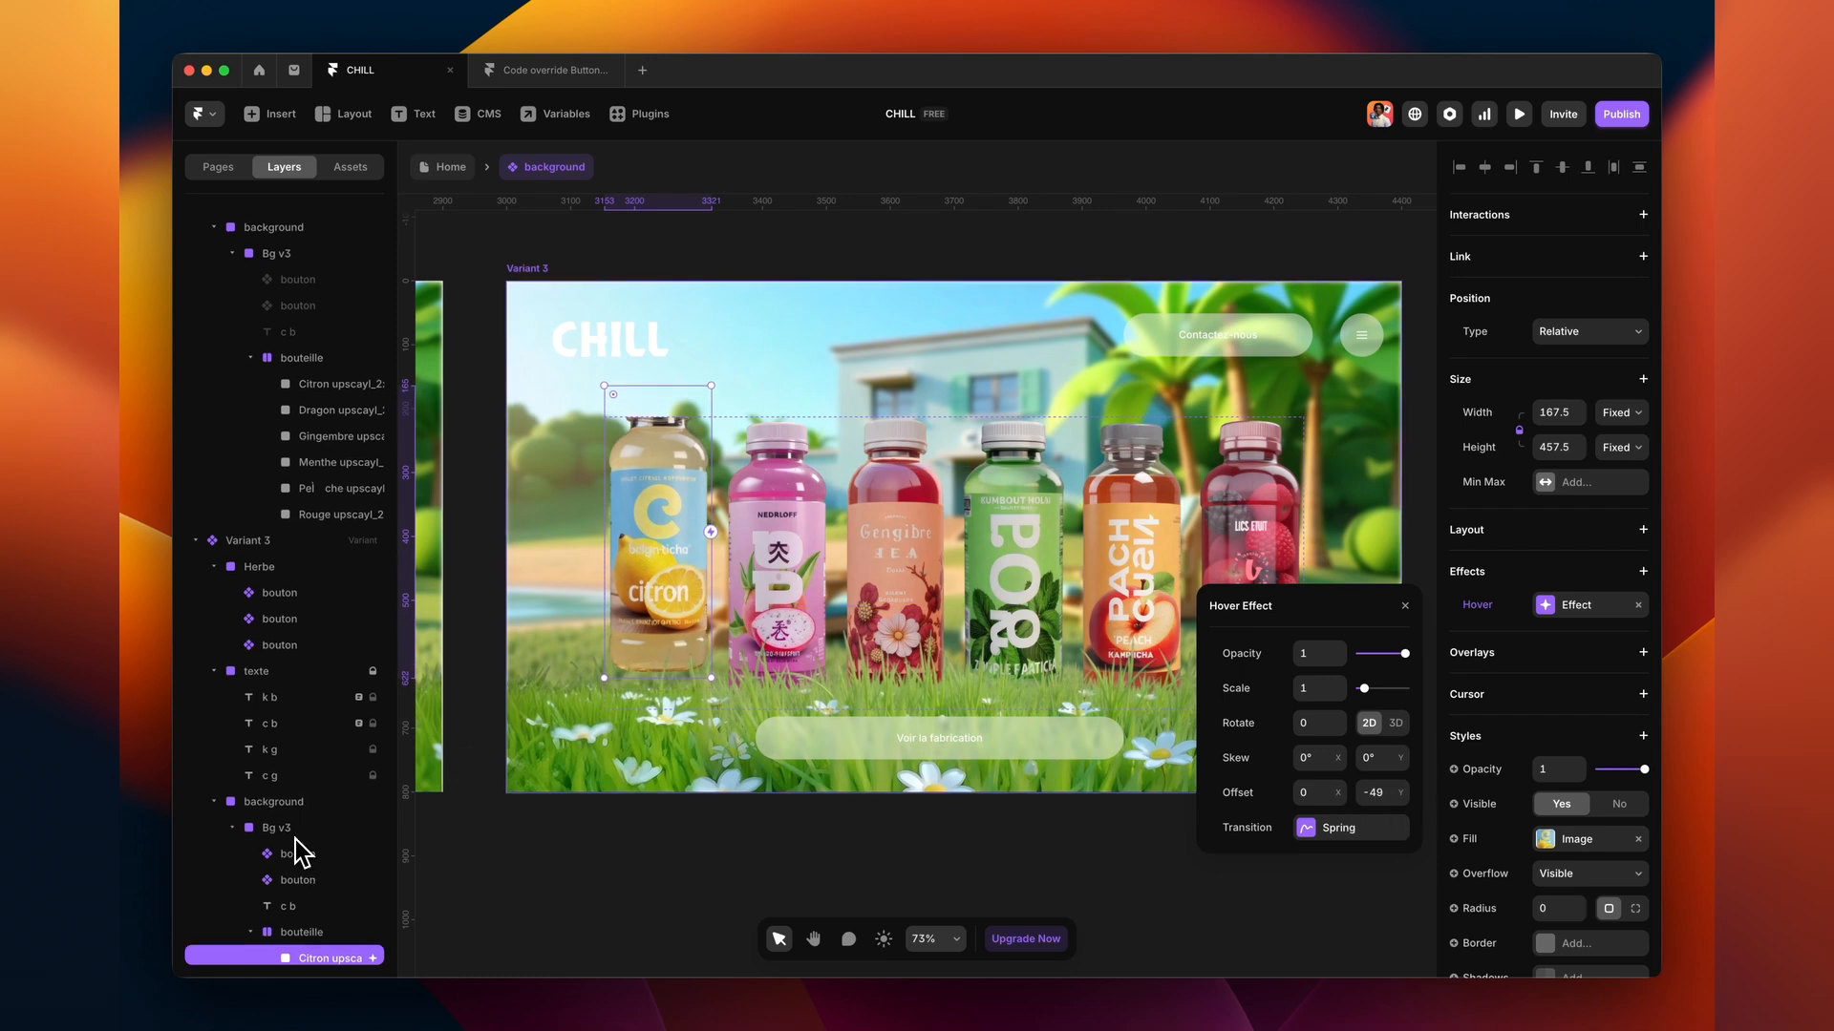
pyautogui.click(302, 932)
pyautogui.scroll(-5, 1585, 745)
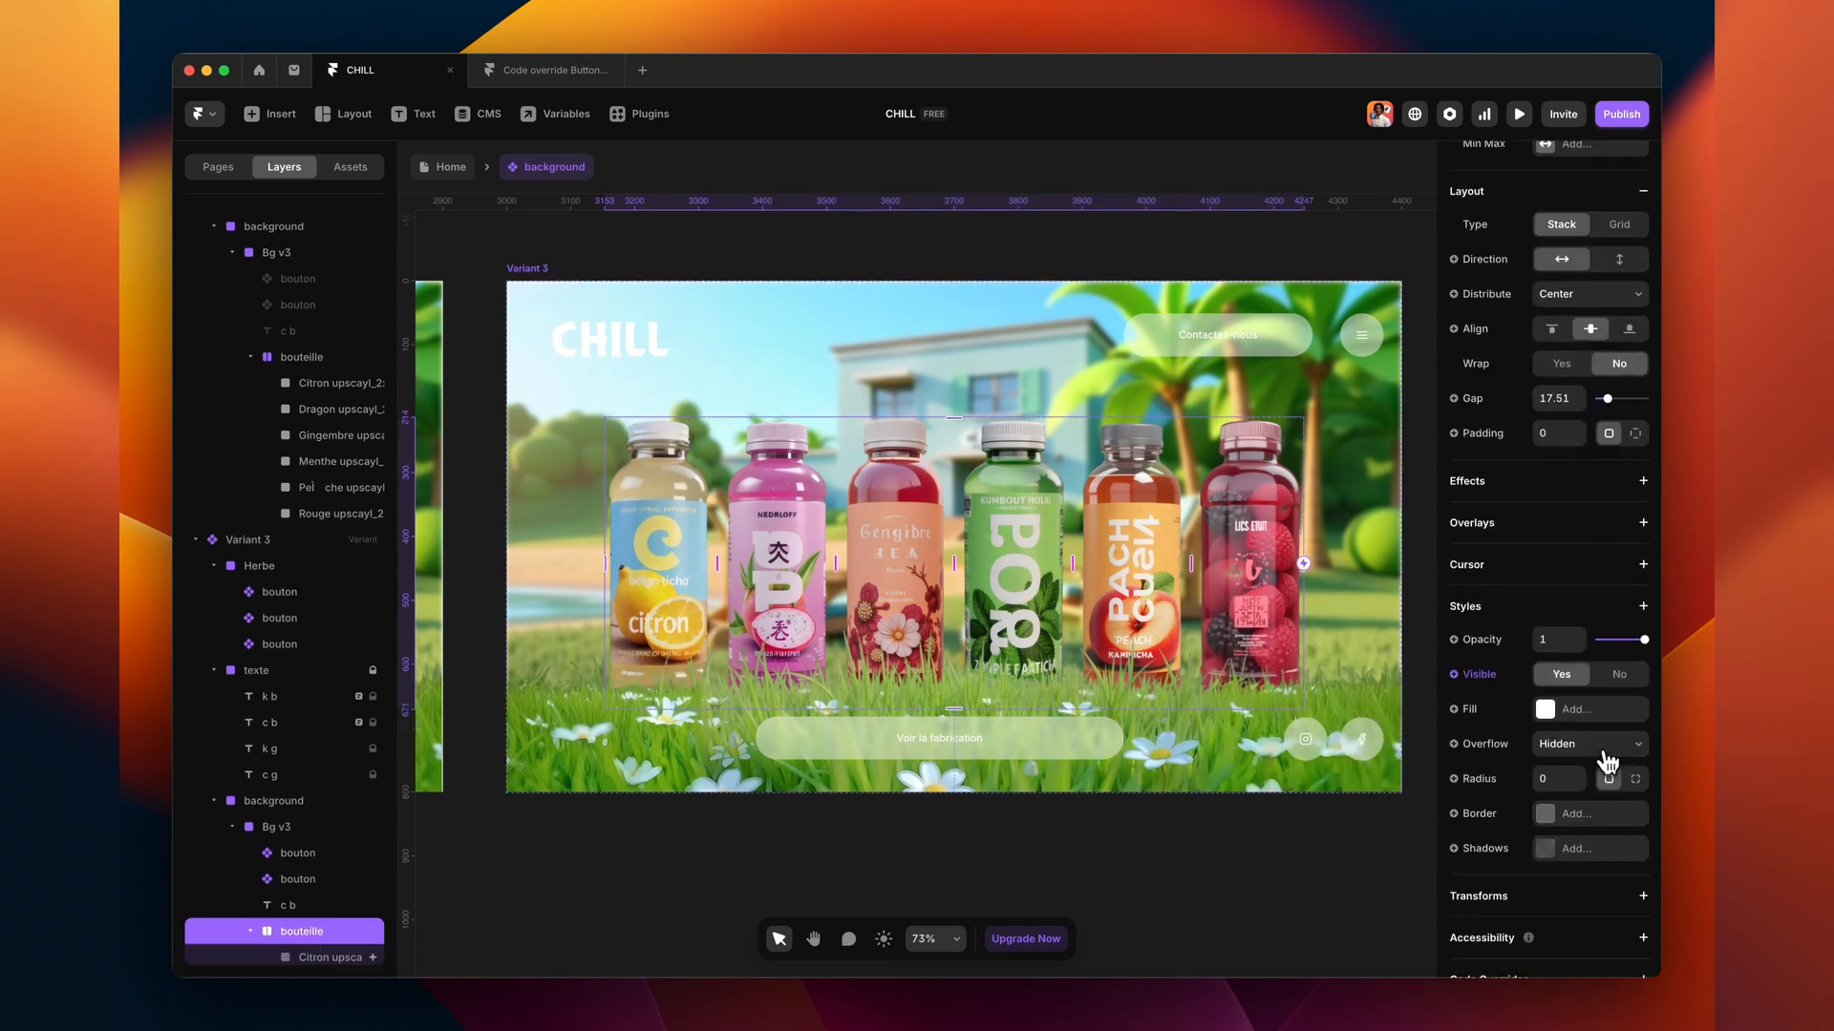
pyautogui.click(309, 832)
pyautogui.click(306, 929)
pyautogui.scroll(-1, 306, 921)
pyautogui.click(329, 943)
pyautogui.click(1576, 605)
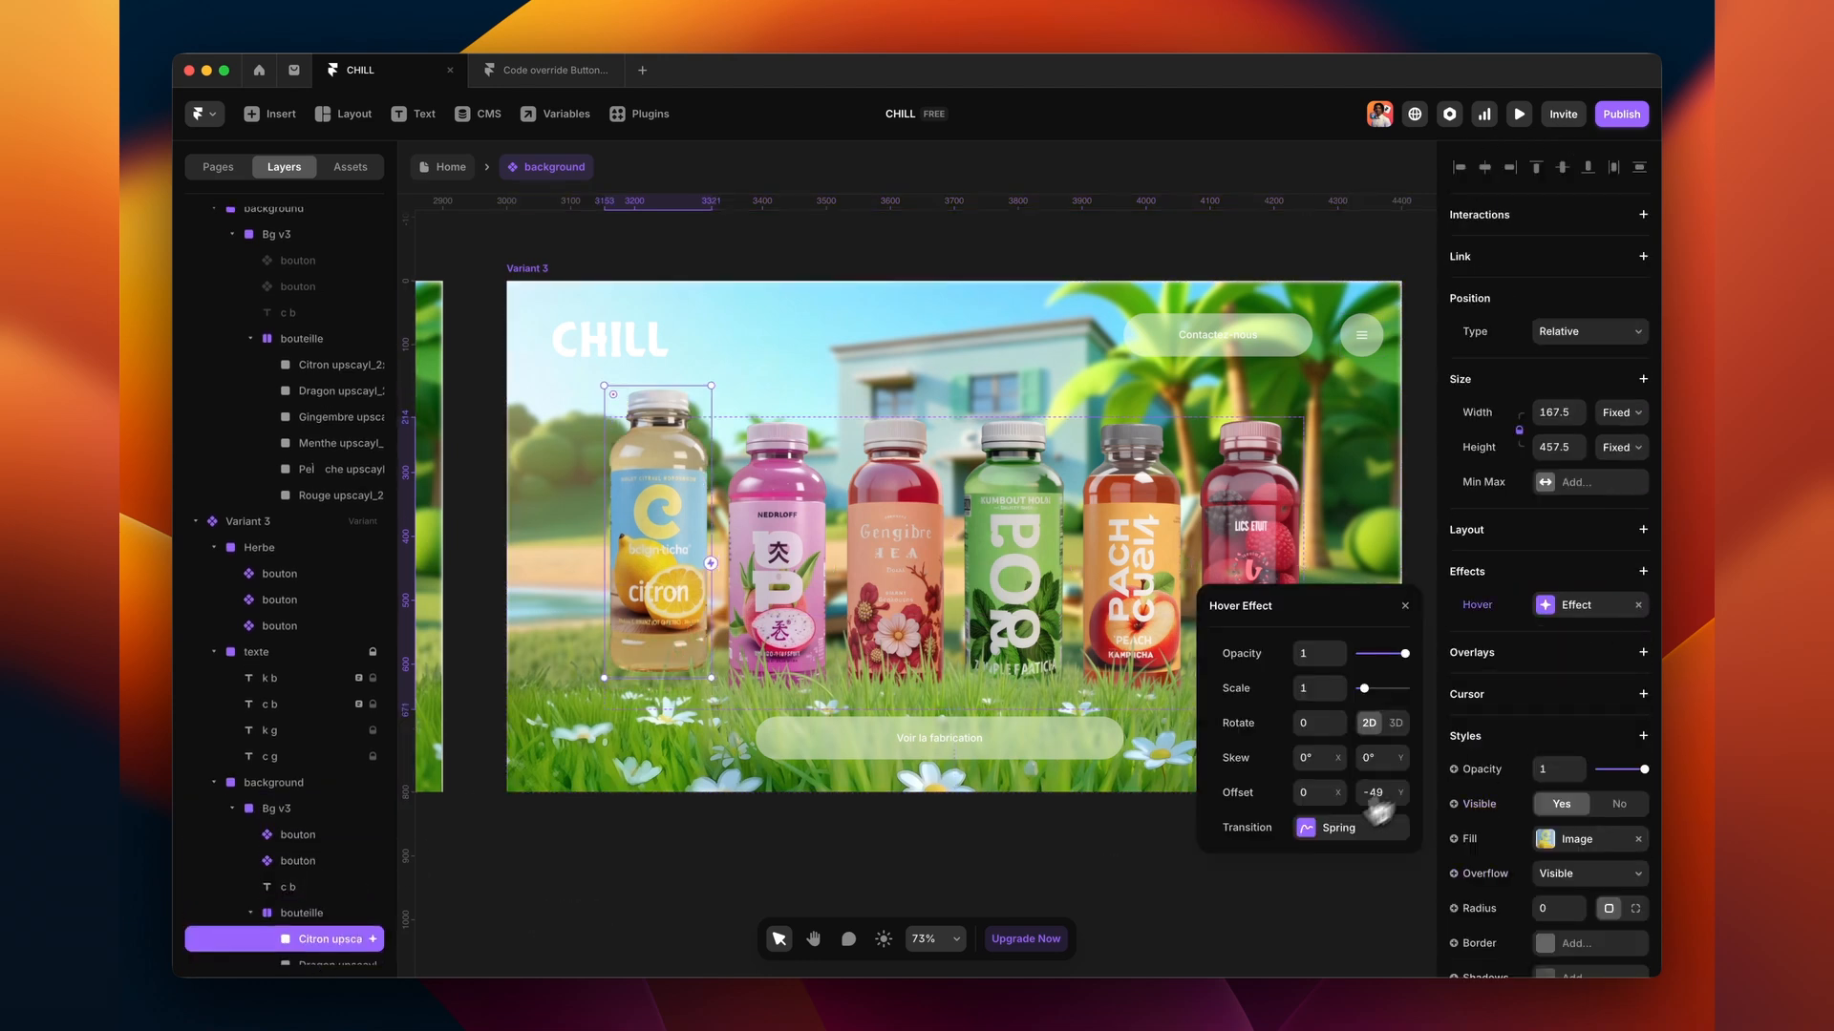
pyautogui.click(1338, 801)
pyautogui.click(1340, 730)
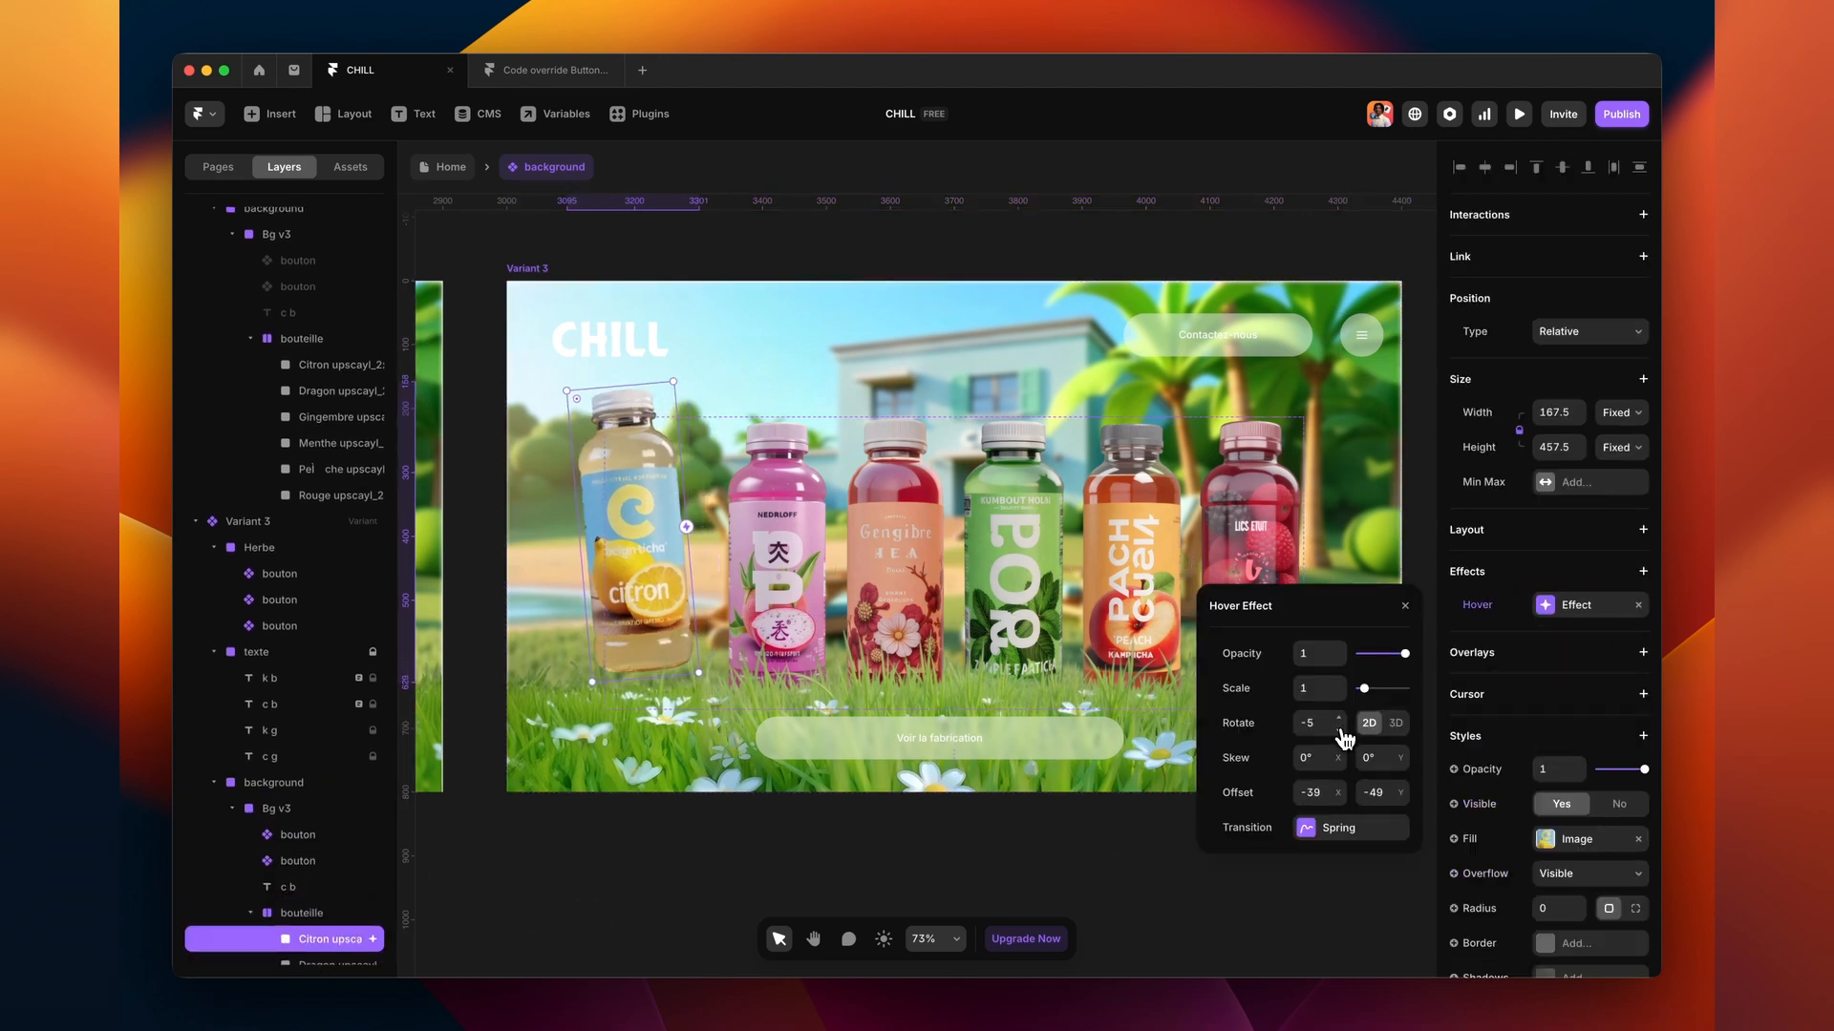
pyautogui.click(1404, 800)
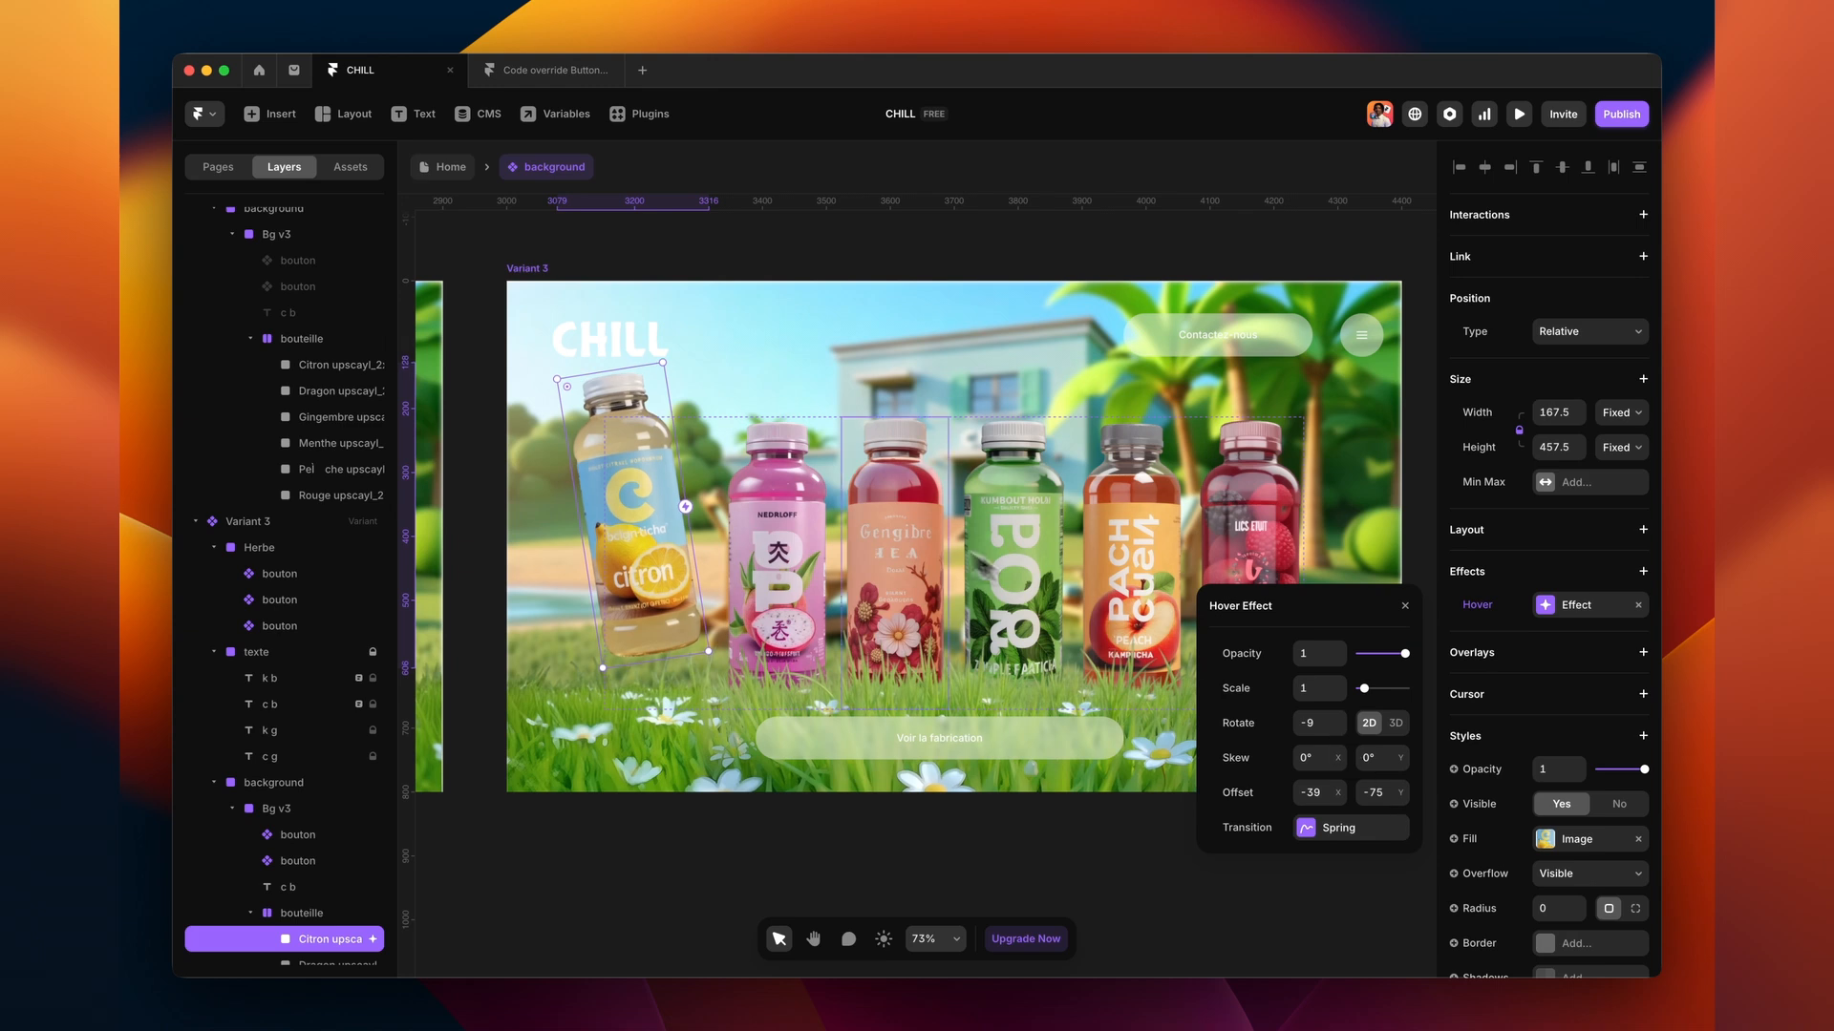
# - Copy the citron bottle's hover effect onto the five other bottles, Dragon through Rouge
pyautogui.click(1570, 623)
pyautogui.scroll(-2, 311, 791)
pyautogui.click(323, 853)
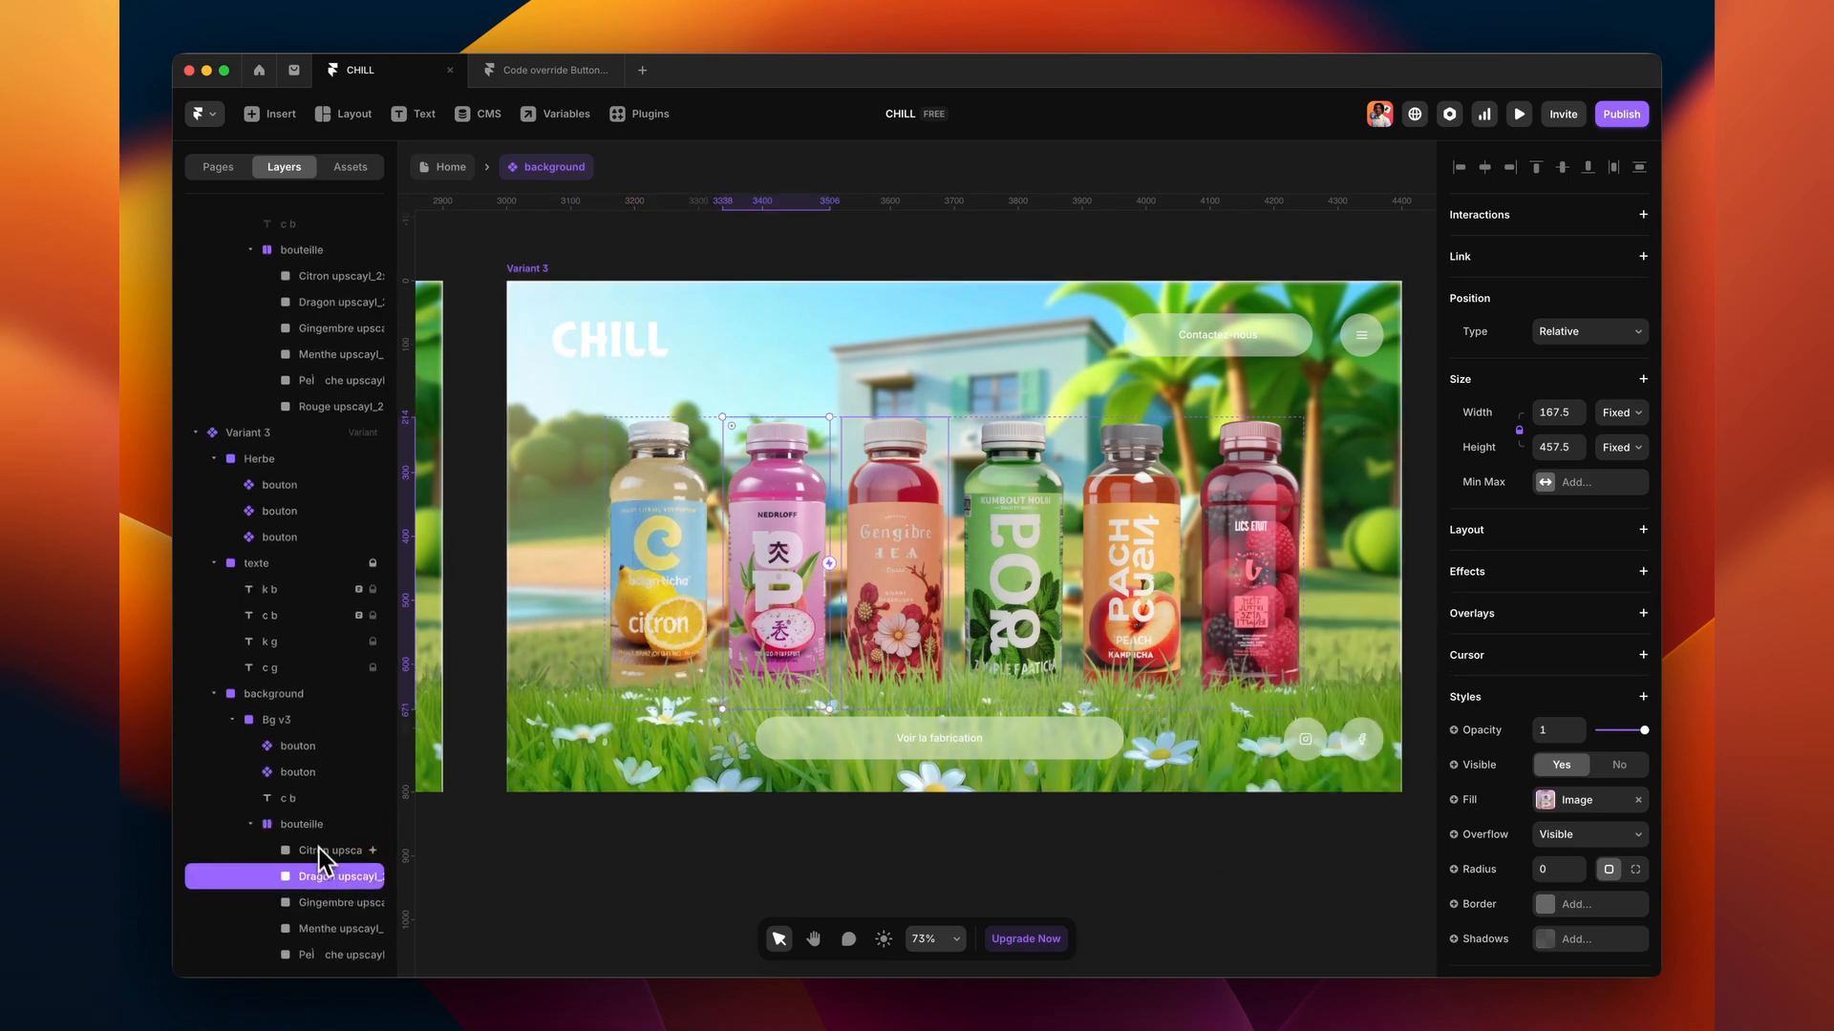
pyautogui.keyDown('shift'); pyautogui.click(335, 946); pyautogui.keyUp('shift')
pyautogui.click(1513, 535)
pyautogui.click(1541, 551)
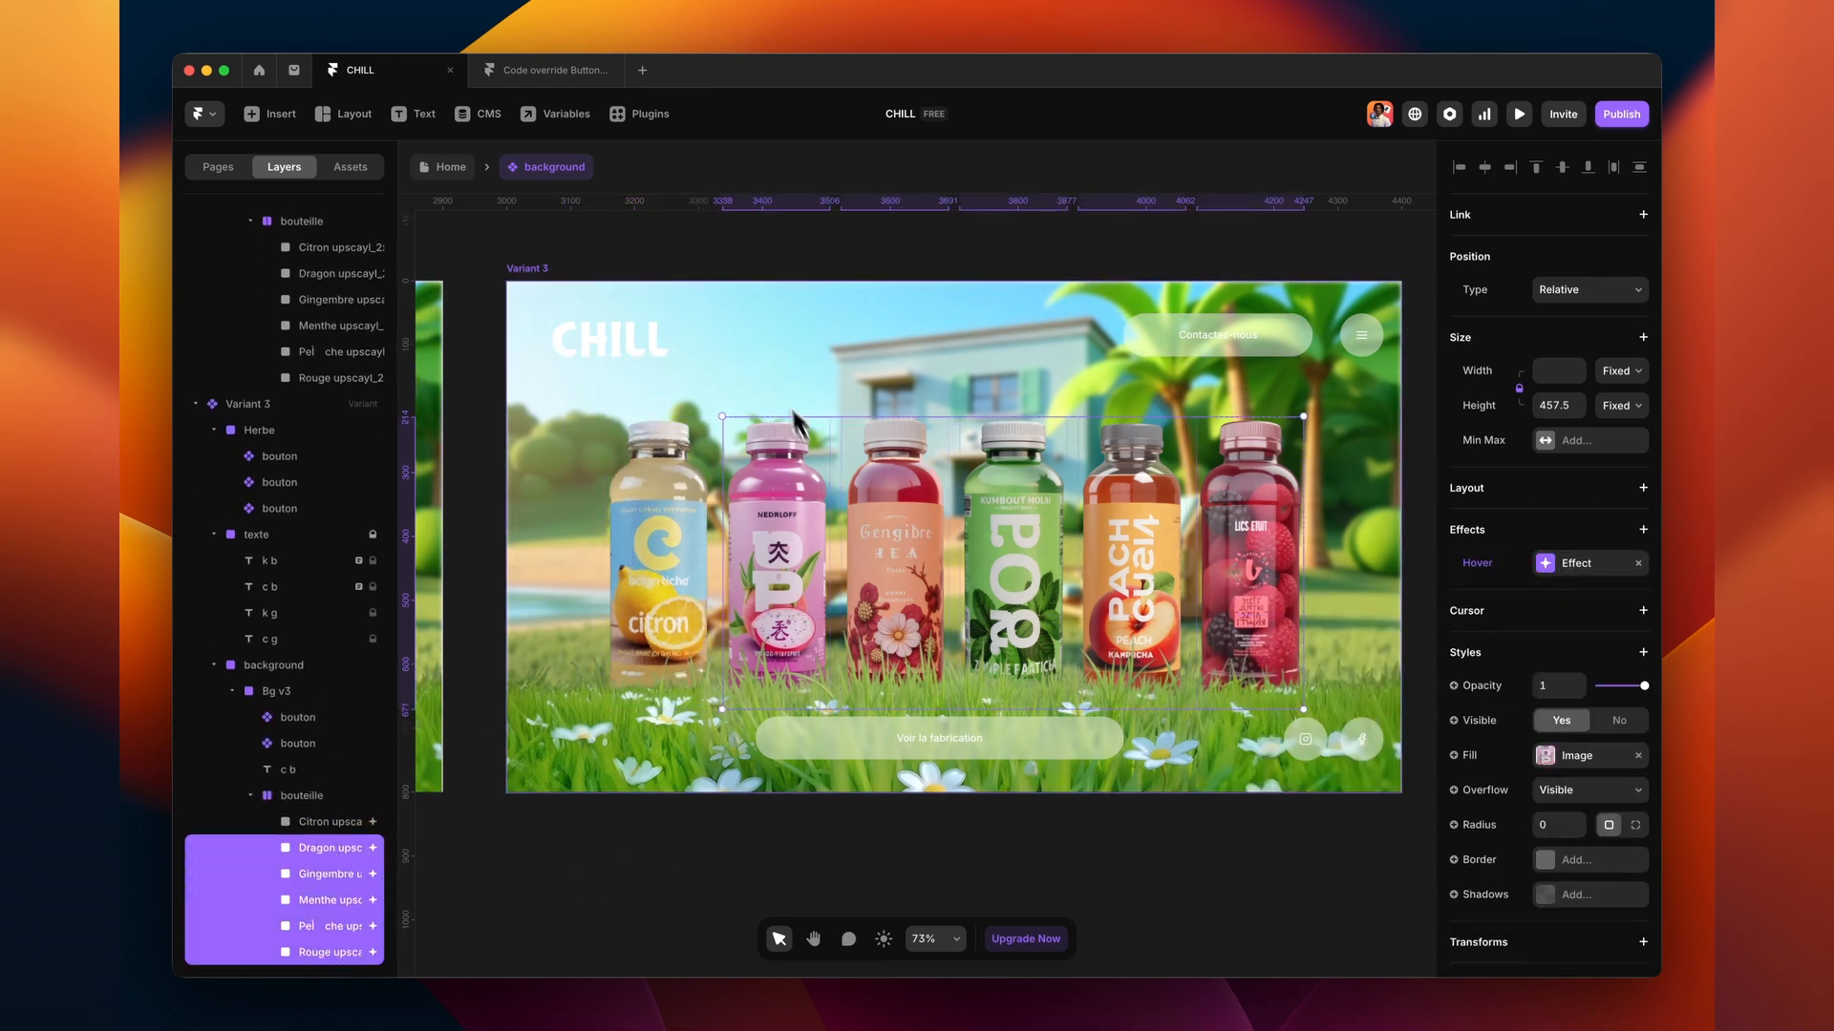
# - Make the Dragon bottle tilt the opposite way on hover
pyautogui.click(922, 250)
pyautogui.click(805, 477)
pyautogui.click(1545, 608)
pyautogui.moveTo(1343, 793)
pyautogui.mouseDown()
pyautogui.moveTo(1339, 721)
pyautogui.moveTo(1342, 785)
pyautogui.mouseUp()
pyautogui.rightClick(1564, 607)
pyautogui.click(1576, 625)
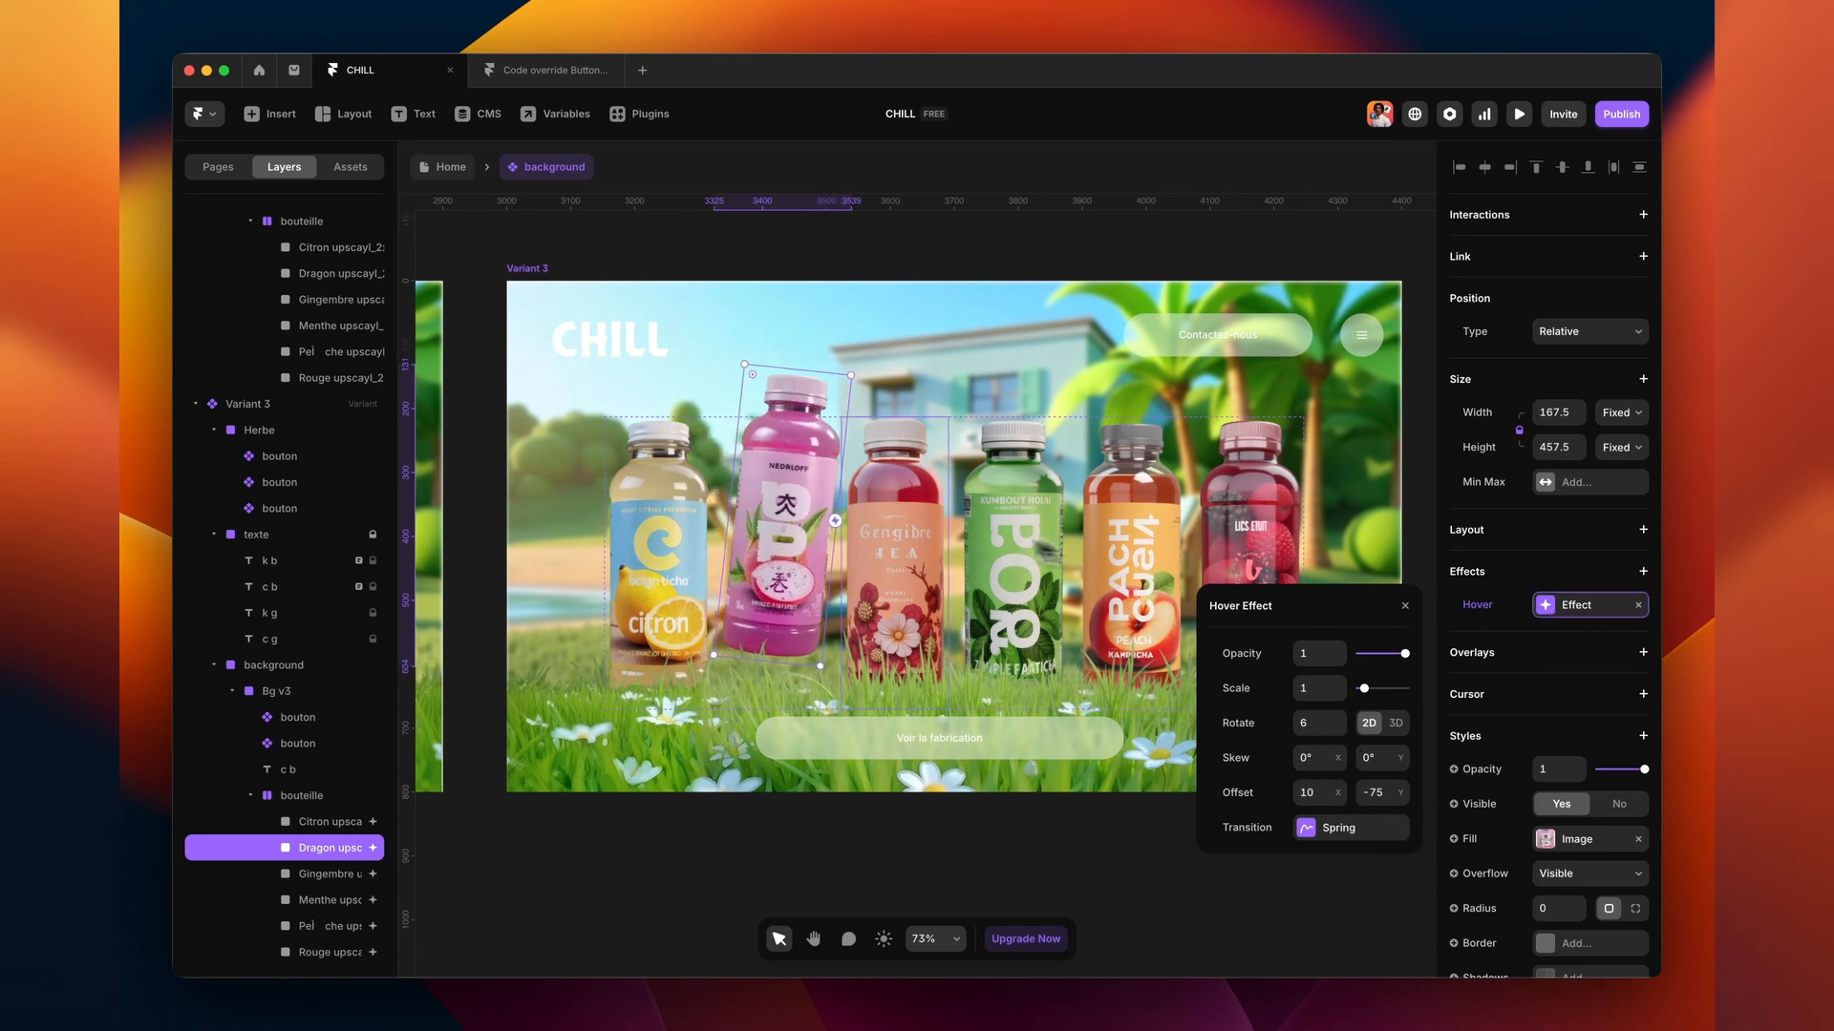
# - Give the Menthe and Rouge bottles the Dragon's hover tilt, then preview the hero
pyautogui.click(1017, 544)
pyautogui.keyDown('shift'); pyautogui.click(1240, 506); pyautogui.keyUp('shift')
pyautogui.rightClick(1566, 568)
pyautogui.click(1585, 609)
pyautogui.click(993, 270)
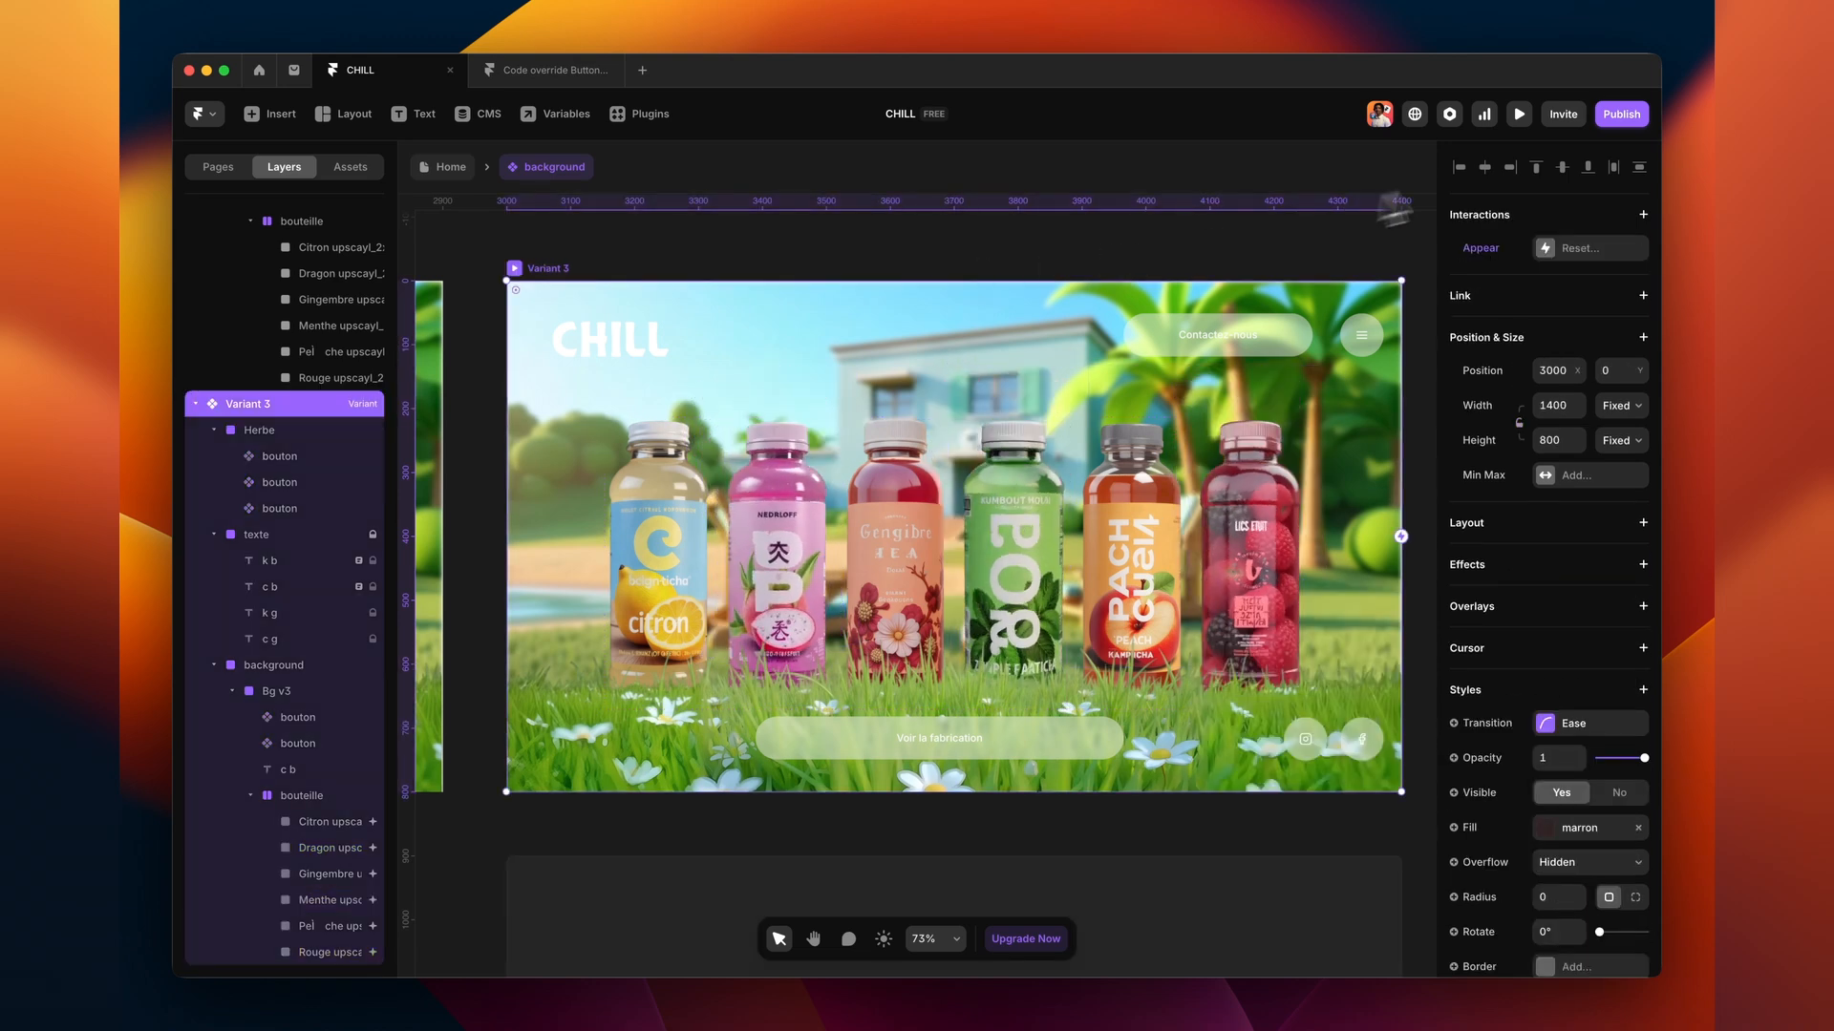
pyautogui.click(1519, 116)
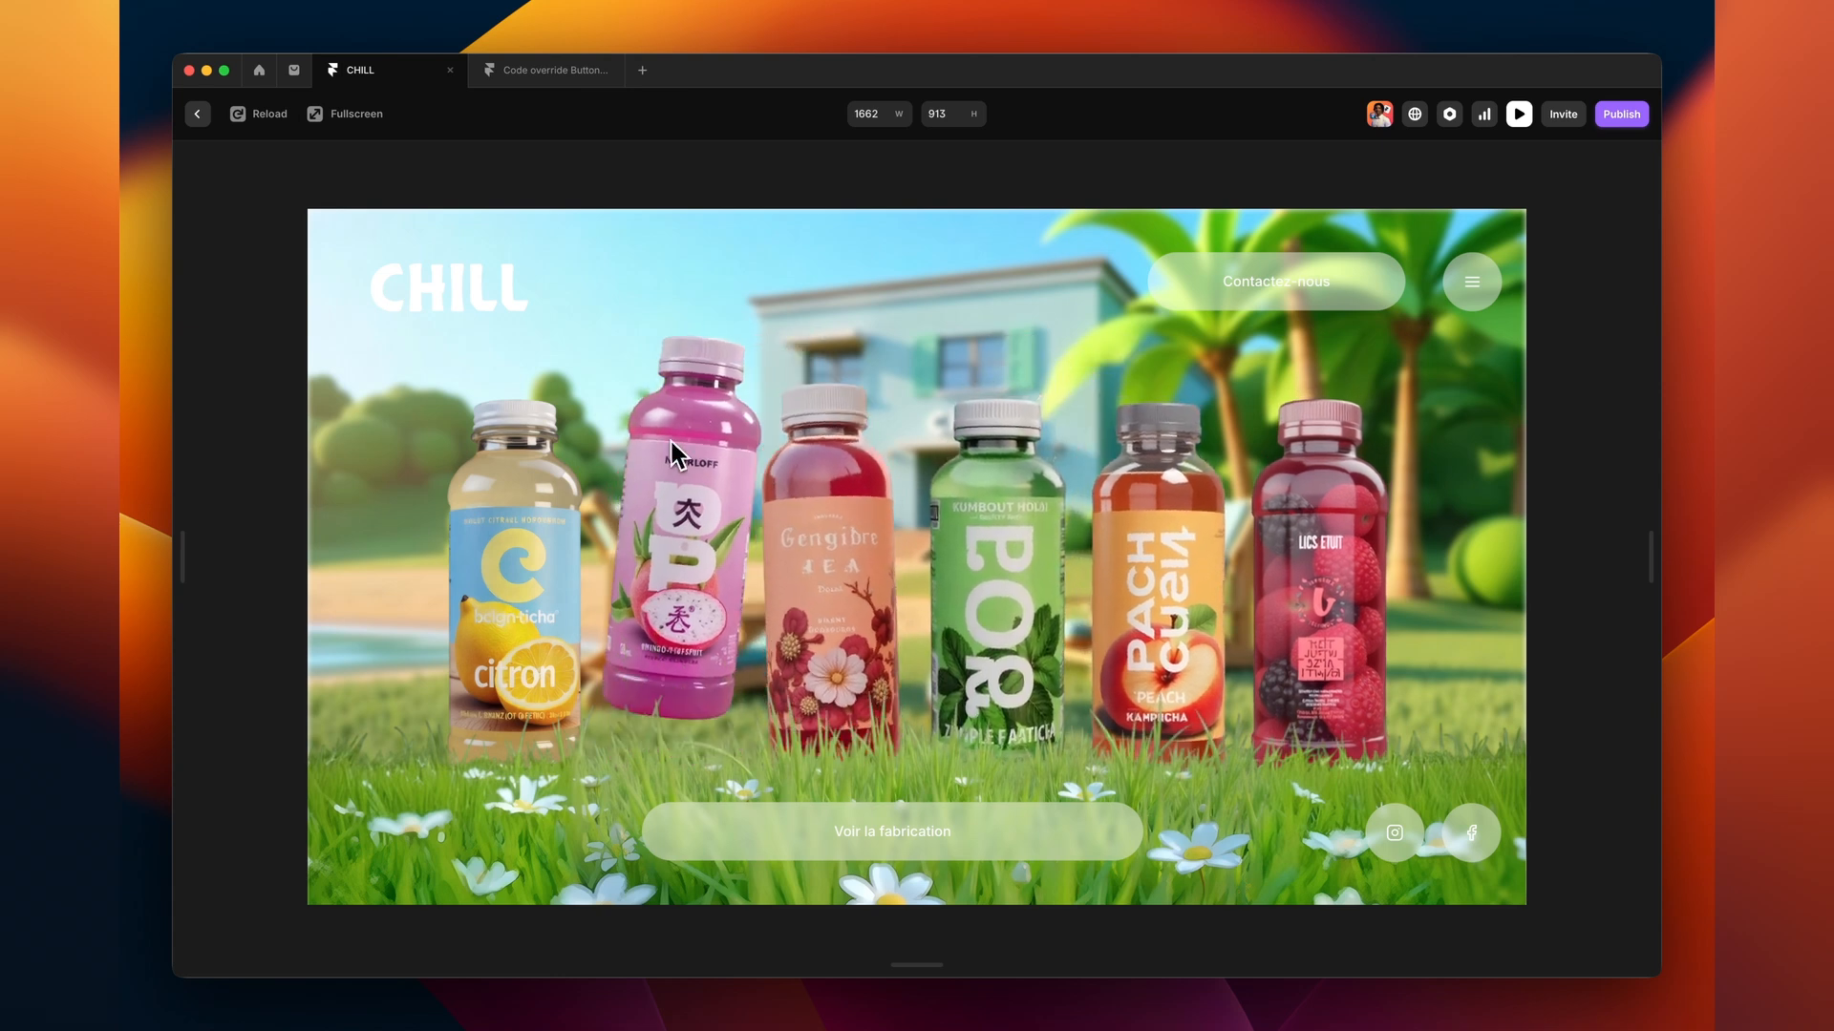
# - Create the labels 'Ingrédients naturels' and 'Faible calories' side by side
pyautogui.press('Escape')
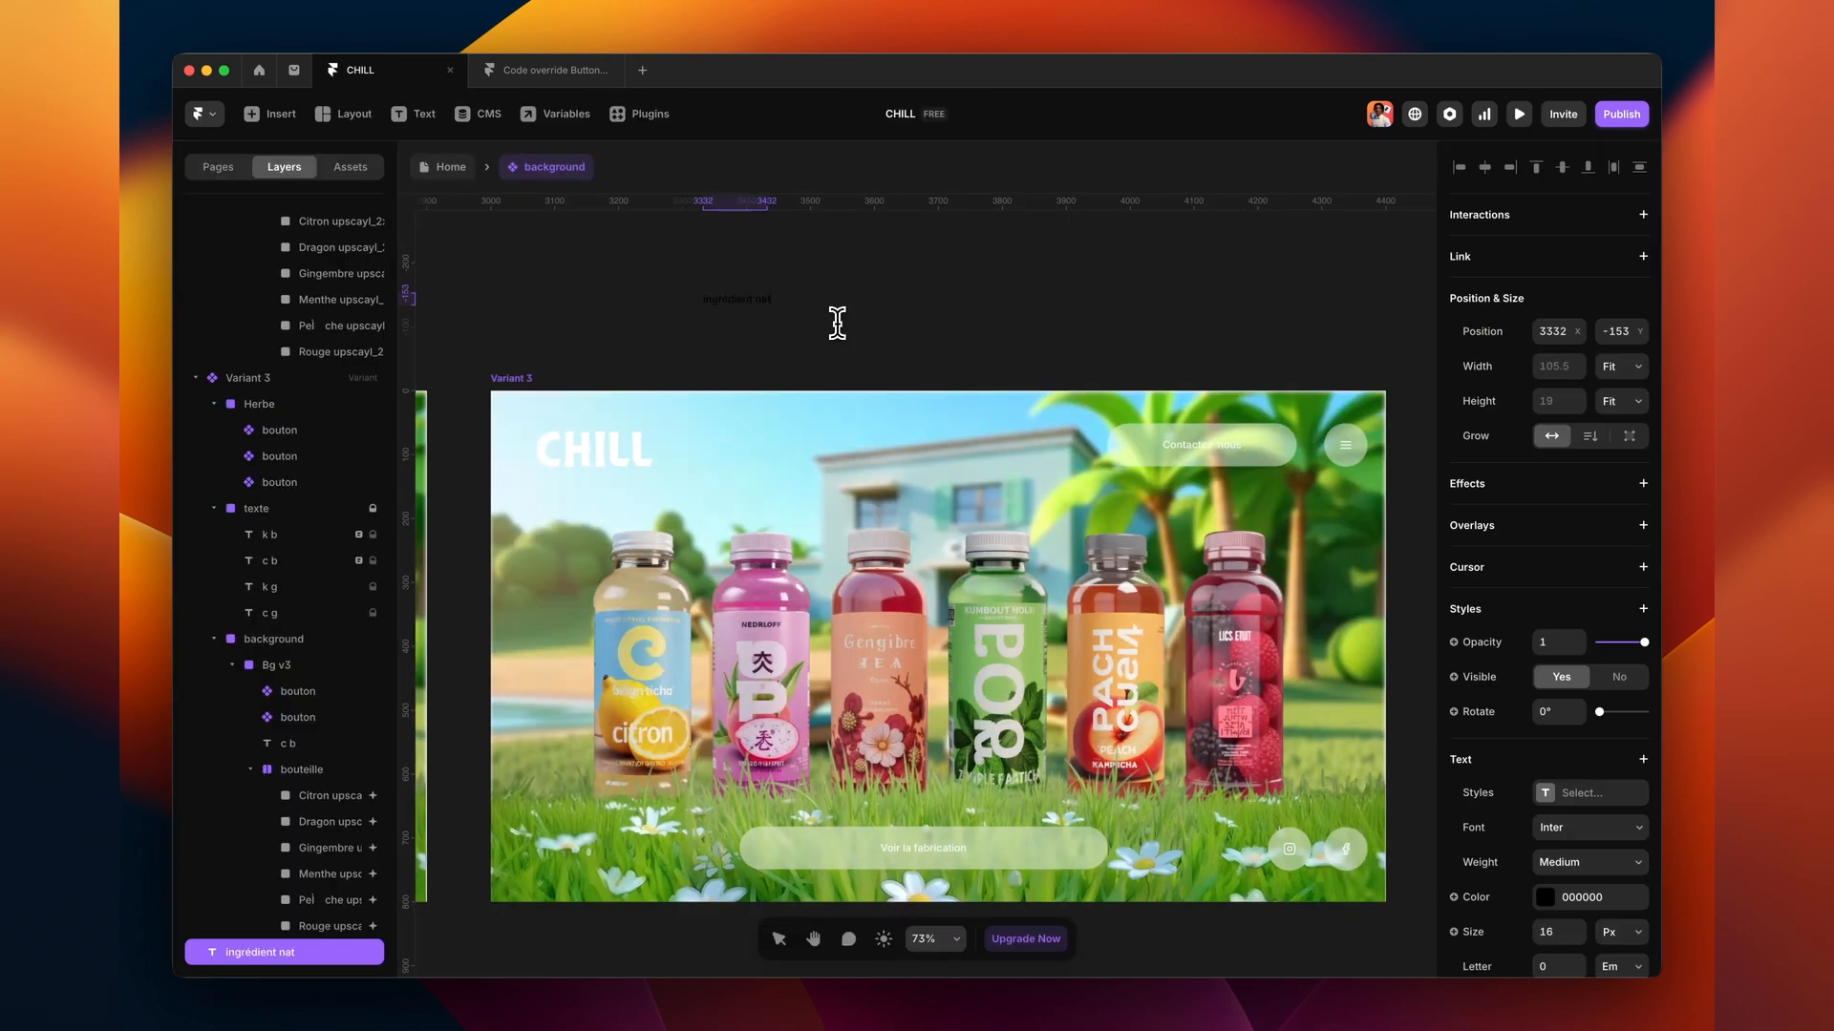
pyautogui.write('s natruels')
pyautogui.click(814, 350)
pyautogui.doubleClick(883, 343)
pyautogui.write('Faible calories')
pyautogui.moveTo(754, 342); pyautogui.dragTo(985, 341)
# - Add a 'Probiotique' label and a dash separator between the labels
pyautogui.scroll(3, 985, 342)
pyautogui.doubleClick(908, 483)
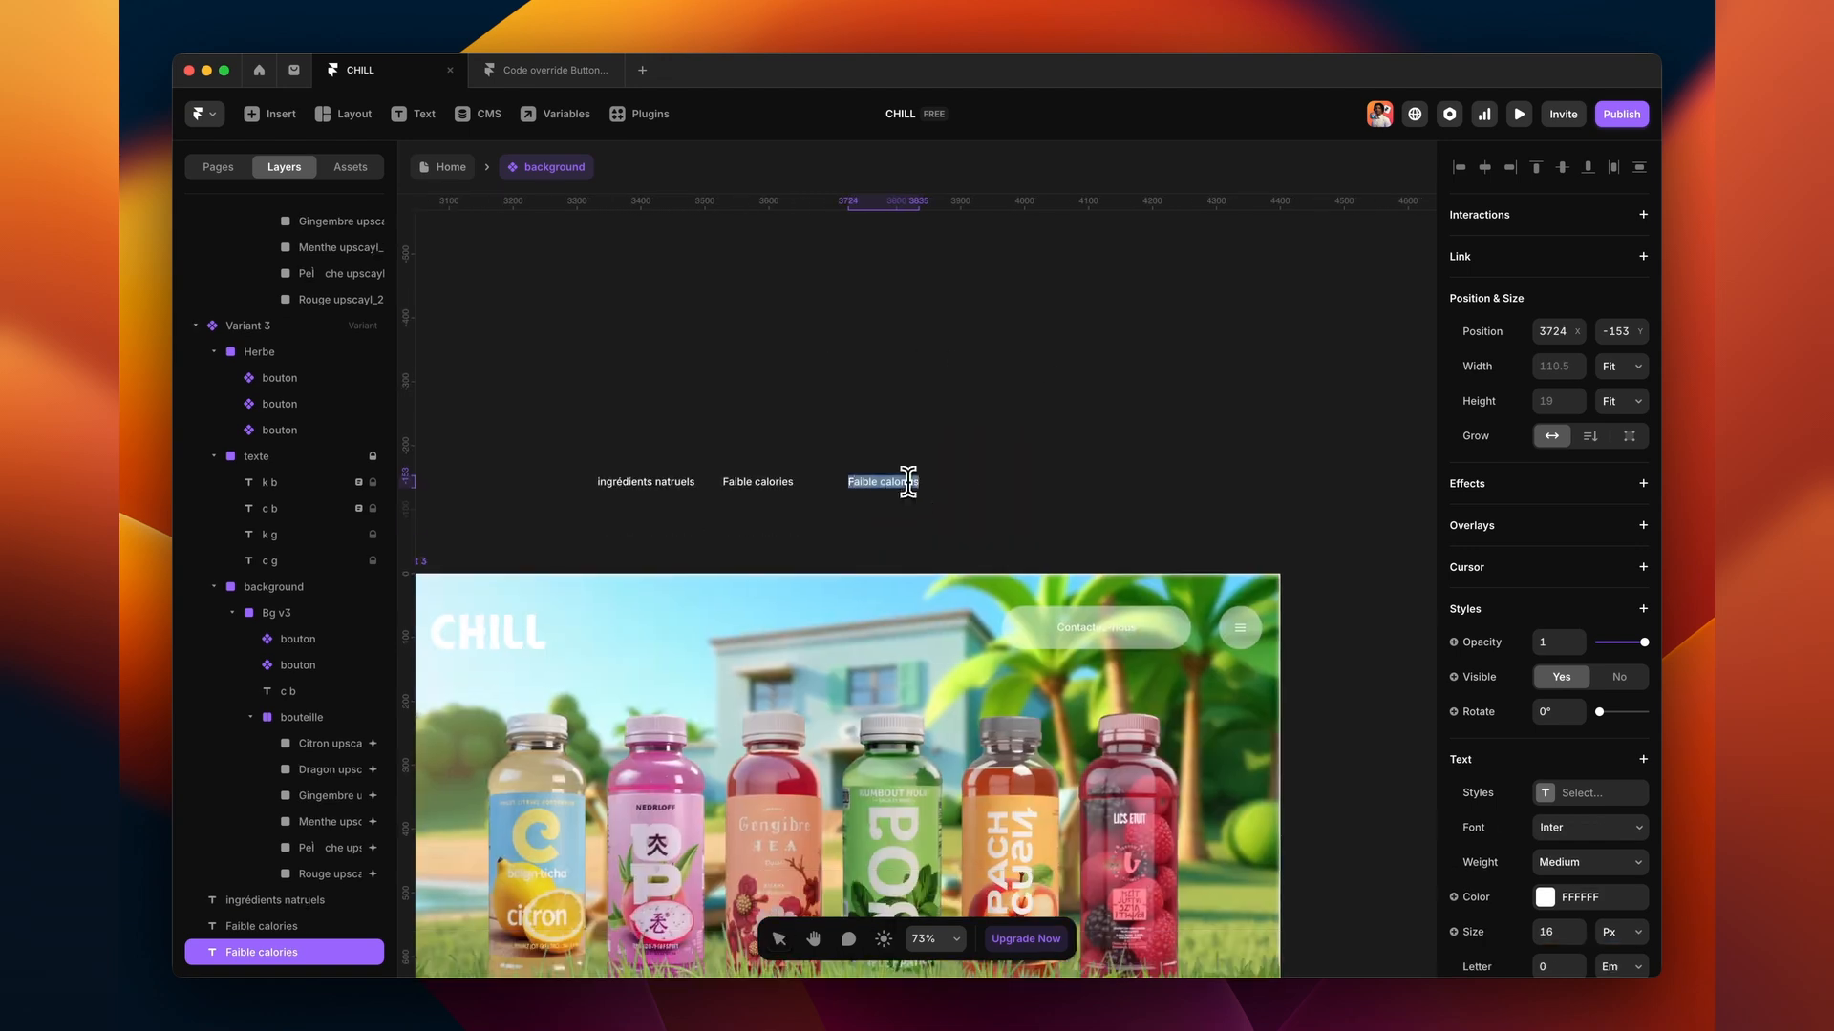
pyautogui.write('Probiotique')
pyautogui.click(607, 485)
pyautogui.write('I')
pyautogui.hscroll(-3, 697, 477)
pyautogui.moveTo(834, 453); pyautogui.dragTo(792, 452)
pyautogui.click(767, 482)
pyautogui.write('-')
pyautogui.keyDown('alt'); pyautogui.moveTo(966, 449); pyautogui.dragTo(838, 448); pyautogui.keyUp('alt')
# - Insert a Ticker component above the labels and wrap the labels in frames
pyautogui.click(270, 114)
pyautogui.click(267, 793)
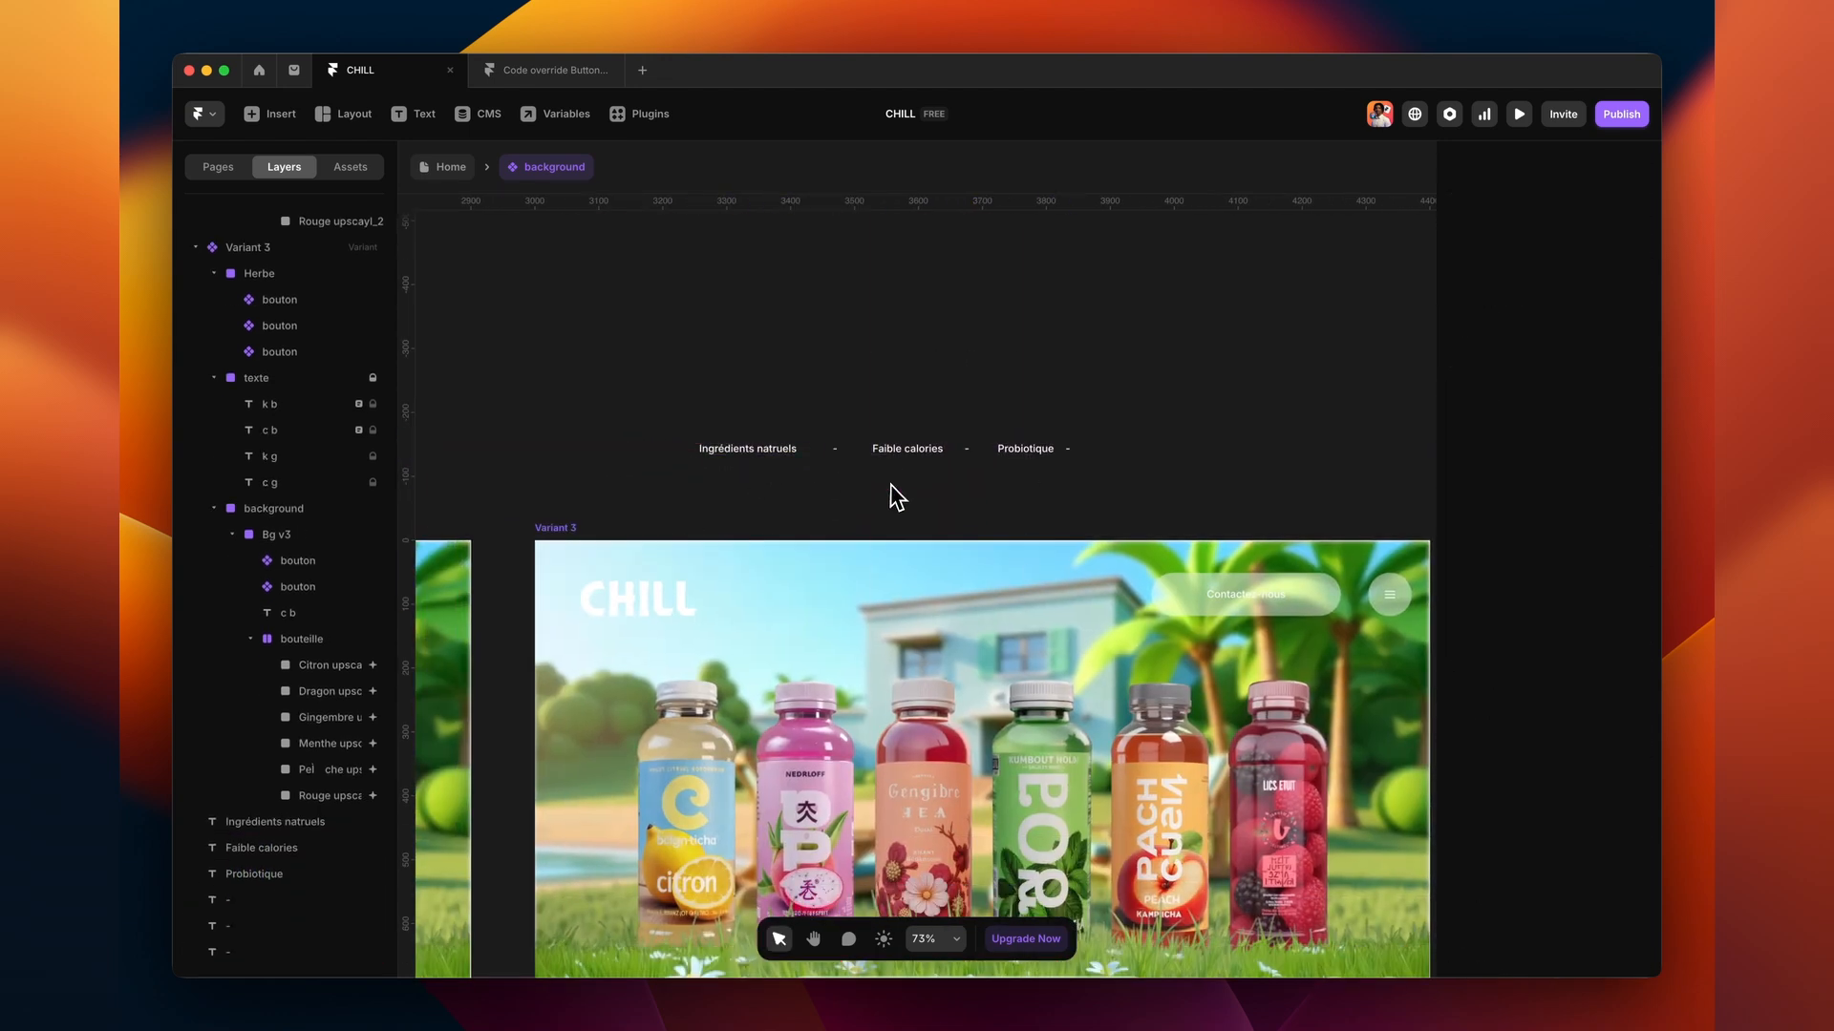
pyautogui.moveTo(516, 525); pyautogui.dragTo(976, 361)
pyautogui.click(770, 449)
pyautogui.press('super+Return')
pyautogui.click(835, 450)
pyautogui.press('super+Return')
# - Connect the Ticker to the label and dash frames
pyautogui.click(907, 449)
pyautogui.click(966, 450)
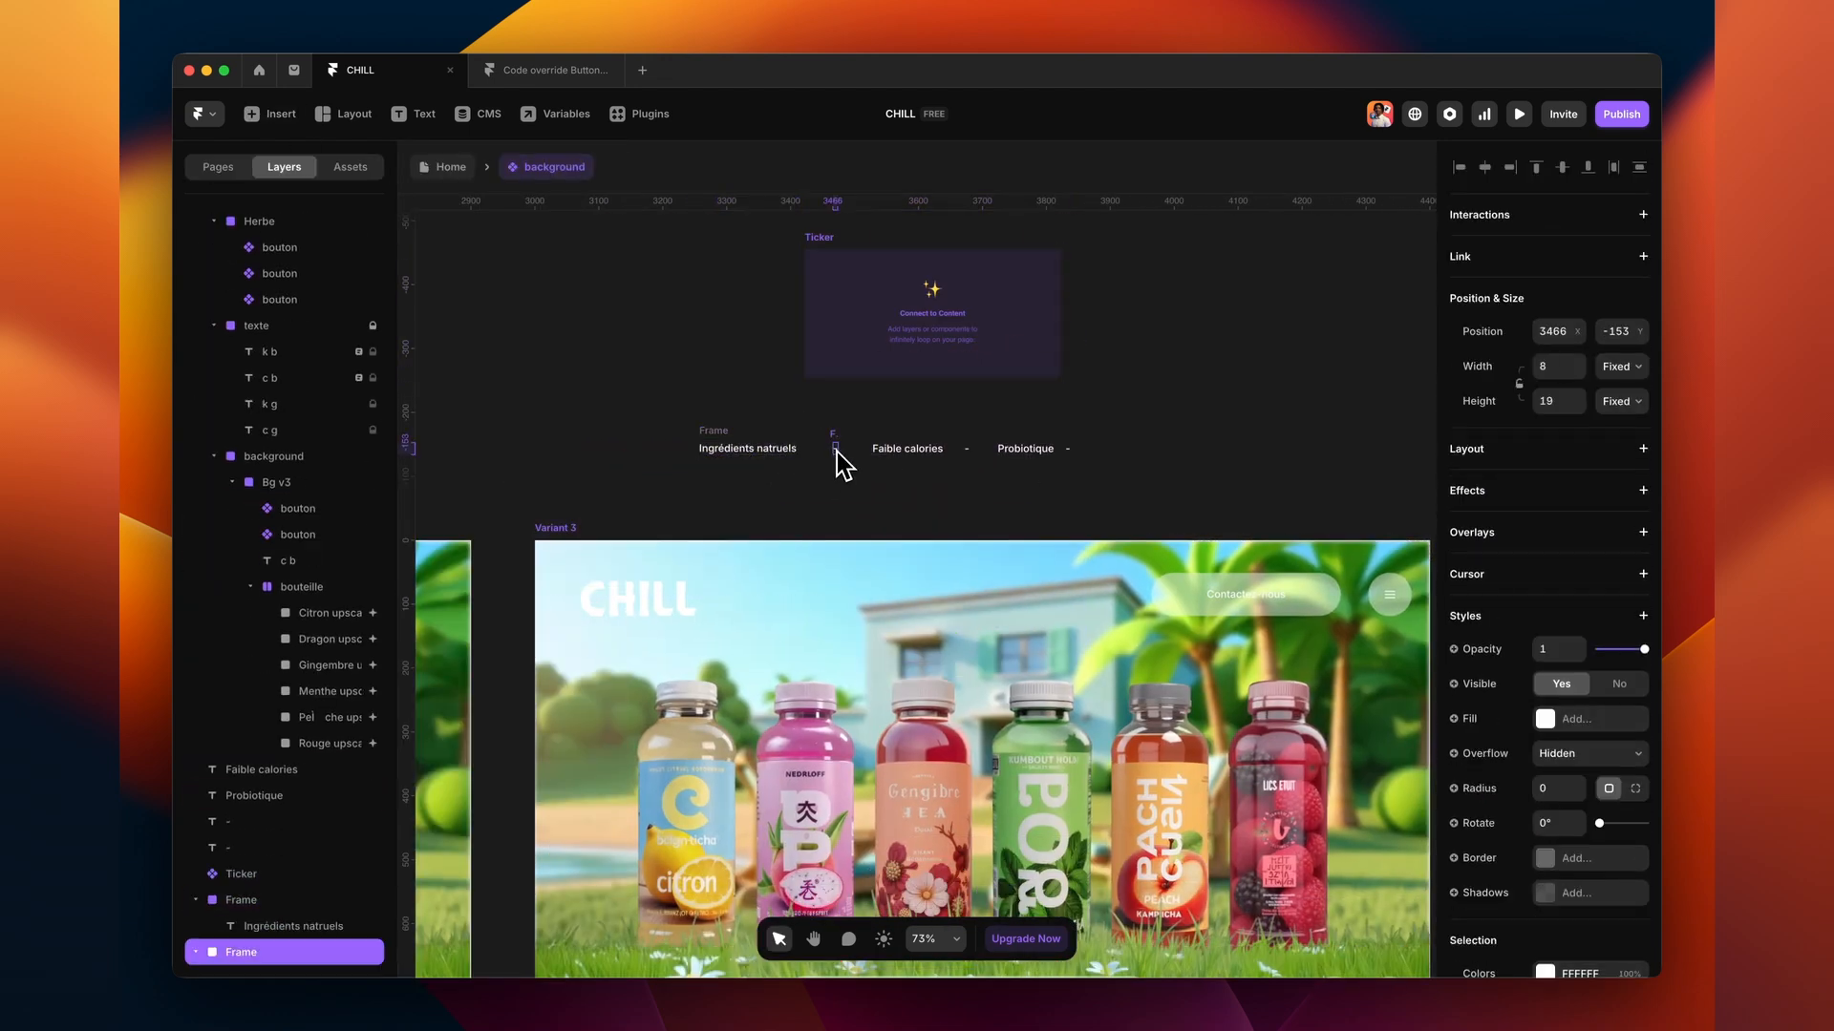
pyautogui.click(1026, 450)
pyautogui.click(1068, 449)
pyautogui.click(975, 334)
pyautogui.moveTo(1060, 313); pyautogui.dragTo(754, 448)
pyautogui.moveTo(1060, 313); pyautogui.dragTo(845, 448)
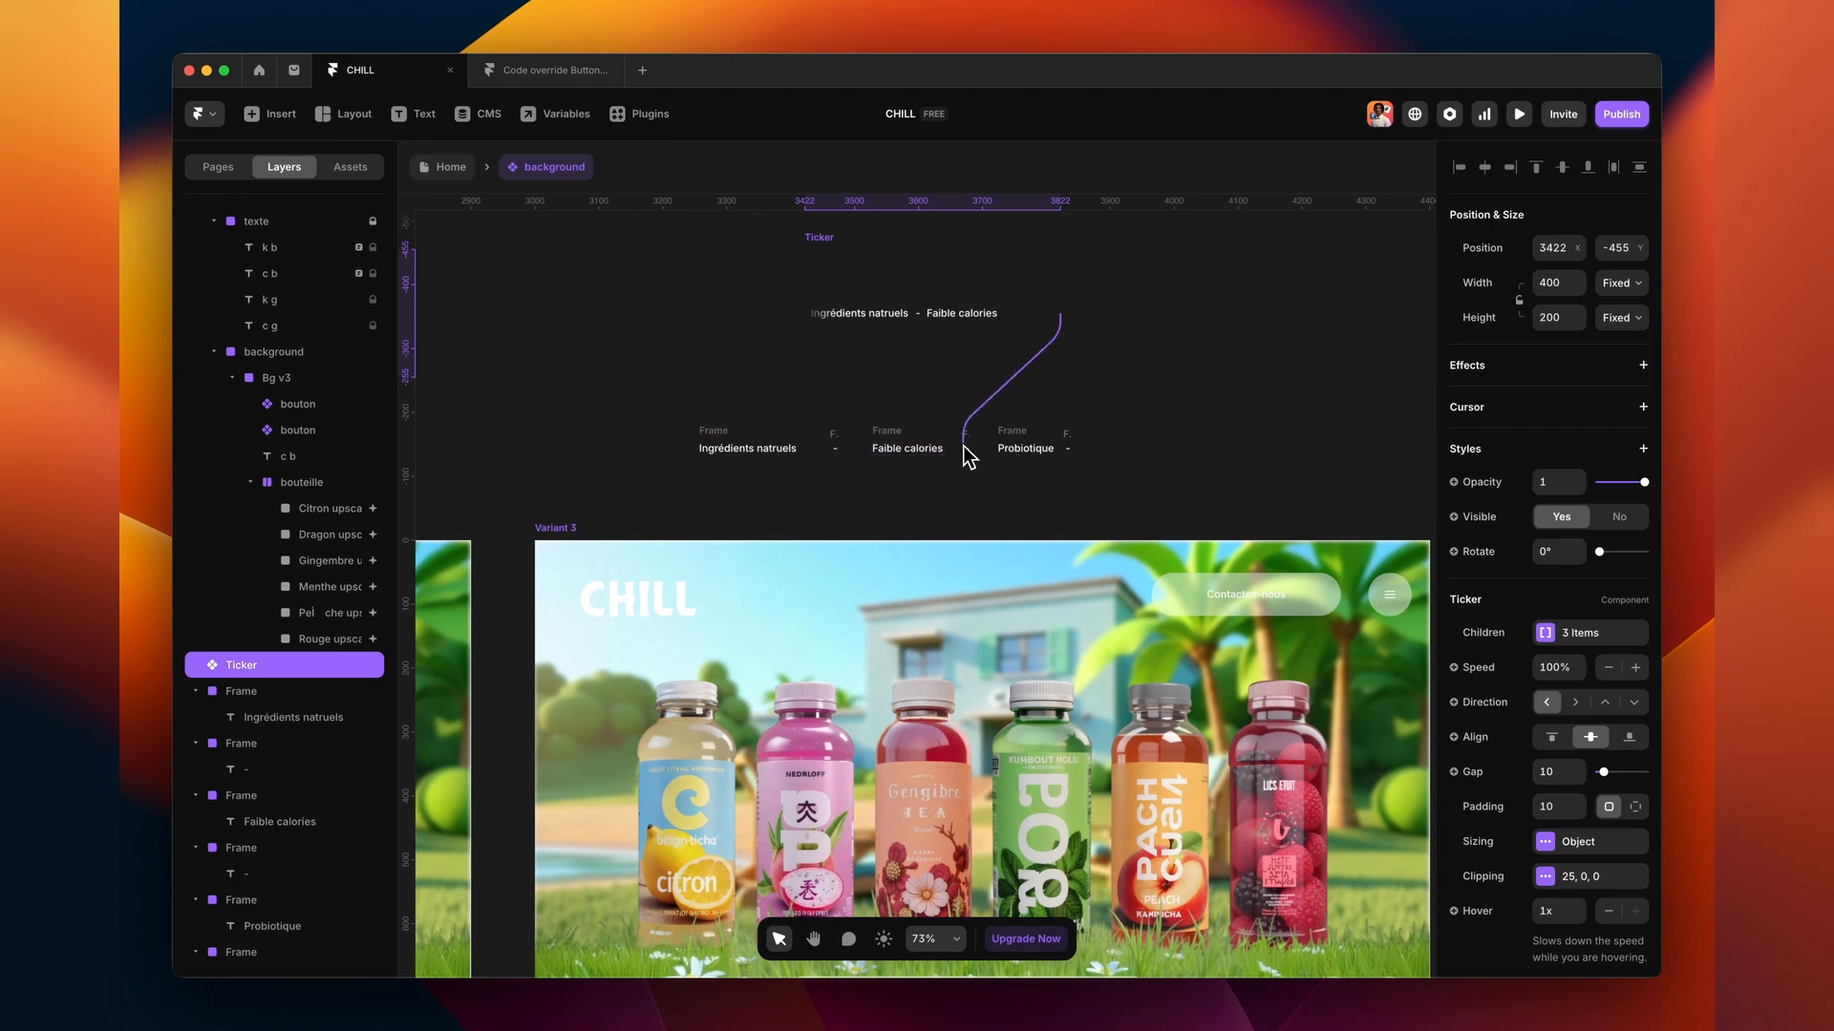
# - Resize the Ticker to a 400×47 strip inside Bg v3 and centre it horizontally
pyautogui.moveTo(931, 246); pyautogui.dragTo(936, 328)
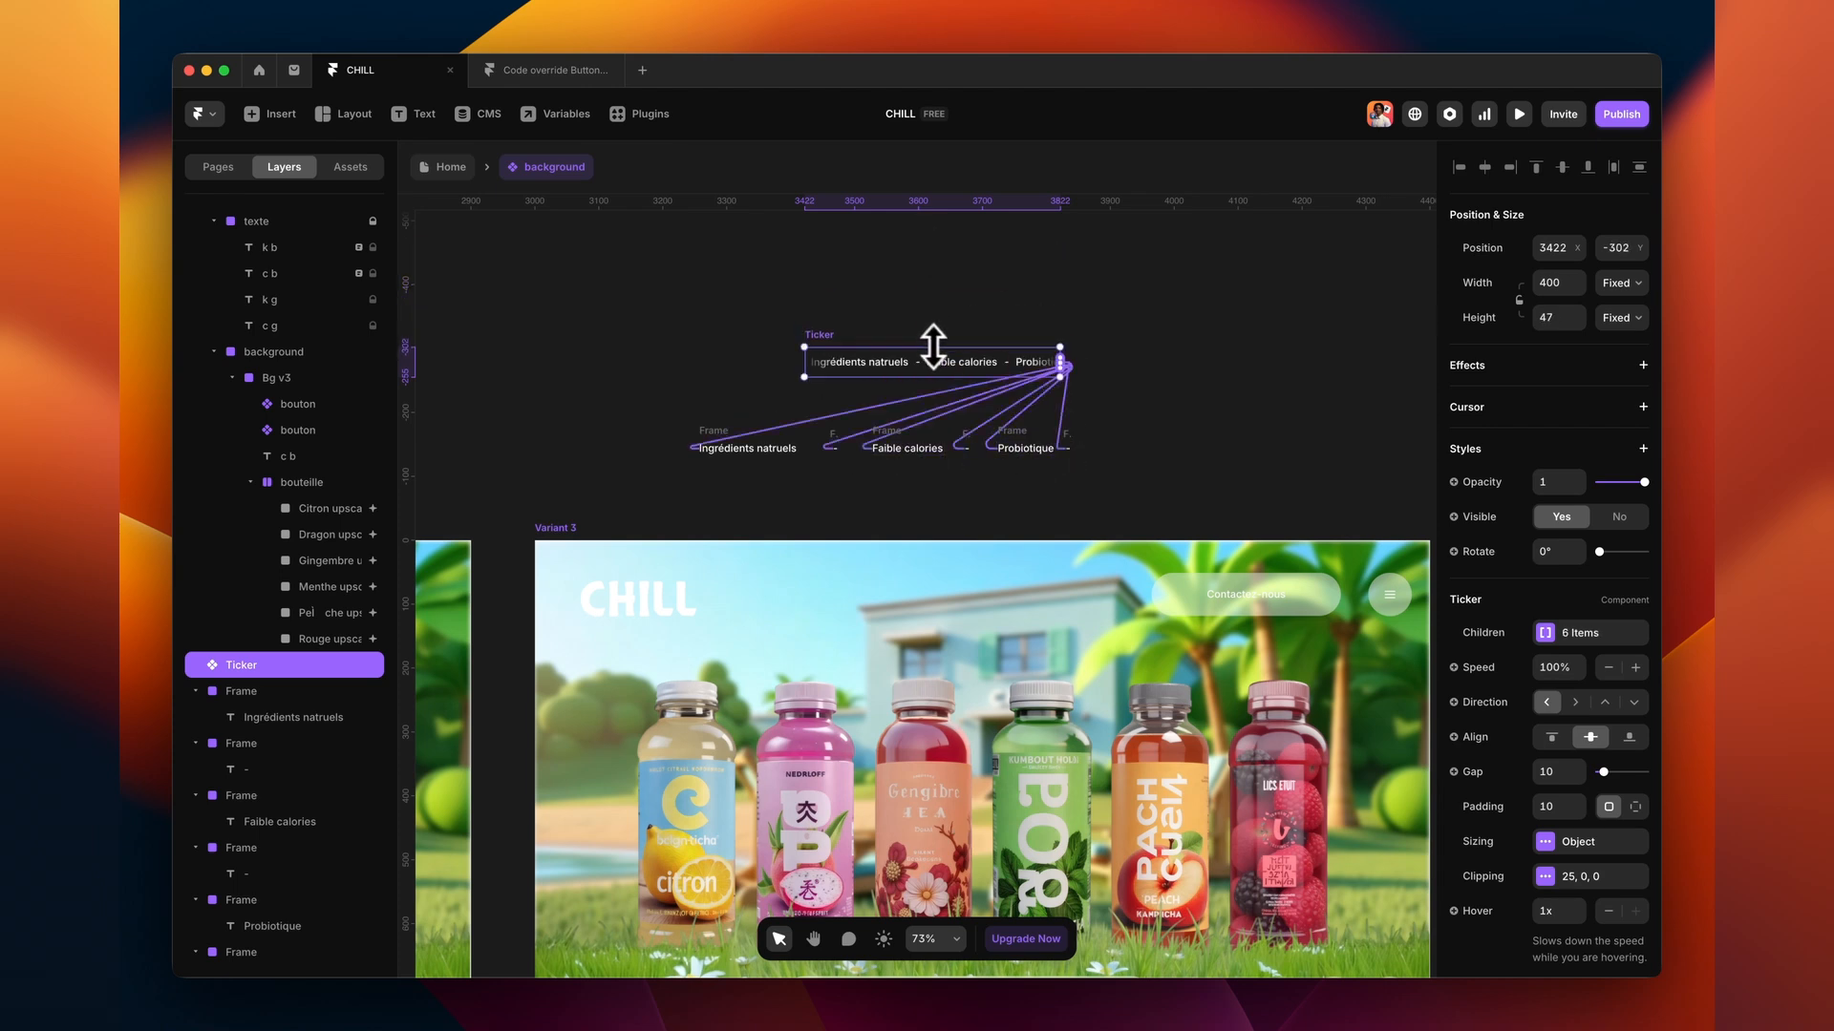
pyautogui.moveTo(829, 345); pyautogui.dragTo(857, 578)
pyautogui.click(1484, 169)
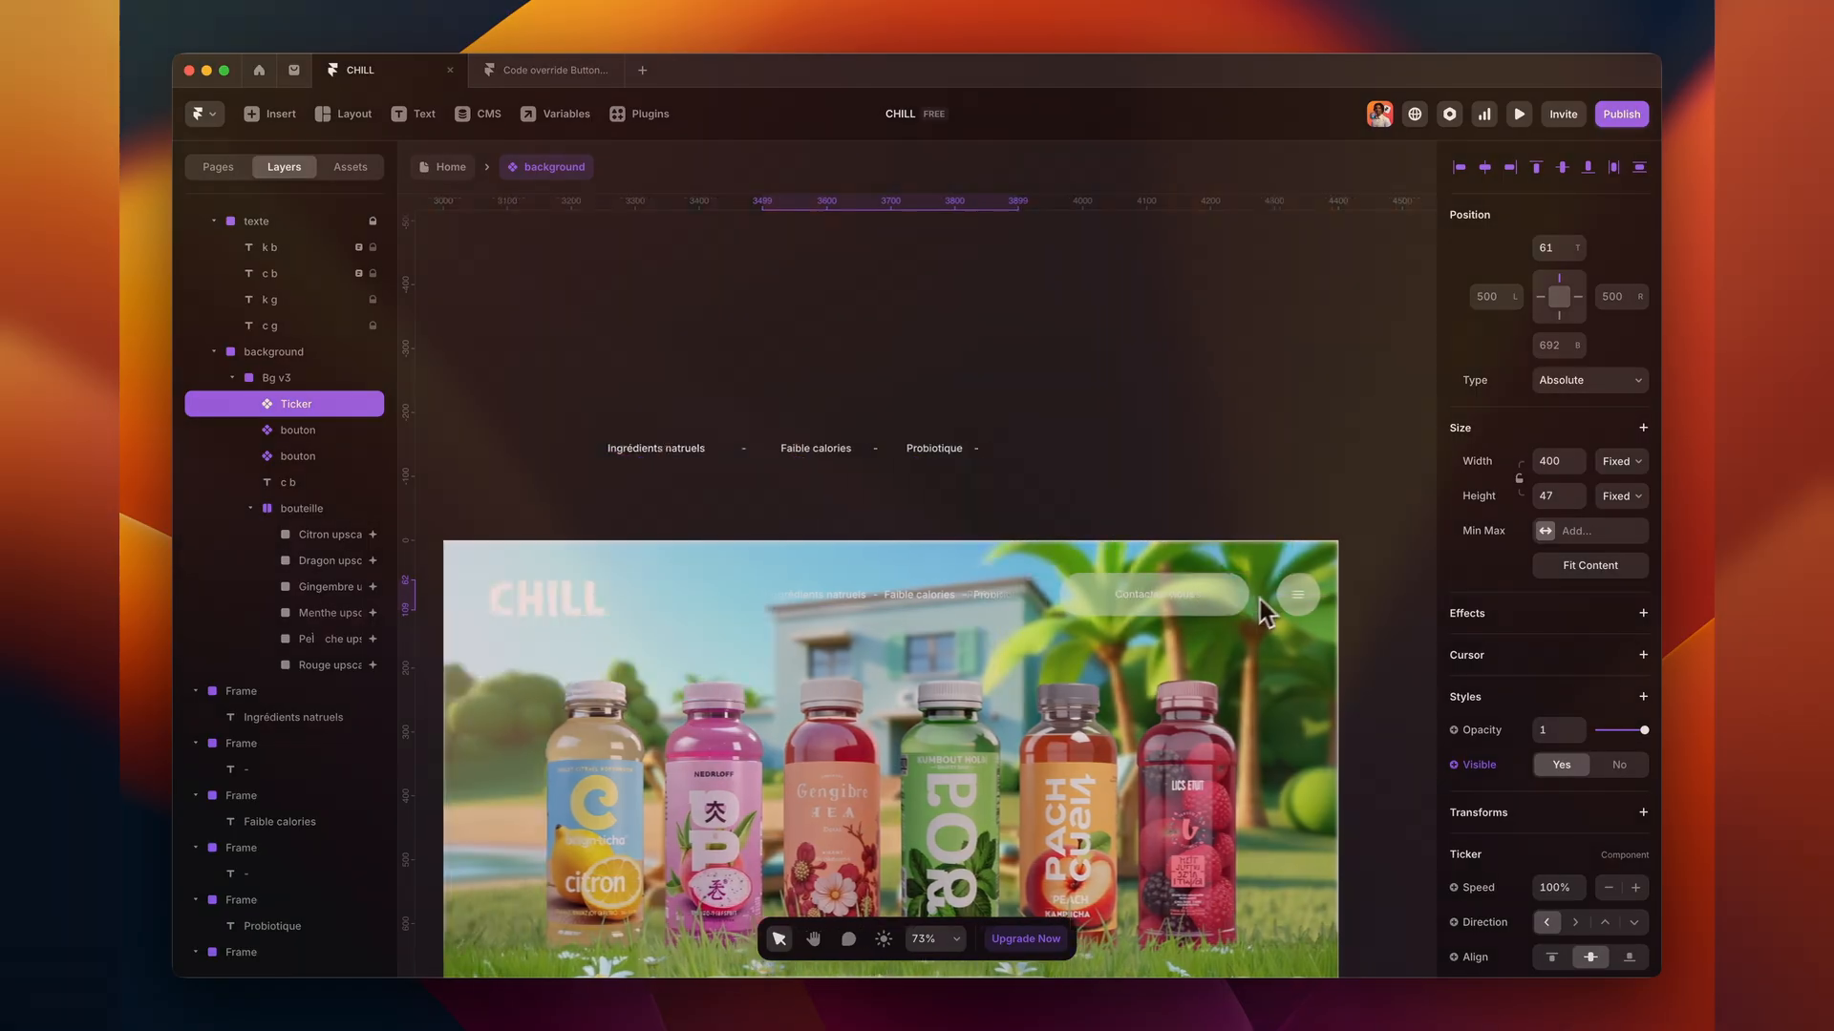